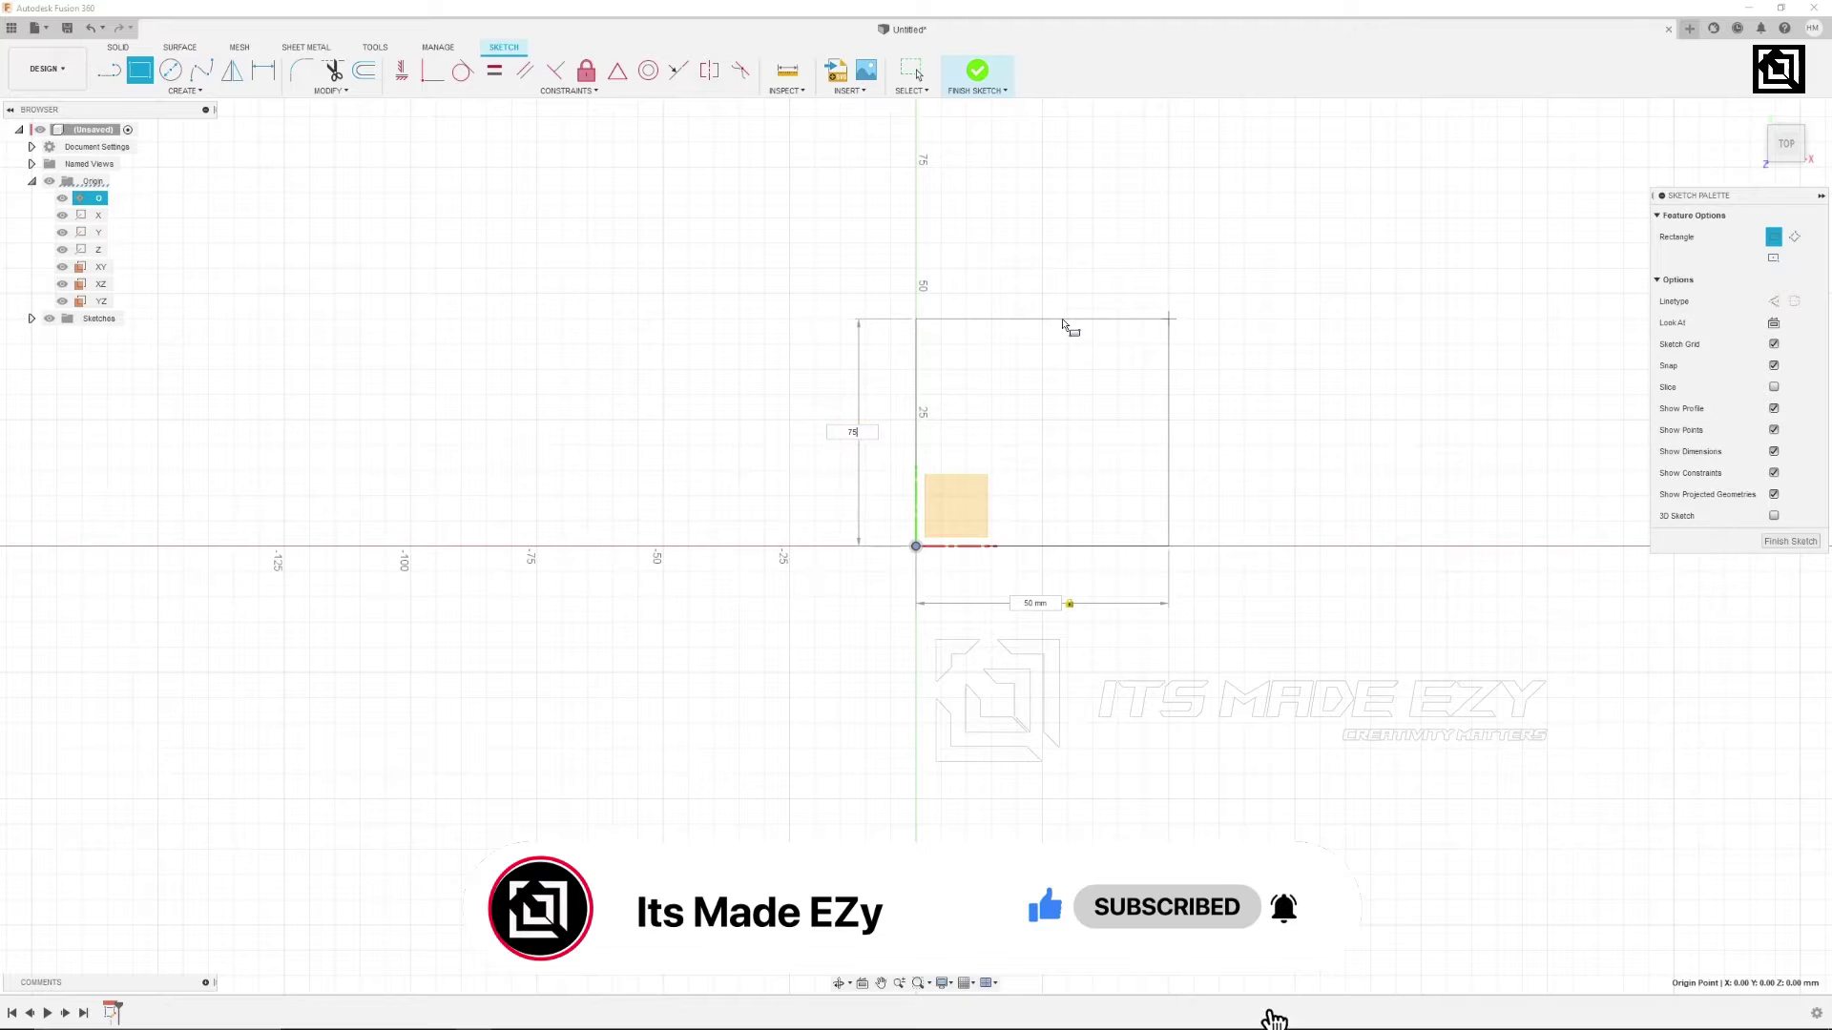
Draw a fit point spline diagonally across the 50 × 75 mm rectangle, from the origin to the opposite corner.
scroll(1090, 323, down, 2)
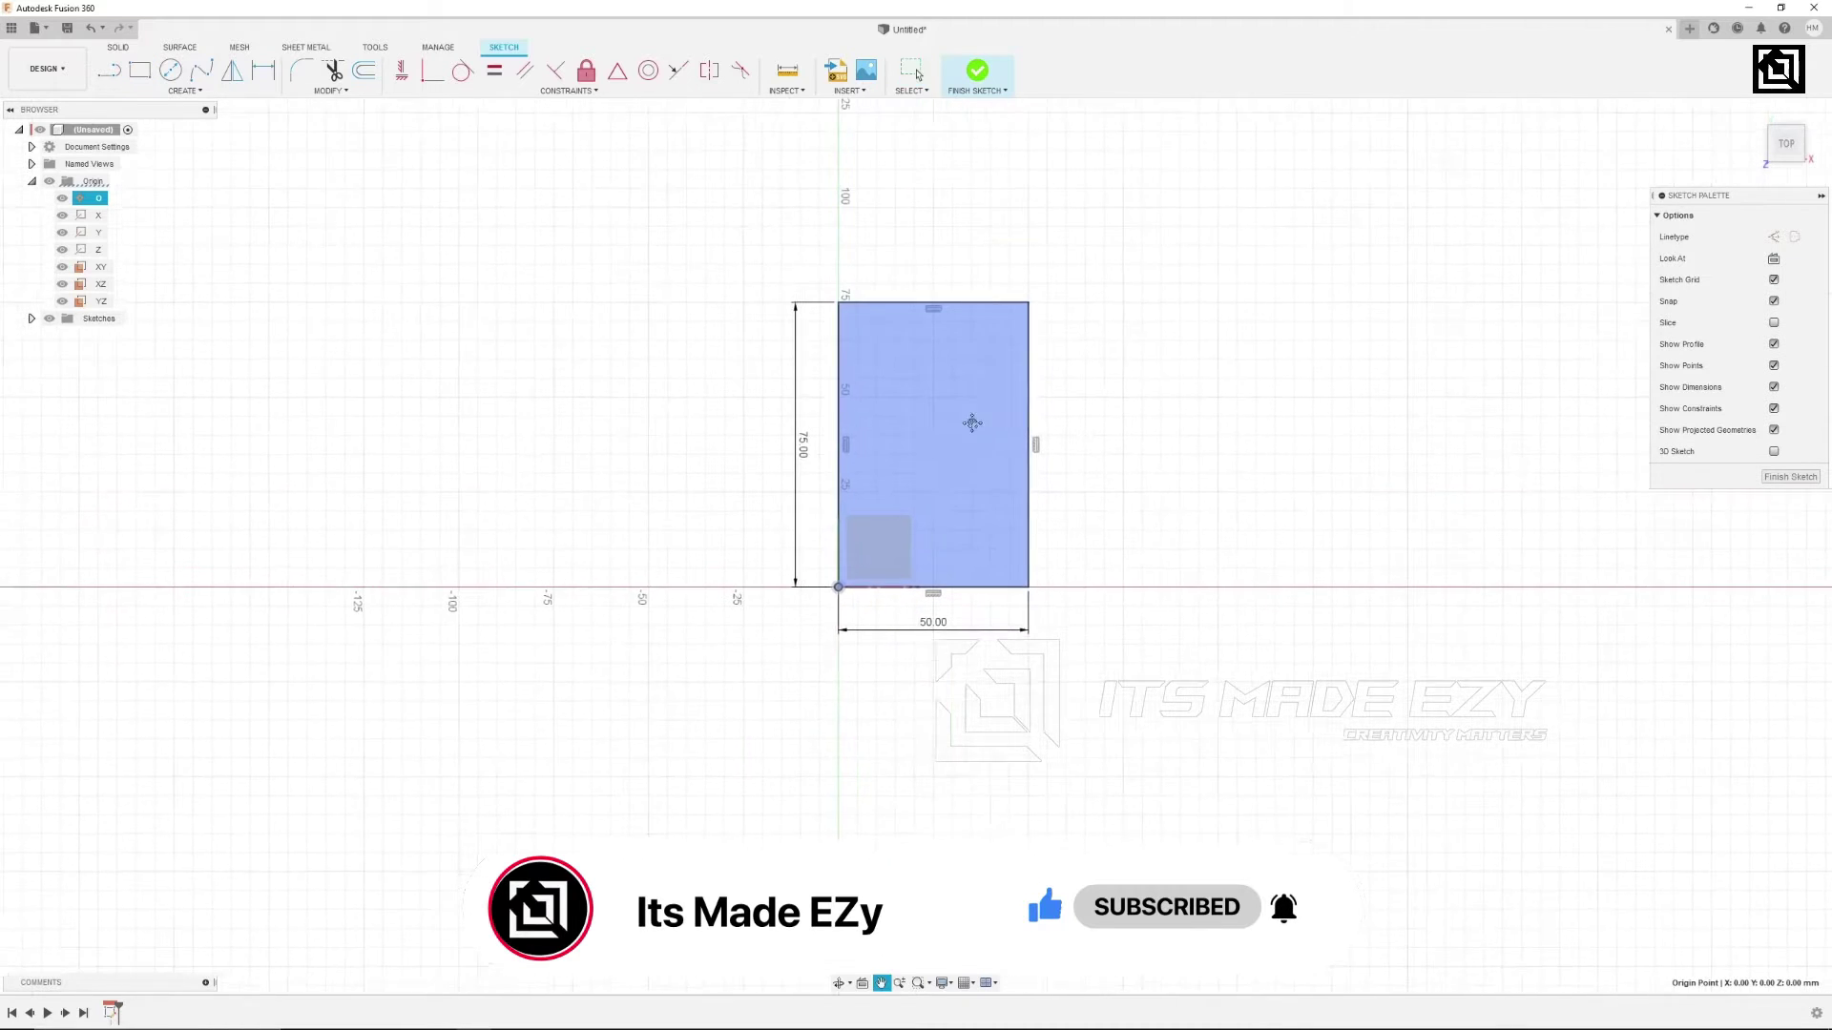
click(201, 69)
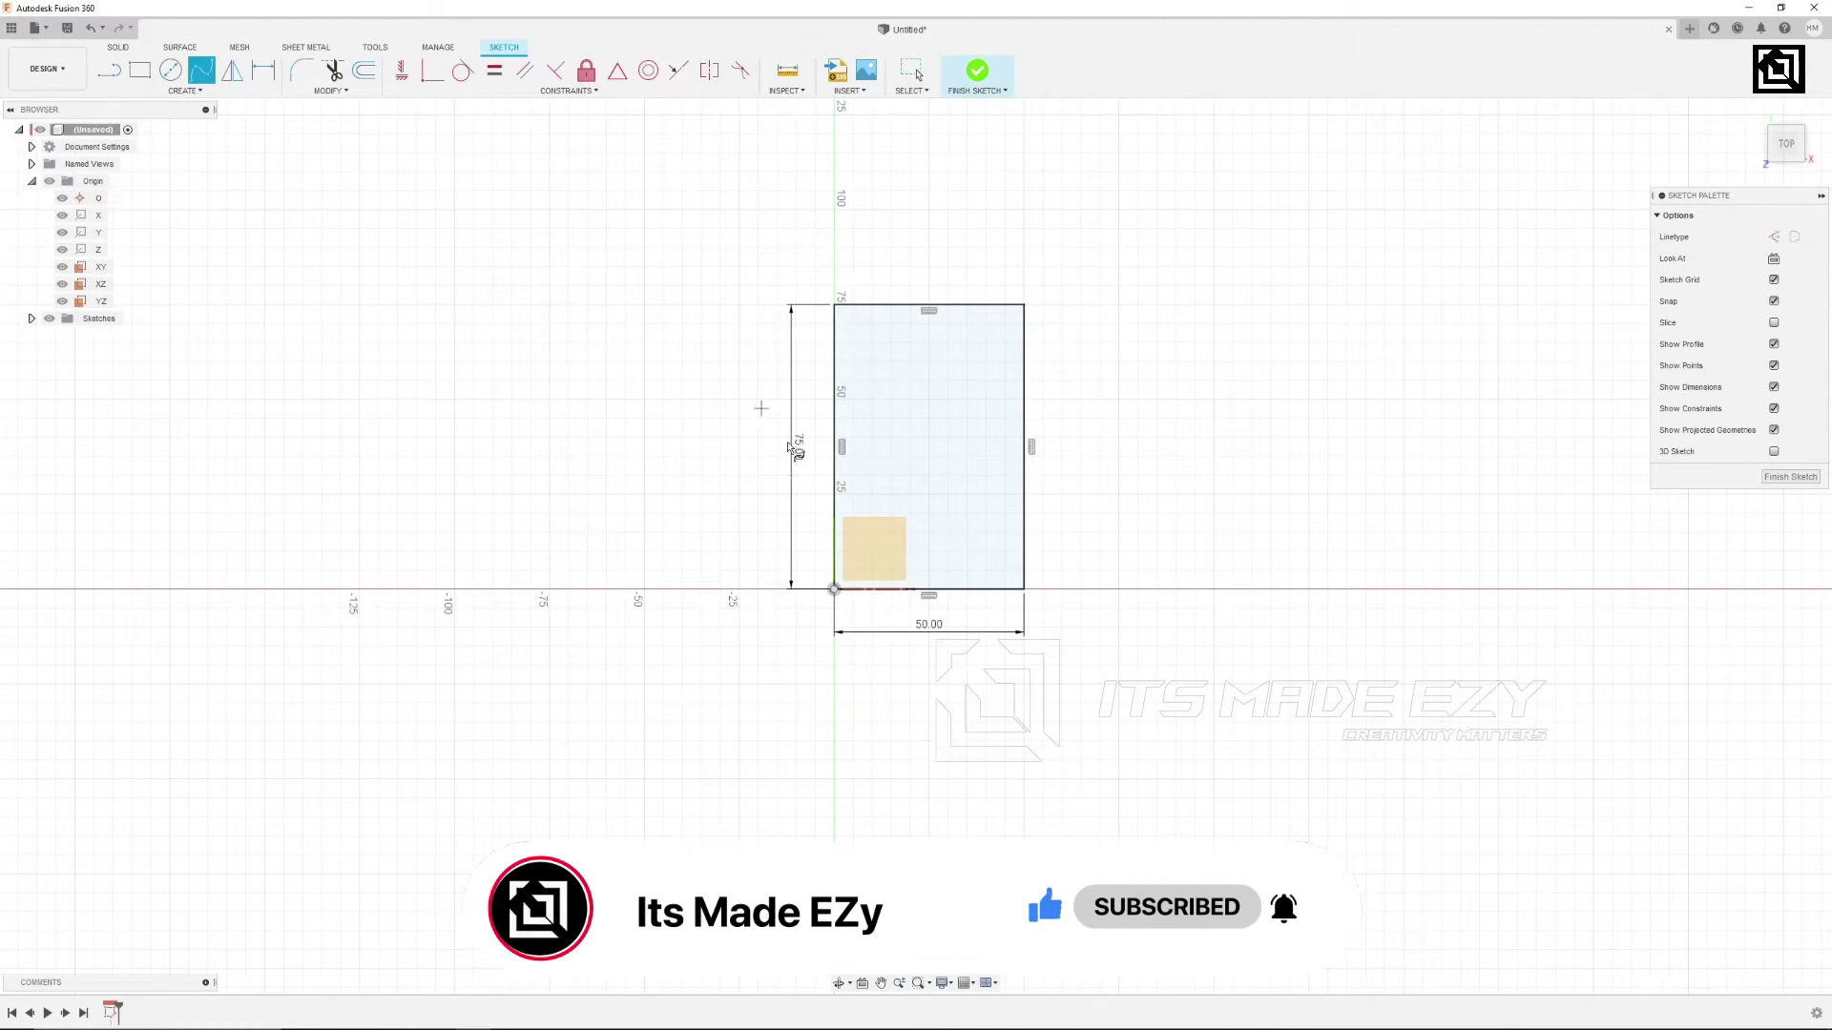
click(834, 590)
click(1024, 306)
key(Escape)
Align the spline's upper tangent handle with the rectangle's vertical edge and its lower handle with the bottom edge.
click(987, 383)
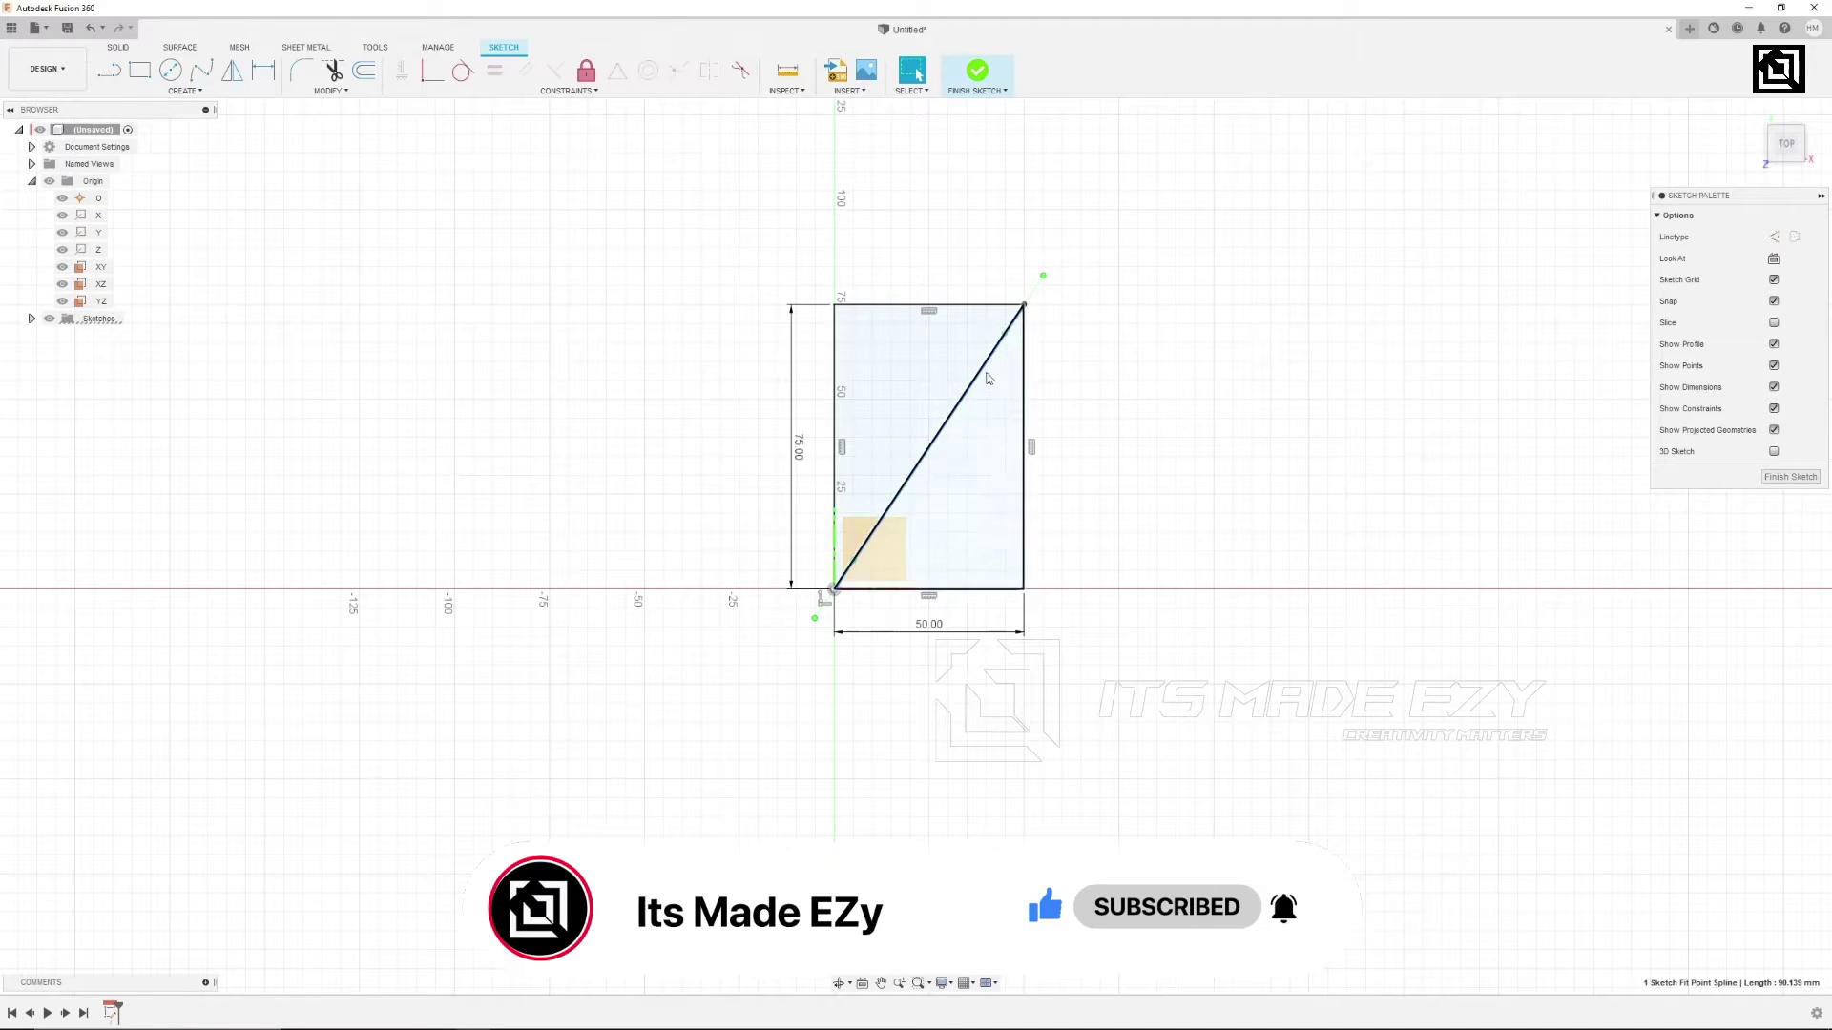
drag(1005, 335, 1024, 400)
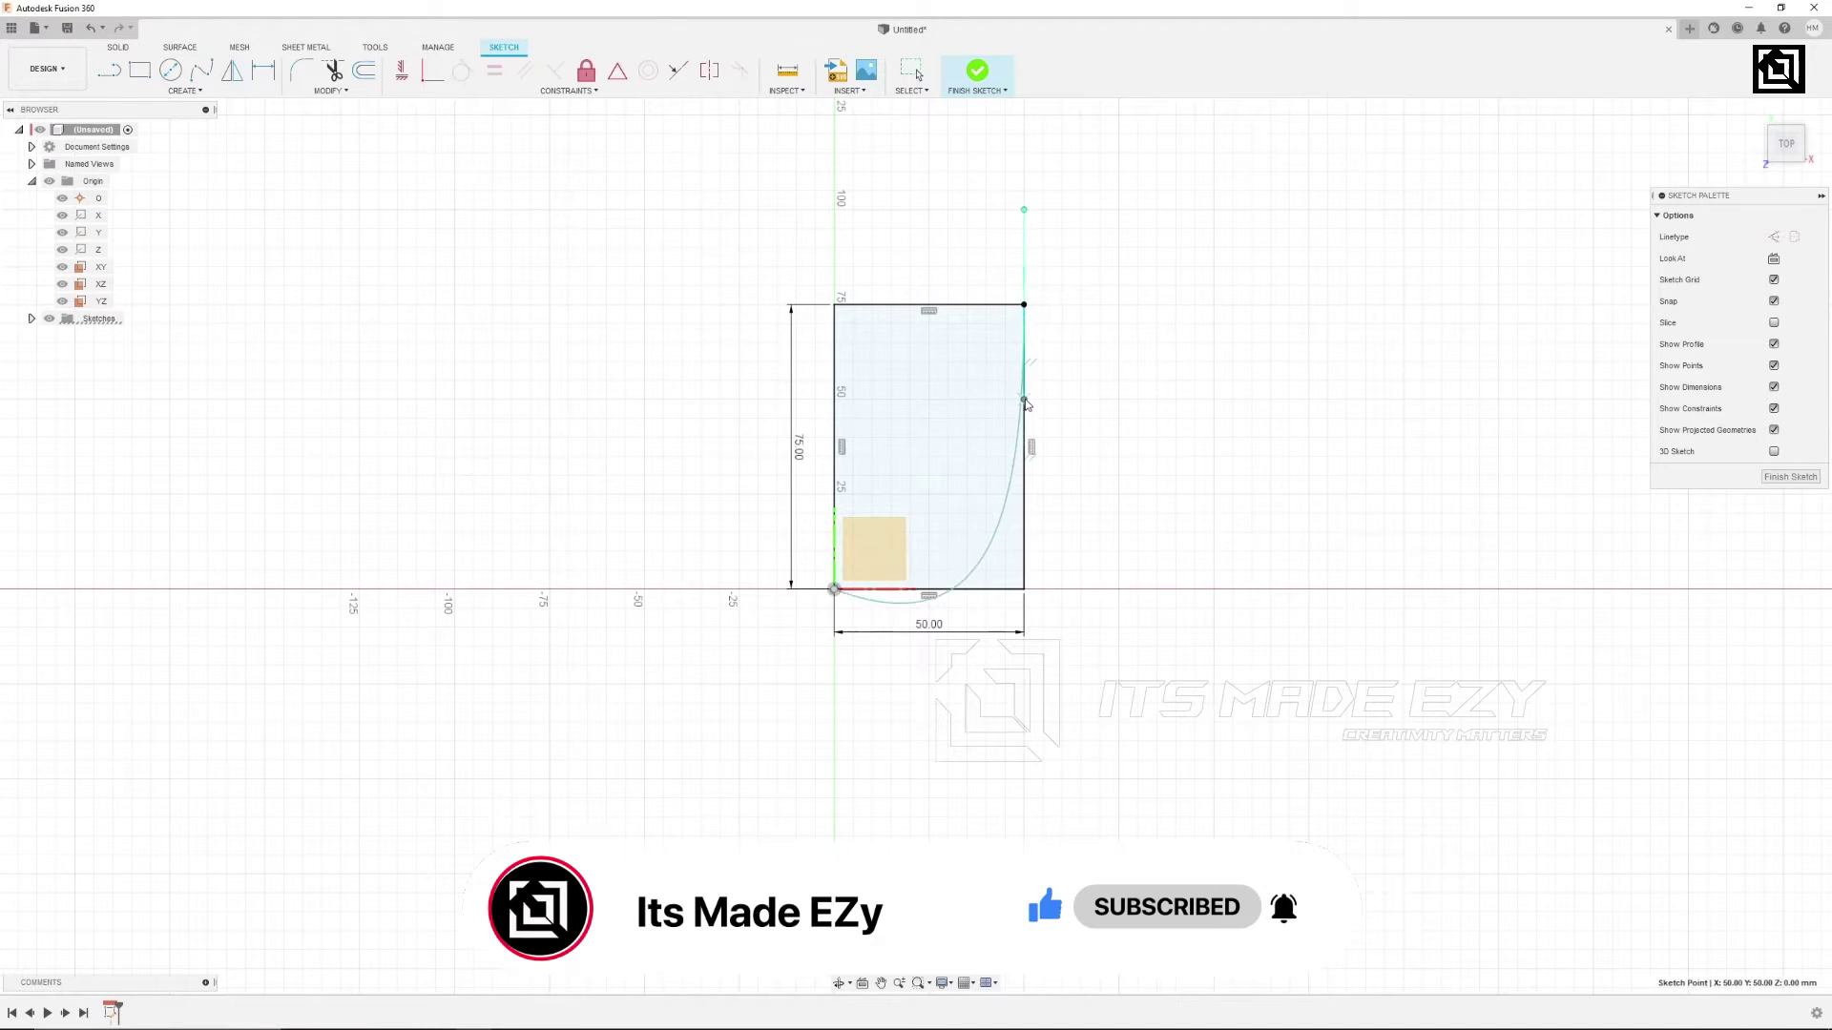
click(897, 604)
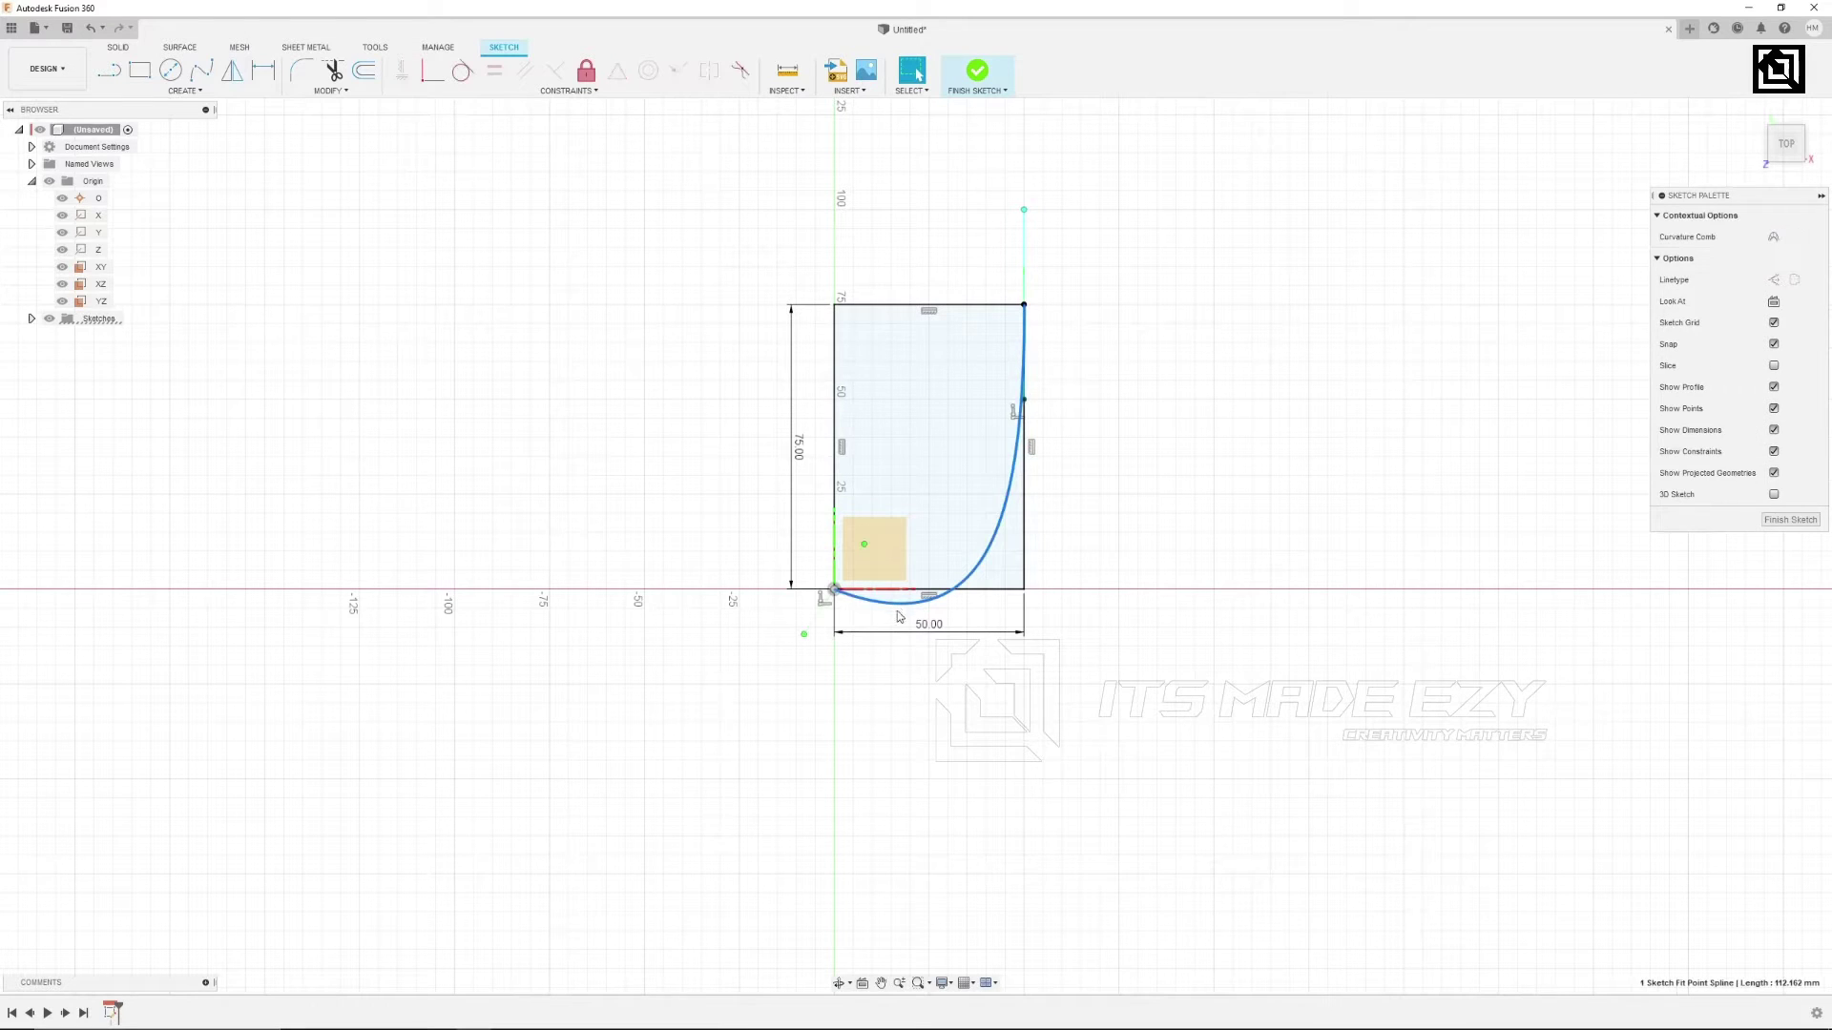
drag(864, 545, 884, 591)
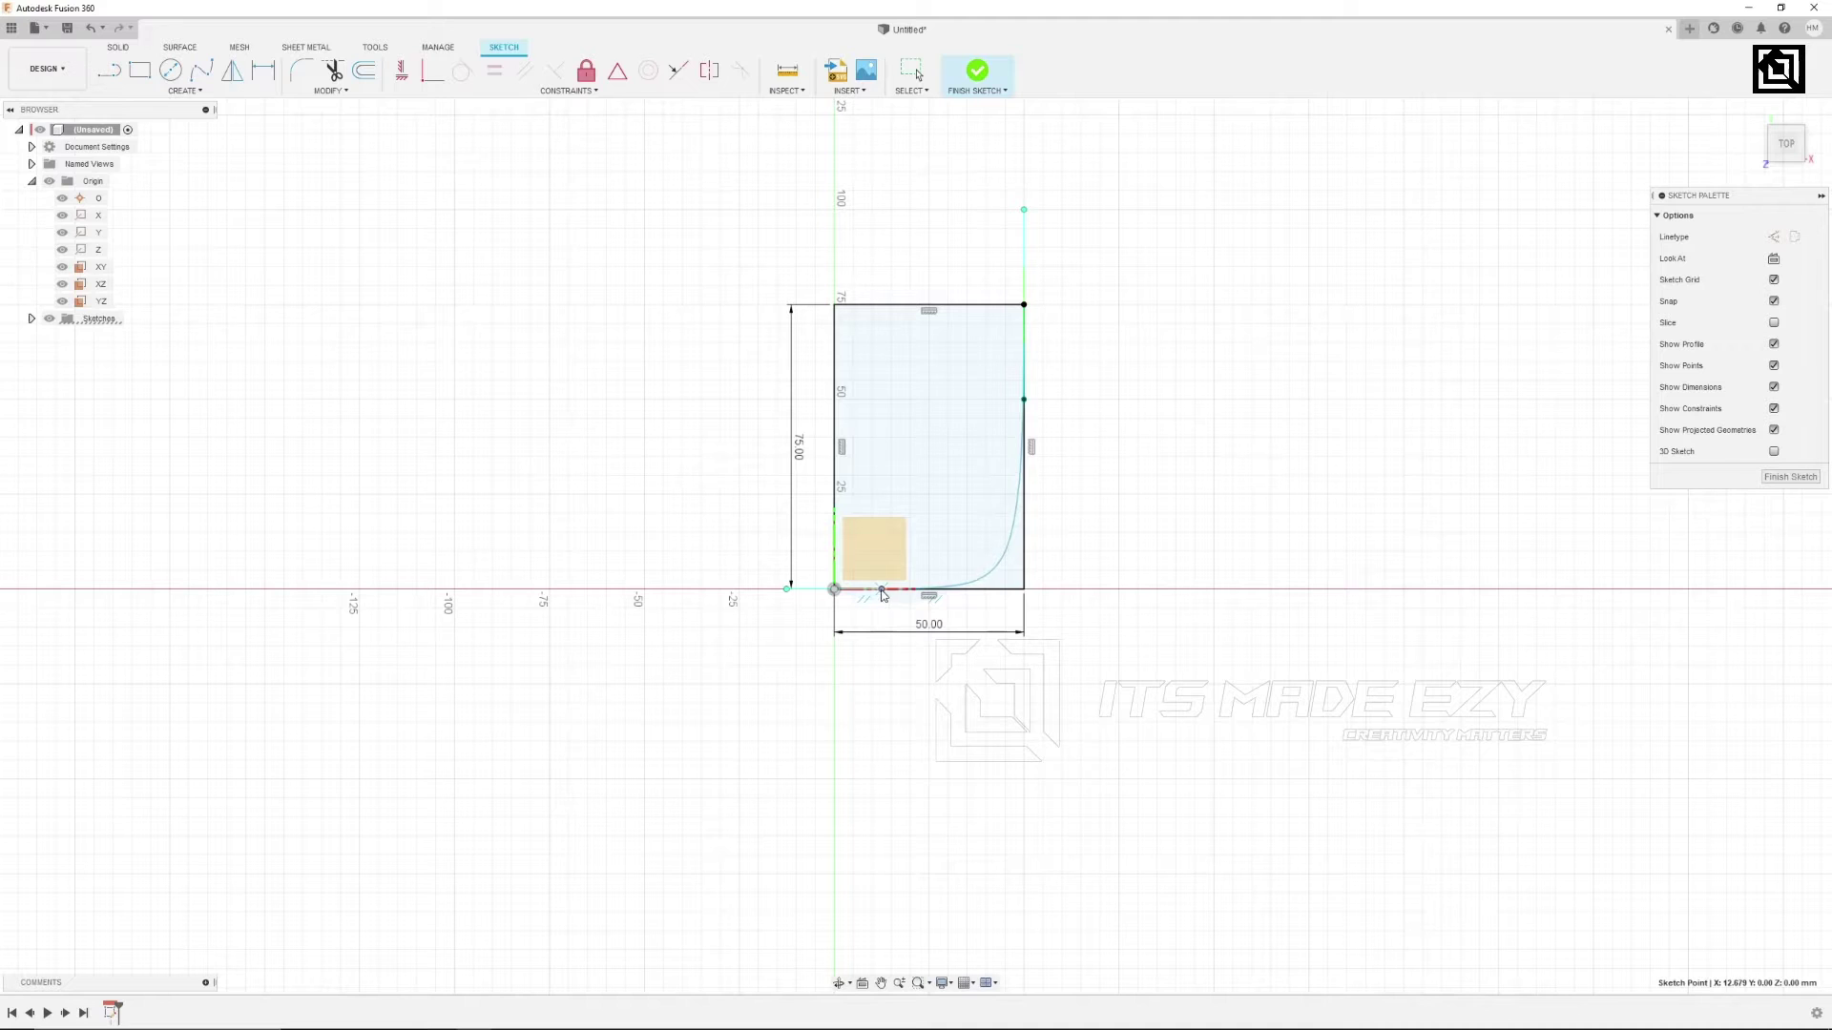
Shorten the spline's upper tangent handle to about 5 mm and bring the lower handle close to the origin.
drag(1023, 400, 1025, 323)
scroll(868, 621, up, 2)
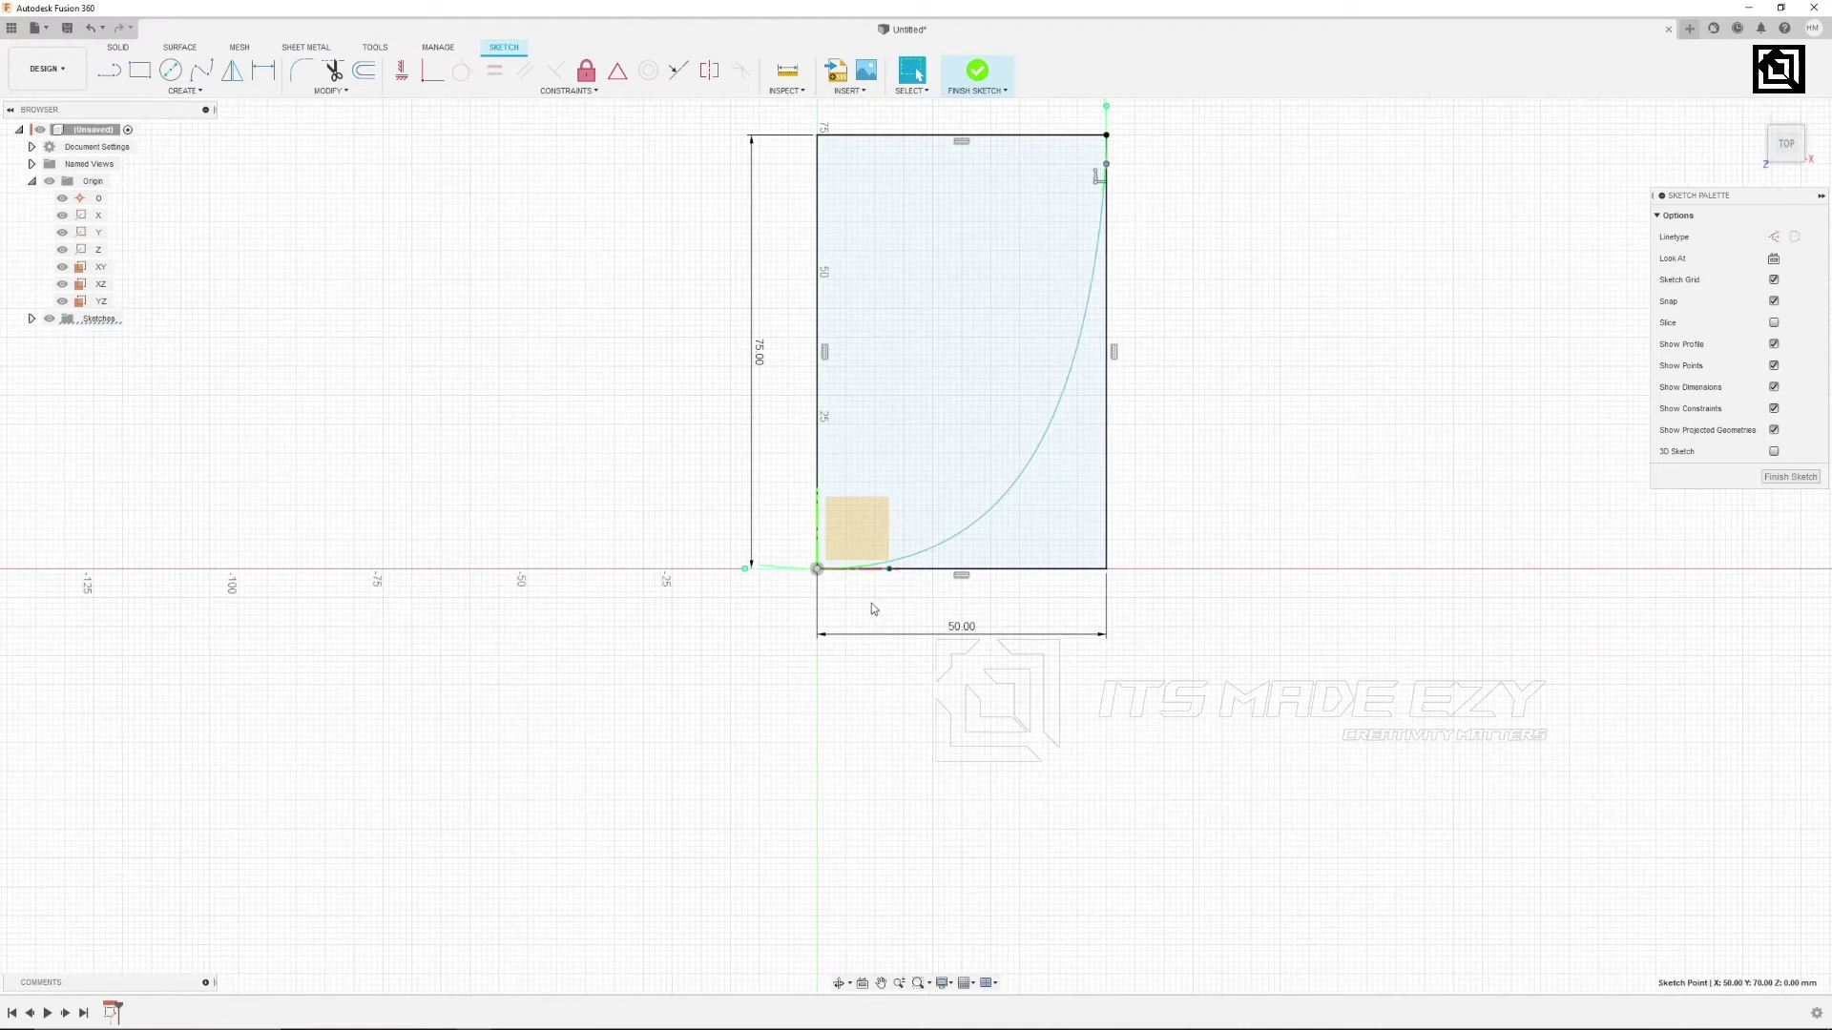
drag(887, 572, 833, 572)
click(1403, 501)
Draw a second rectangle about 35 mm tall on top of the first, spanning its full 50 mm width.
scroll(1383, 381, down, 2)
middle_drag(1373, 299, 1250, 593)
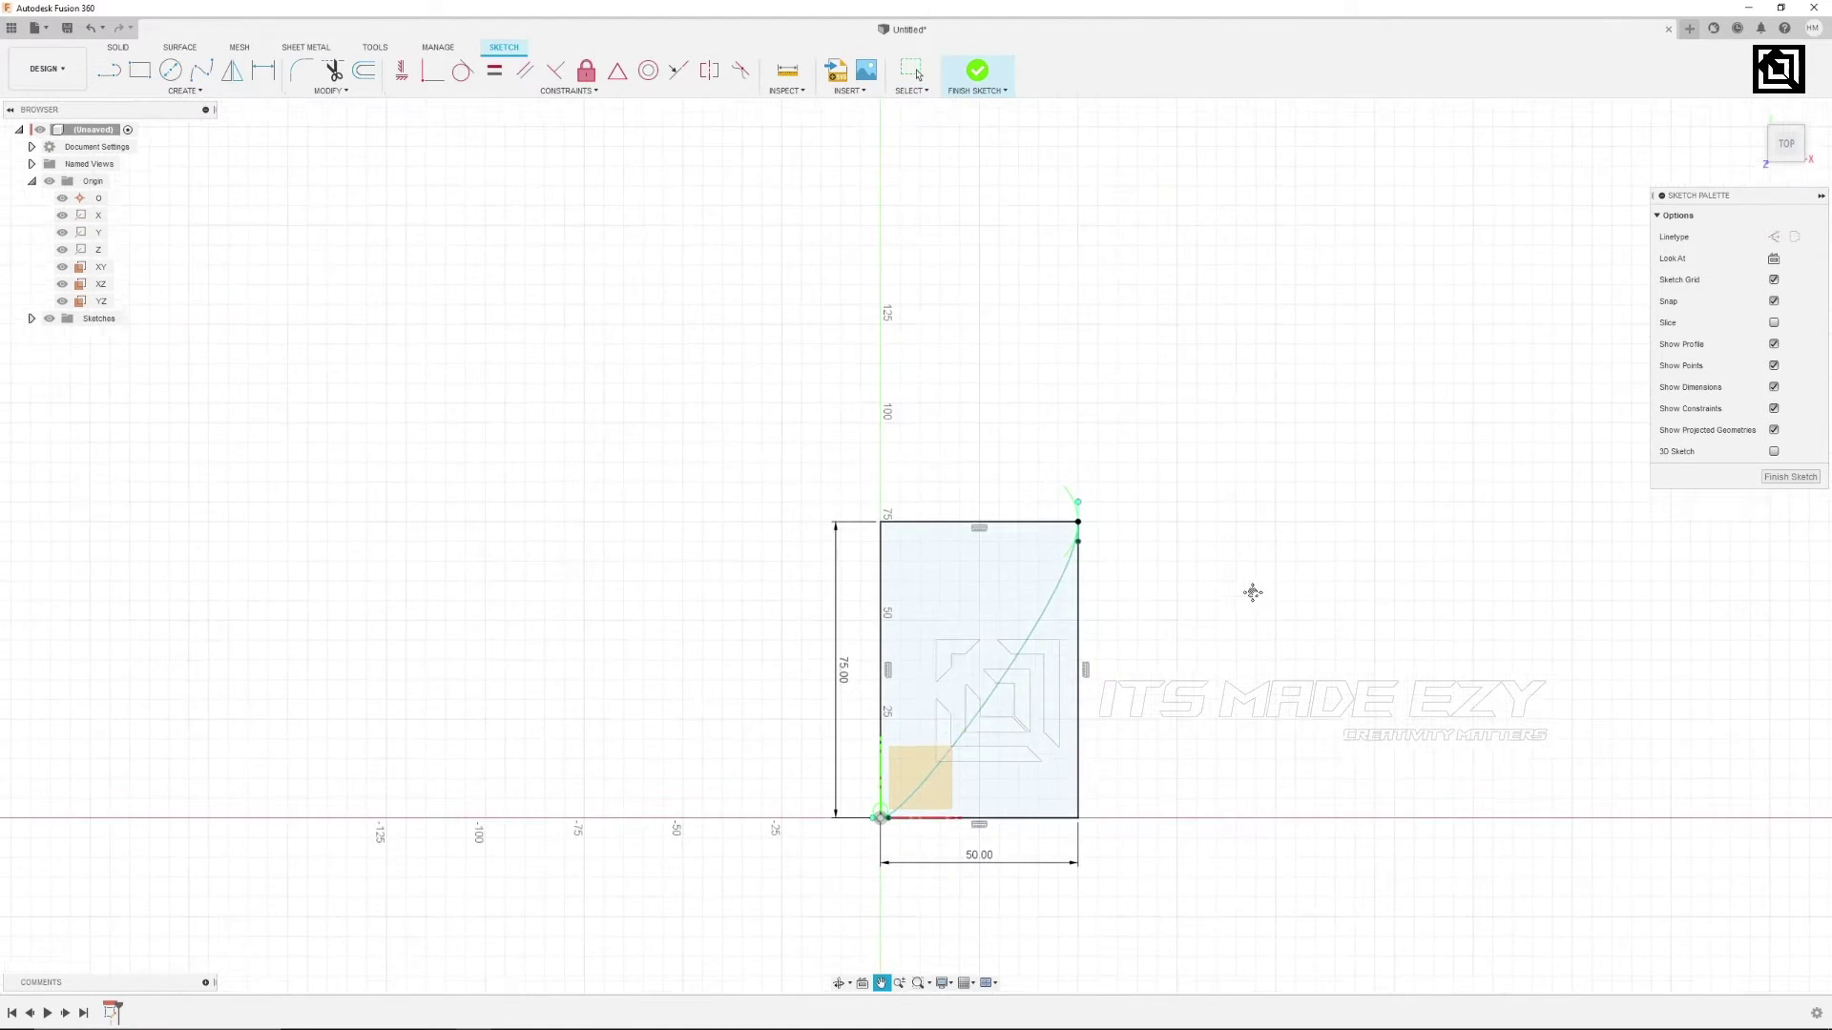
click(170, 70)
click(140, 72)
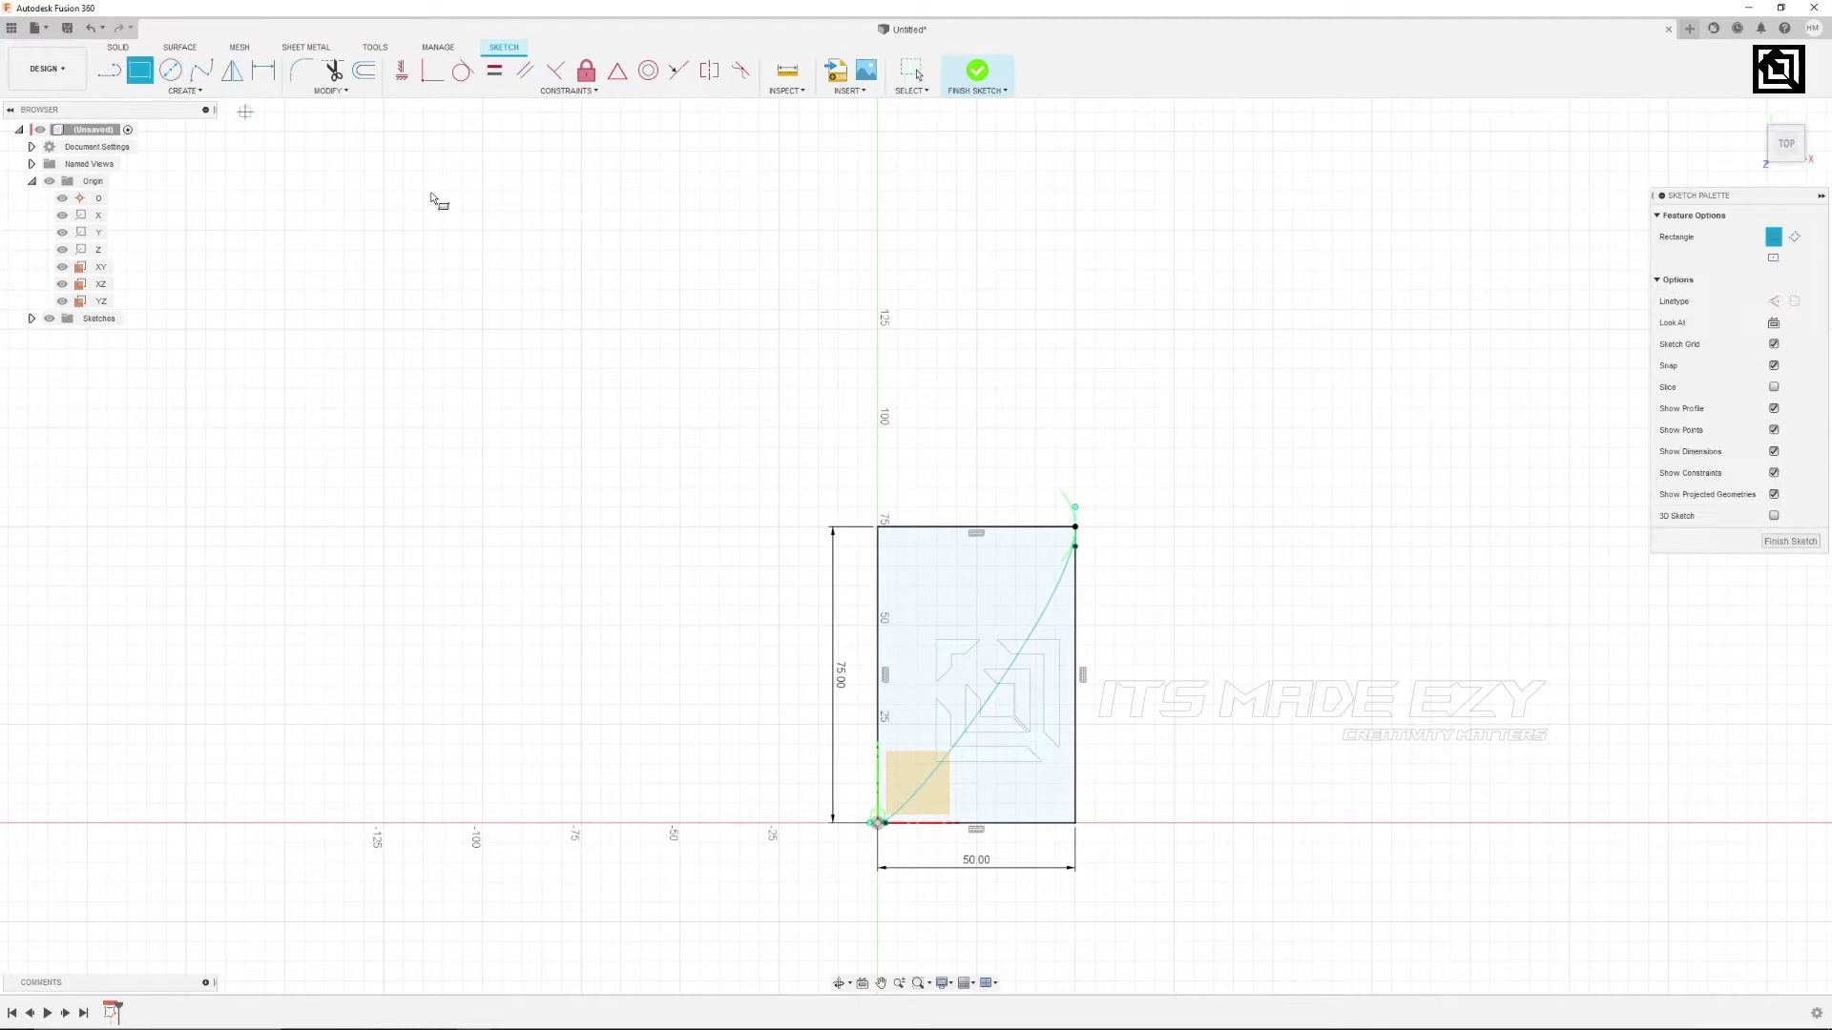
click(1076, 527)
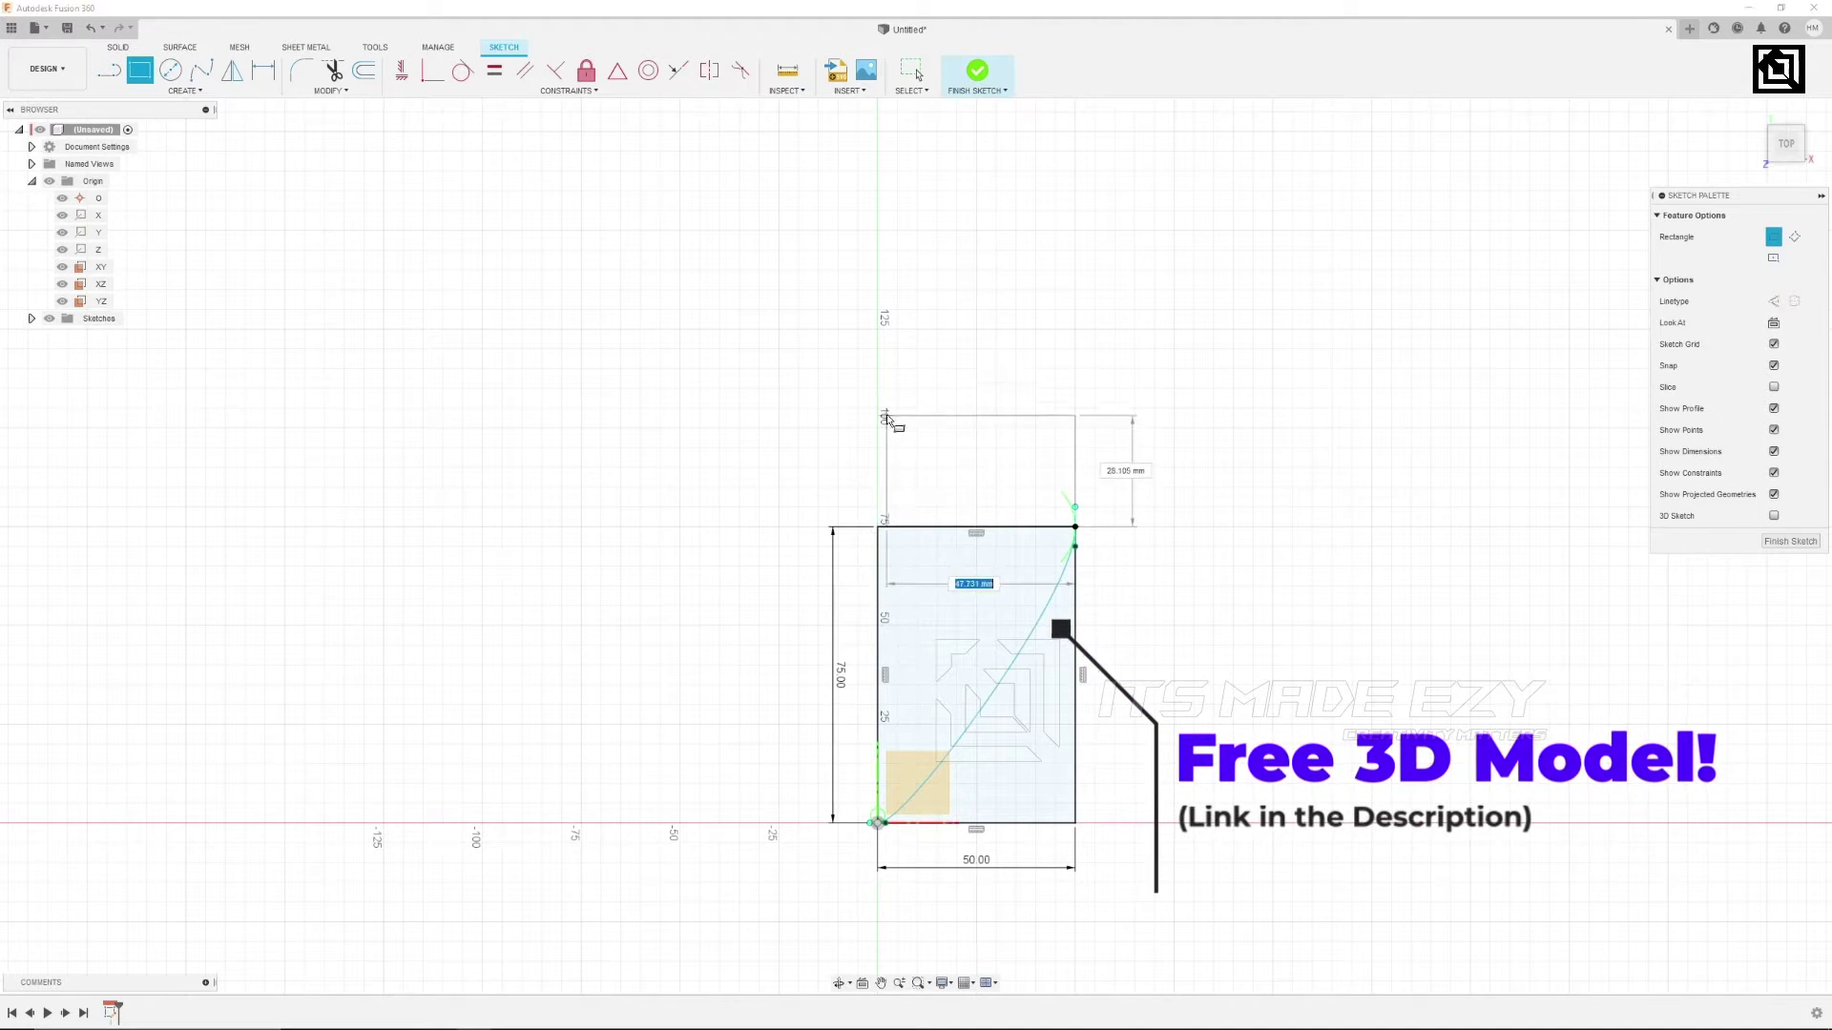
click(876, 389)
right_click(1211, 307)
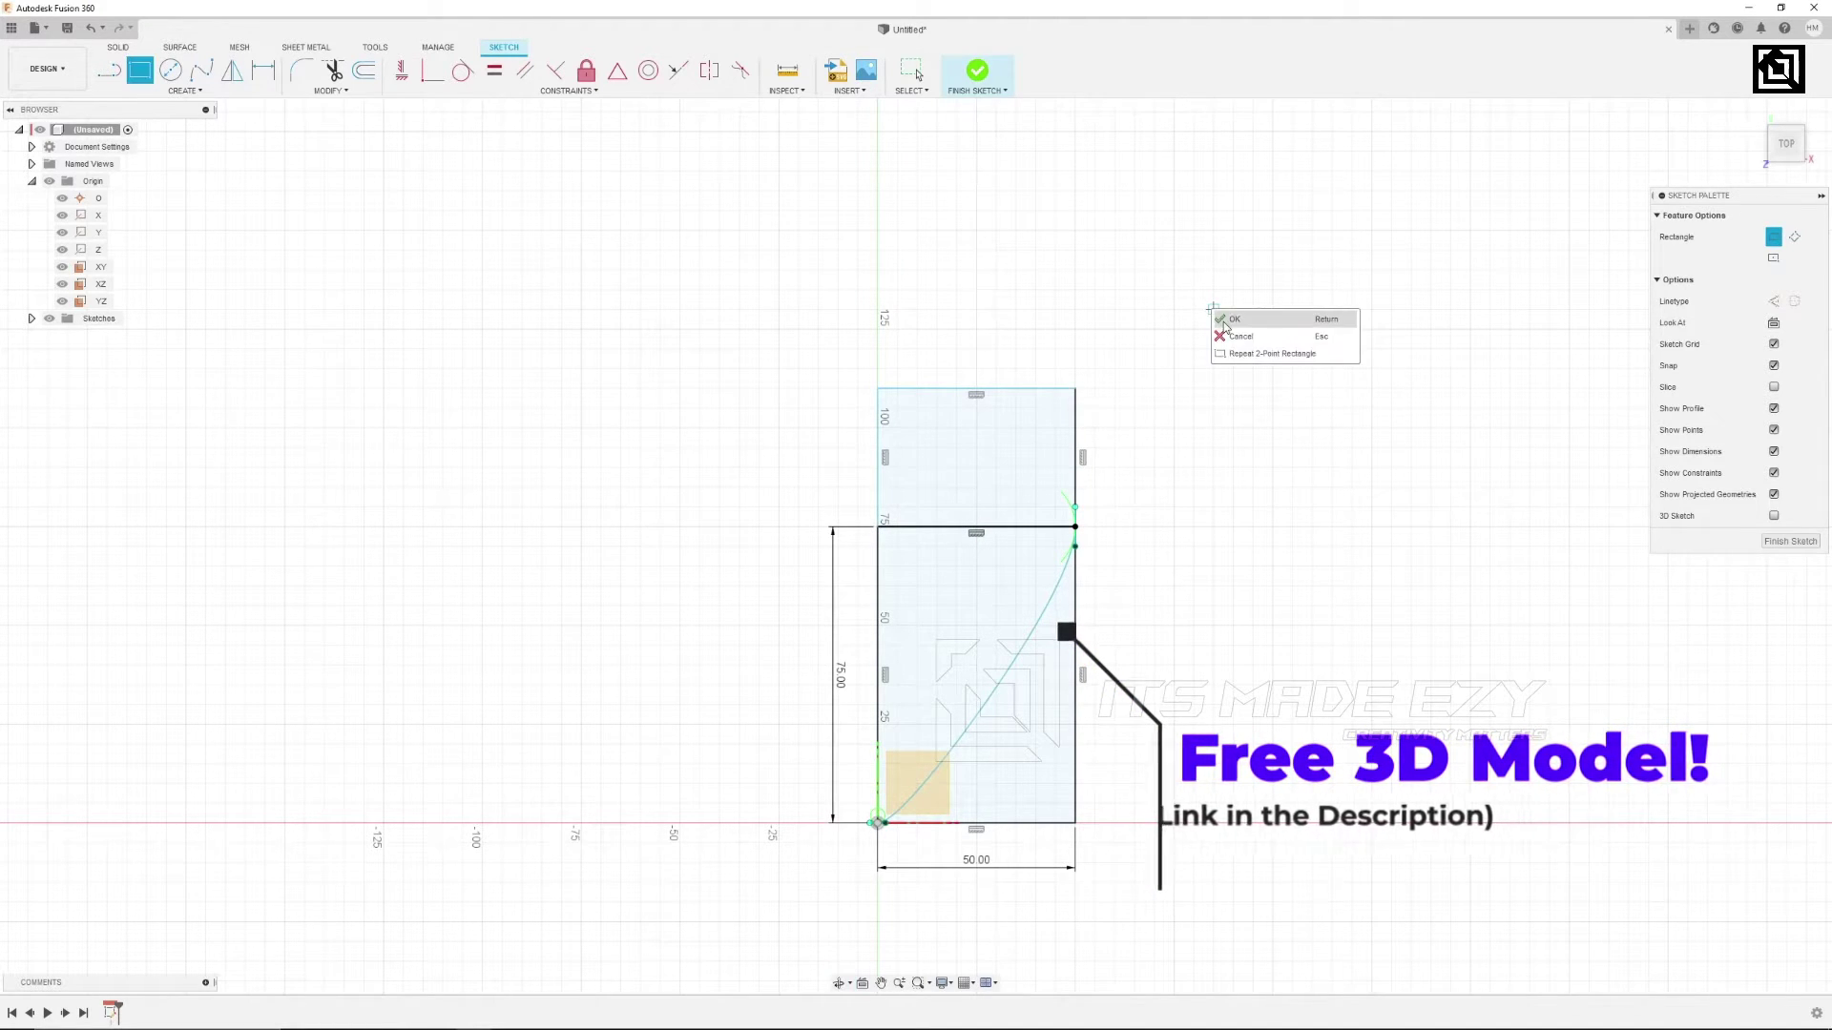
click(1225, 321)
Fillet the upper outer corner of the second rectangle with a 25 mm radius.
click(303, 72)
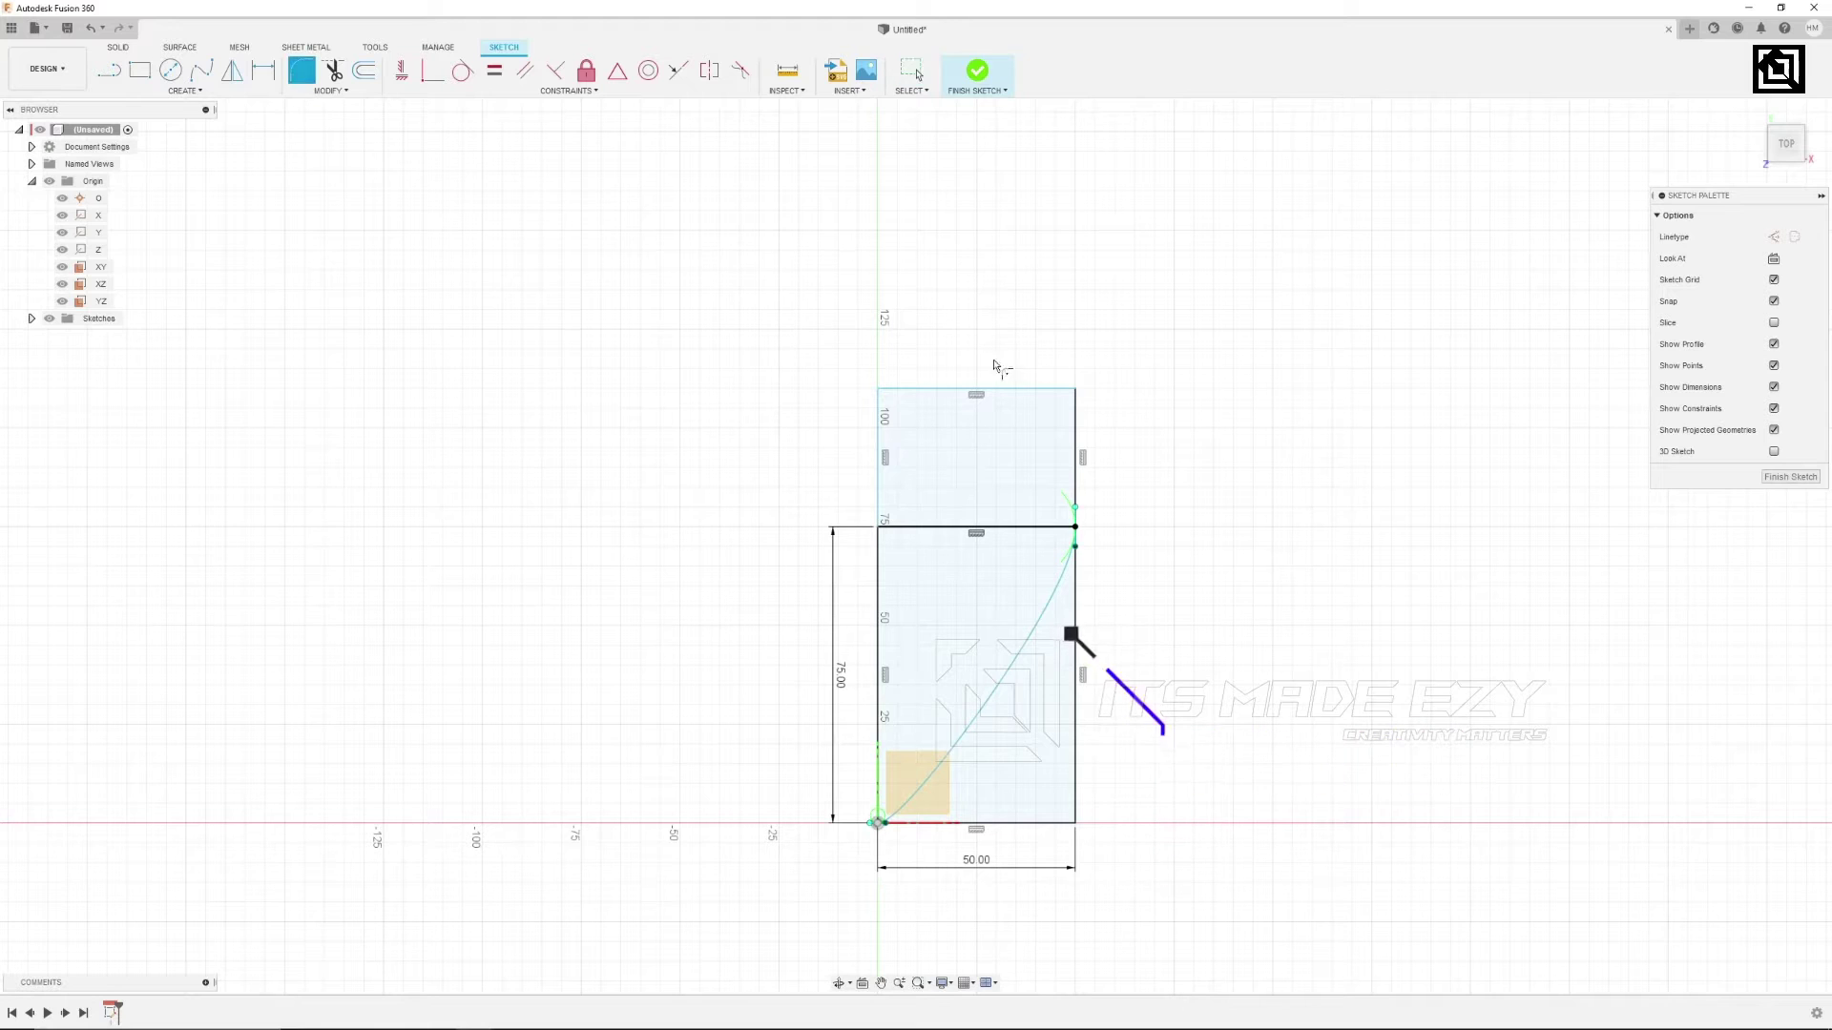
click(1075, 391)
drag(1071, 389, 1052, 410)
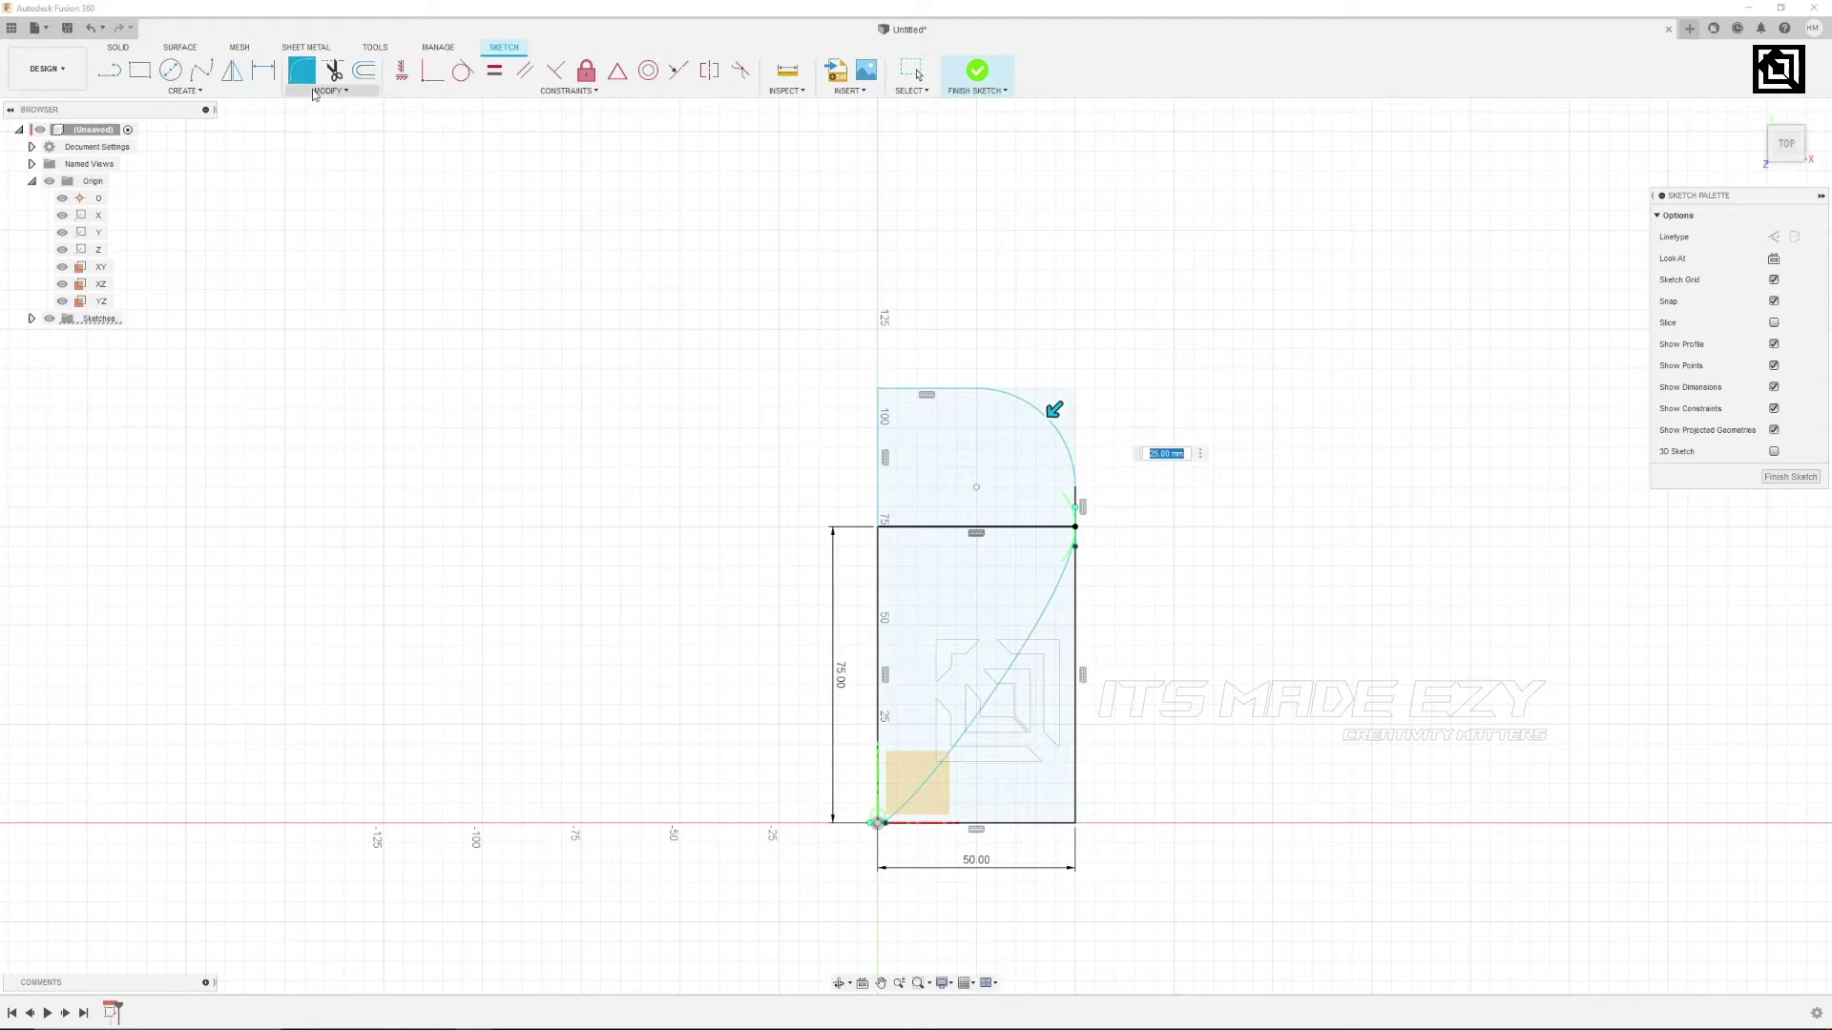
right_click(462, 204)
click(471, 216)
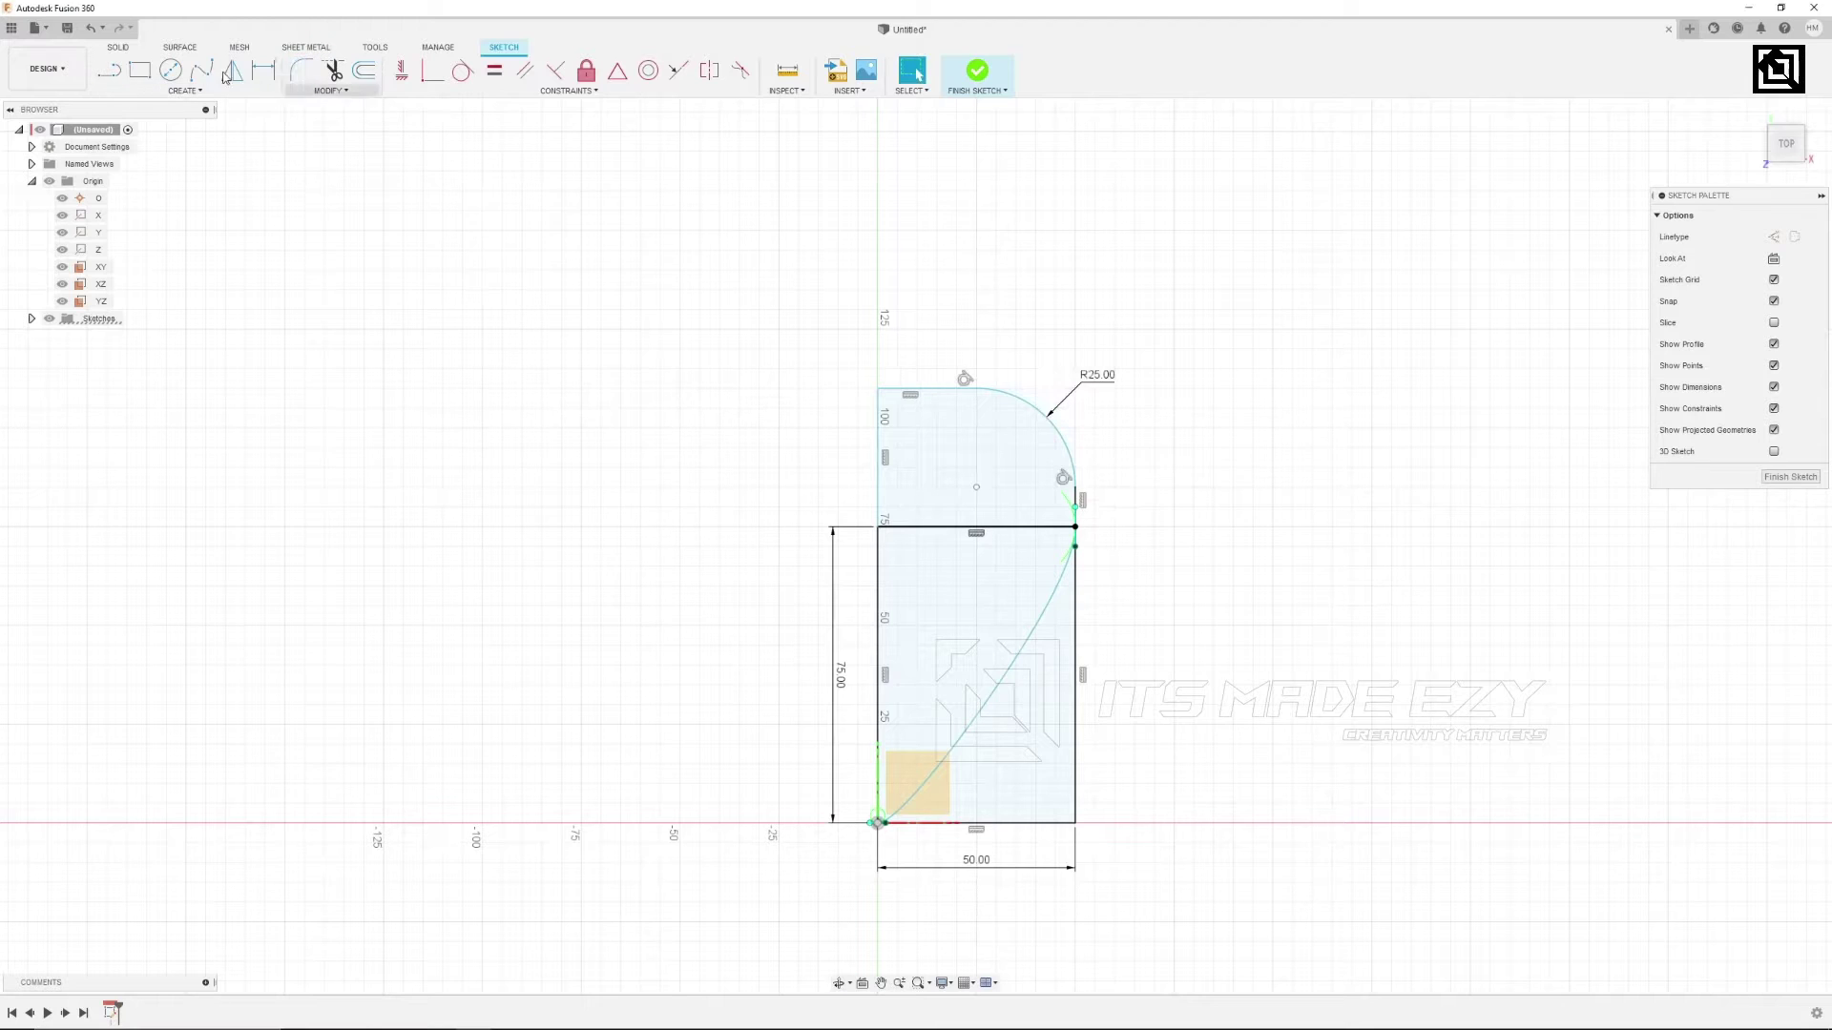
Revolve the region above the spline and the rounded profile a full turn about the vertical edge at the origin as a new body.
click(108, 48)
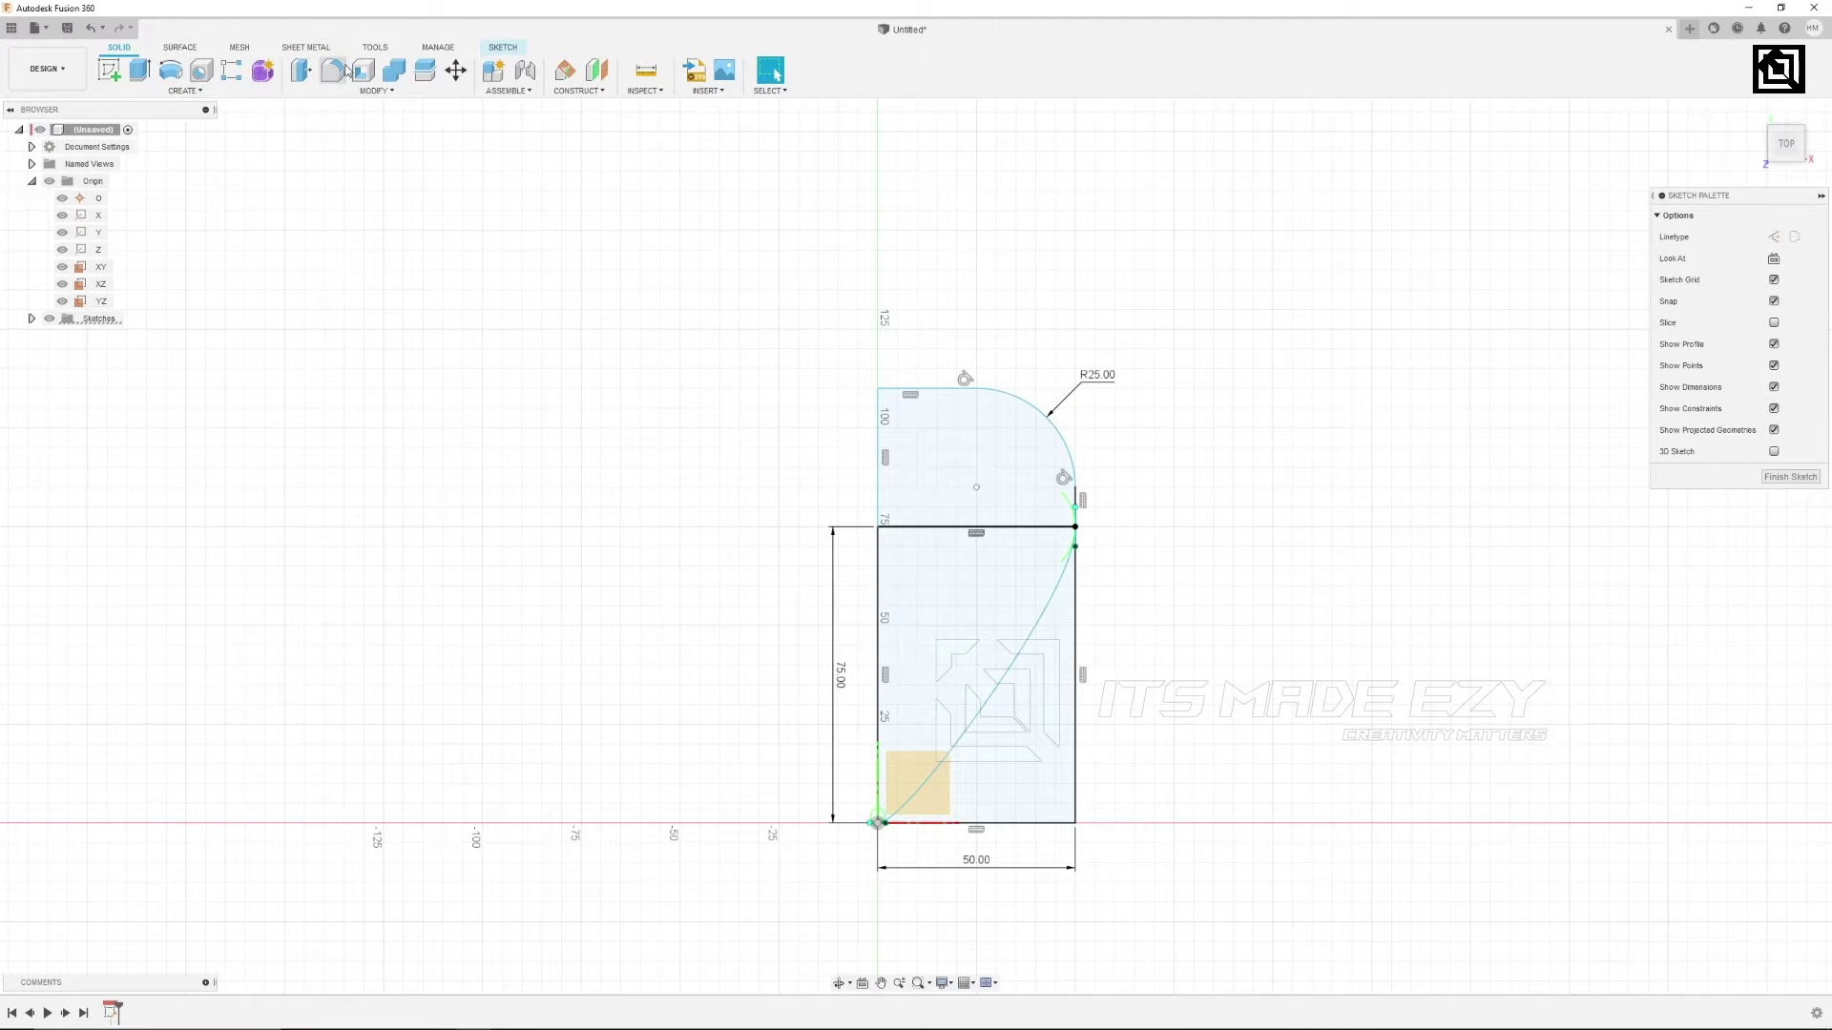
click(171, 70)
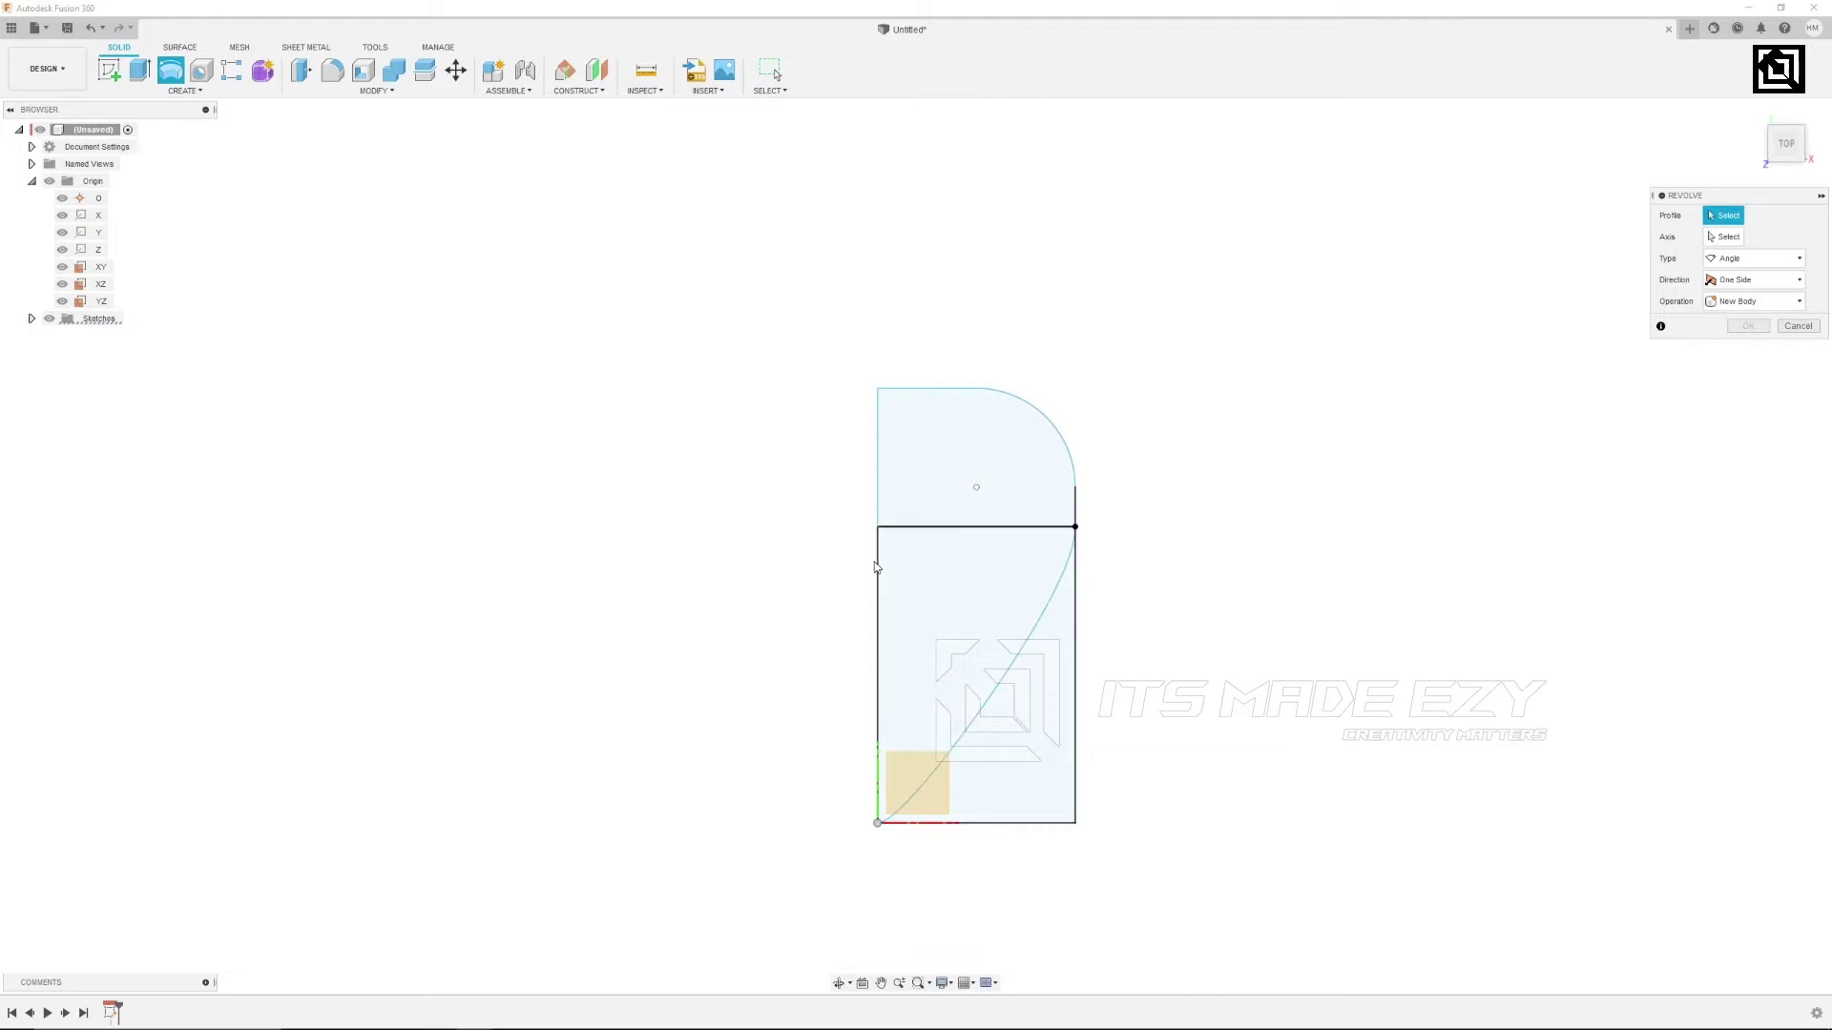
click(965, 616)
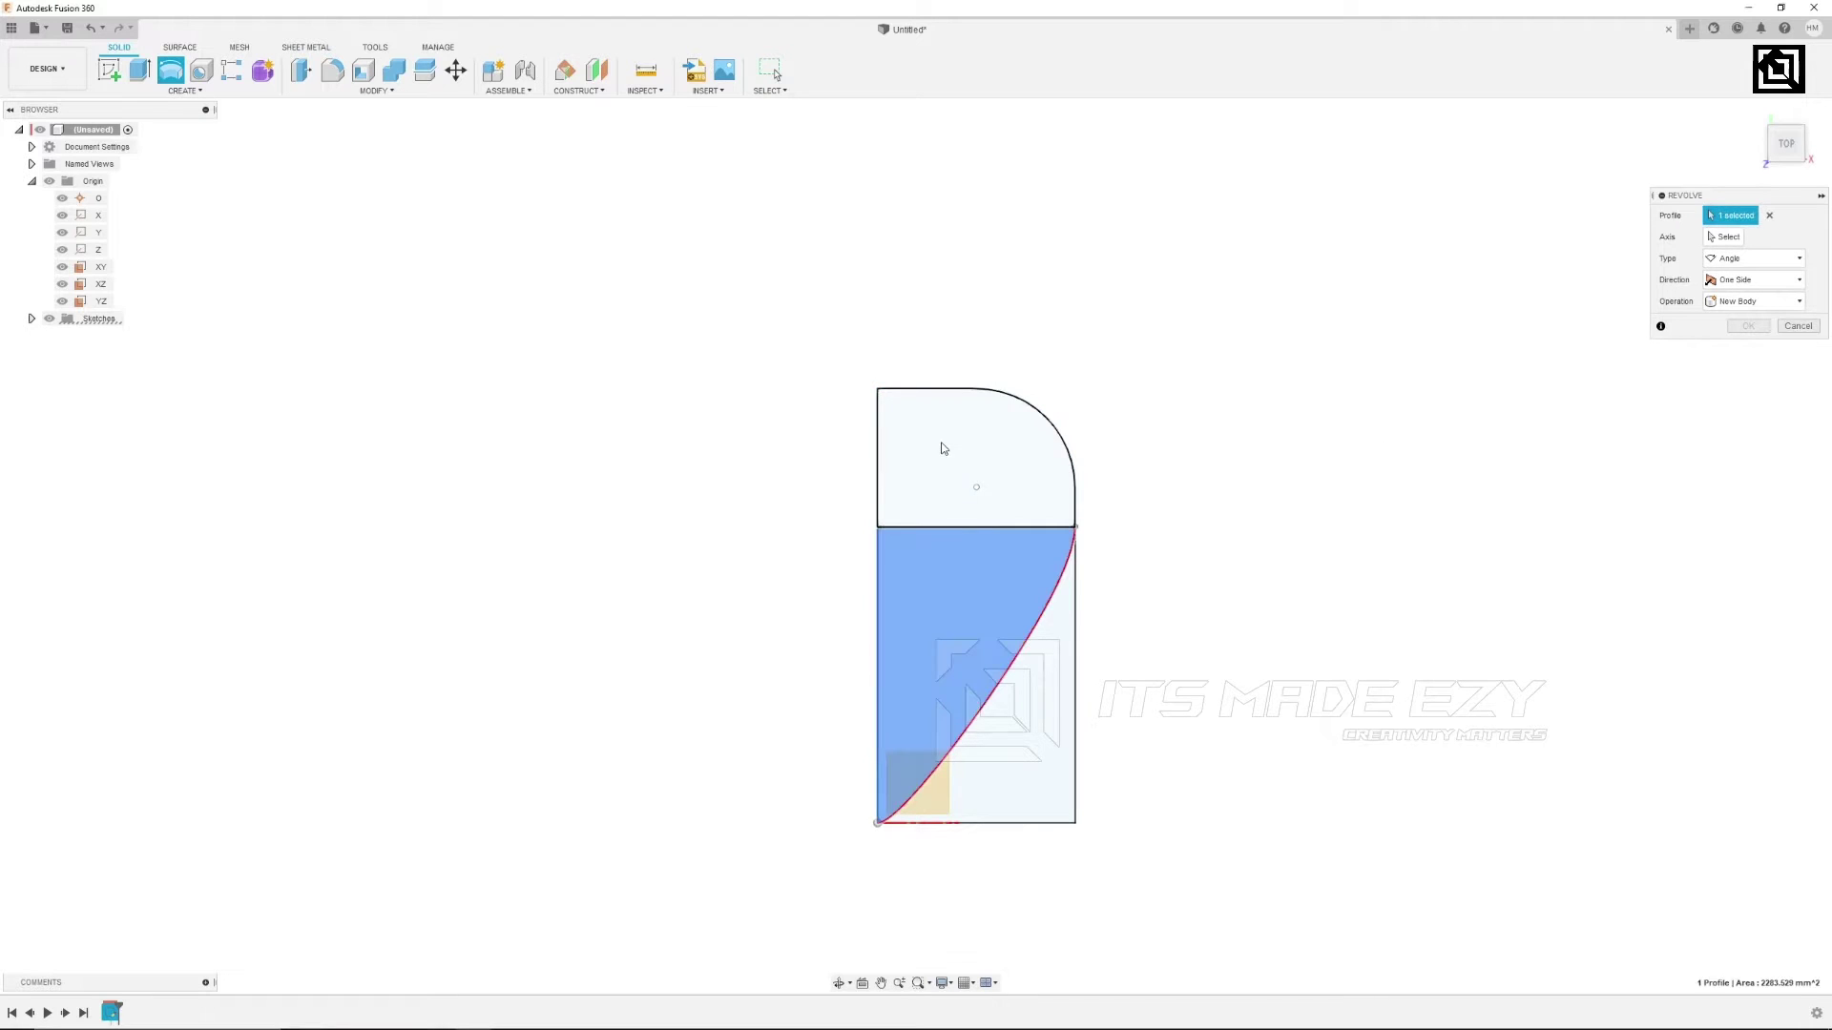
click(945, 446)
click(1731, 239)
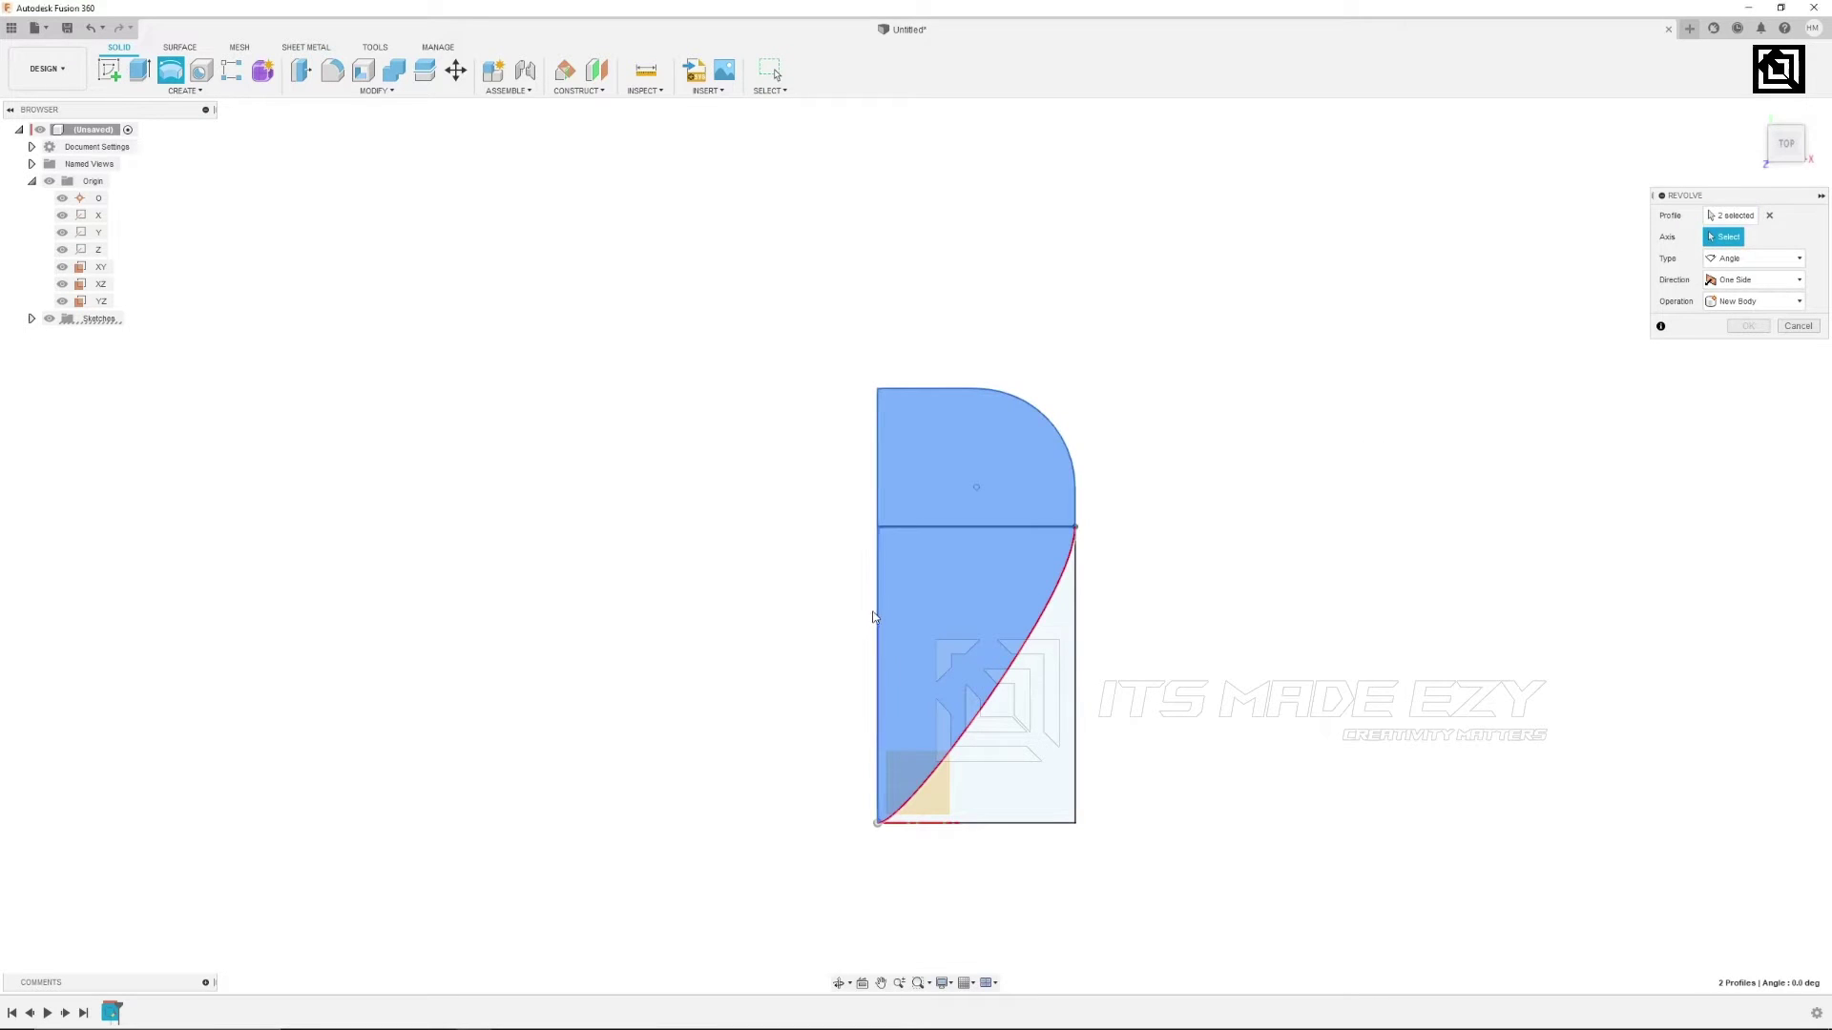
click(878, 610)
mouse_move(877, 611)
shift+middle_down()
mouse_move(832, 545)
mouse_move(832, 603)
shift+middle_up()
click(1747, 347)
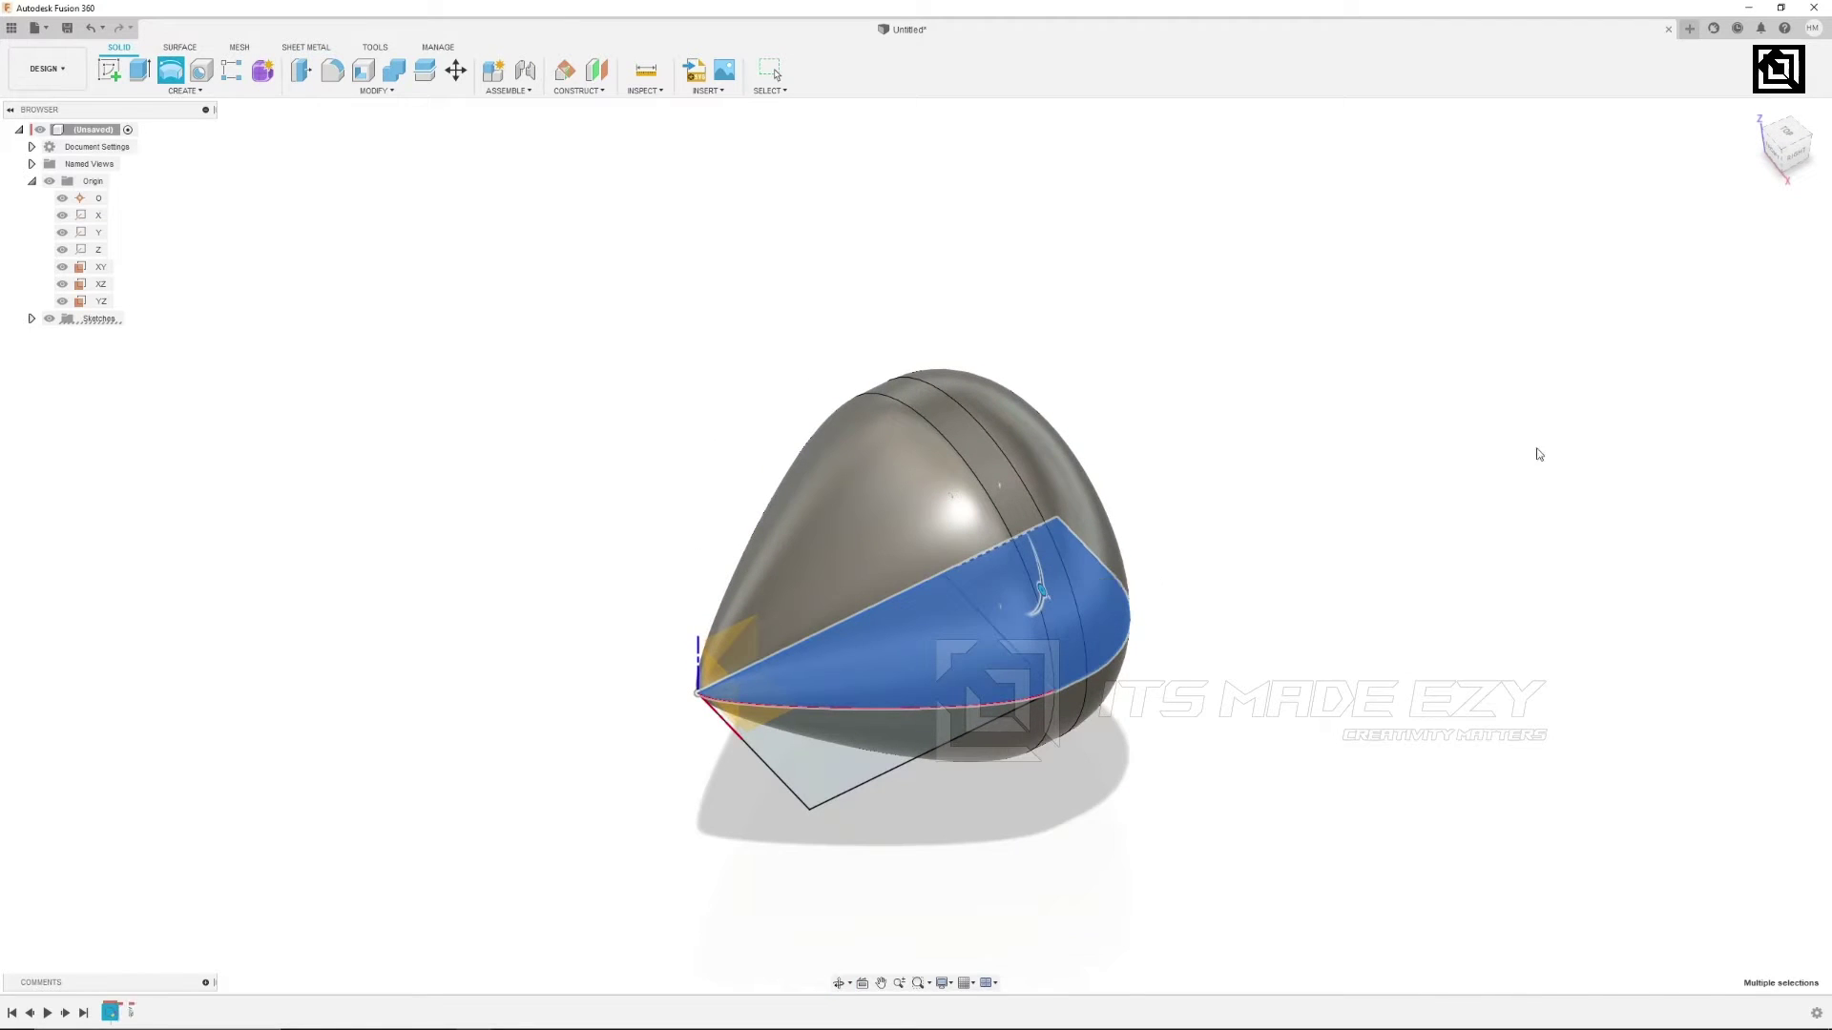
Start a sketch on the YZ plane and draw a slanted line about 30 mm long across the body's widest band.
shift+middle_drag(1263, 645, 1225, 618)
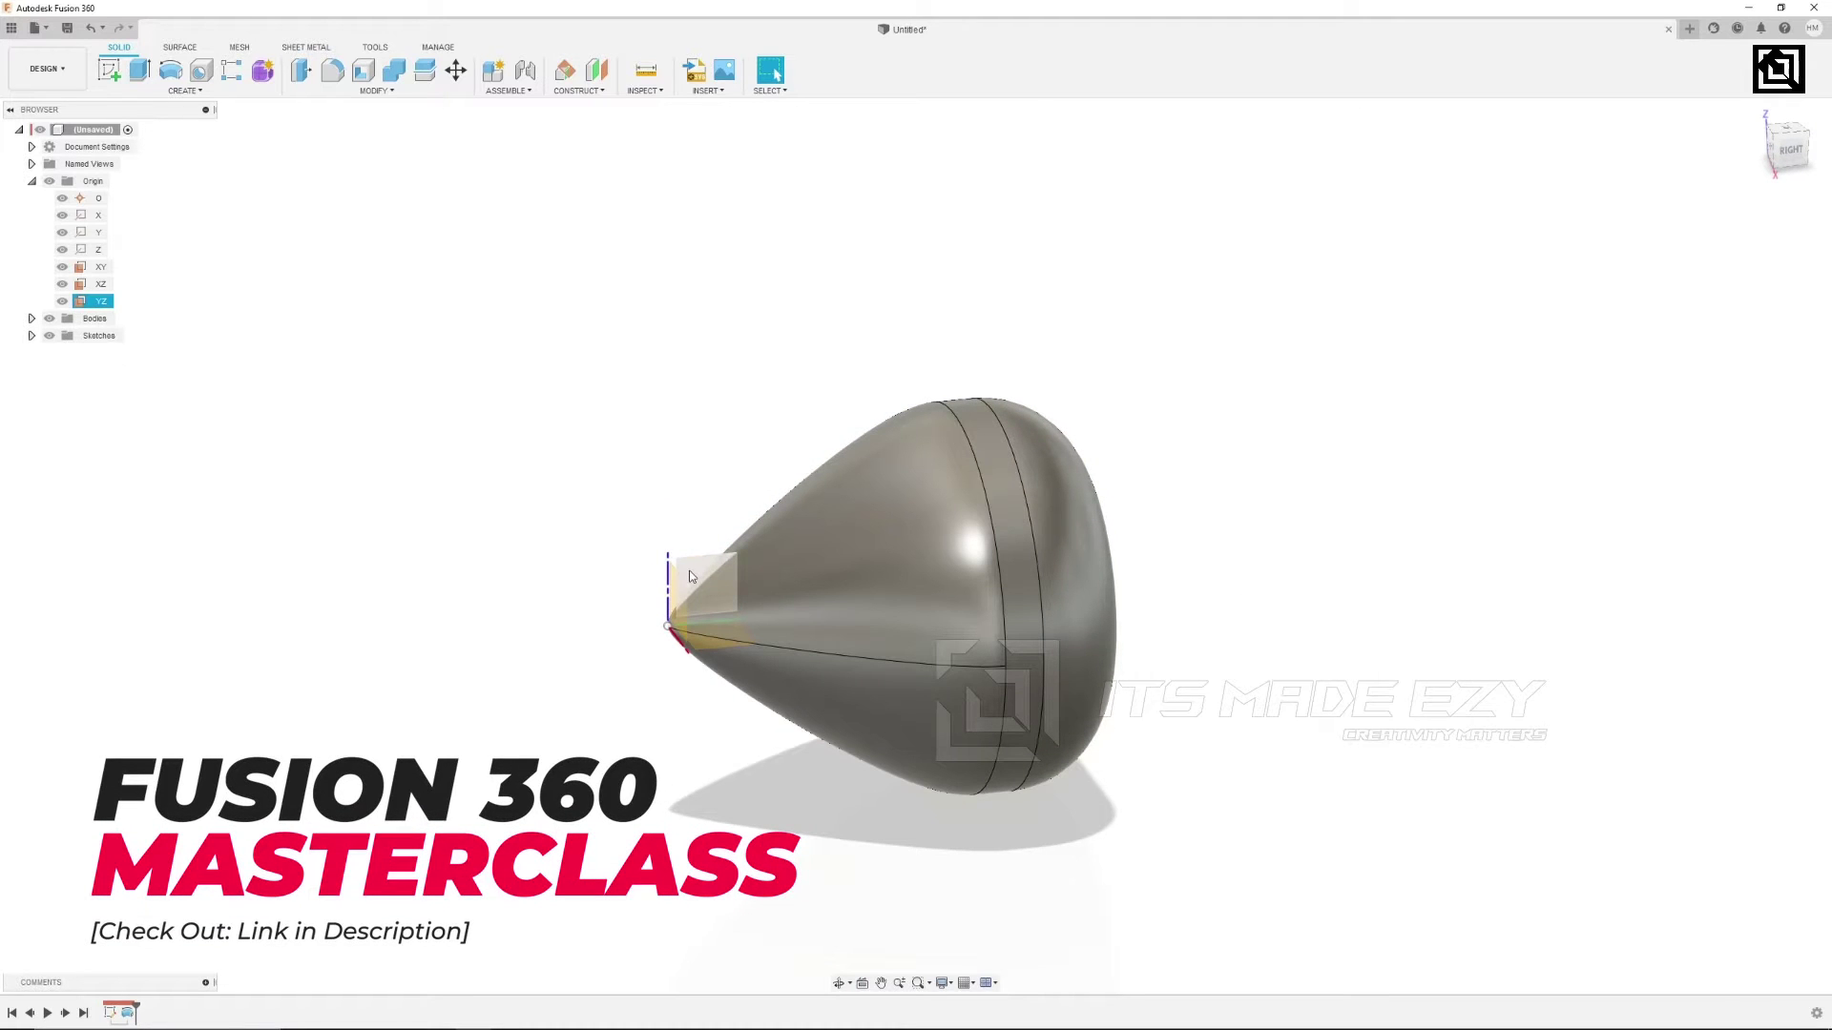
click(690, 576)
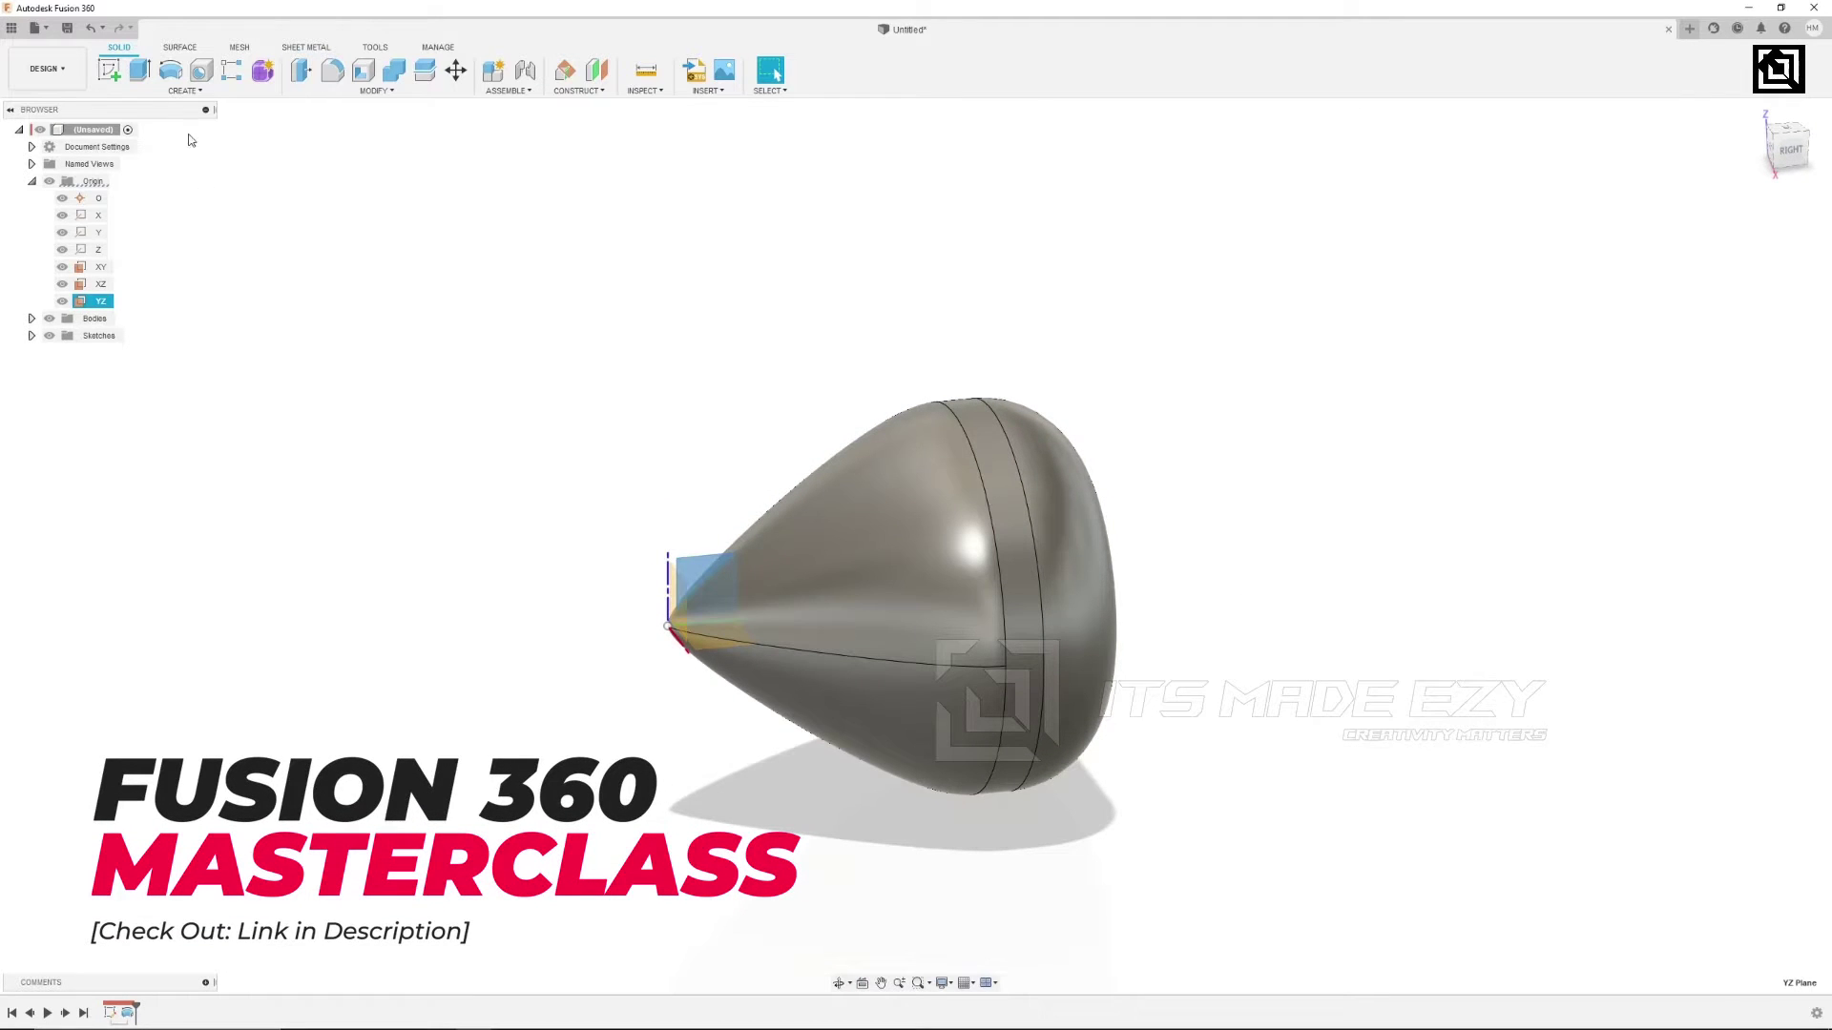
click(110, 72)
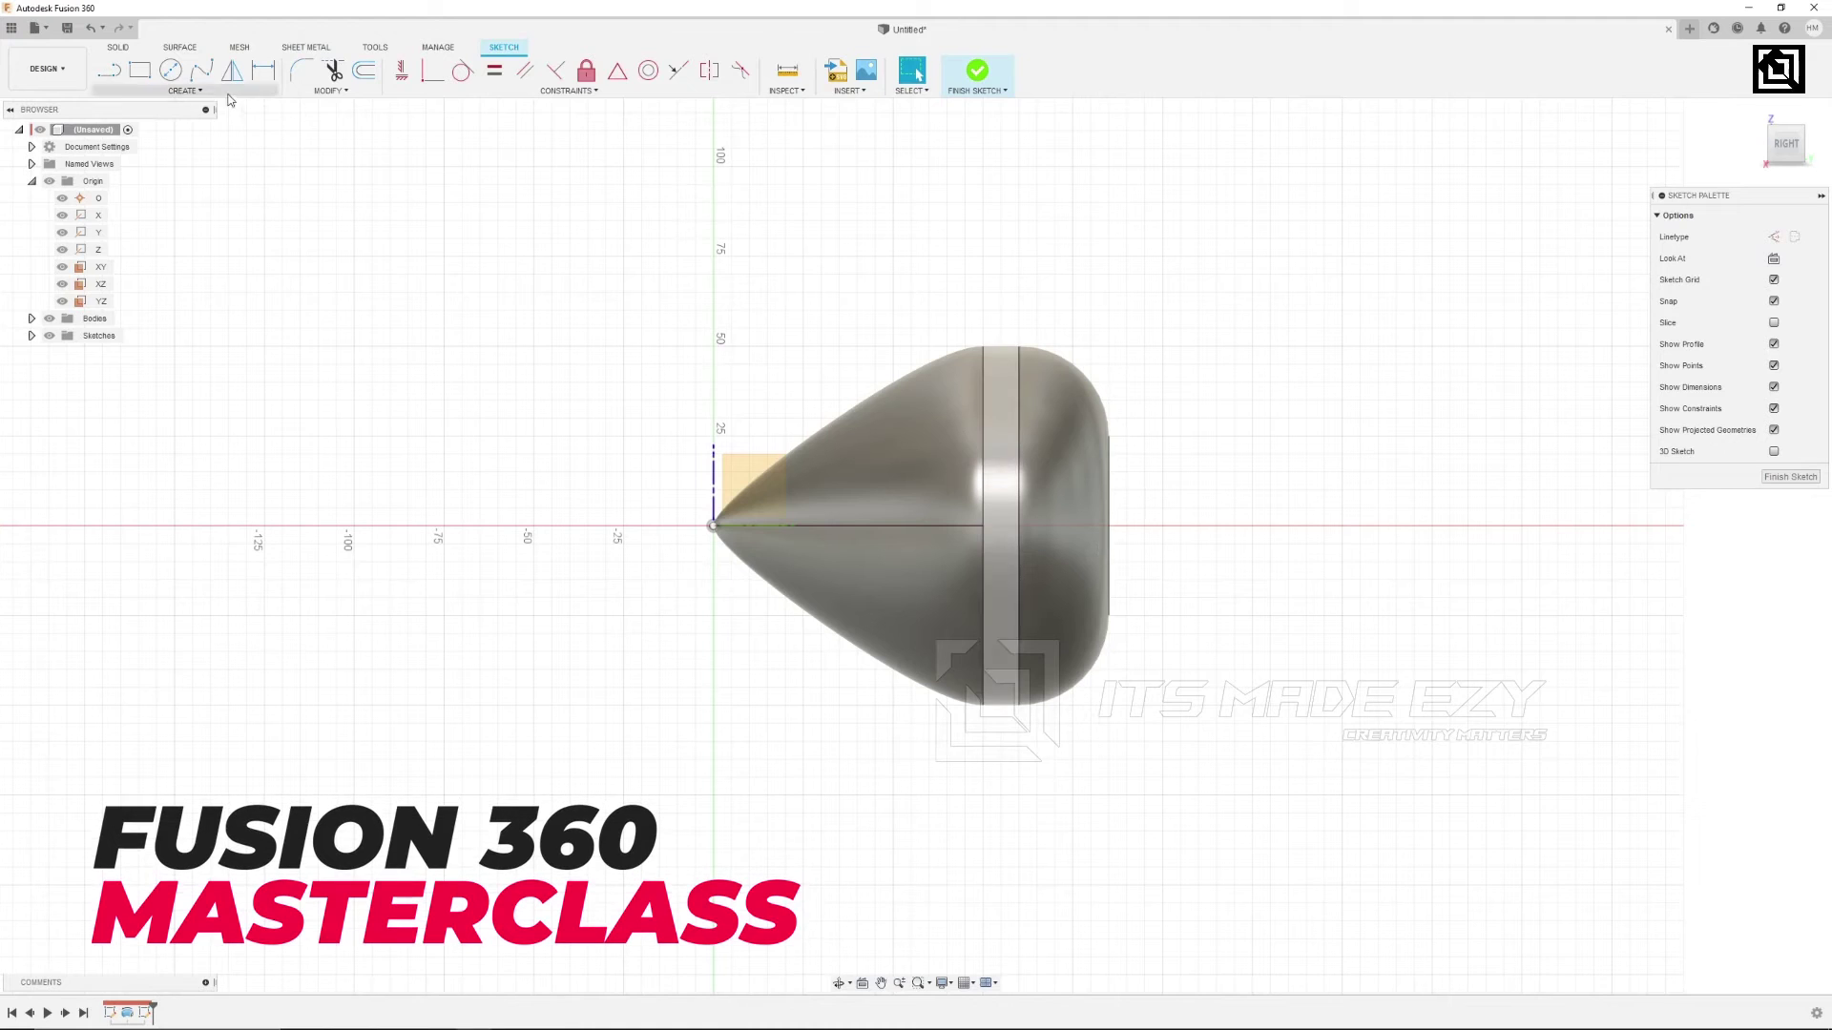
click(201, 70)
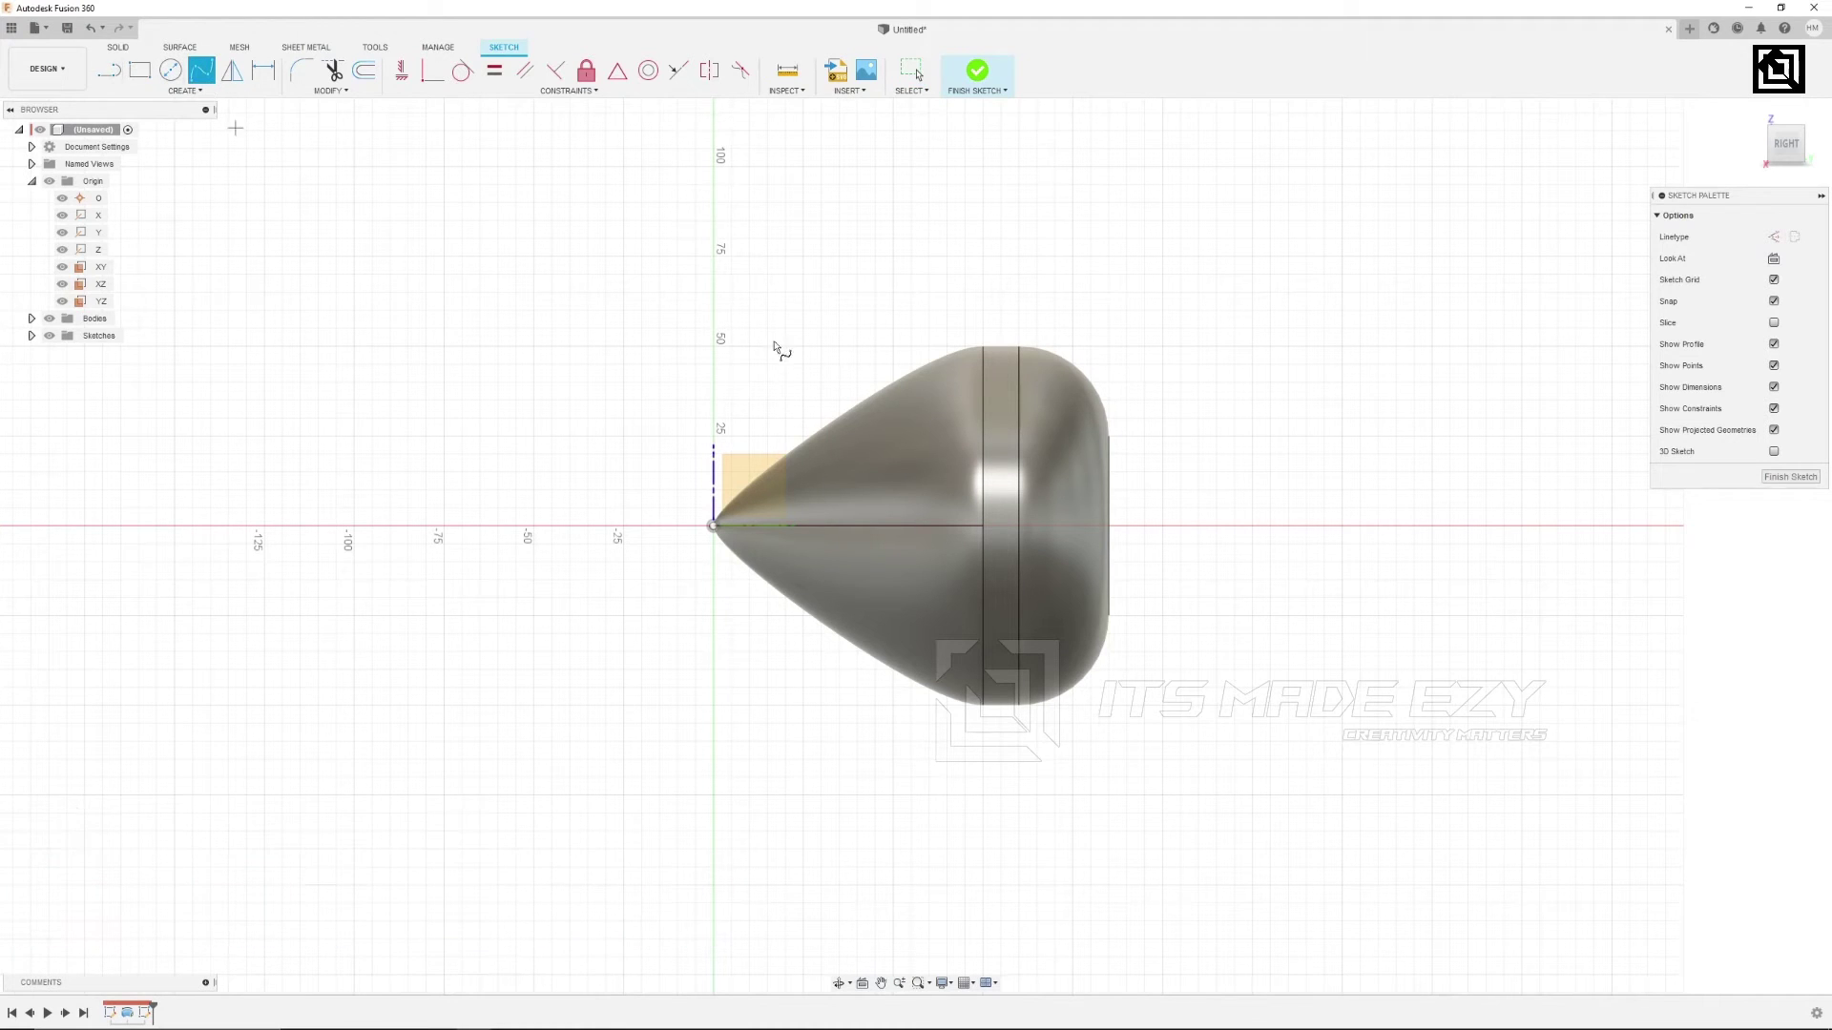
click(957, 554)
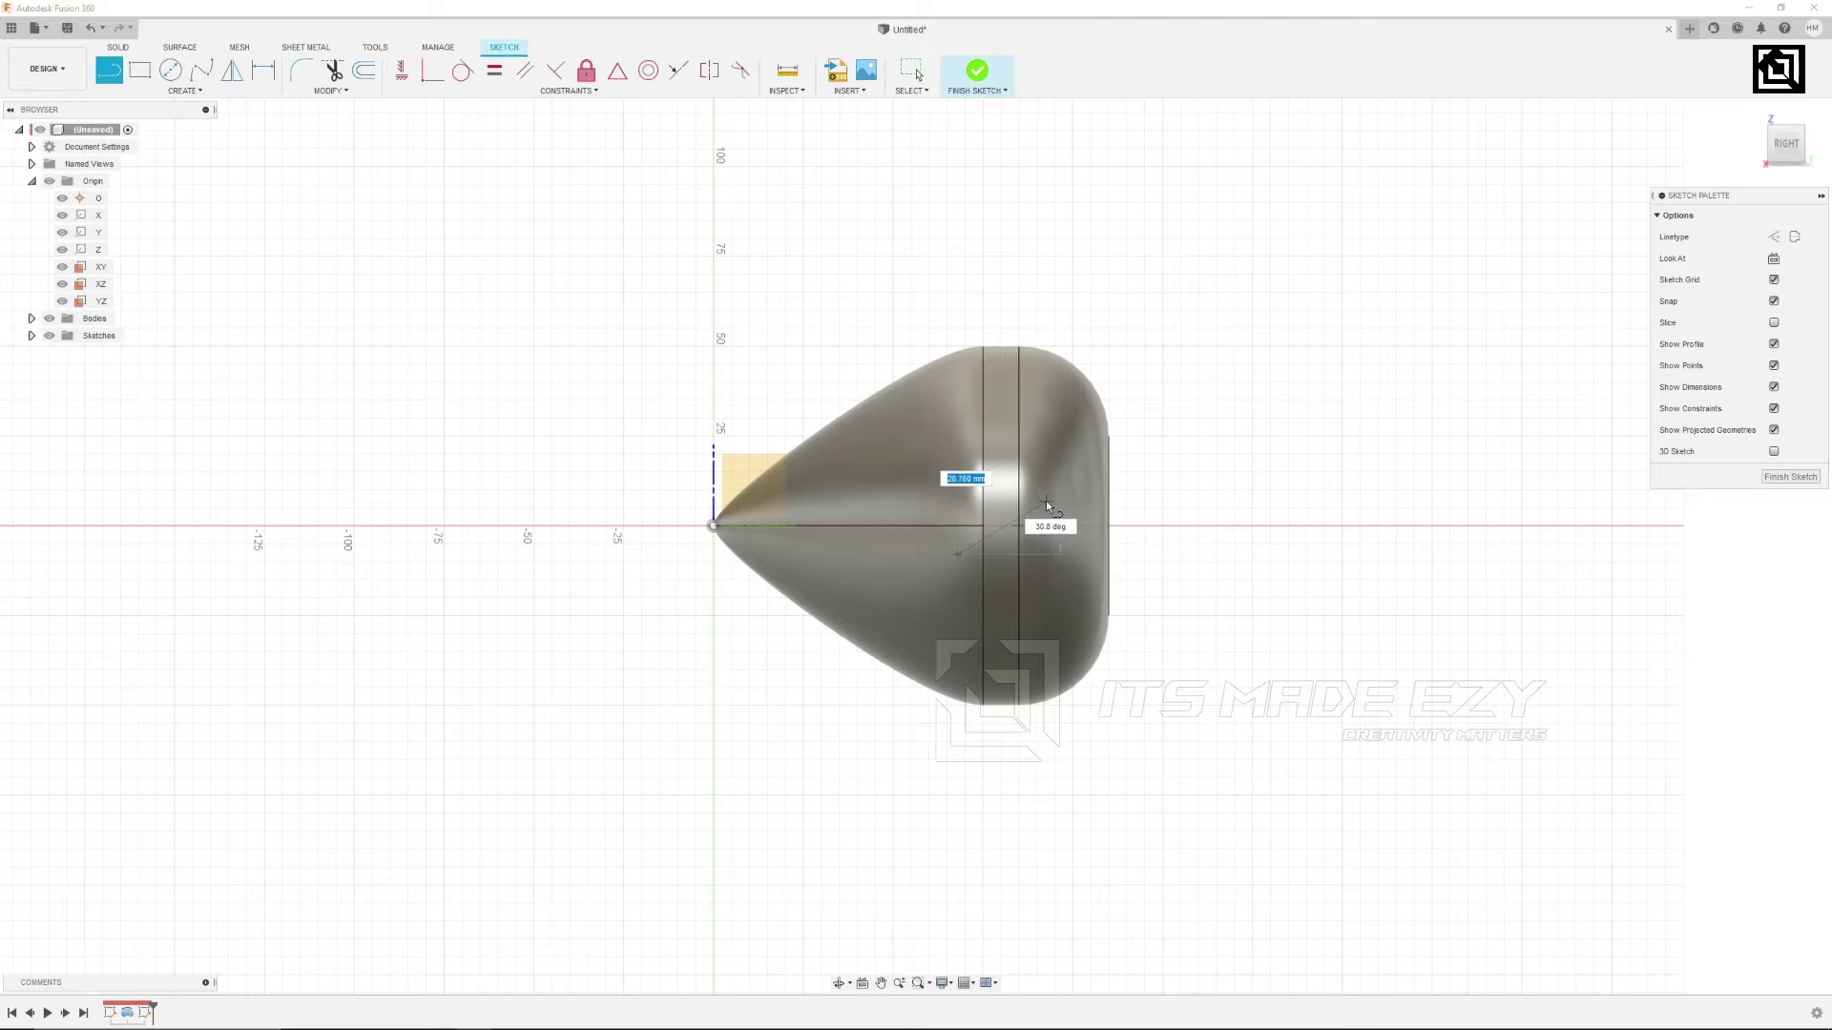
drag(1049, 496, 1215, 445)
right_click(1215, 447)
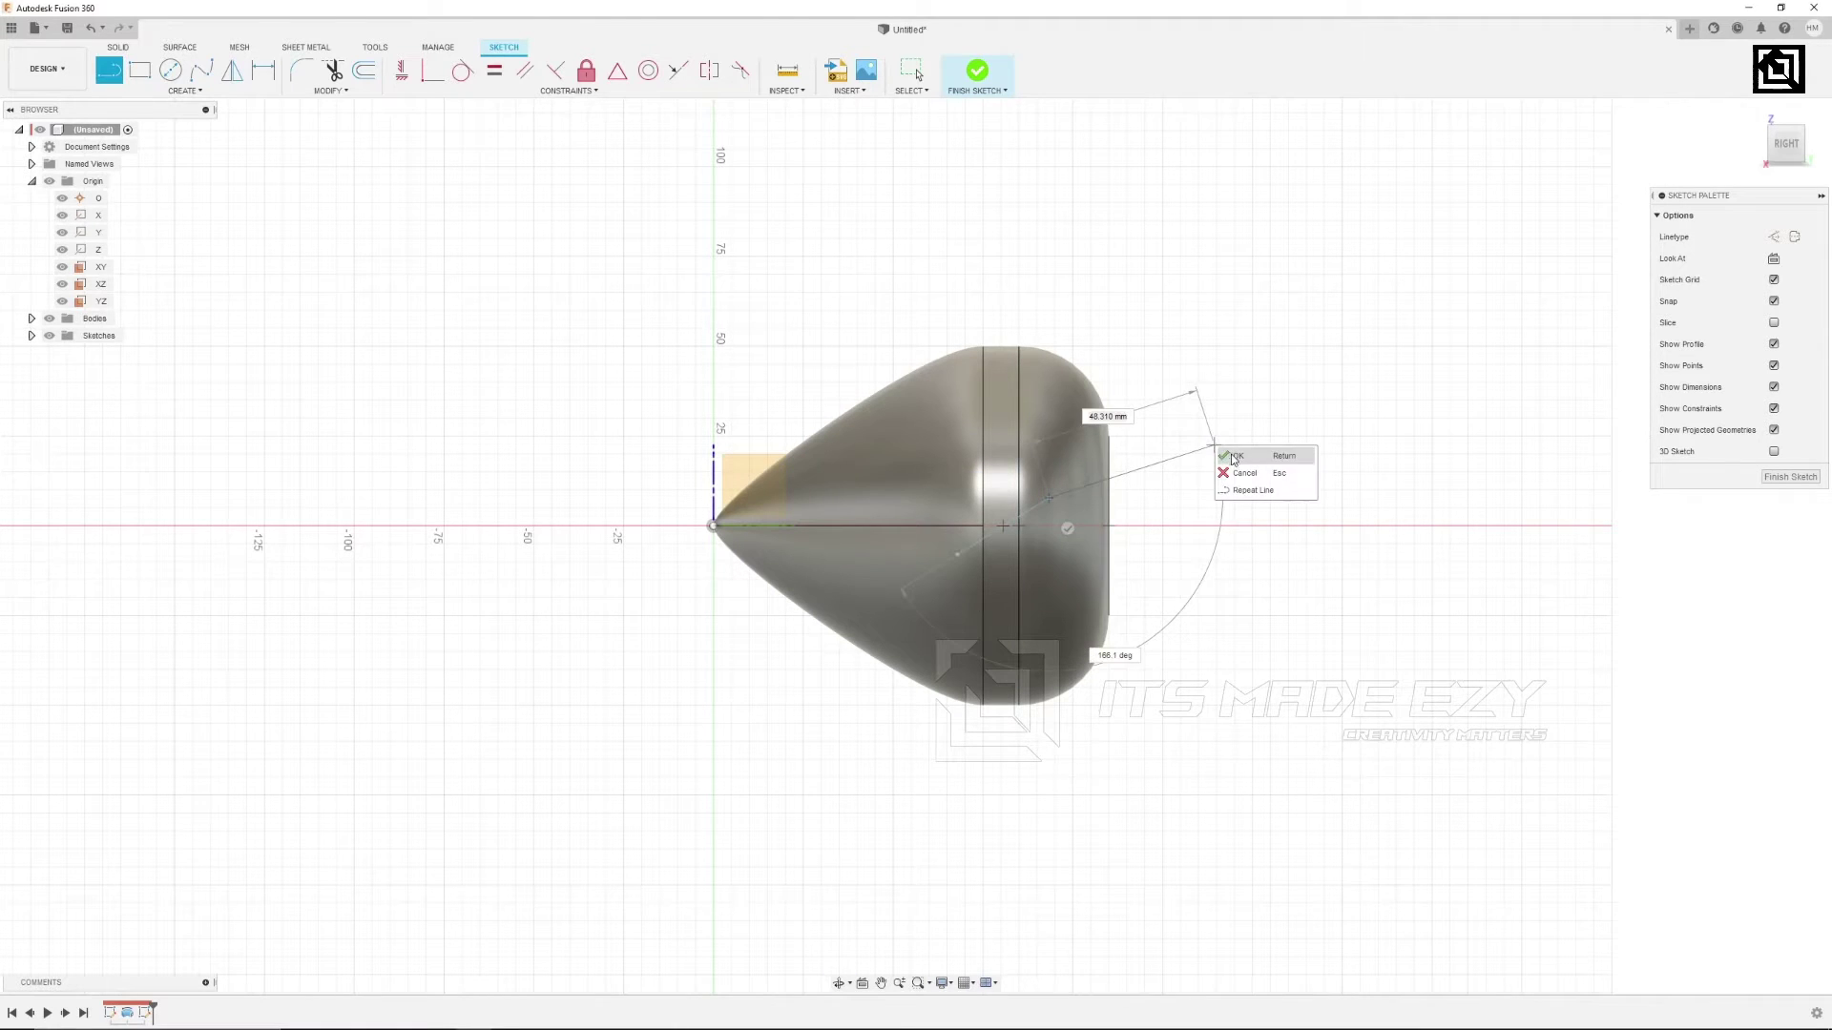
click(1226, 457)
Shift the slanted line slightly towards the body's pointed tip and finish the sketch.
drag(975, 542, 958, 547)
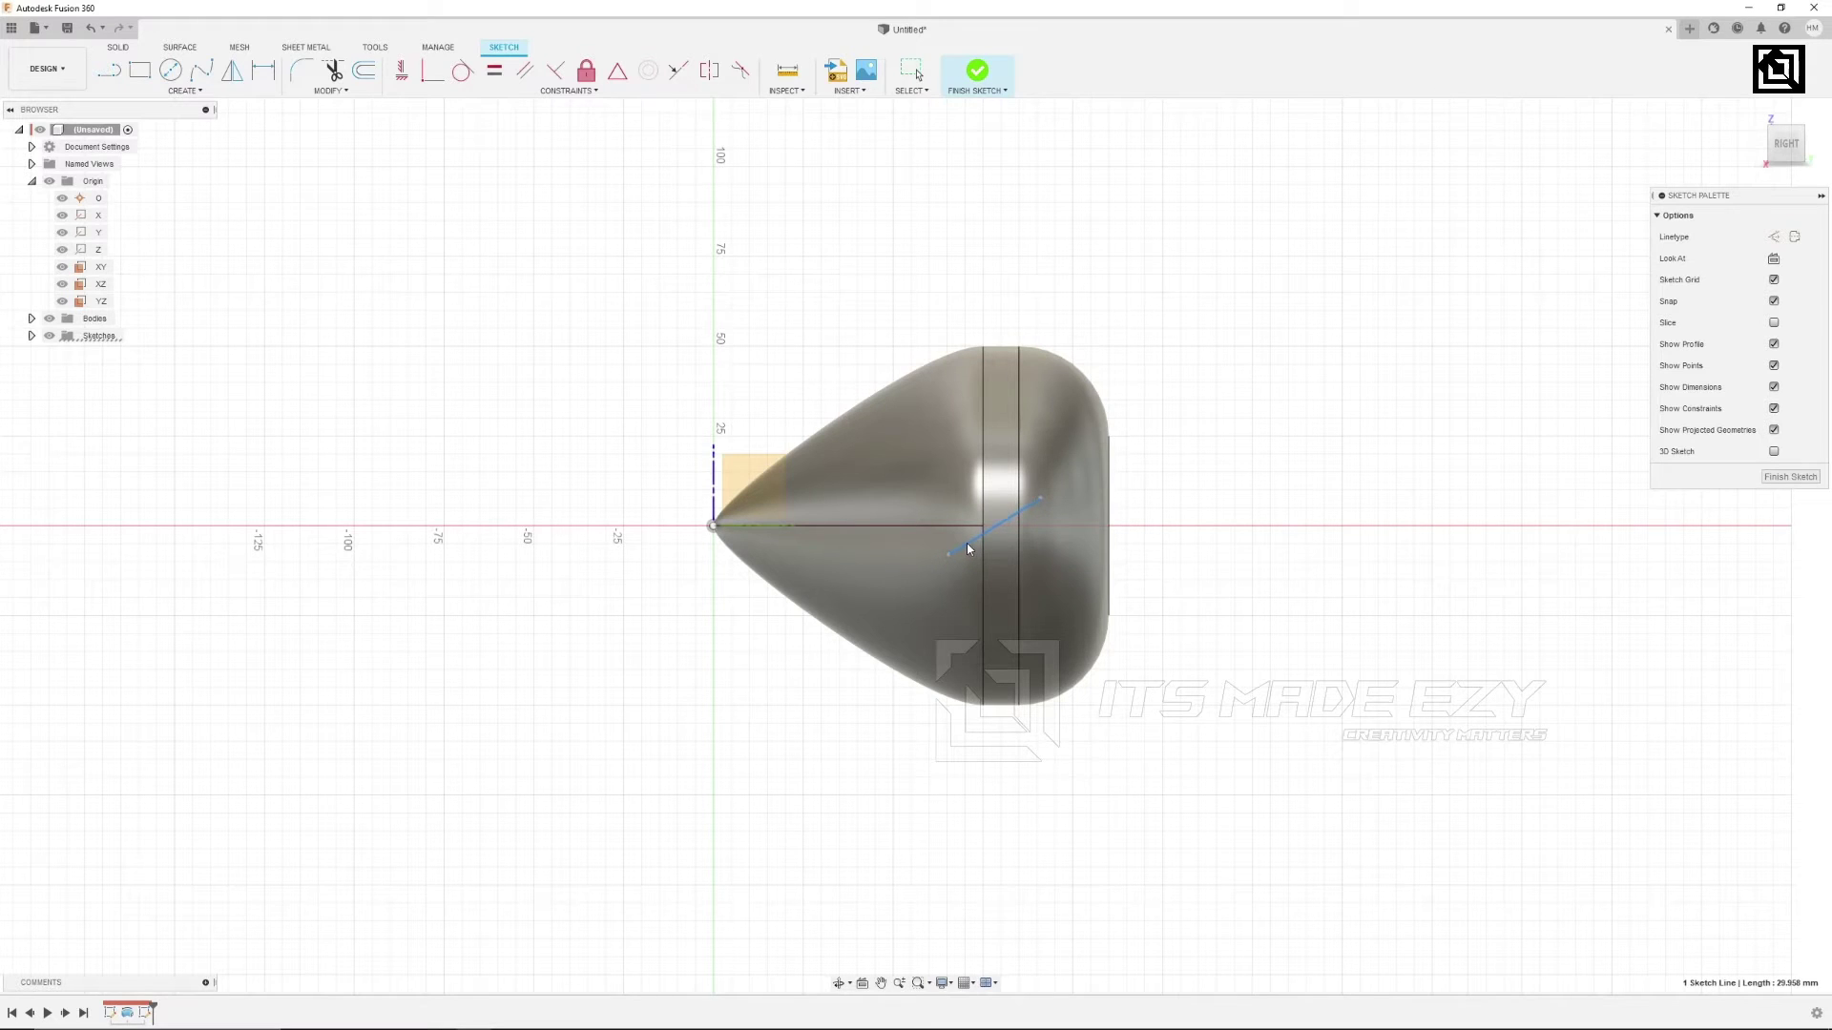
key(Escape)
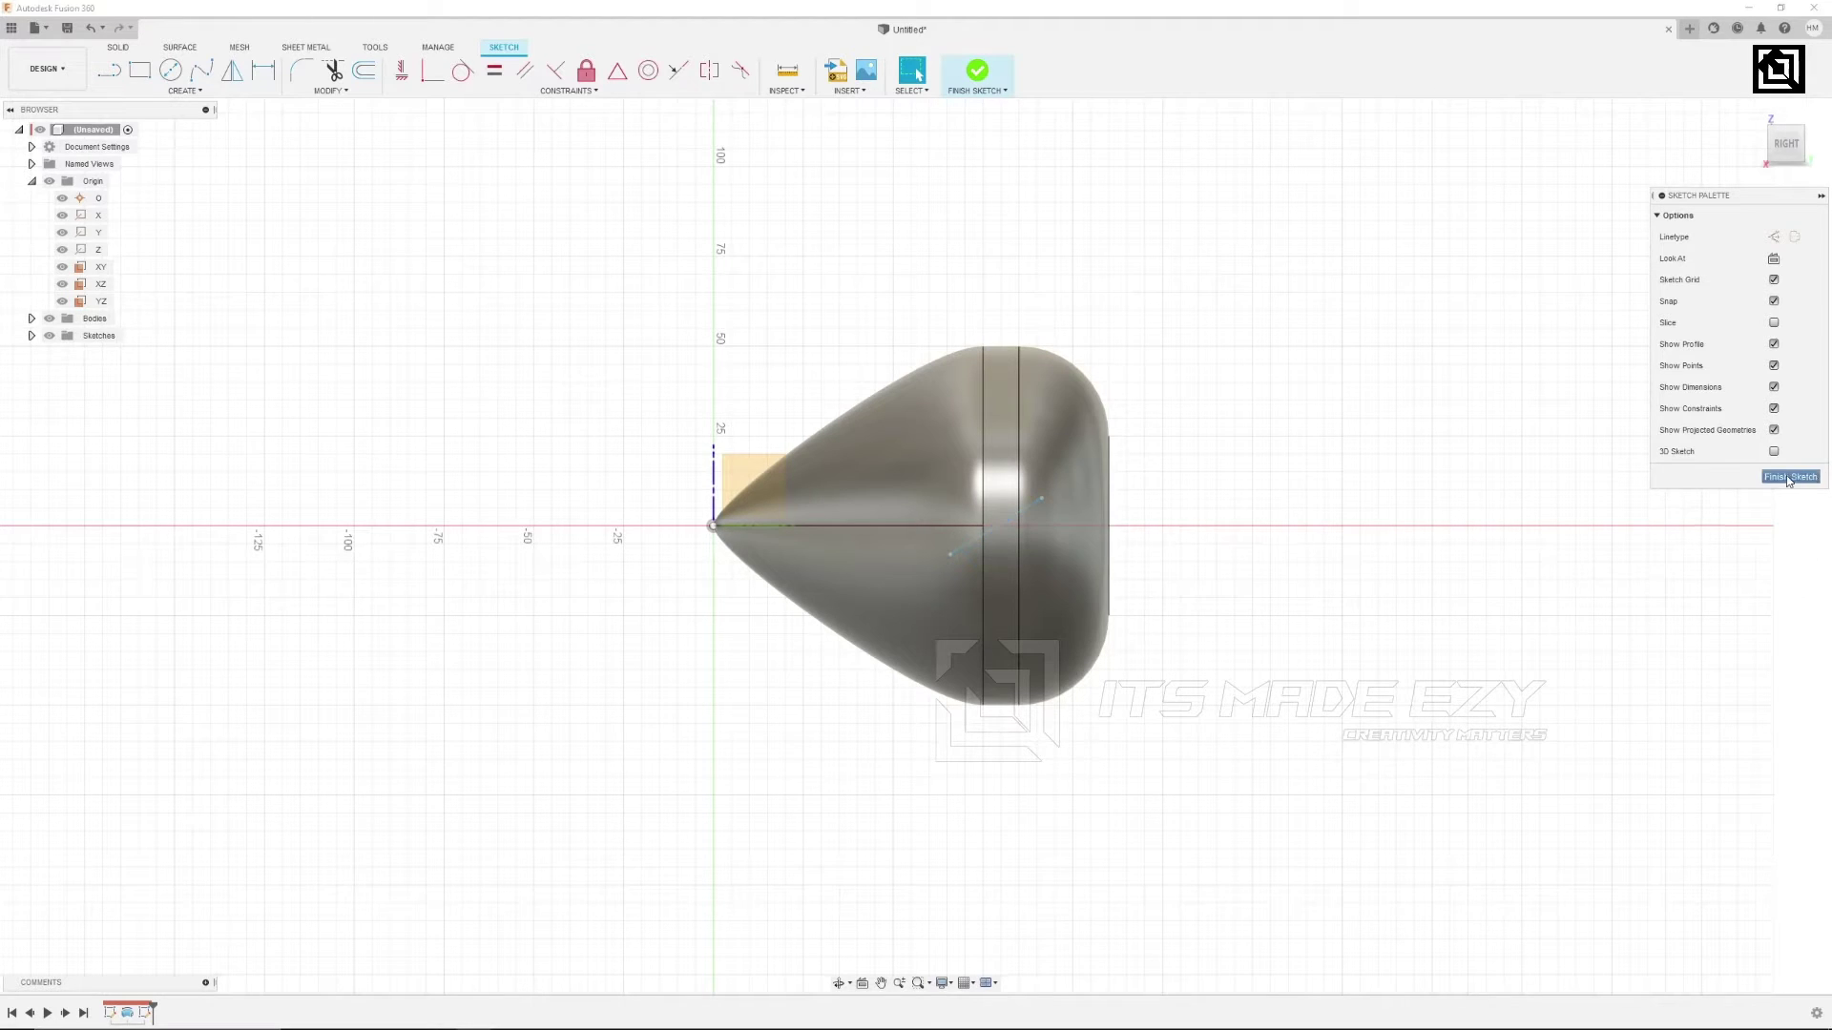
click(1787, 477)
Create a construction plane offset 370 mm from the YZ plane.
click(100, 301)
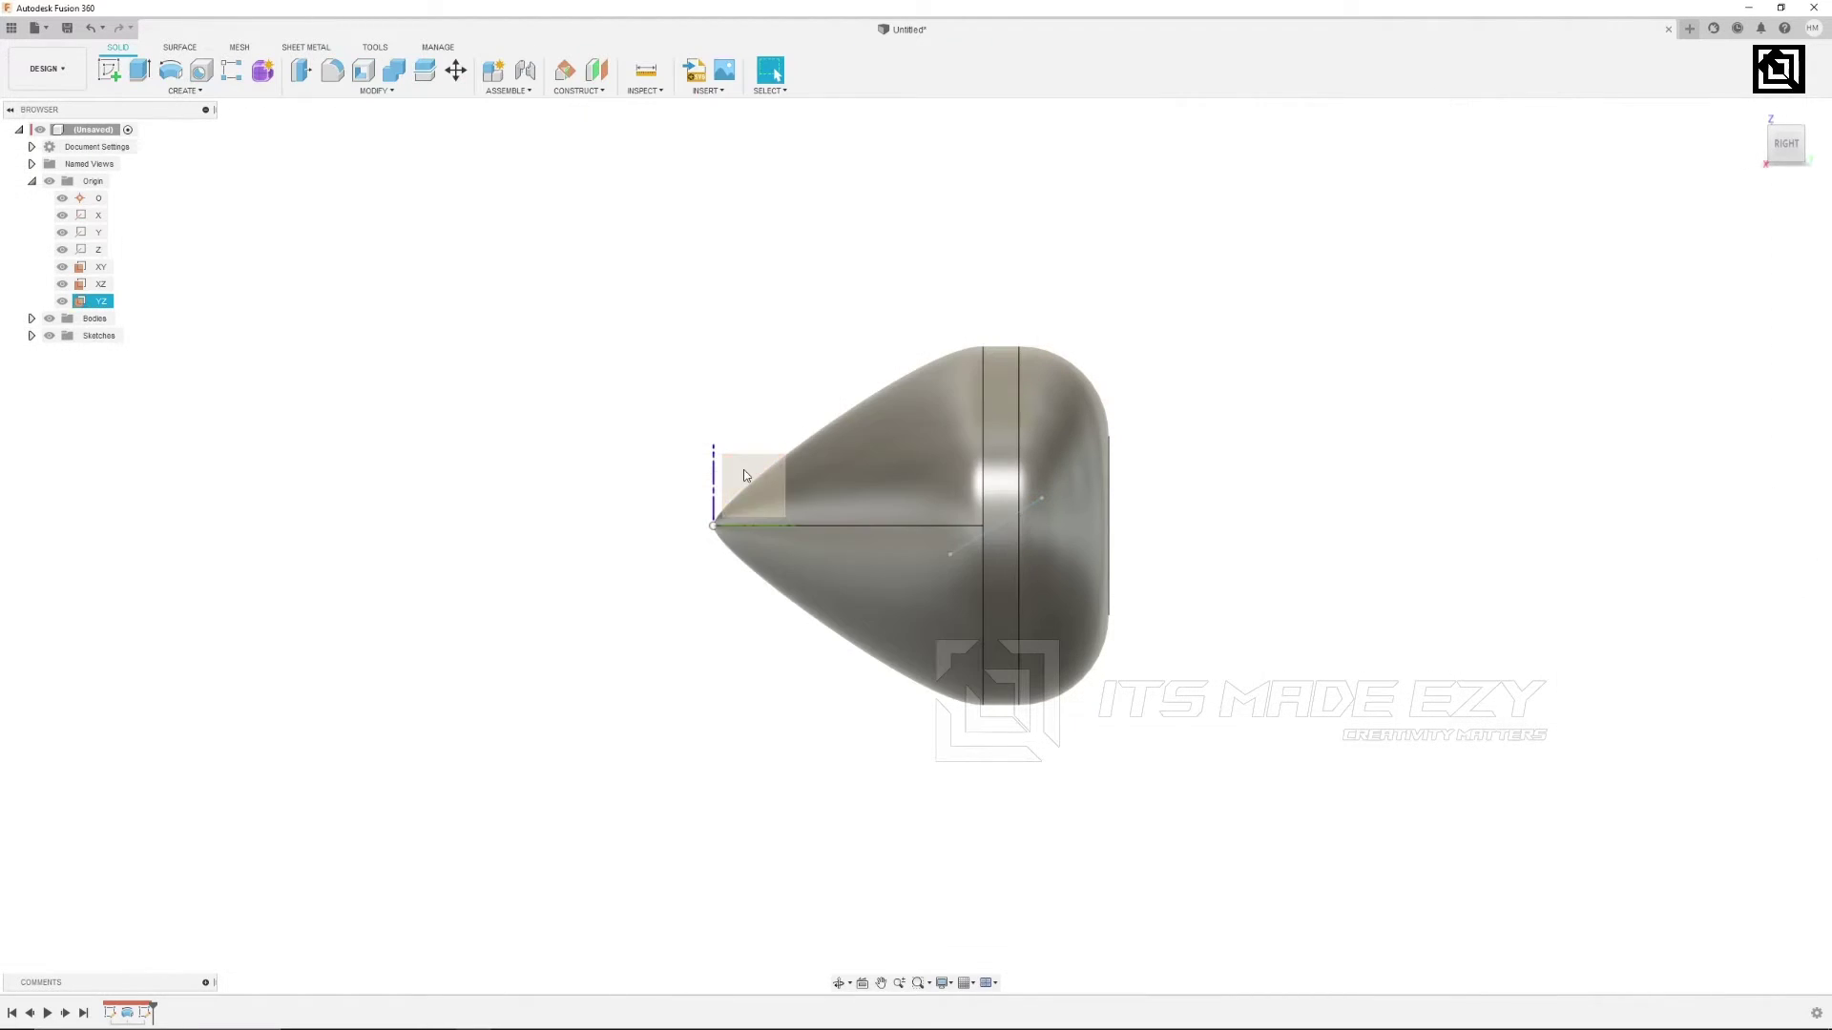
click(596, 72)
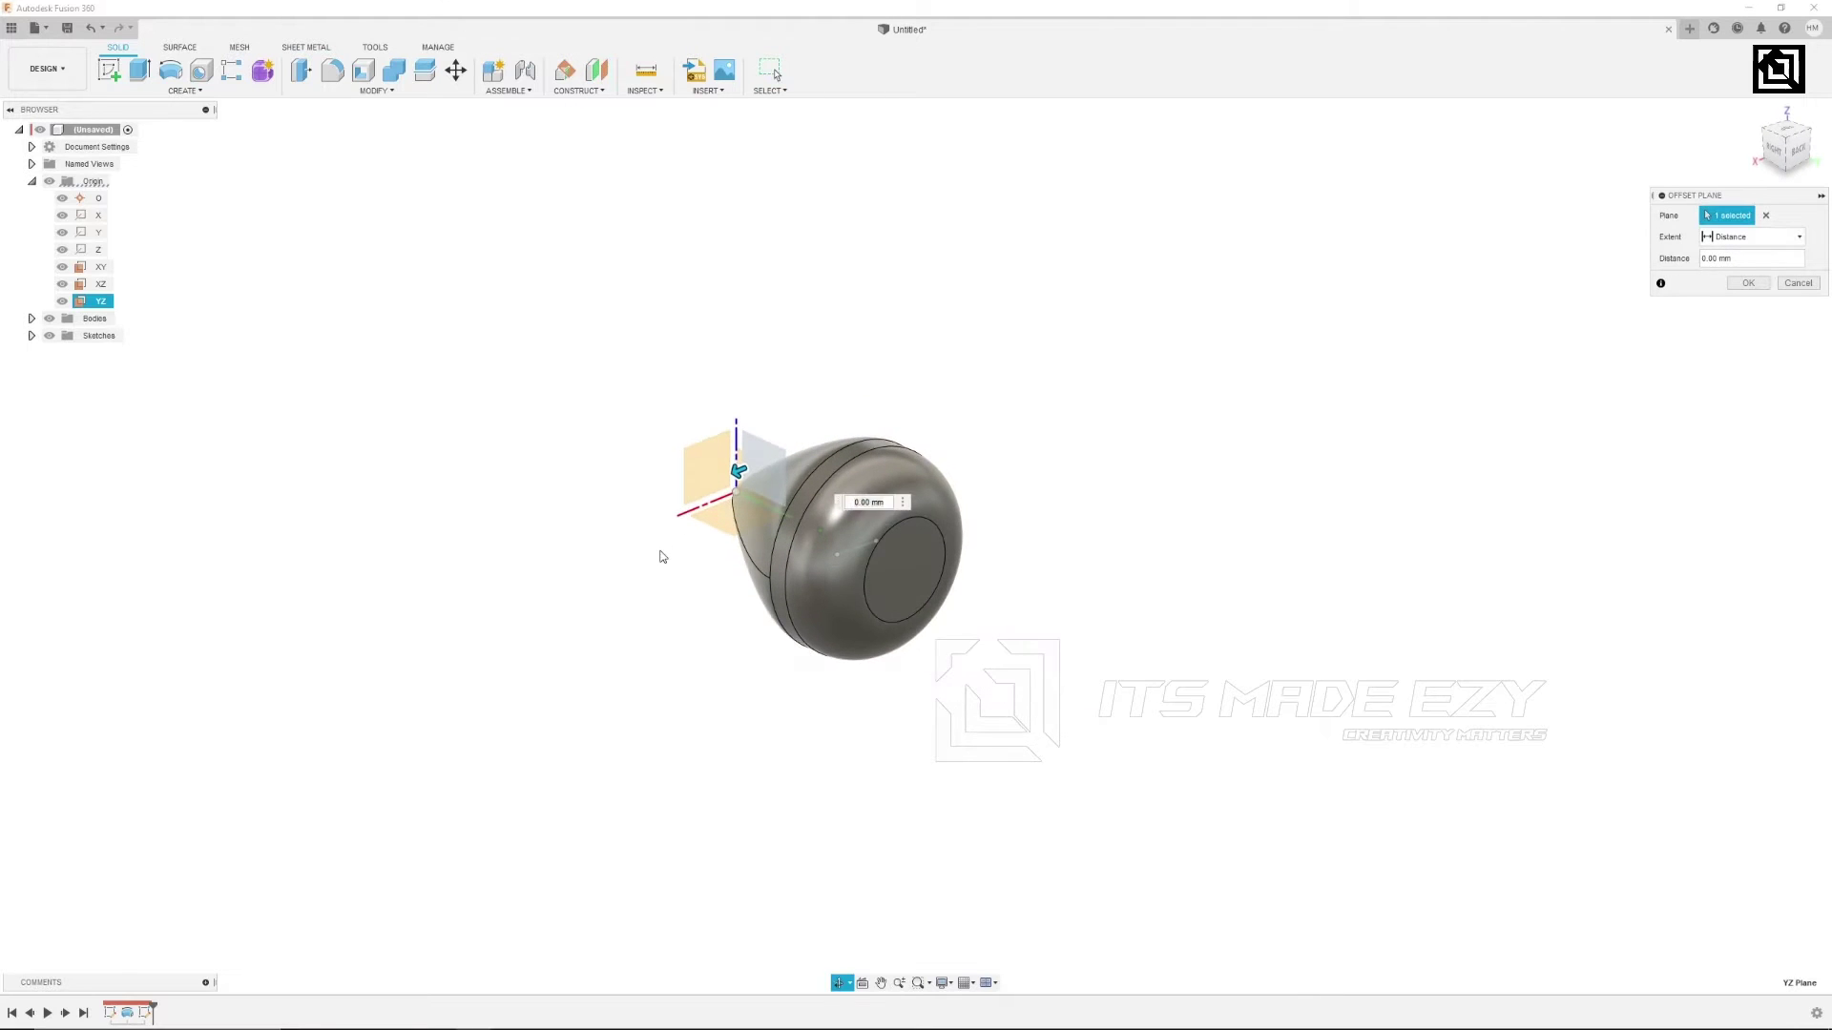
drag(735, 472, 435, 574)
scroll(879, 646, down, 2)
shift+middle_drag(878, 646, 639, 617)
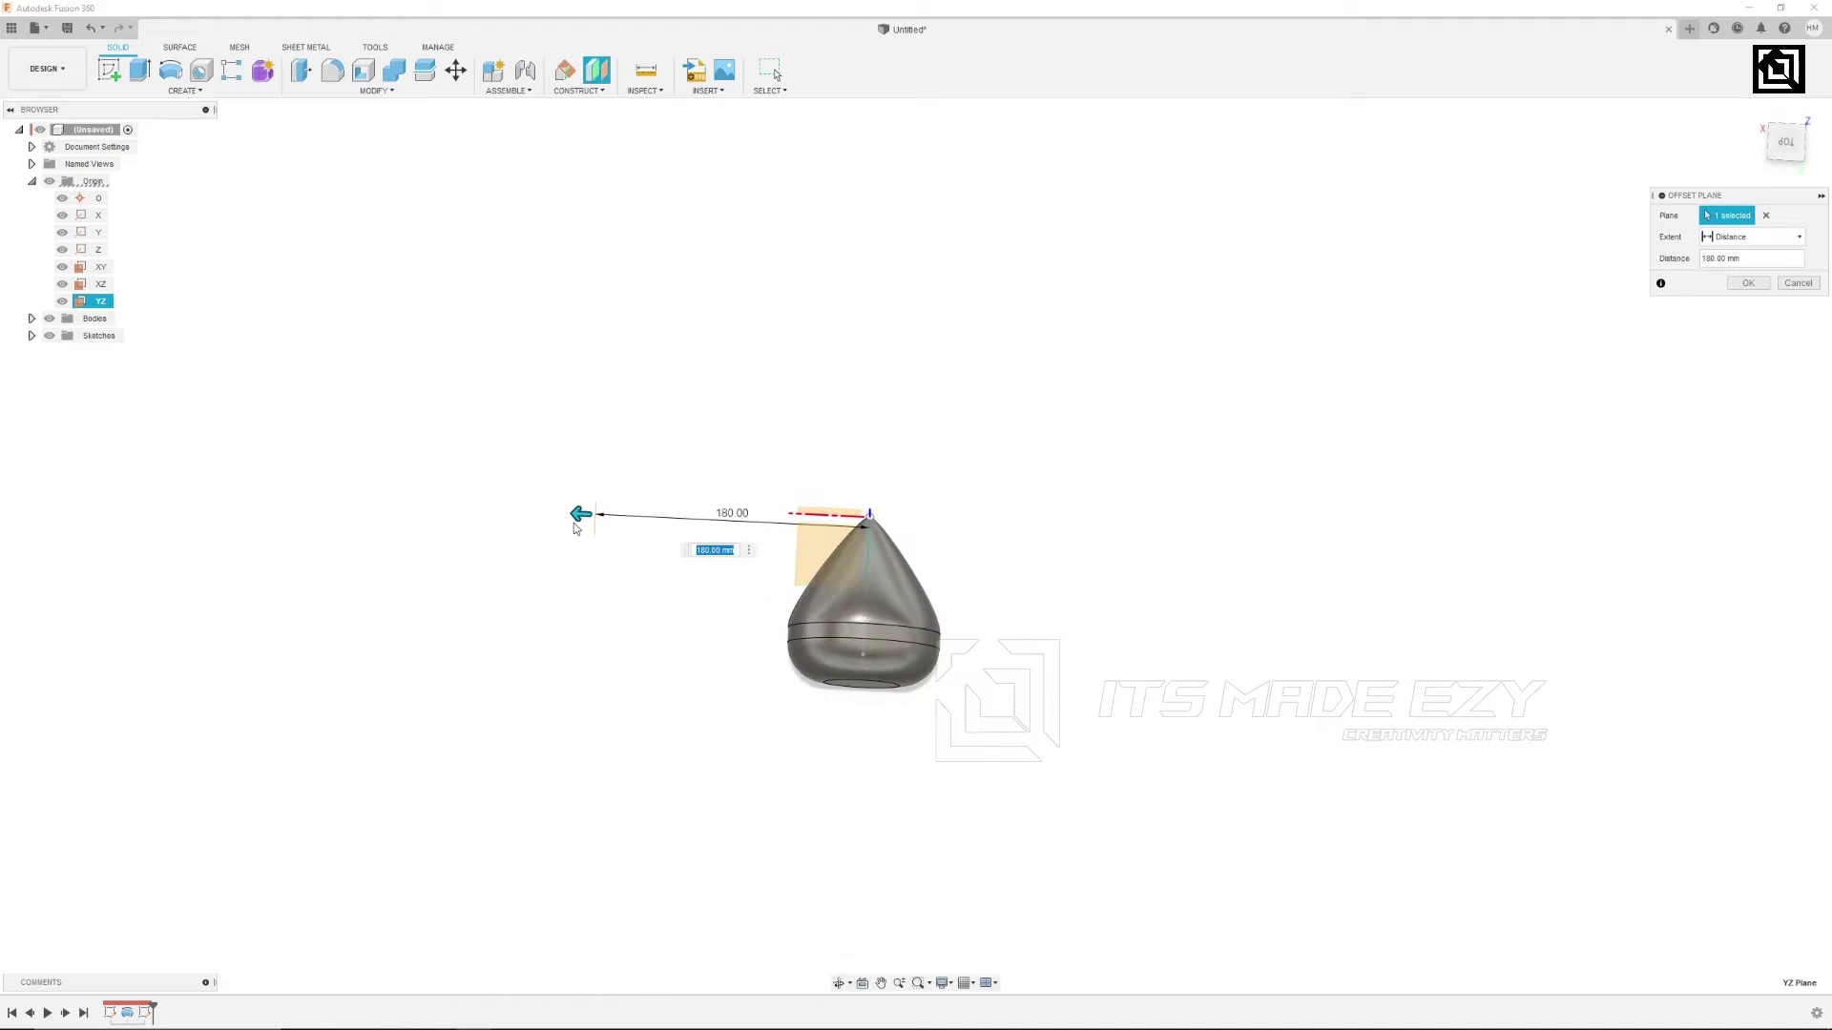
drag(577, 520, 290, 460)
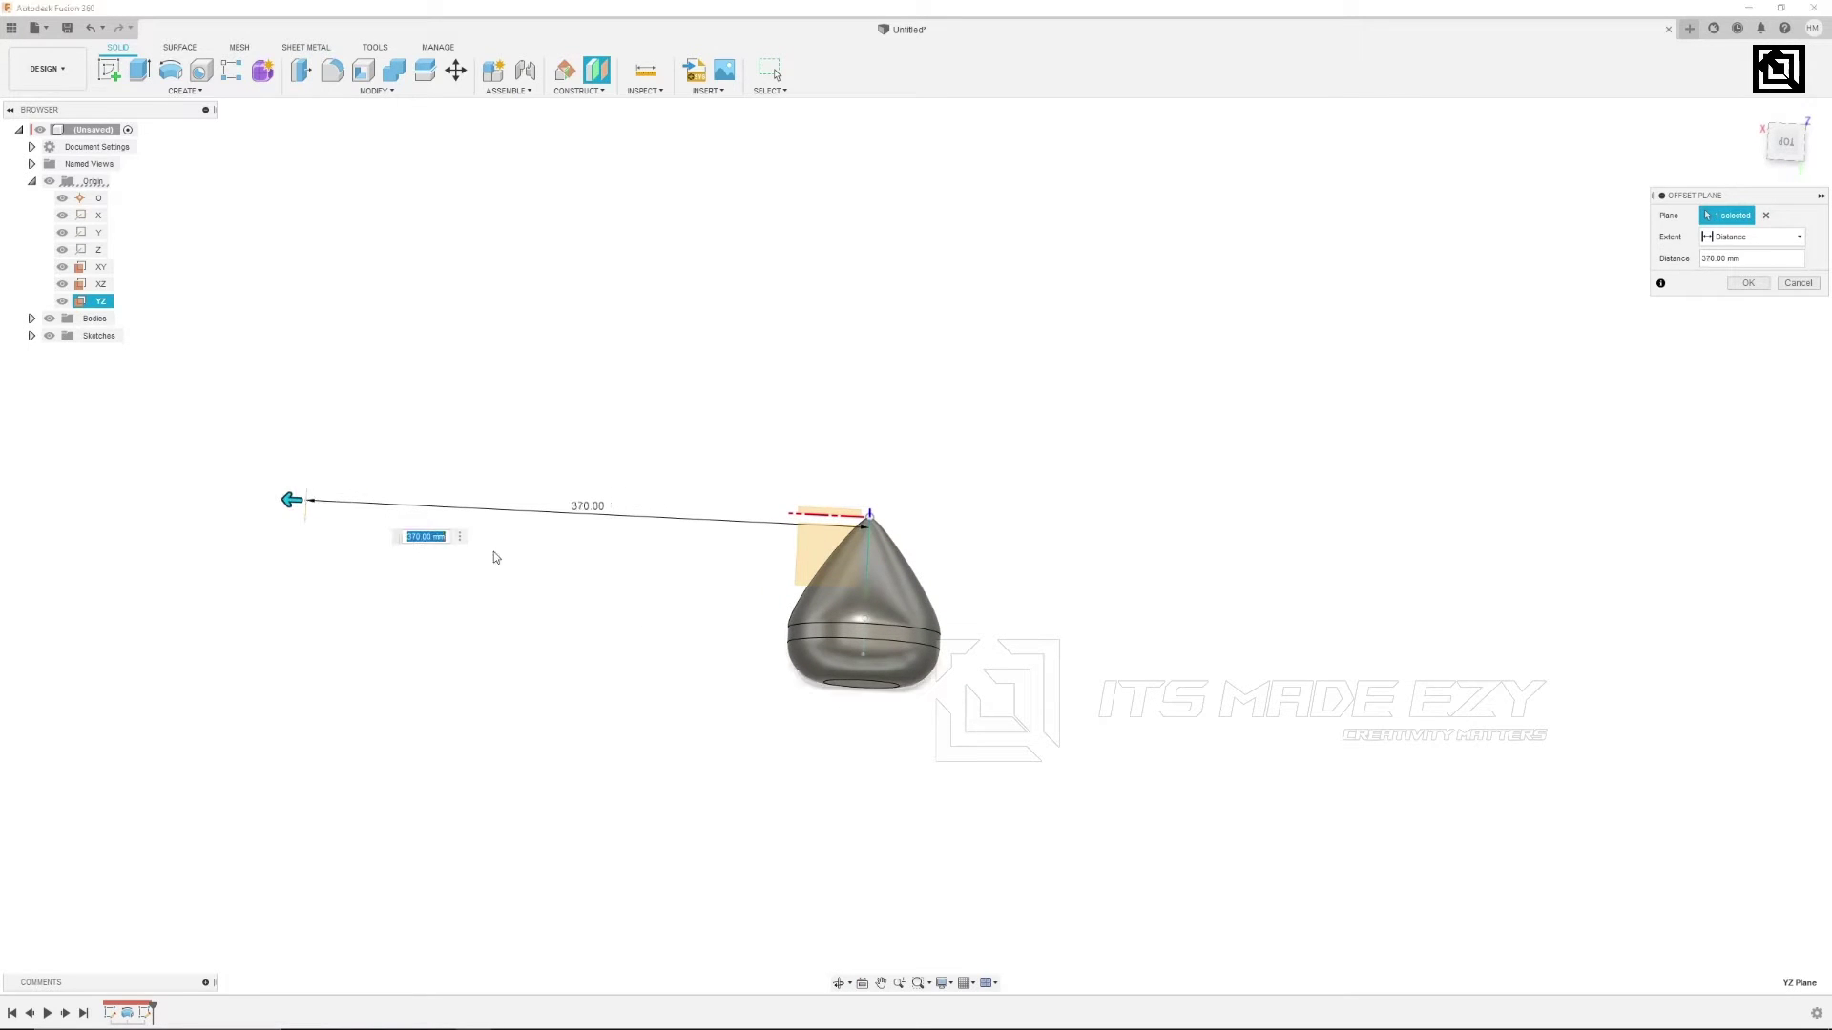
click(1746, 283)
Edit the line's sketch and move both endpoints onto the body's centre axis, making the line about 27 mm long.
shift+middle_drag(1307, 626, 828, 563)
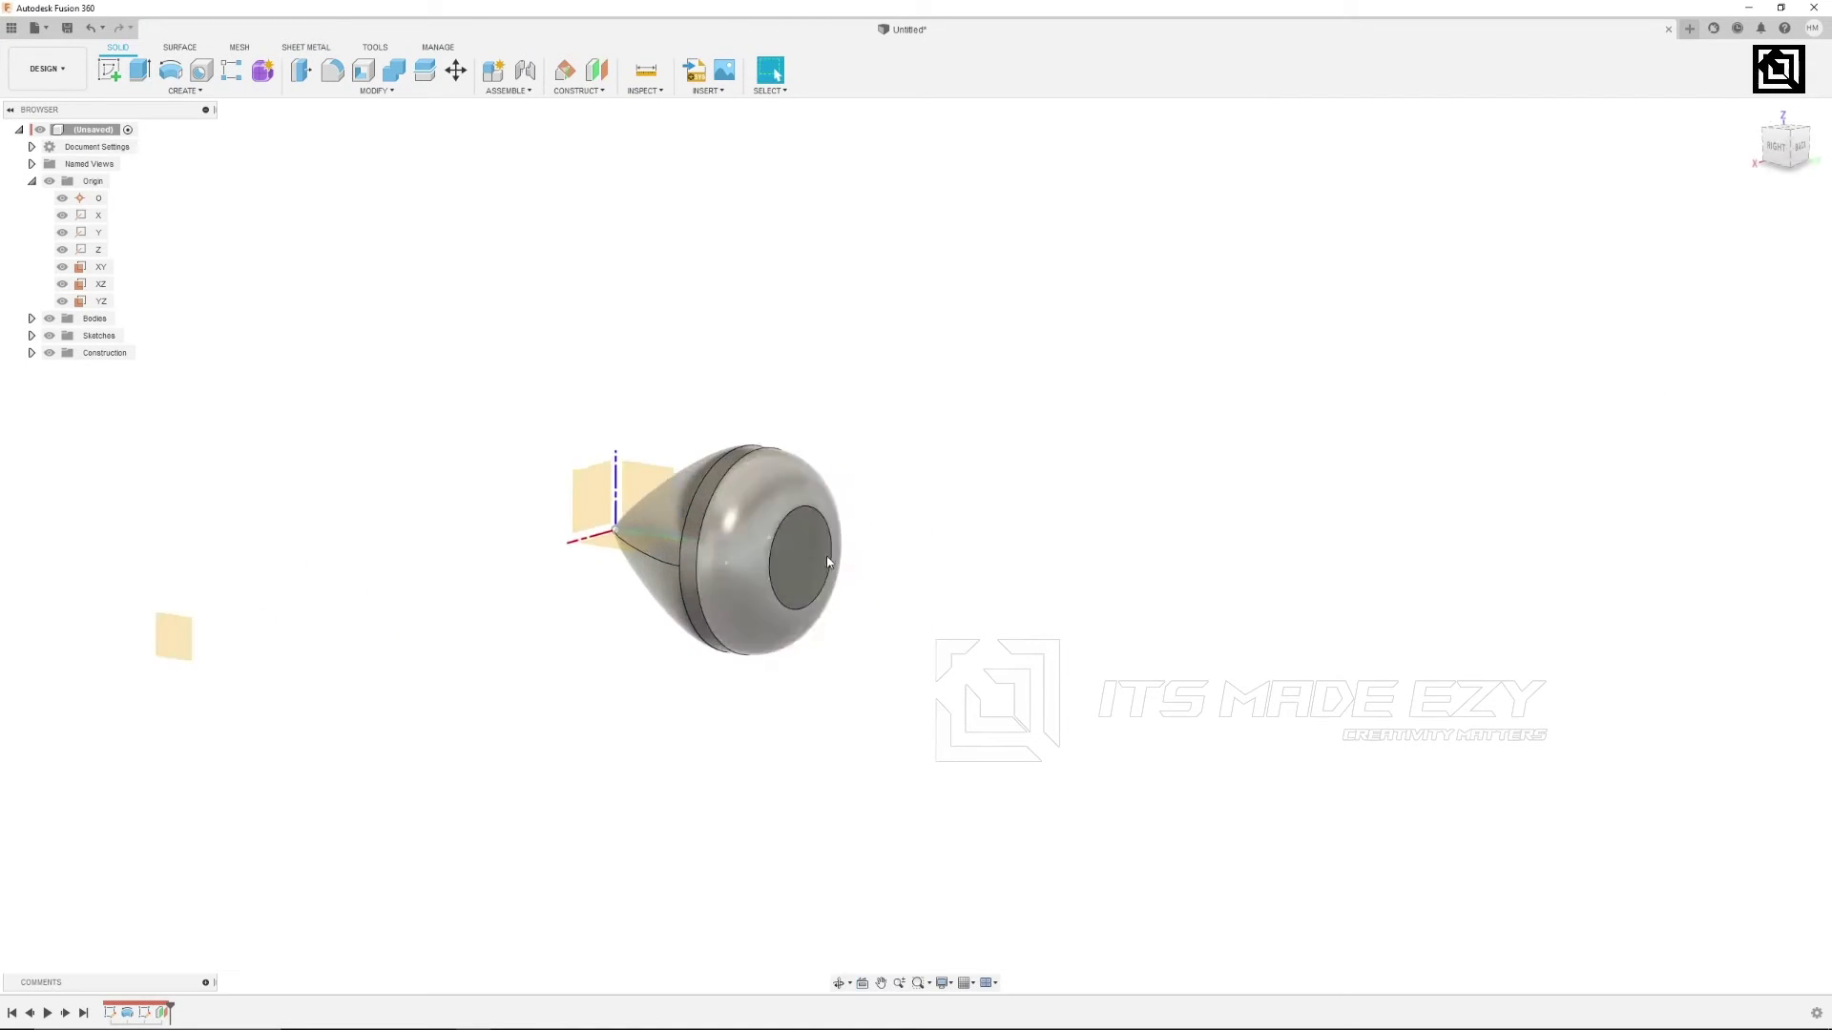
right_click(748, 553)
click(775, 608)
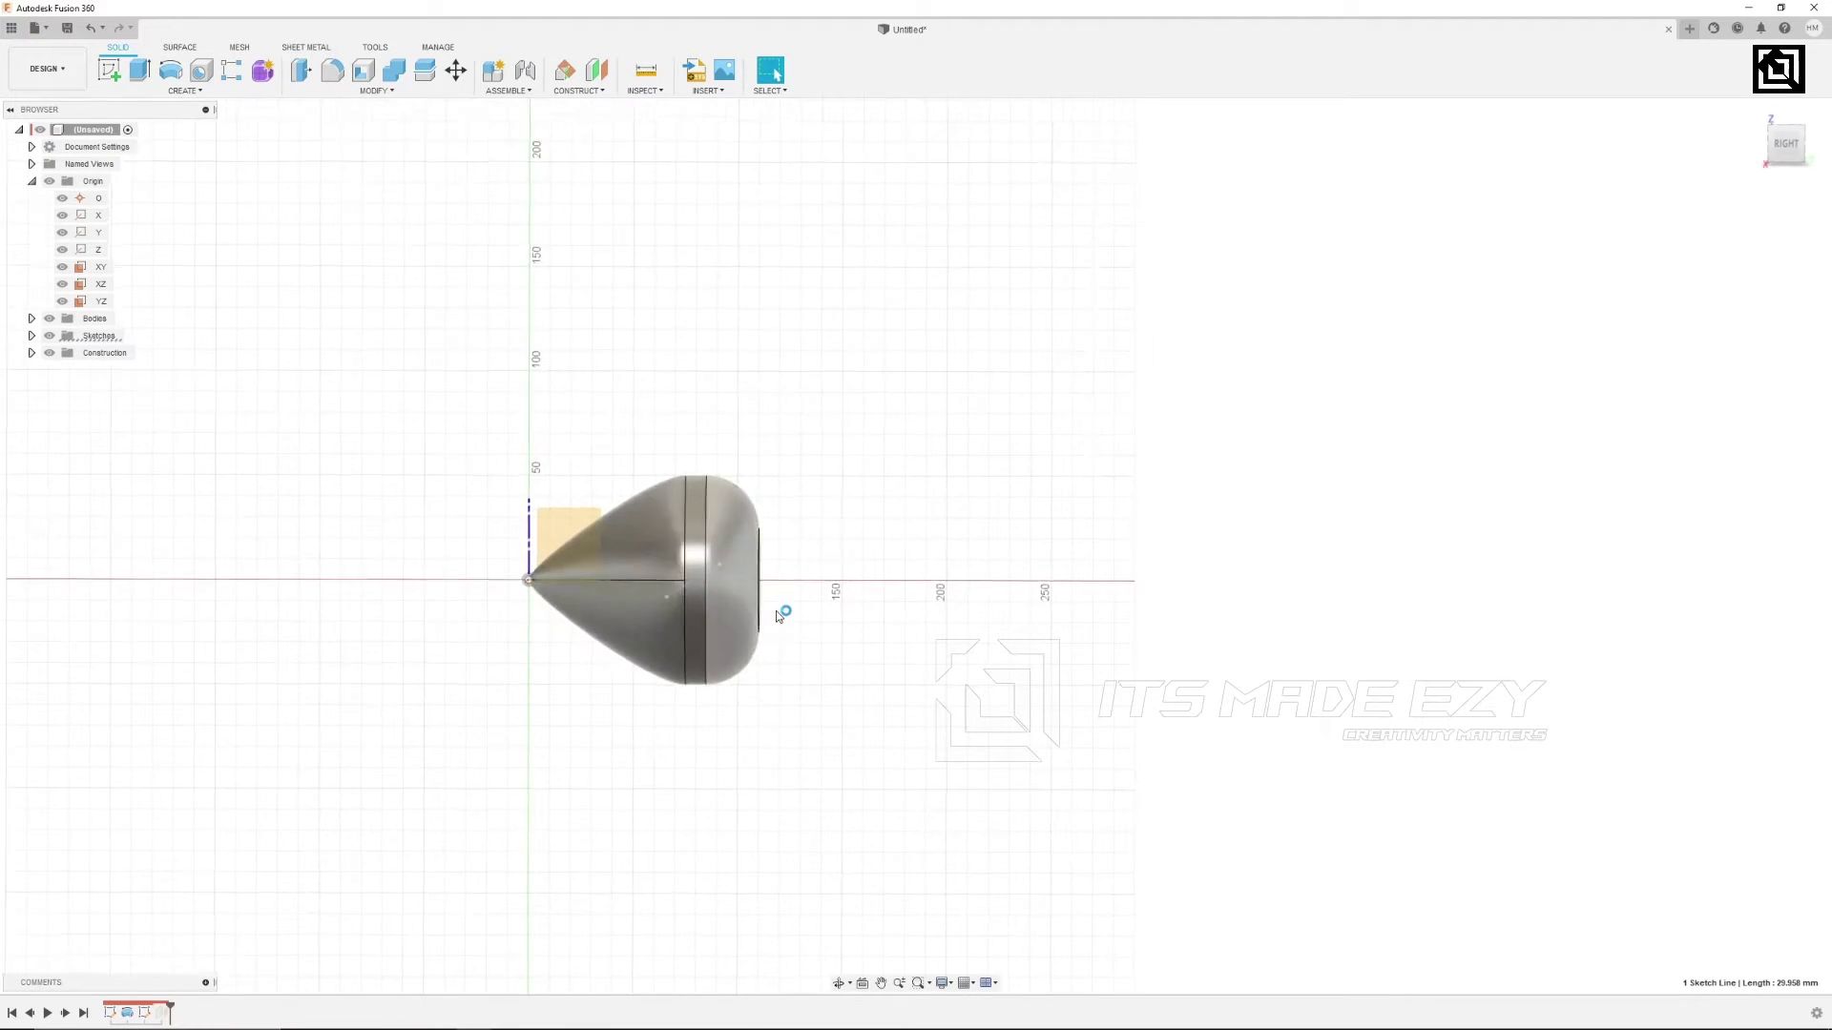
scroll(653, 649, up, 3)
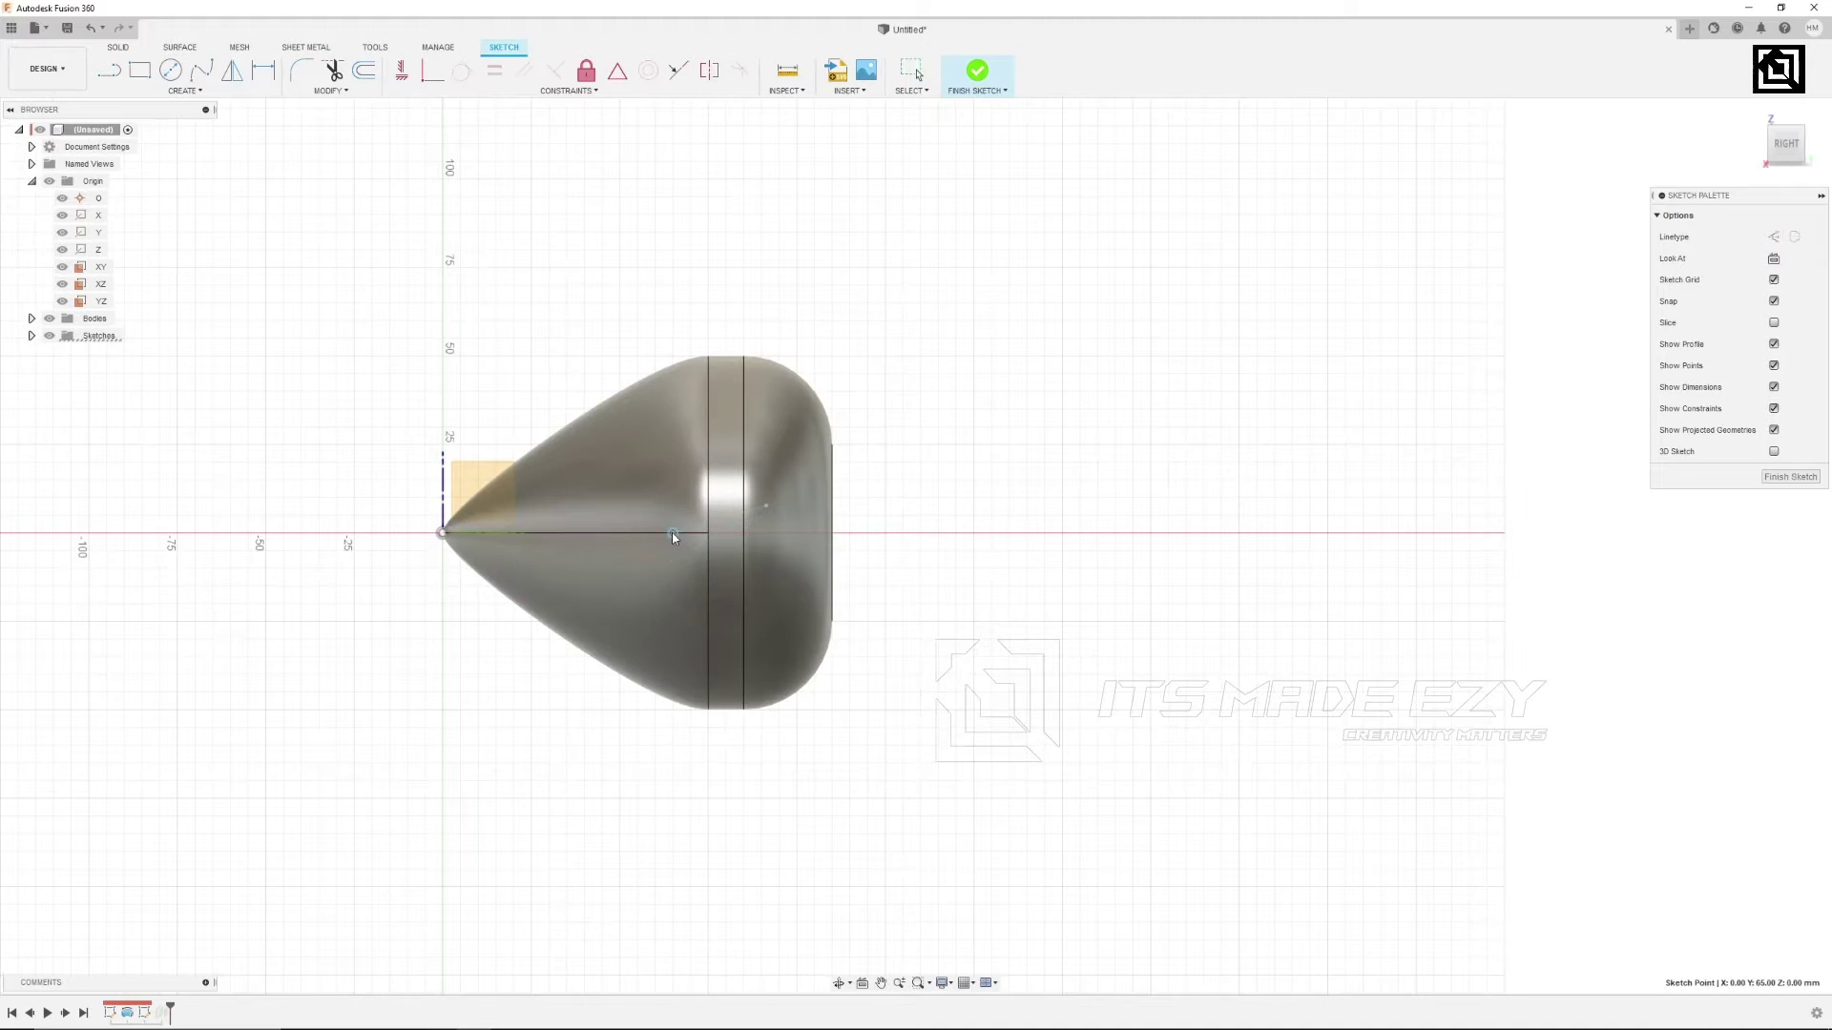
click(673, 534)
click(767, 532)
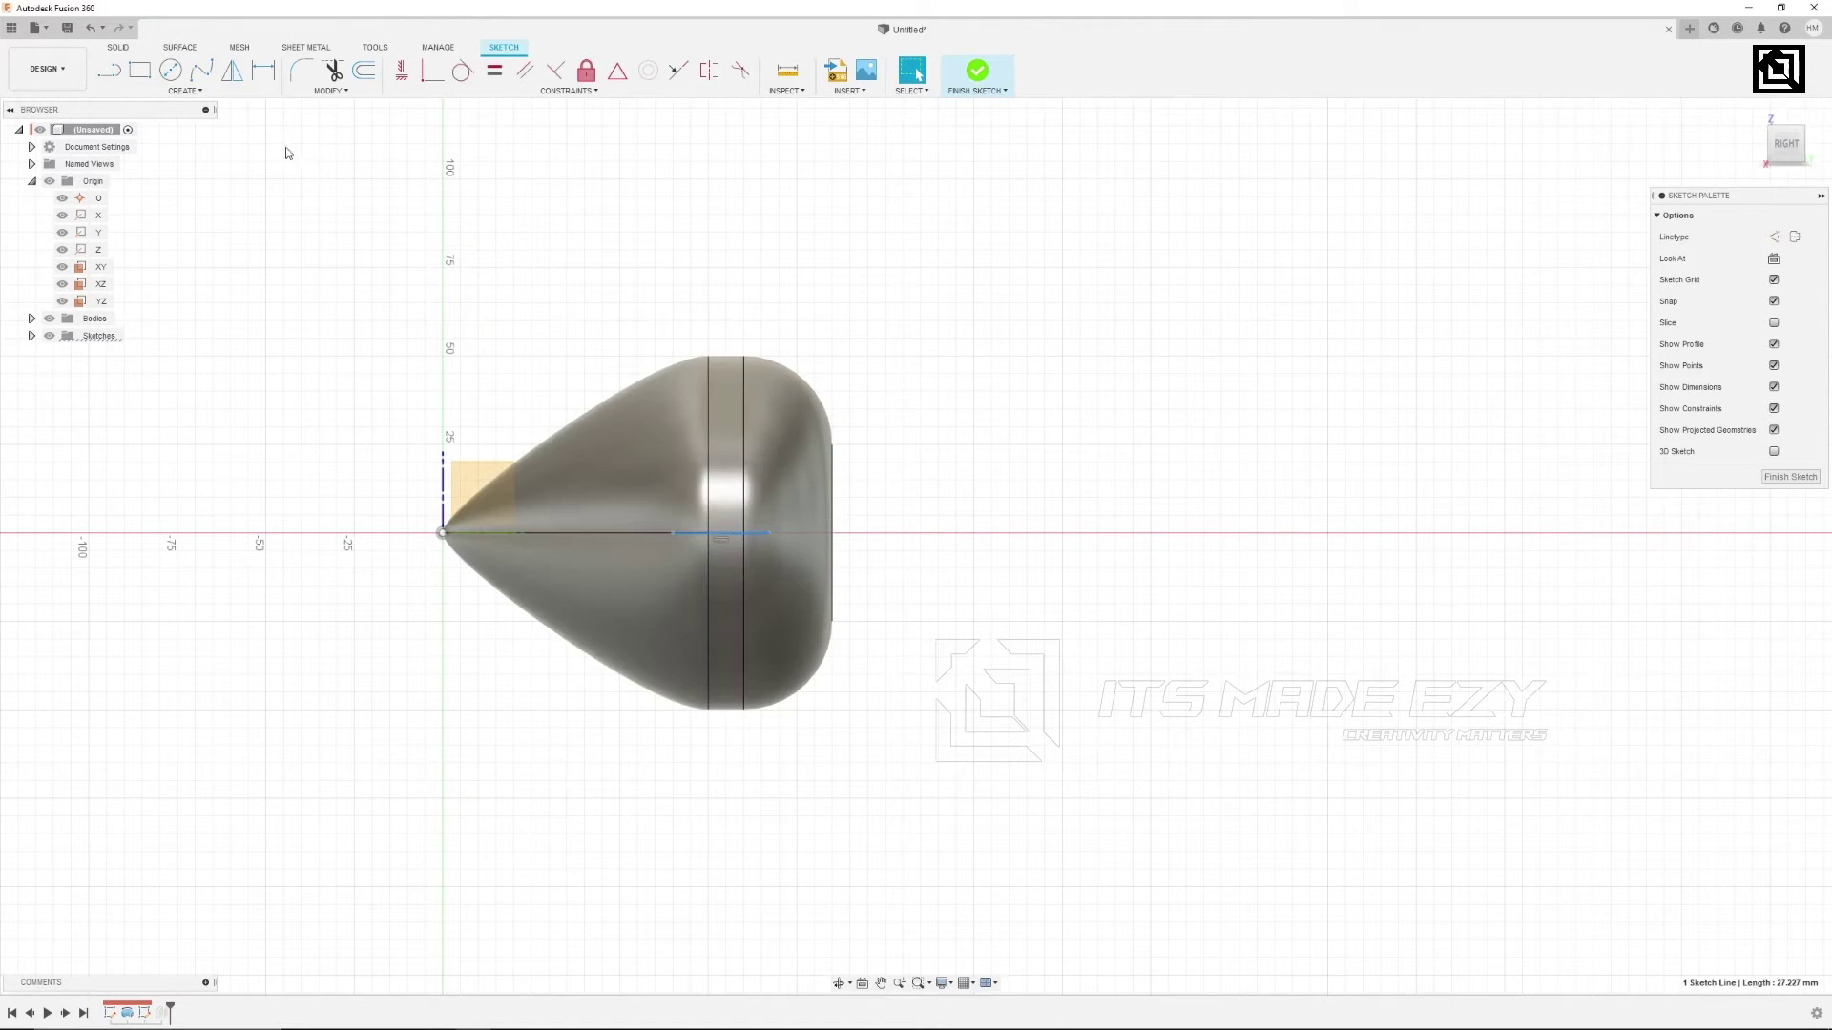
Set the length of the line on the body's centre axis to 32.5 mm.
click(263, 70)
click(727, 292)
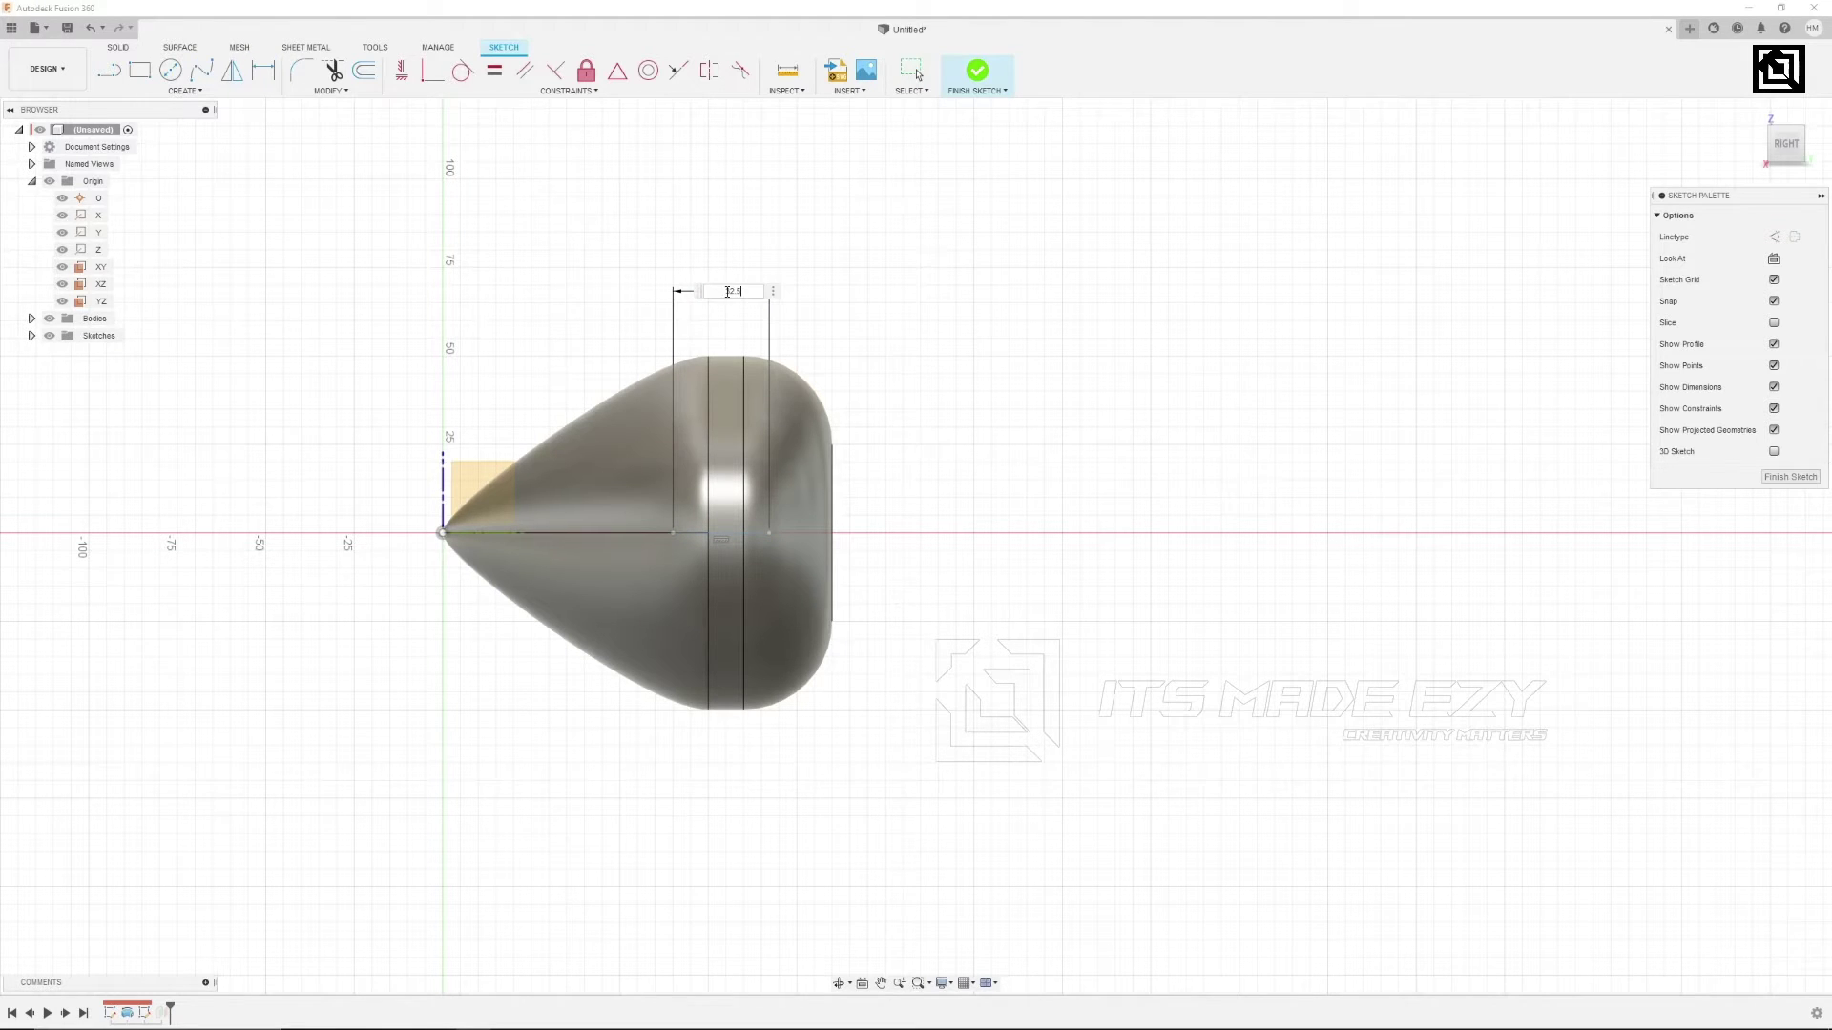
text(32.5)
key(Return)
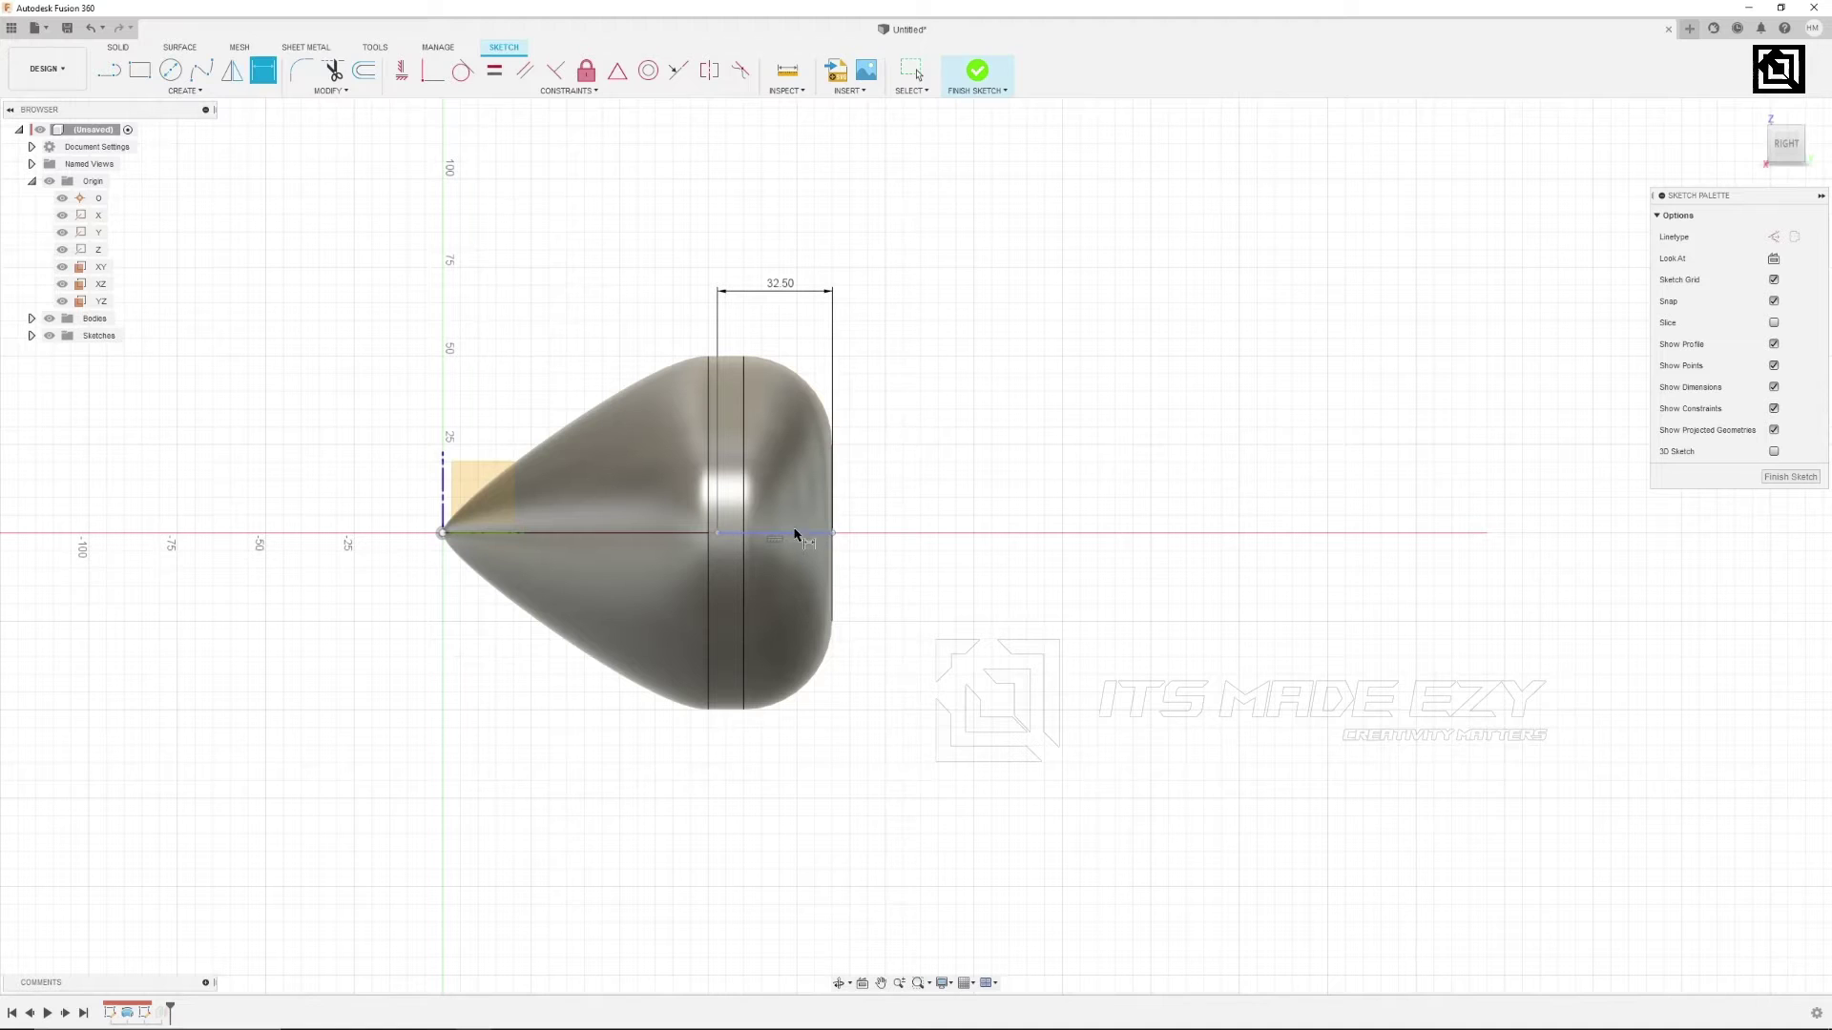
right_click(1029, 381)
click(1050, 396)
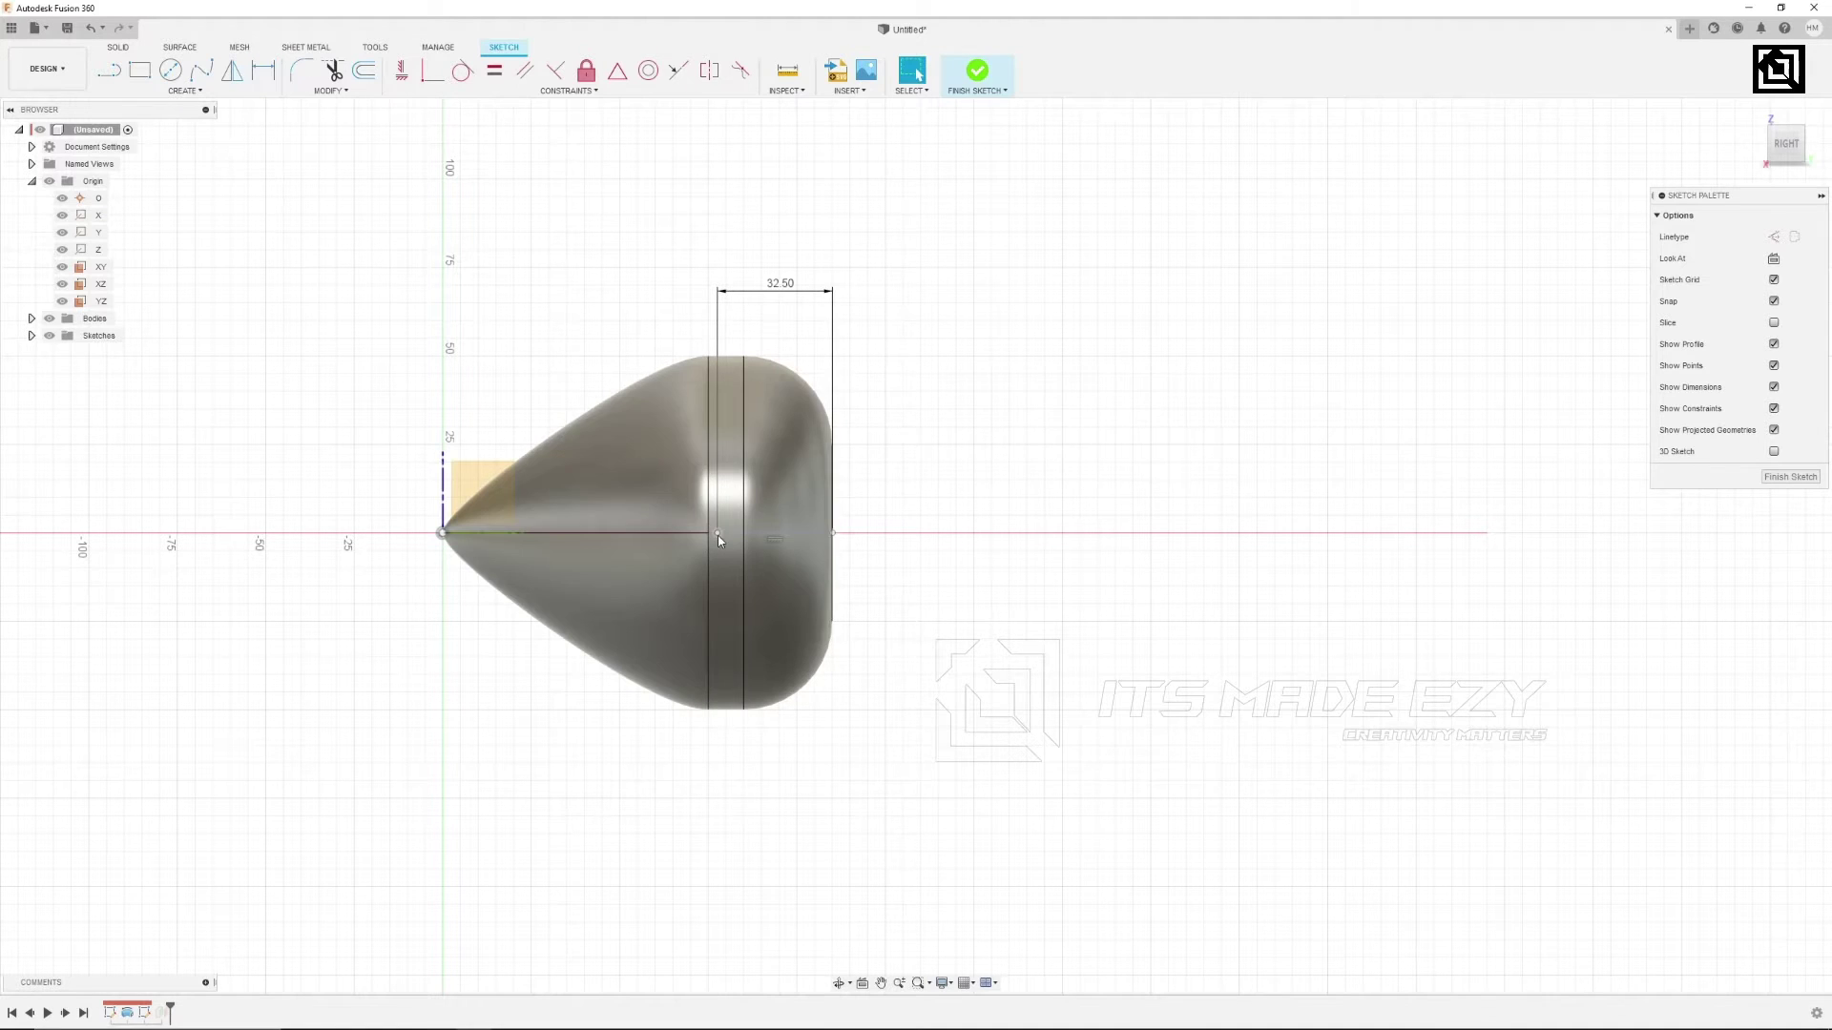
Slide the line along the centre axis towards the pointed tip so it straddles the widest band, and finish the sketch.
drag(729, 538, 676, 537)
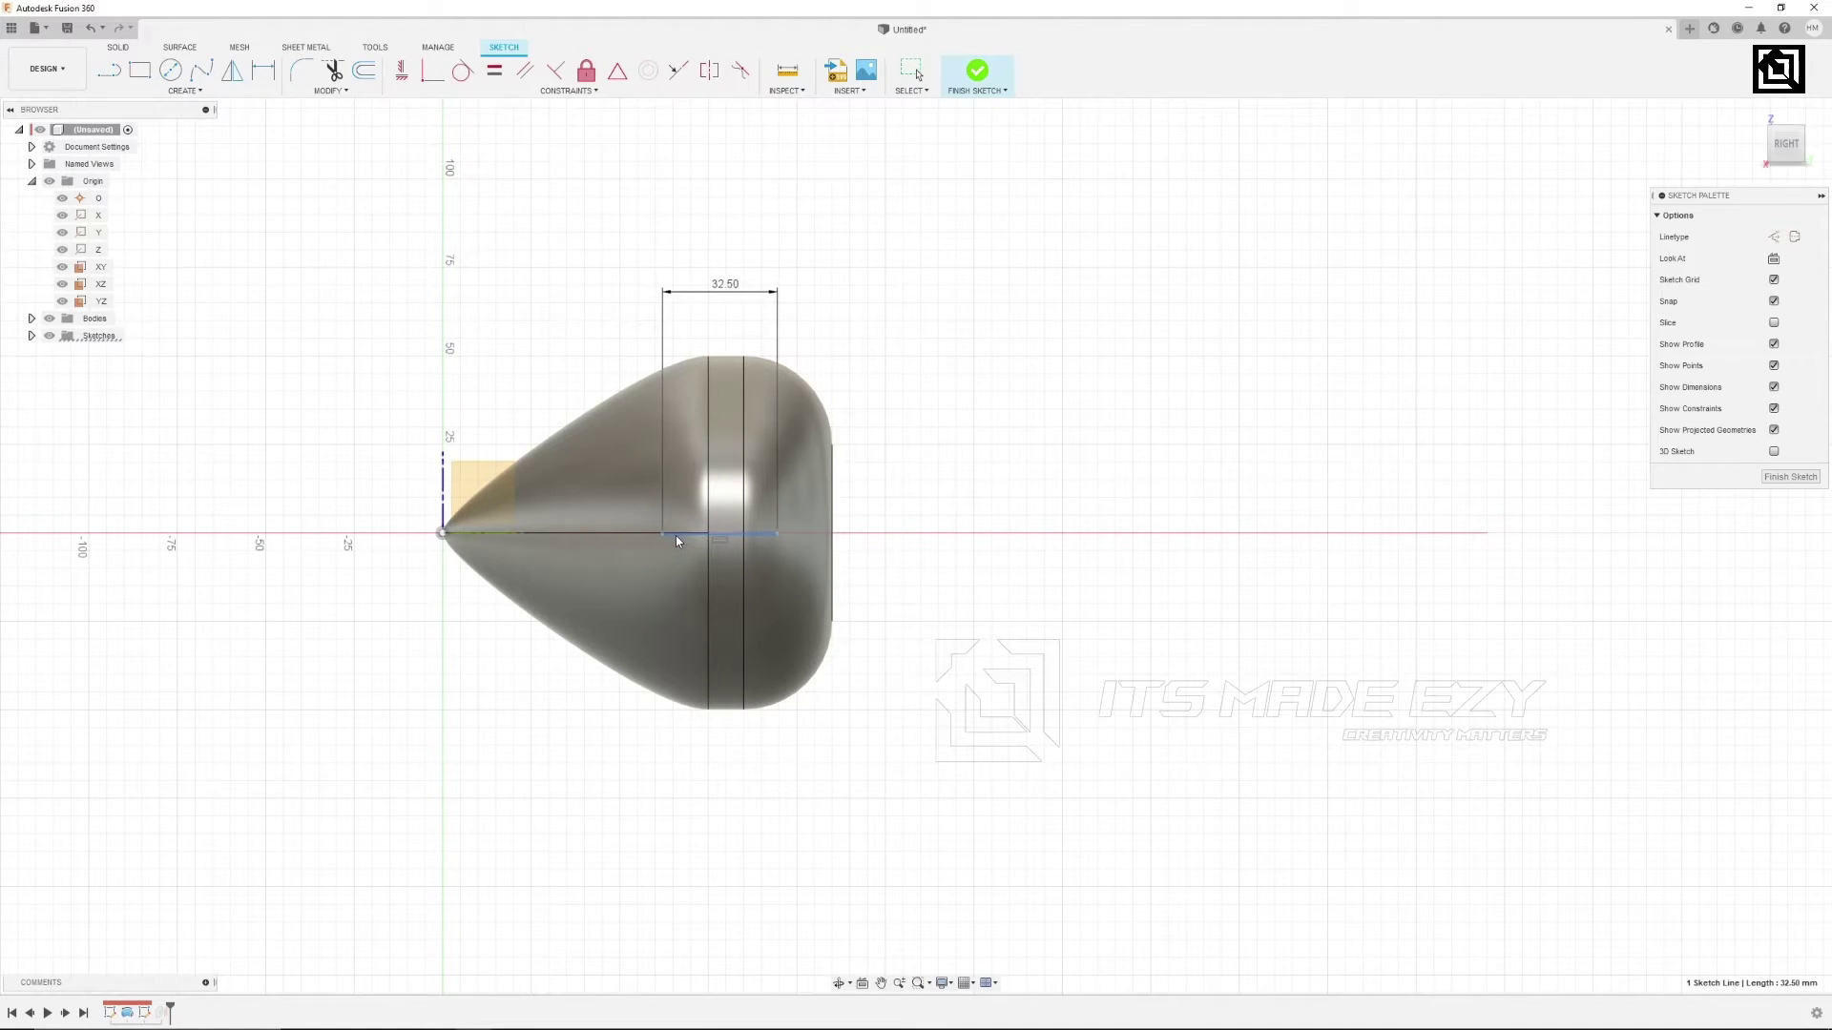
click(1072, 694)
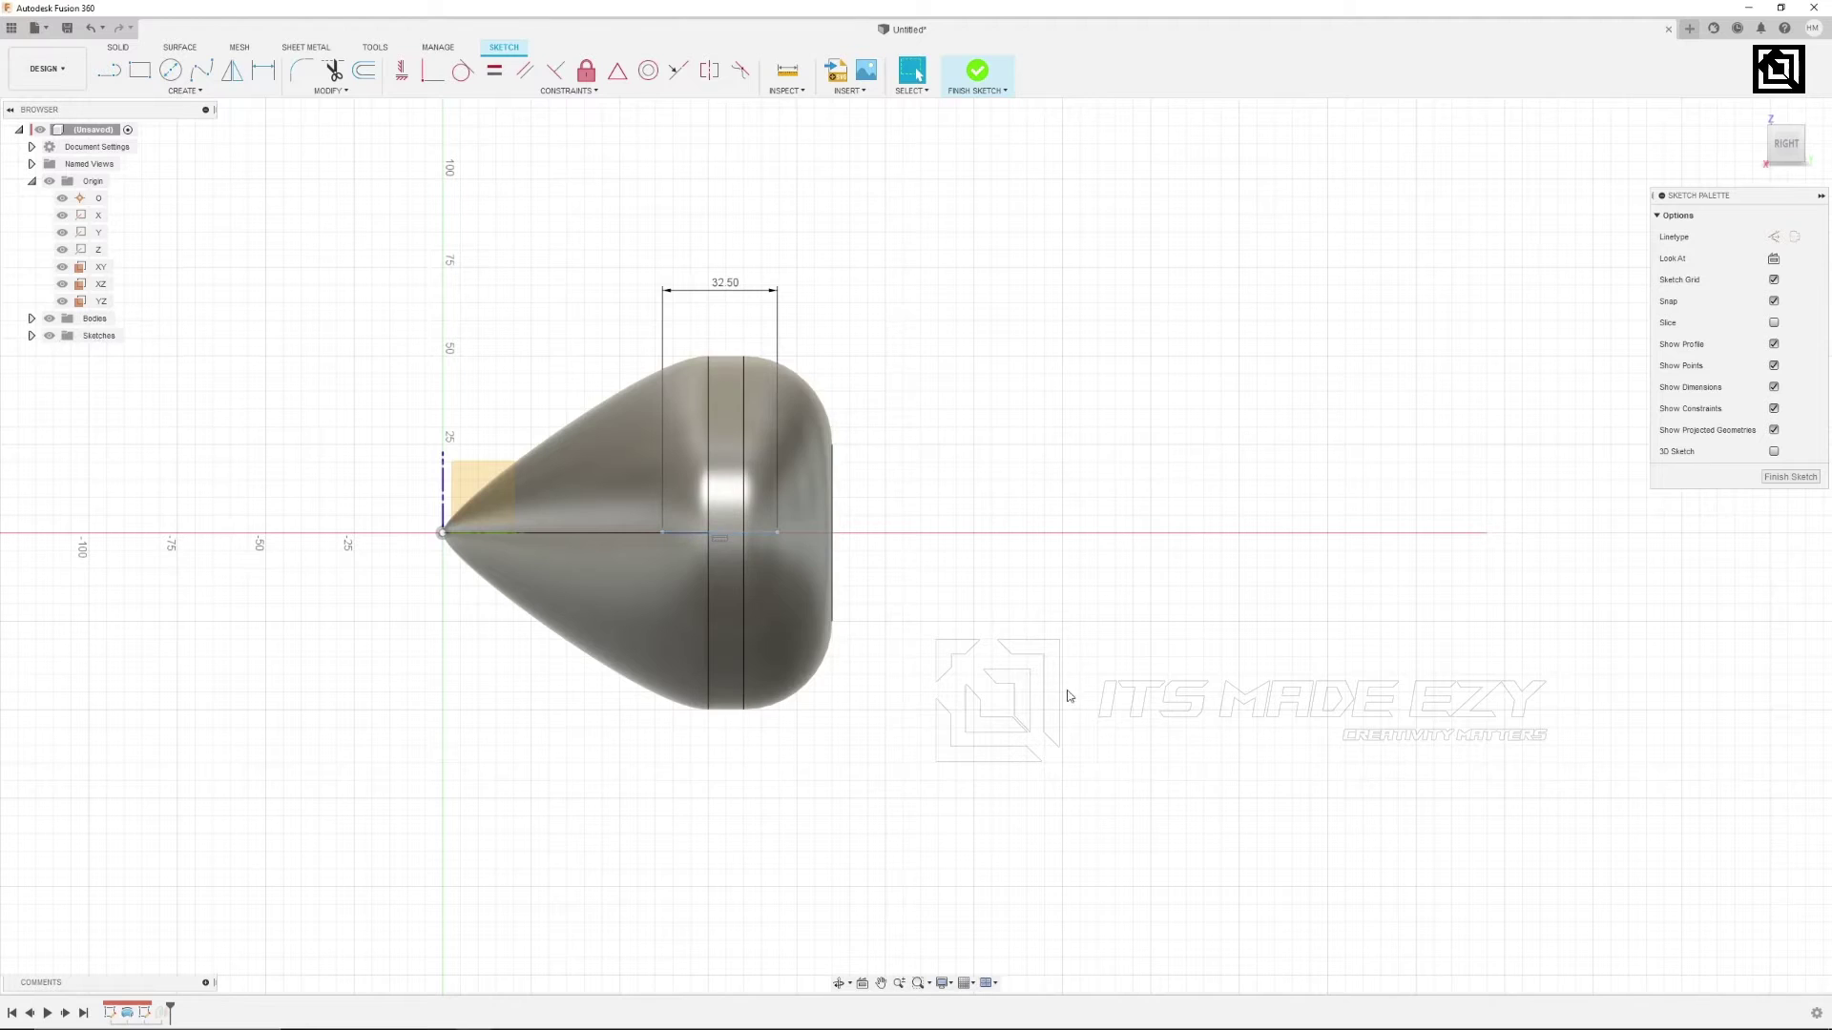
scroll(1072, 694, down, 1)
click(1800, 479)
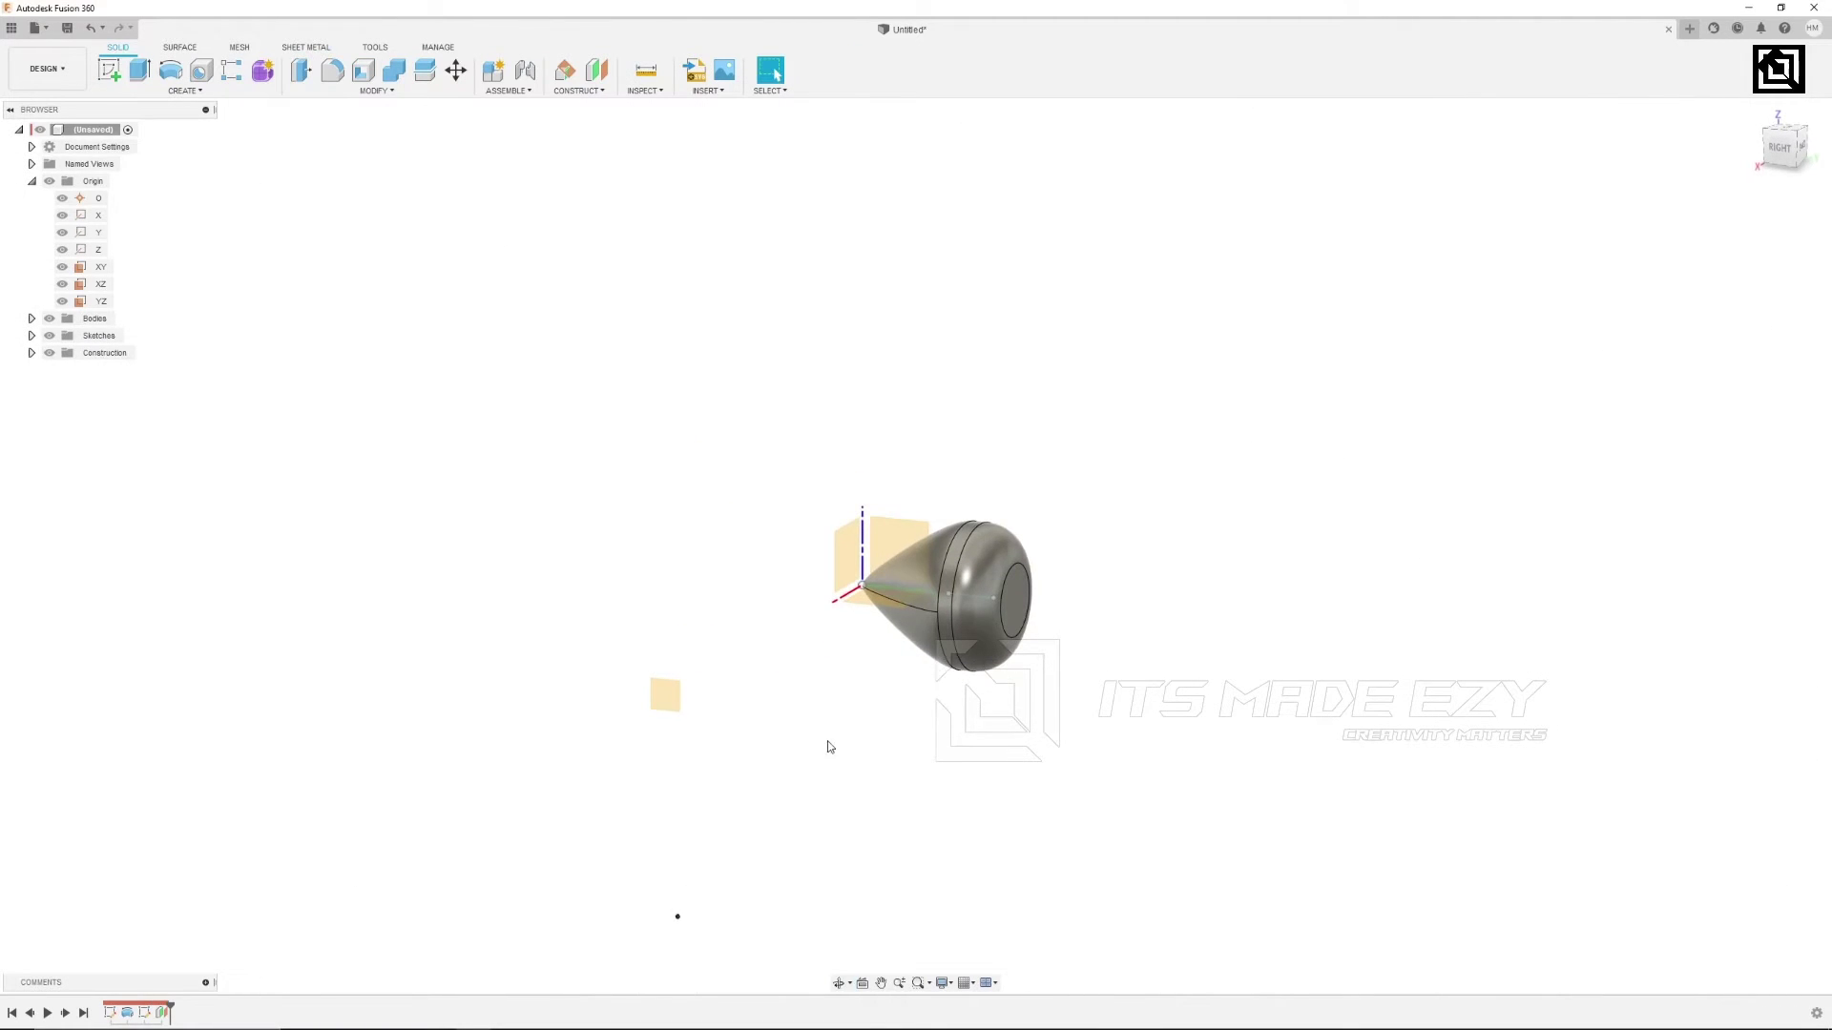
Start a sketch on the offset plane and draw a rising three-point fit point spline with its middle point on the projected line's midpoint.
click(665, 695)
click(104, 76)
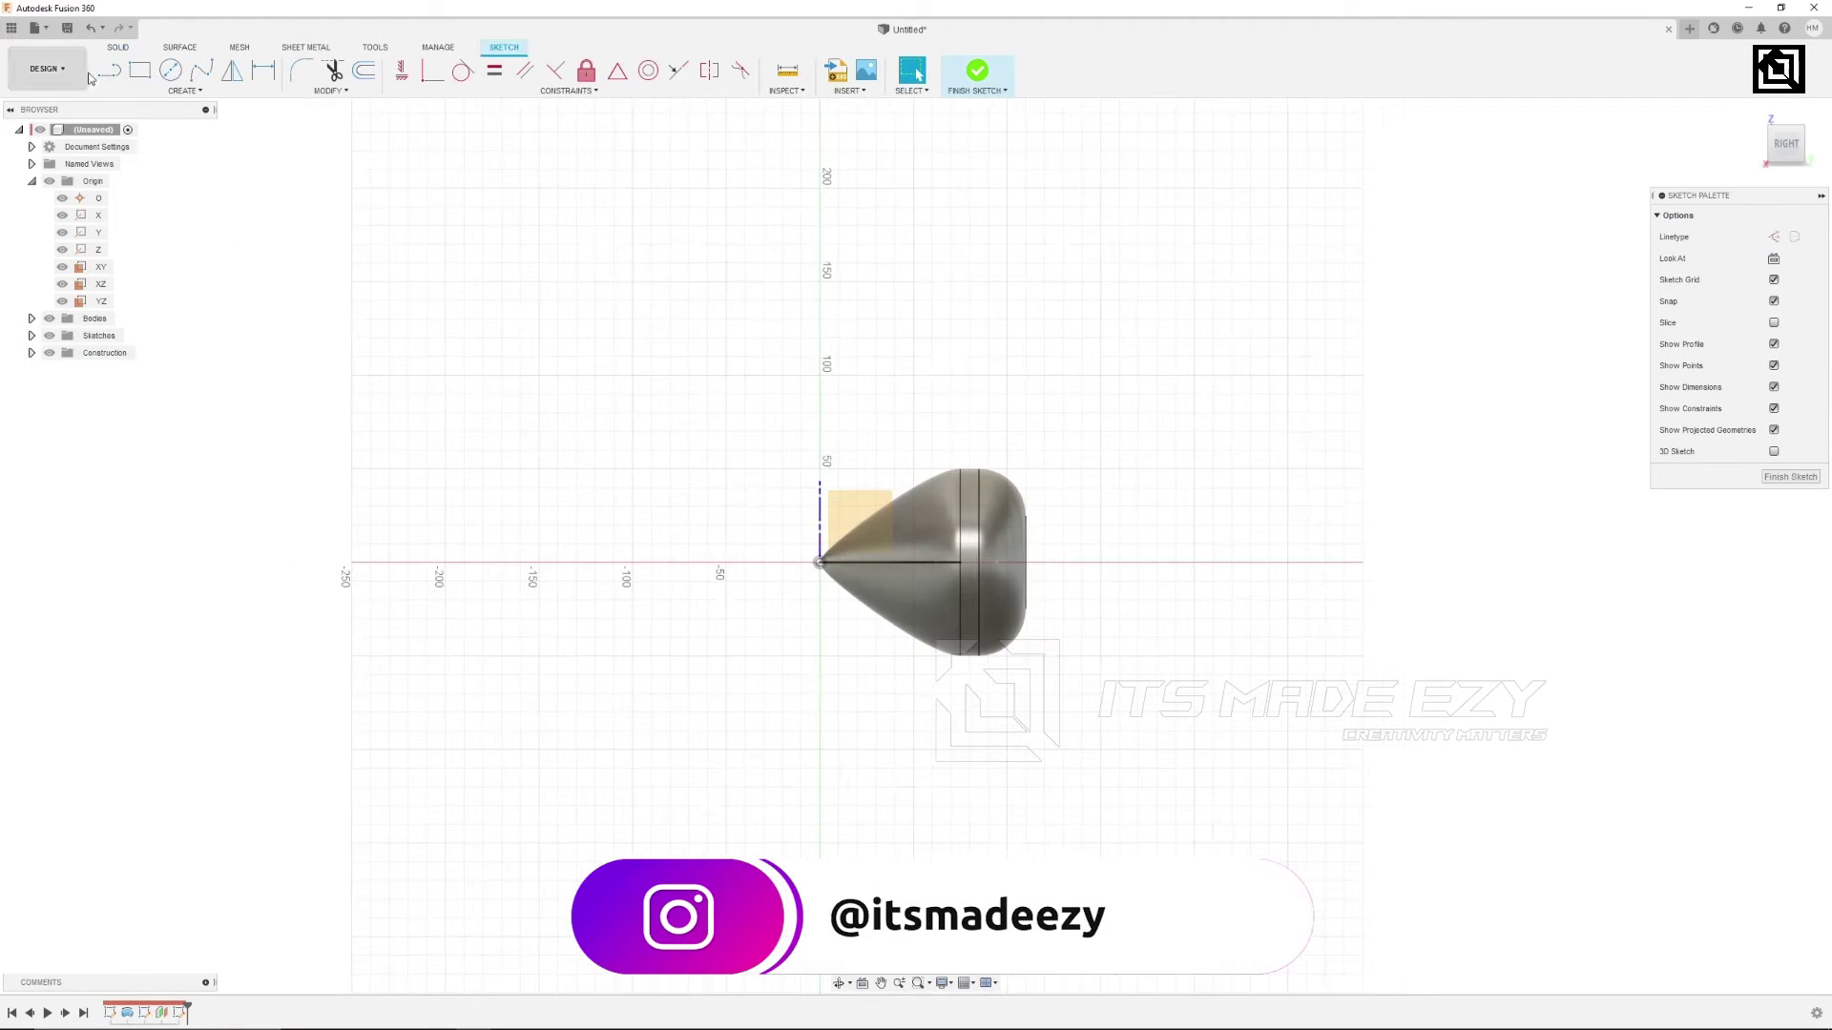
click(202, 69)
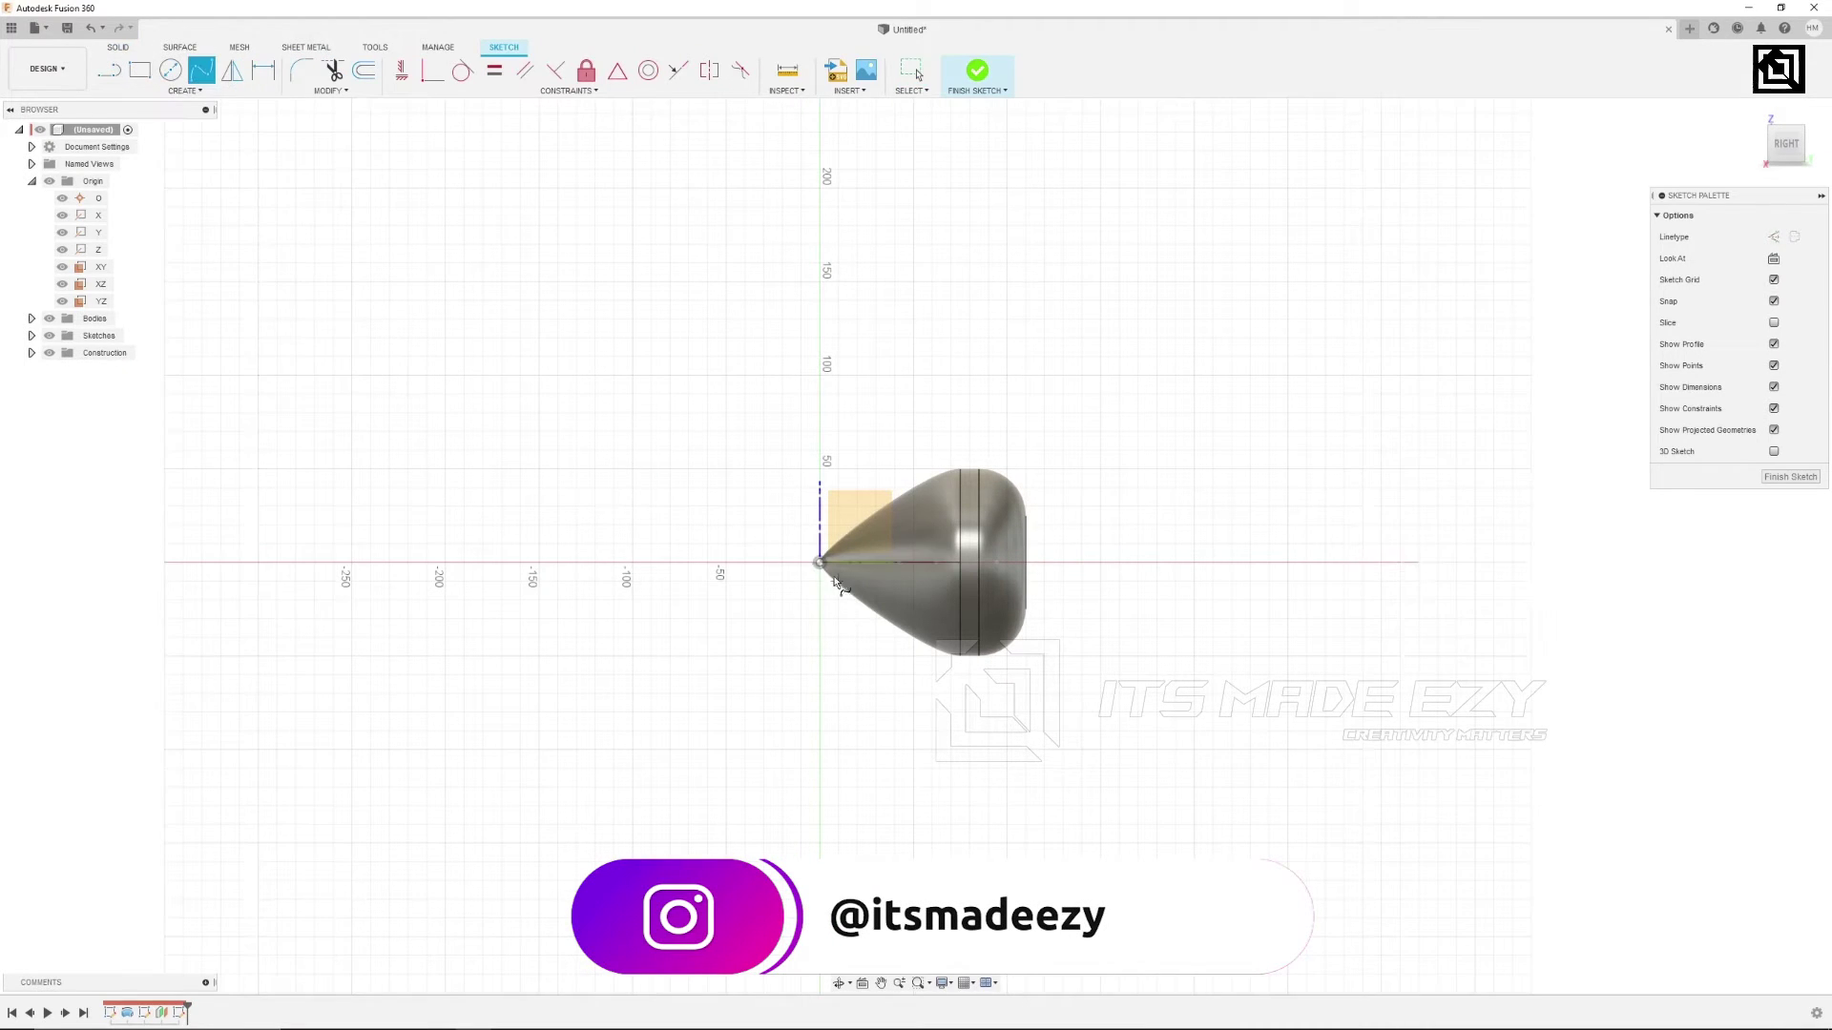
click(849, 659)
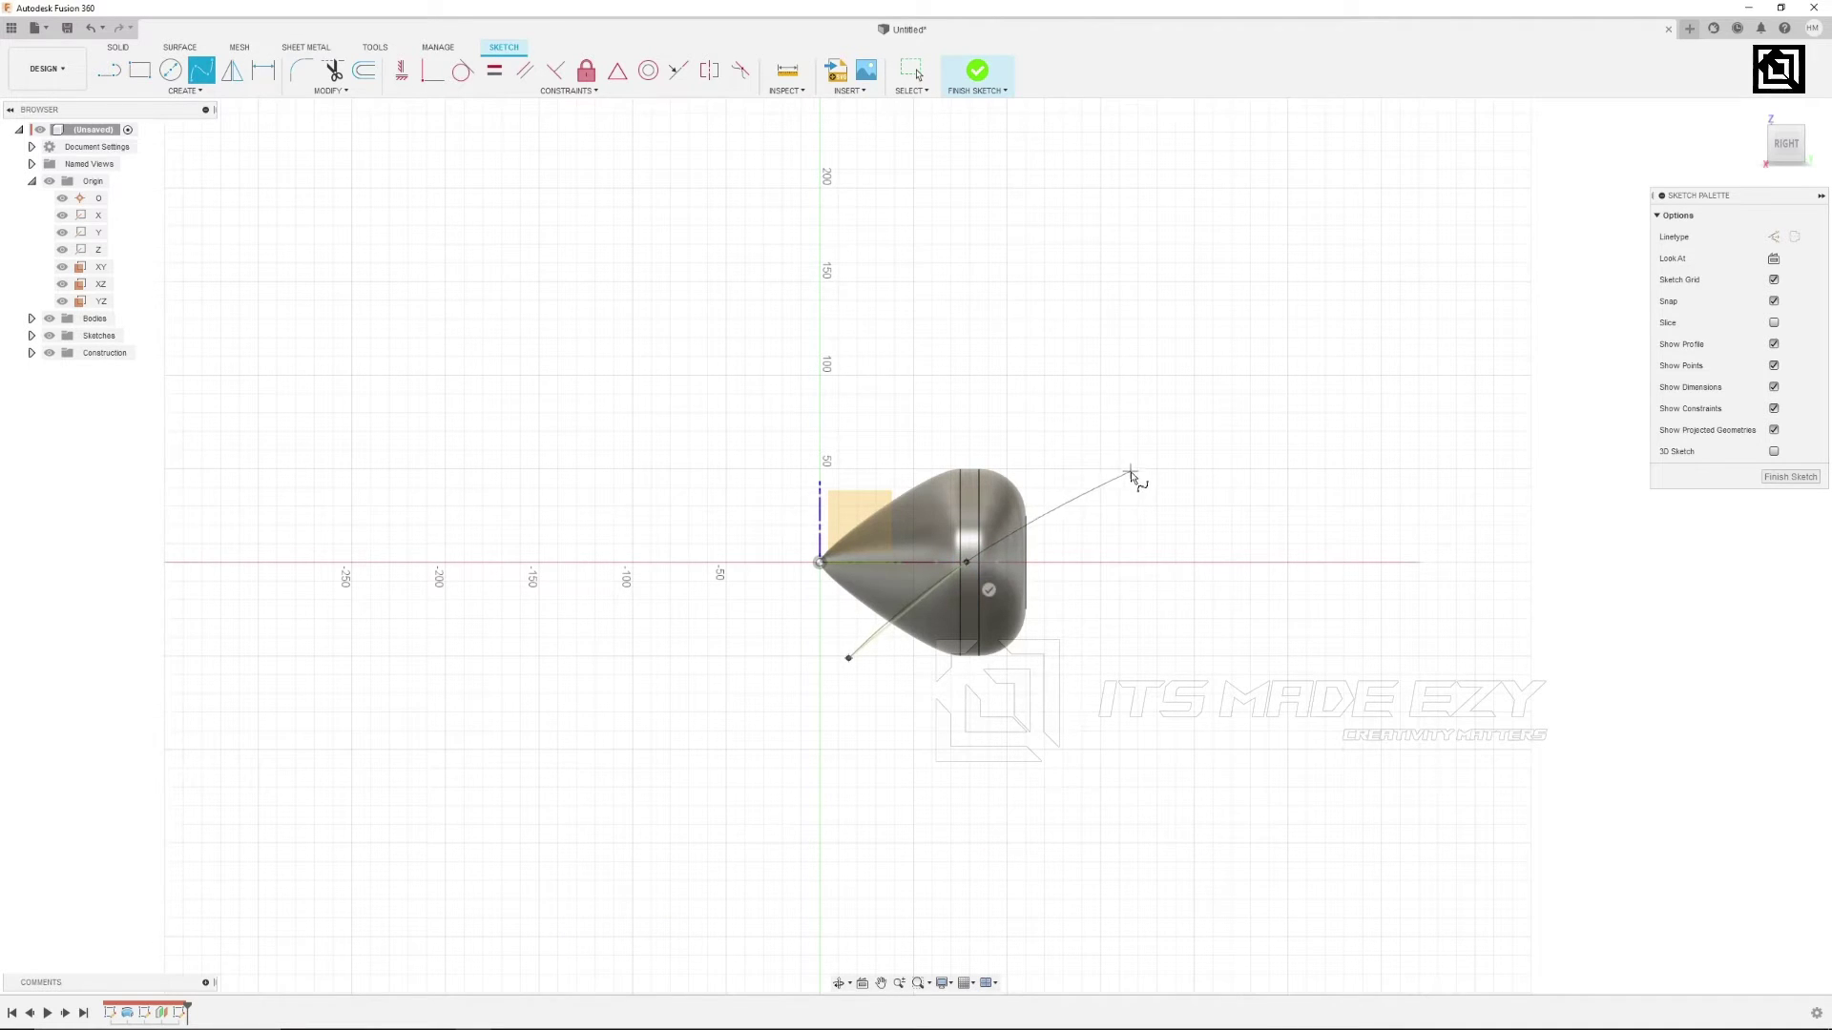
click(1100, 487)
right_click(1250, 430)
click(1273, 442)
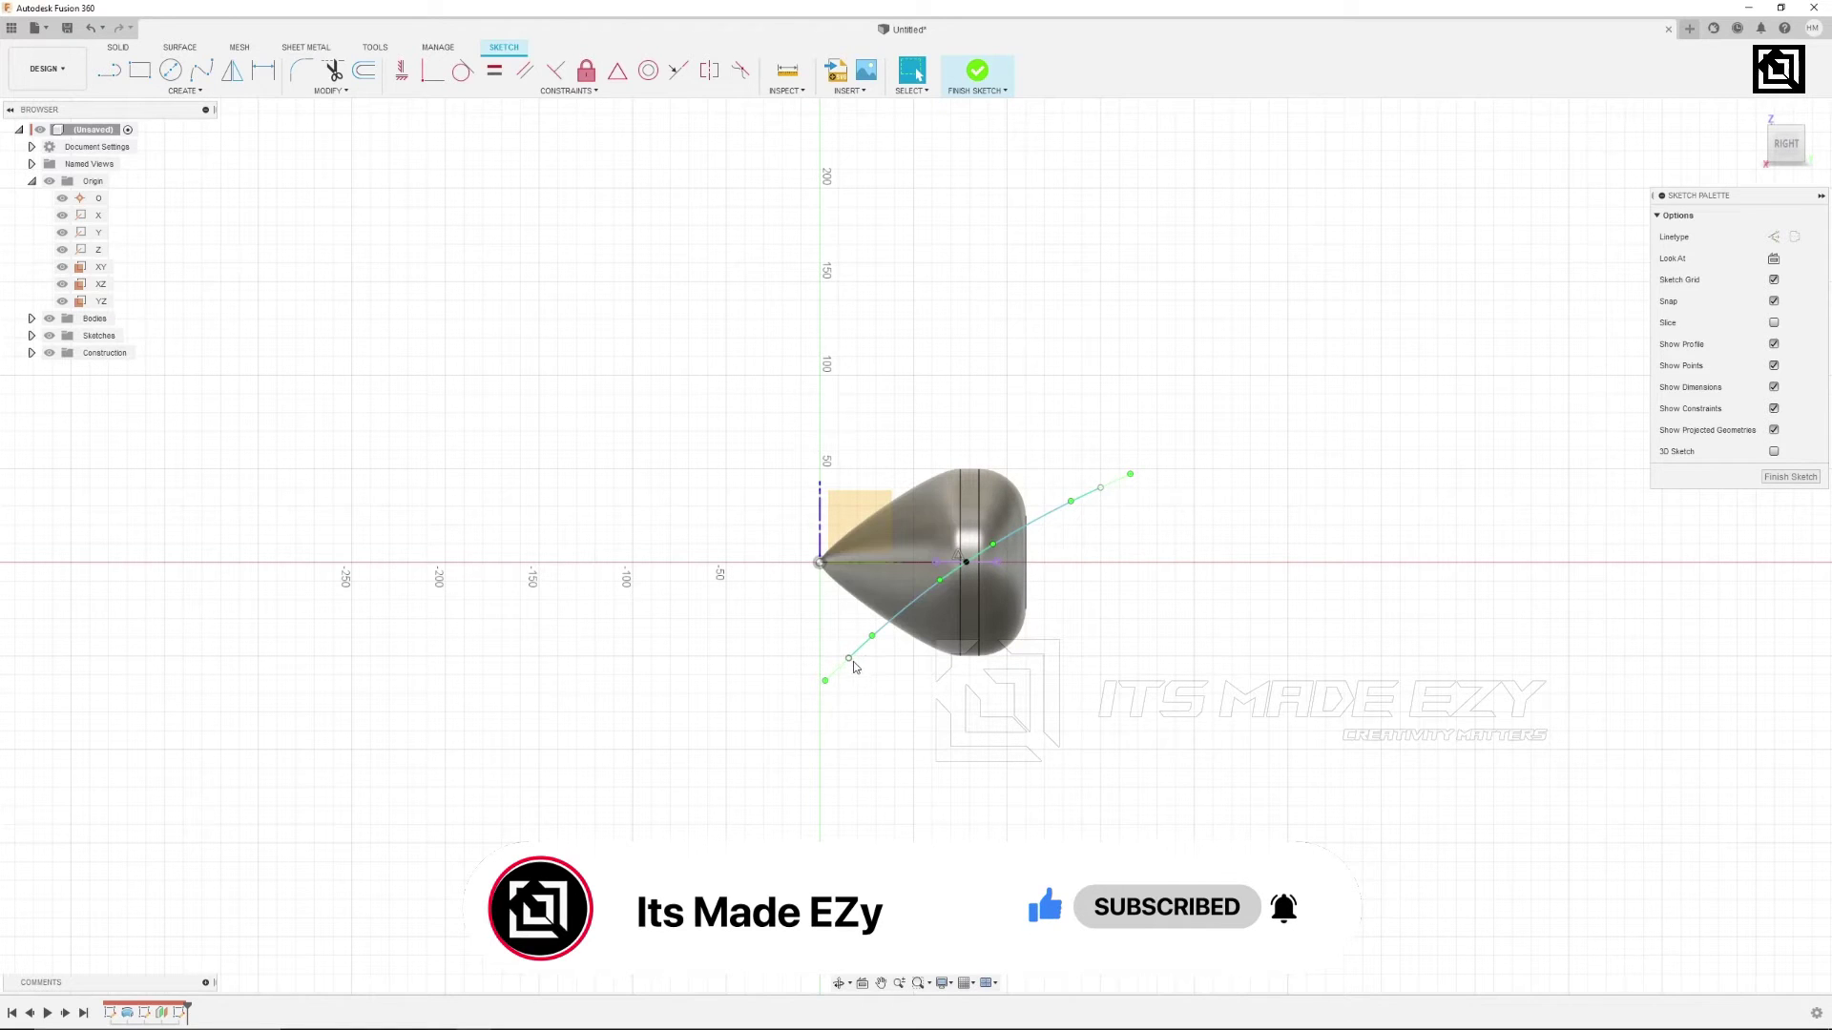
Delete the projected 32.5 mm line from the spline sketch and finish the sketch.
shift+middle_drag(1117, 572, 1019, 570)
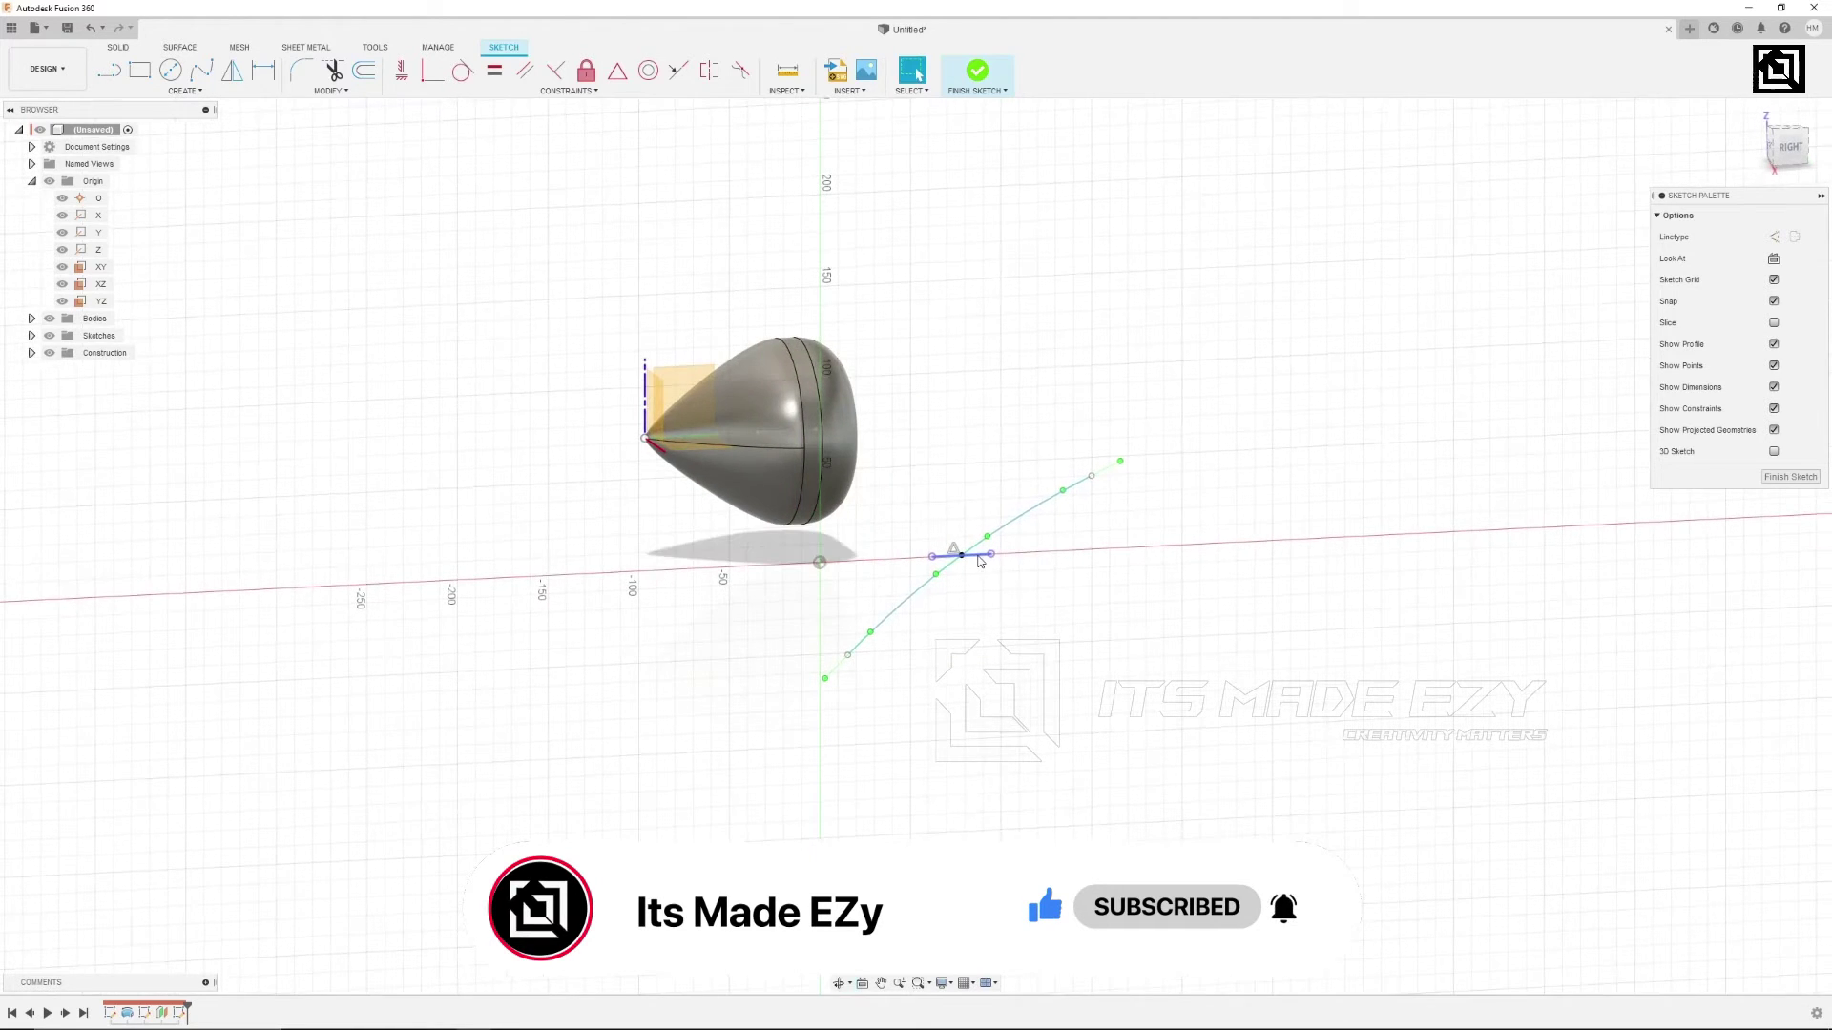
right_click(979, 562)
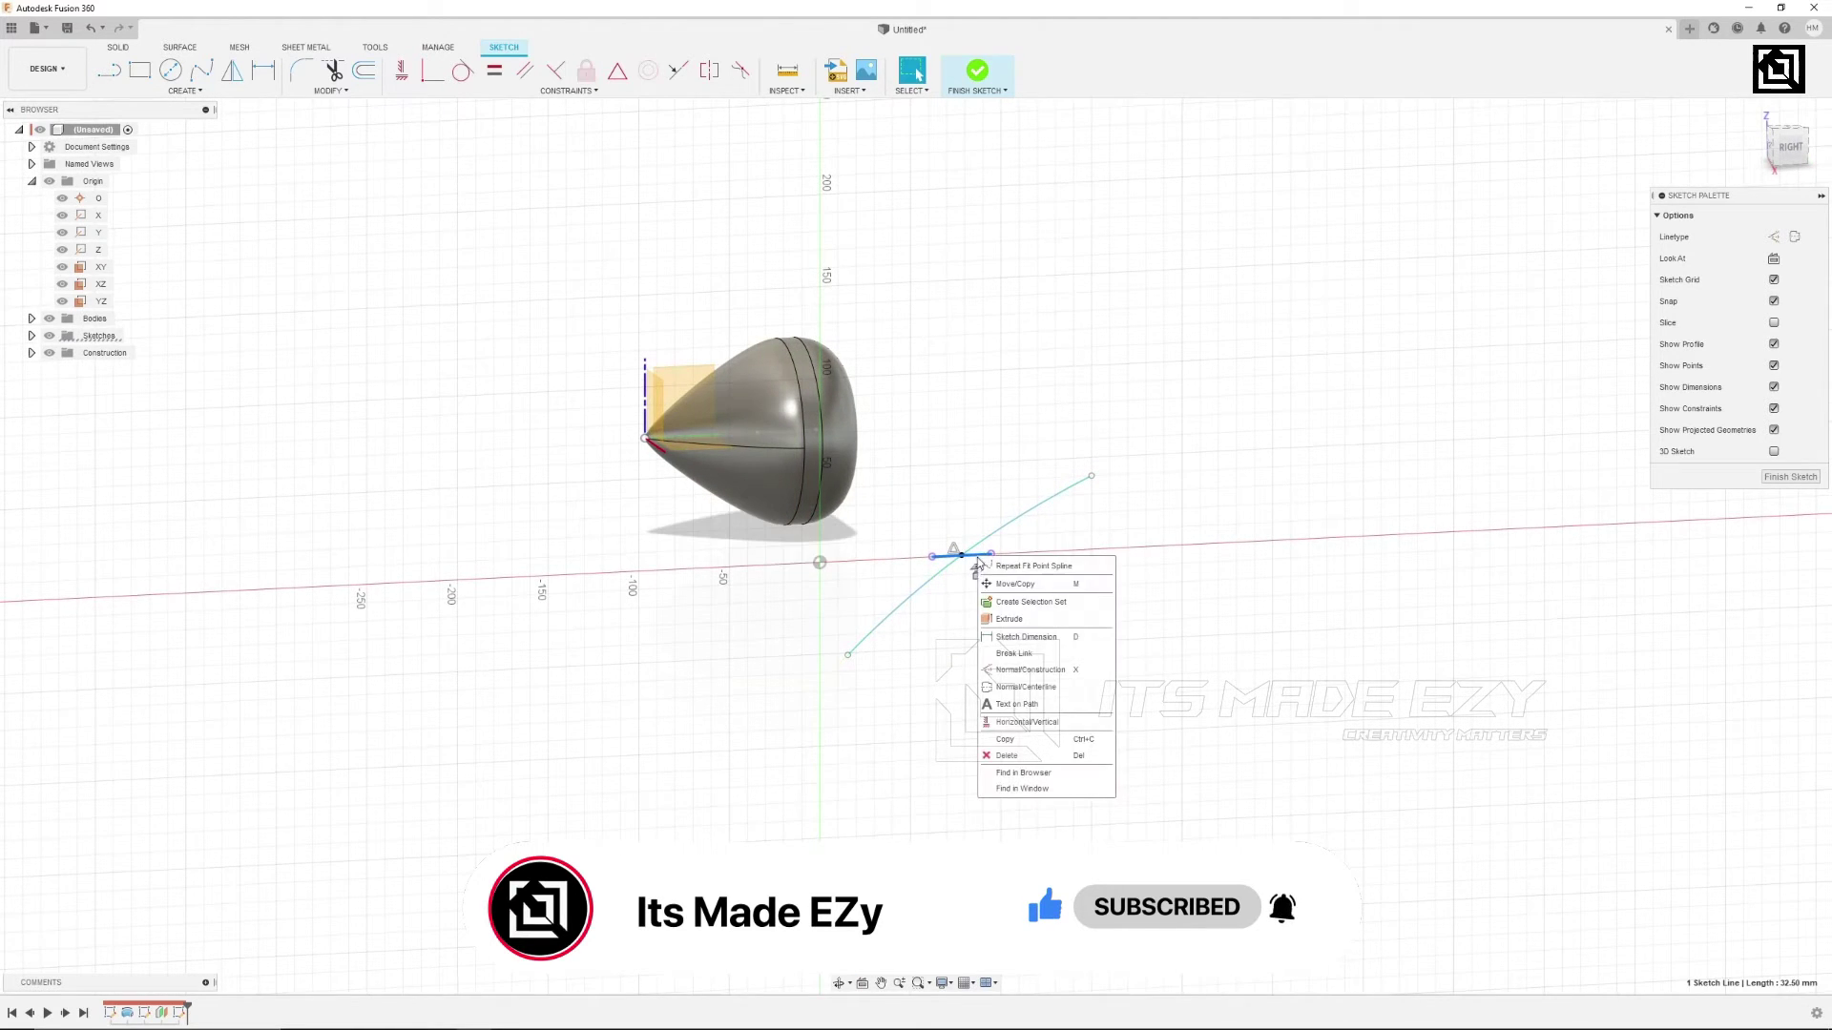
click(1003, 754)
shift+middle_drag(1002, 537, 1049, 611)
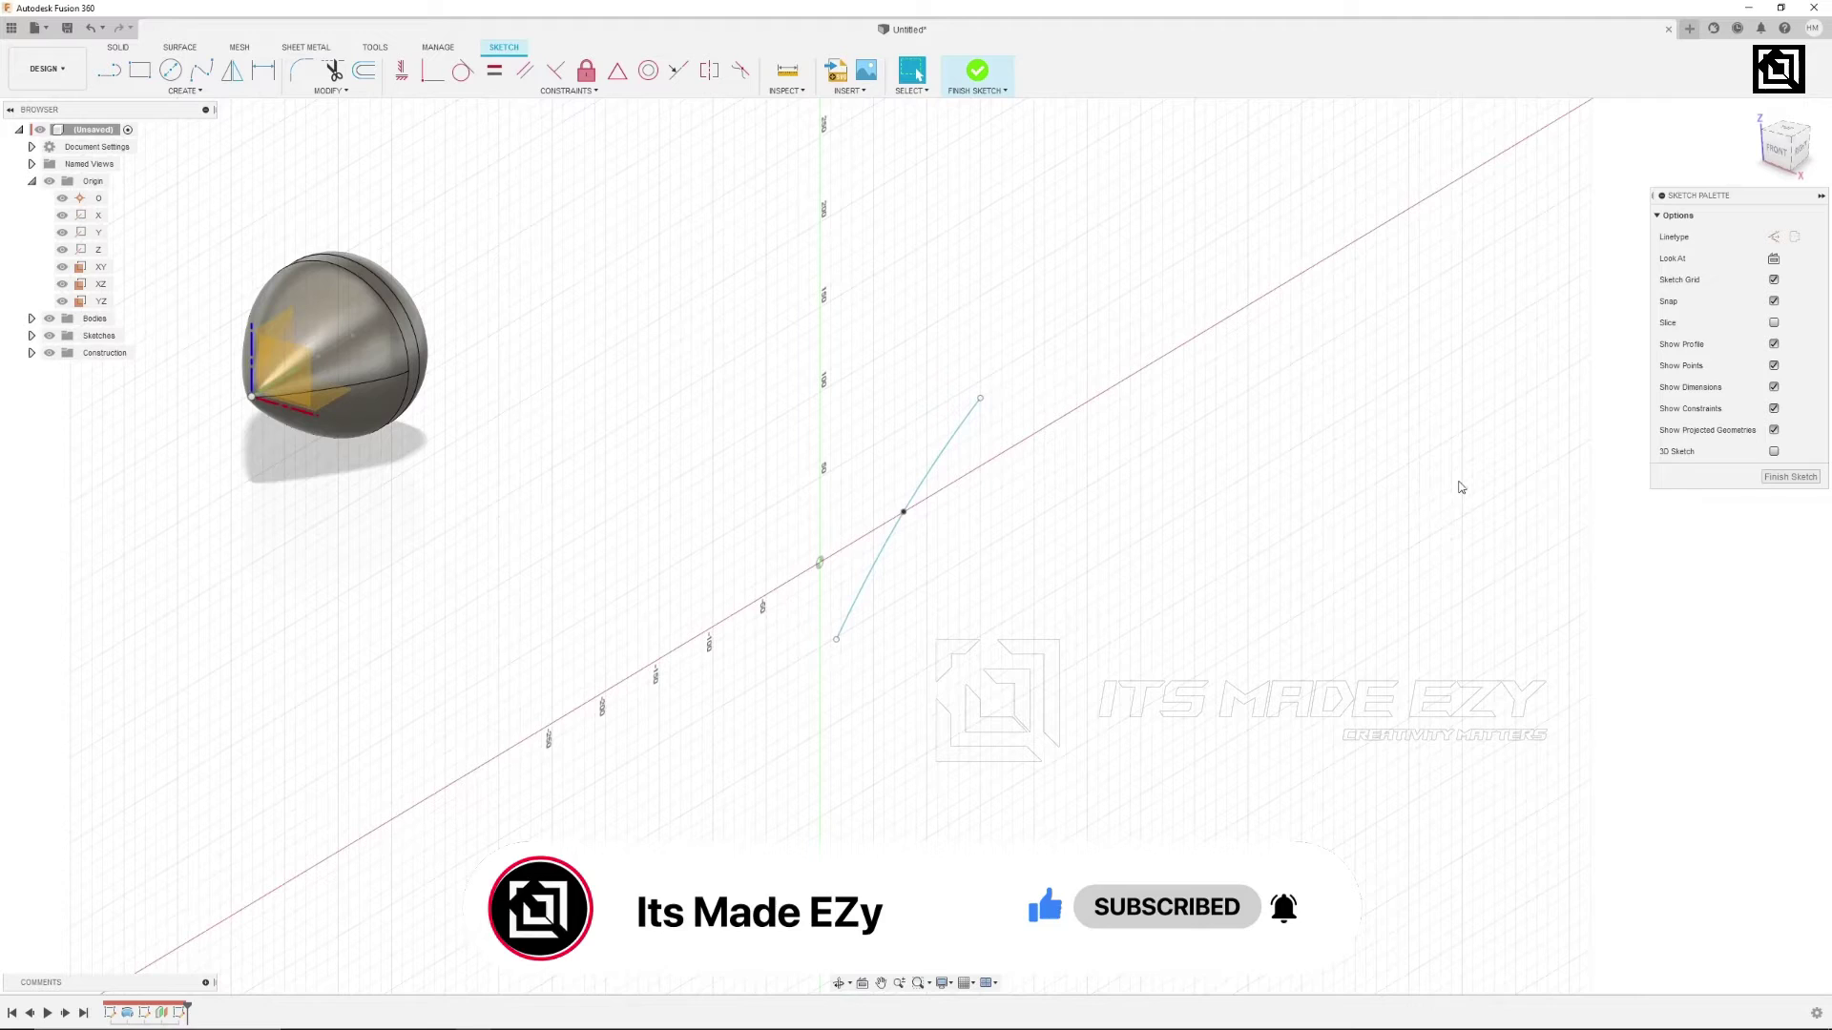
click(1781, 487)
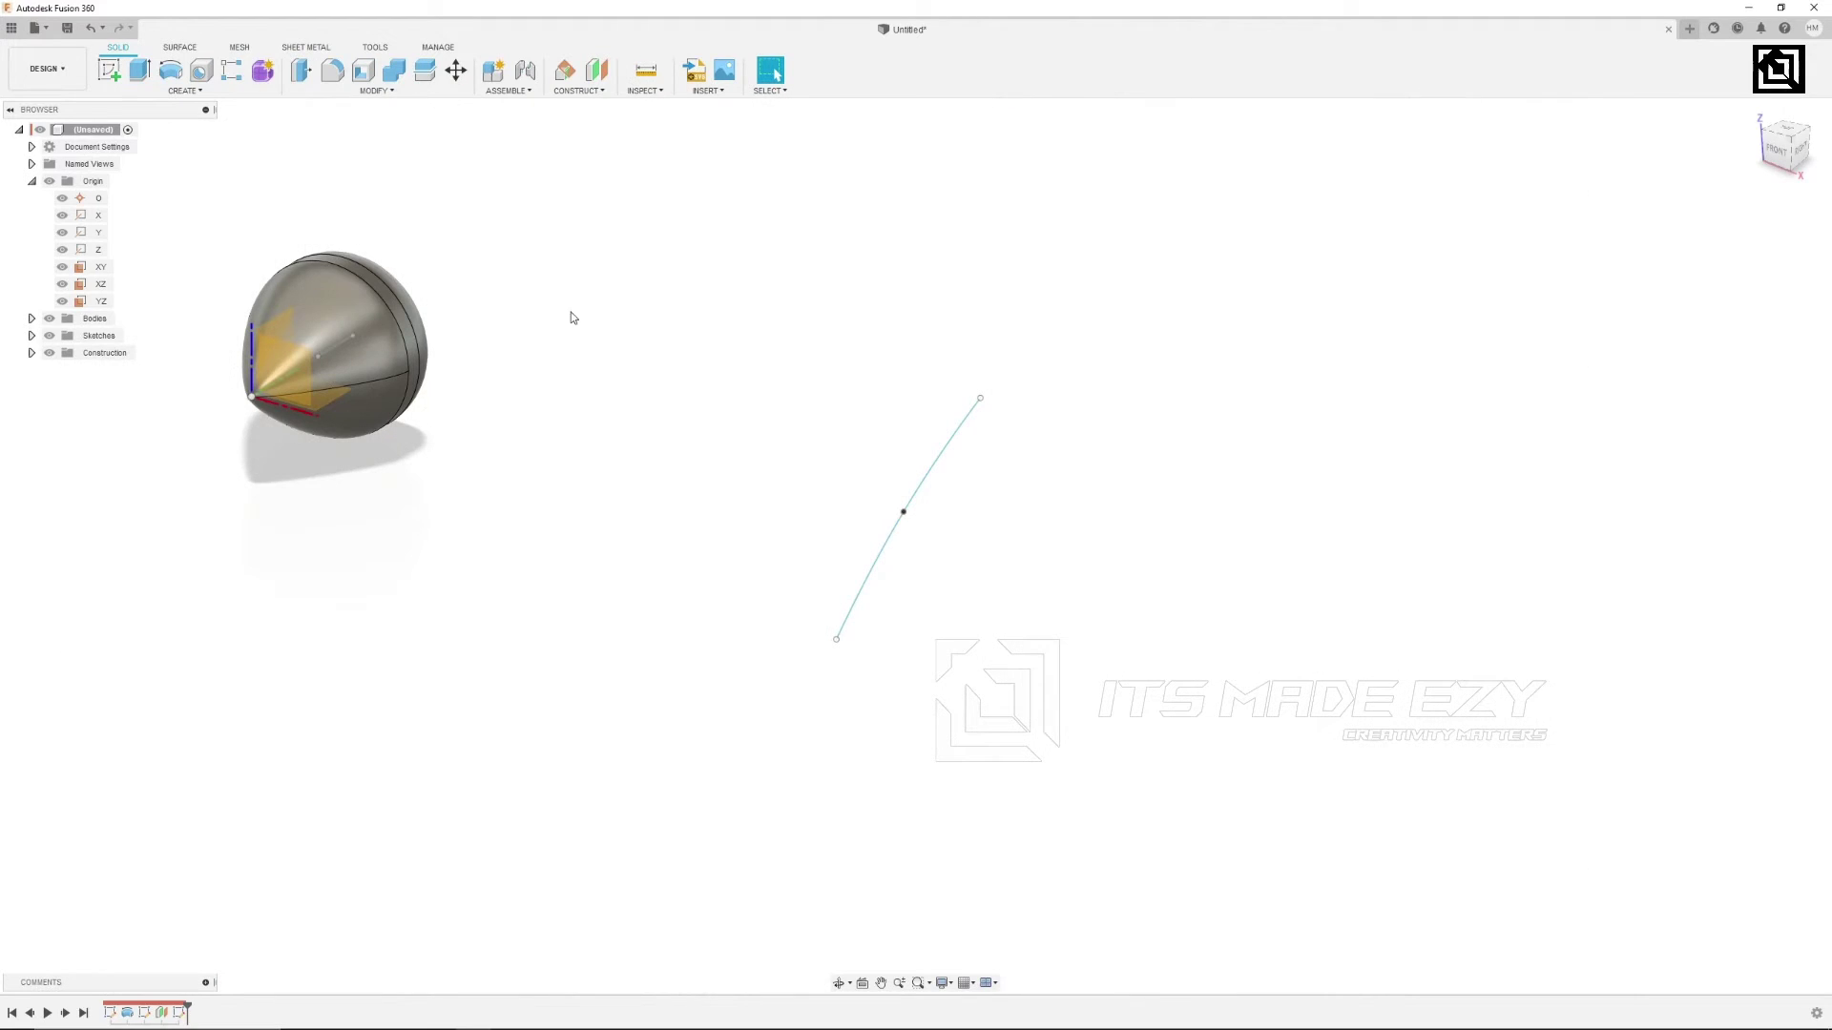
Create a surface loft as a new body between the line inside the teardrop body and the spline on the offset plane.
click(177, 48)
click(170, 91)
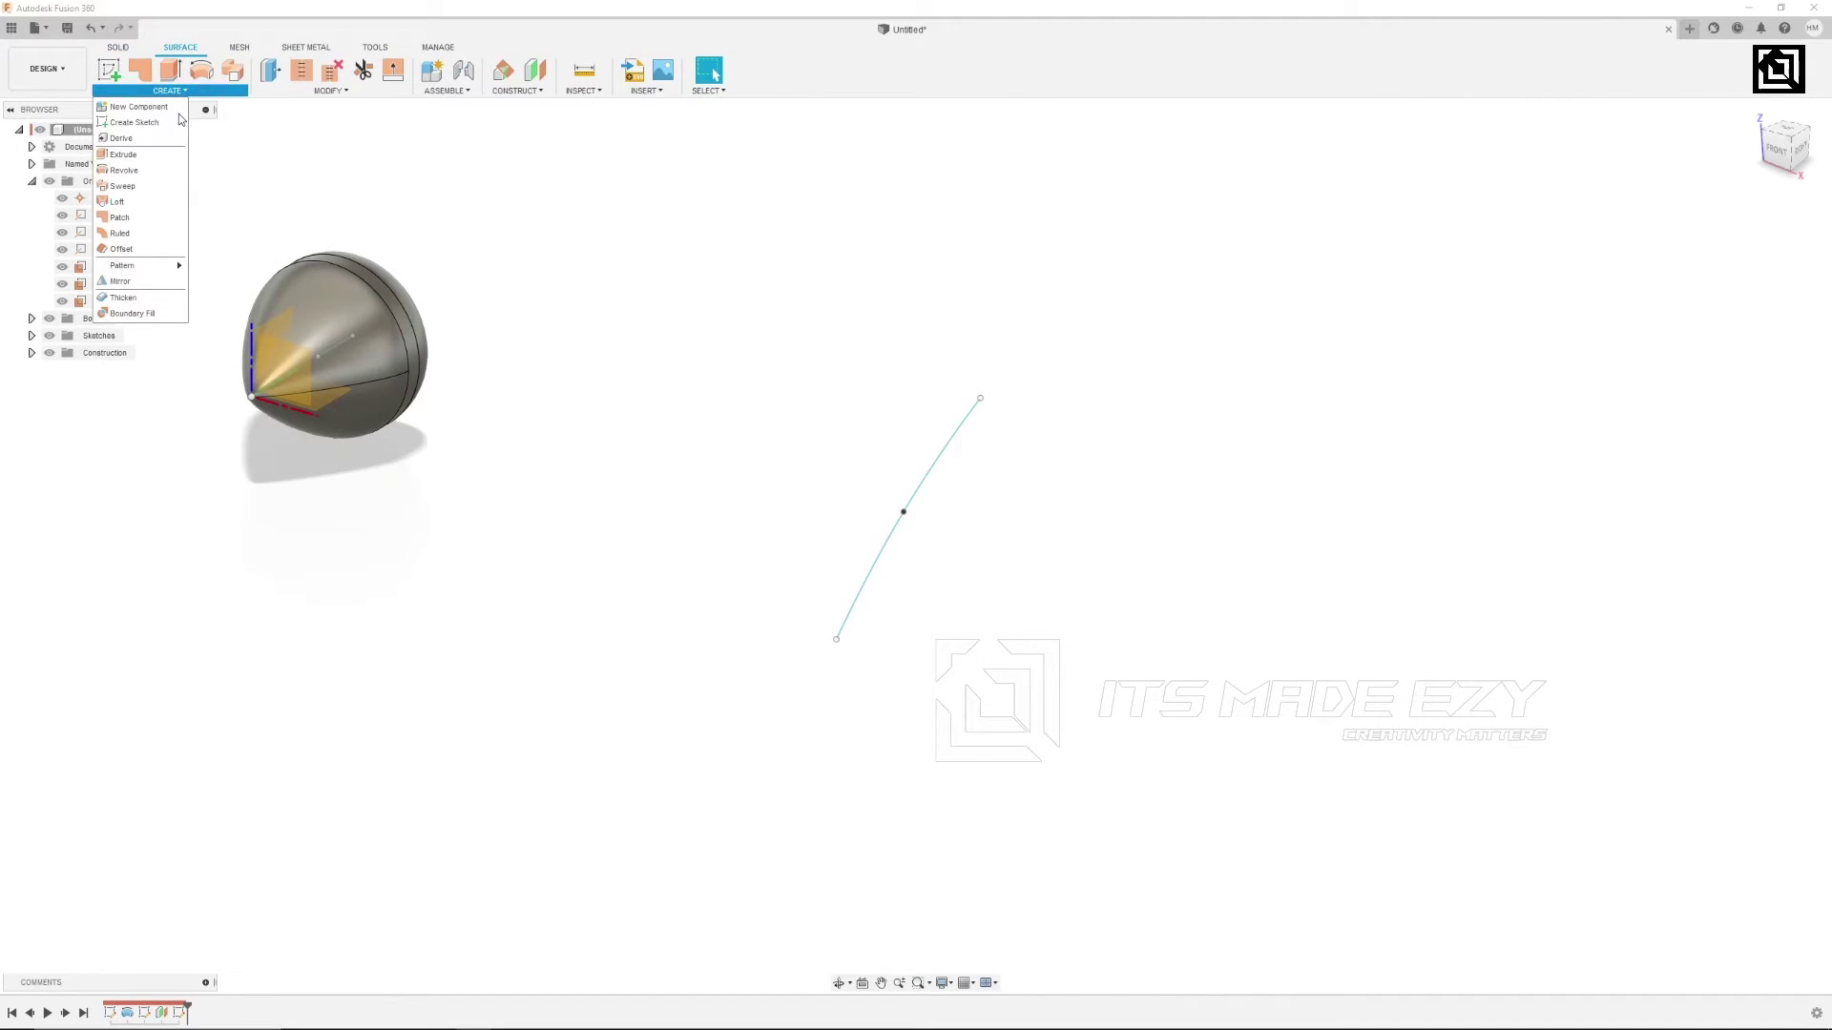
click(119, 201)
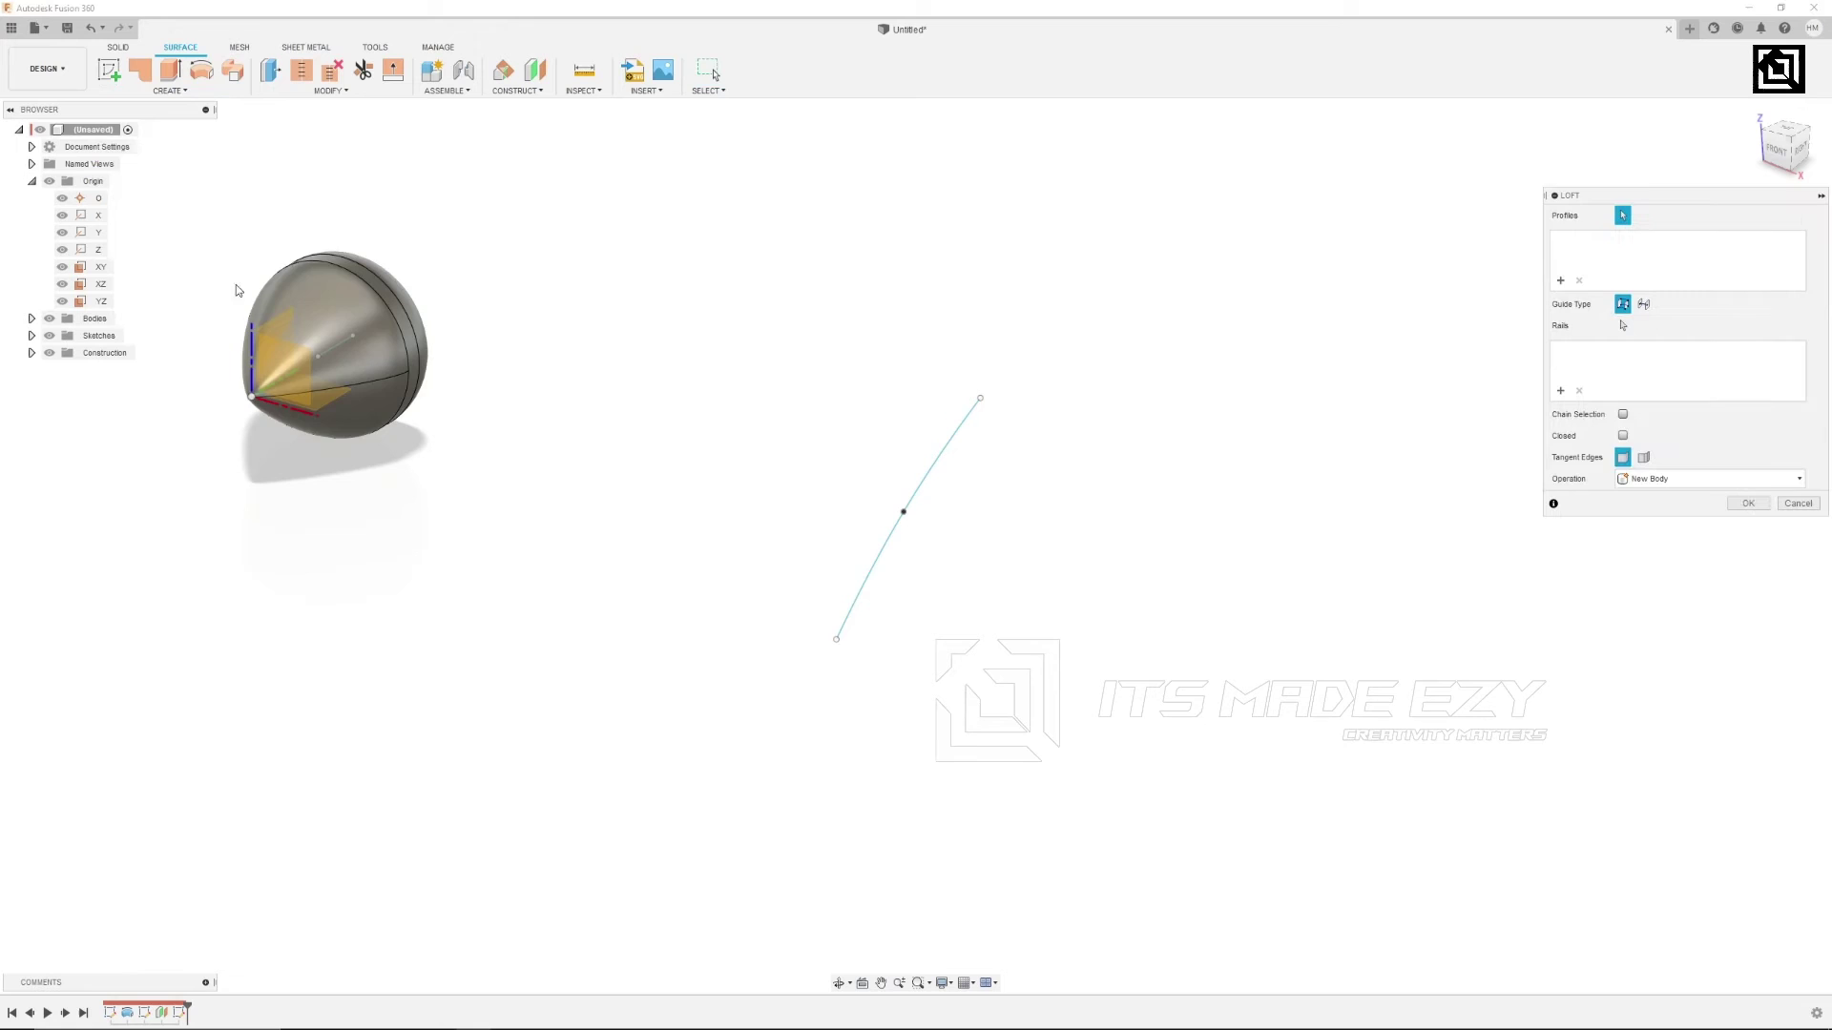
click(344, 348)
click(880, 558)
mouse_move(814, 569)
shift+middle_down()
mouse_move(810, 515)
mouse_move(853, 539)
shift+middle_up()
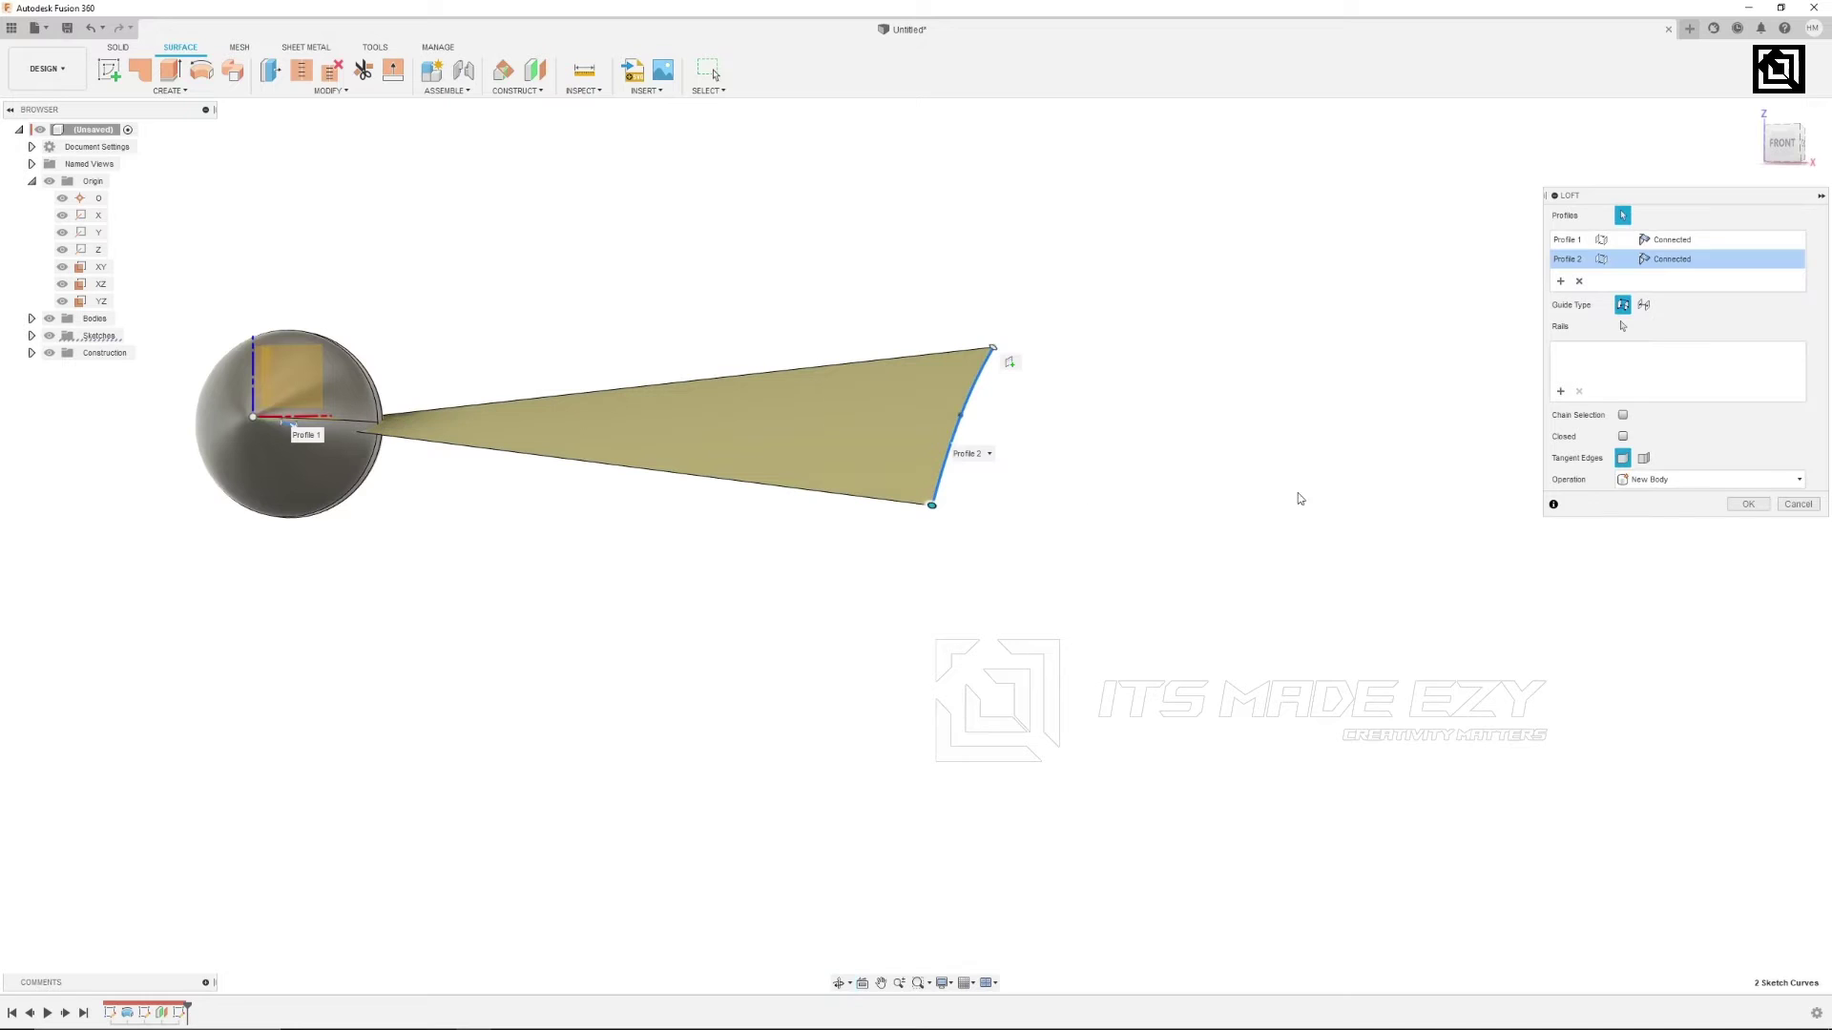
click(1750, 504)
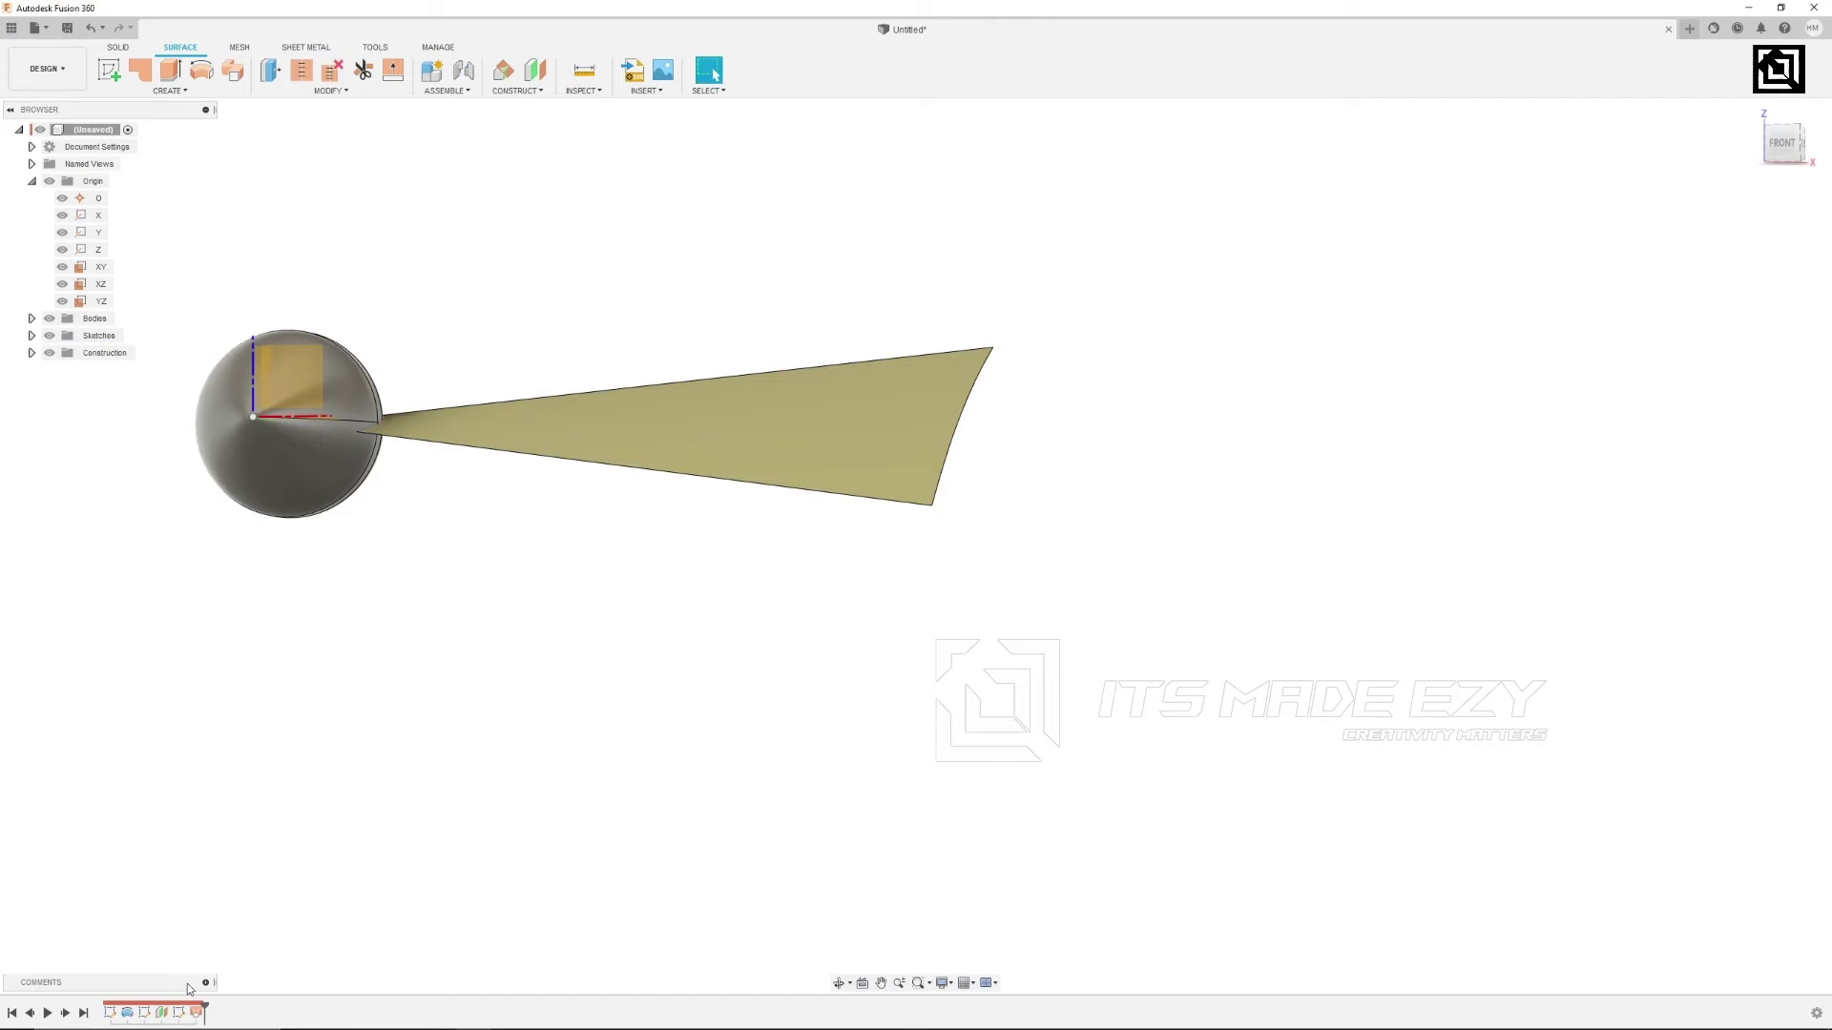
Edit the spline sketch, moving the lower endpoint to Y 30, Z -70 mm and the upper endpoint to Y 150, Z 50 mm, and finish.
right_click(177, 1015)
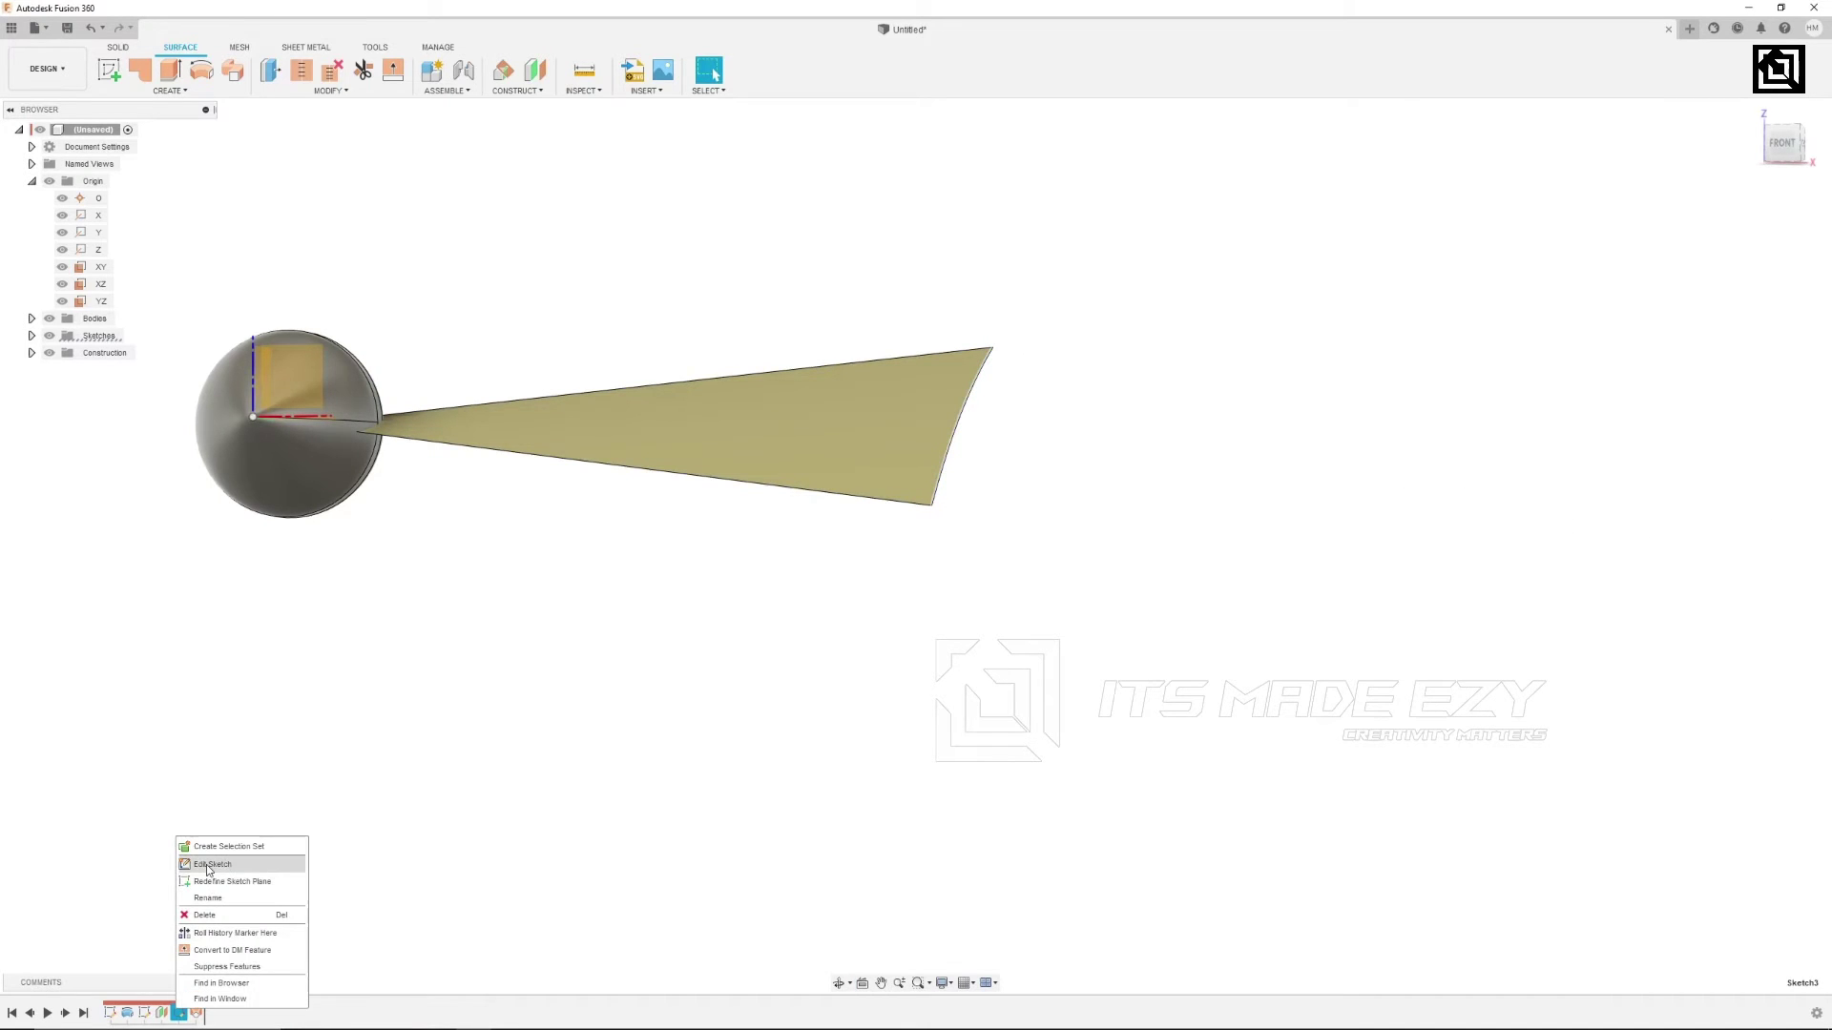
click(219, 863)
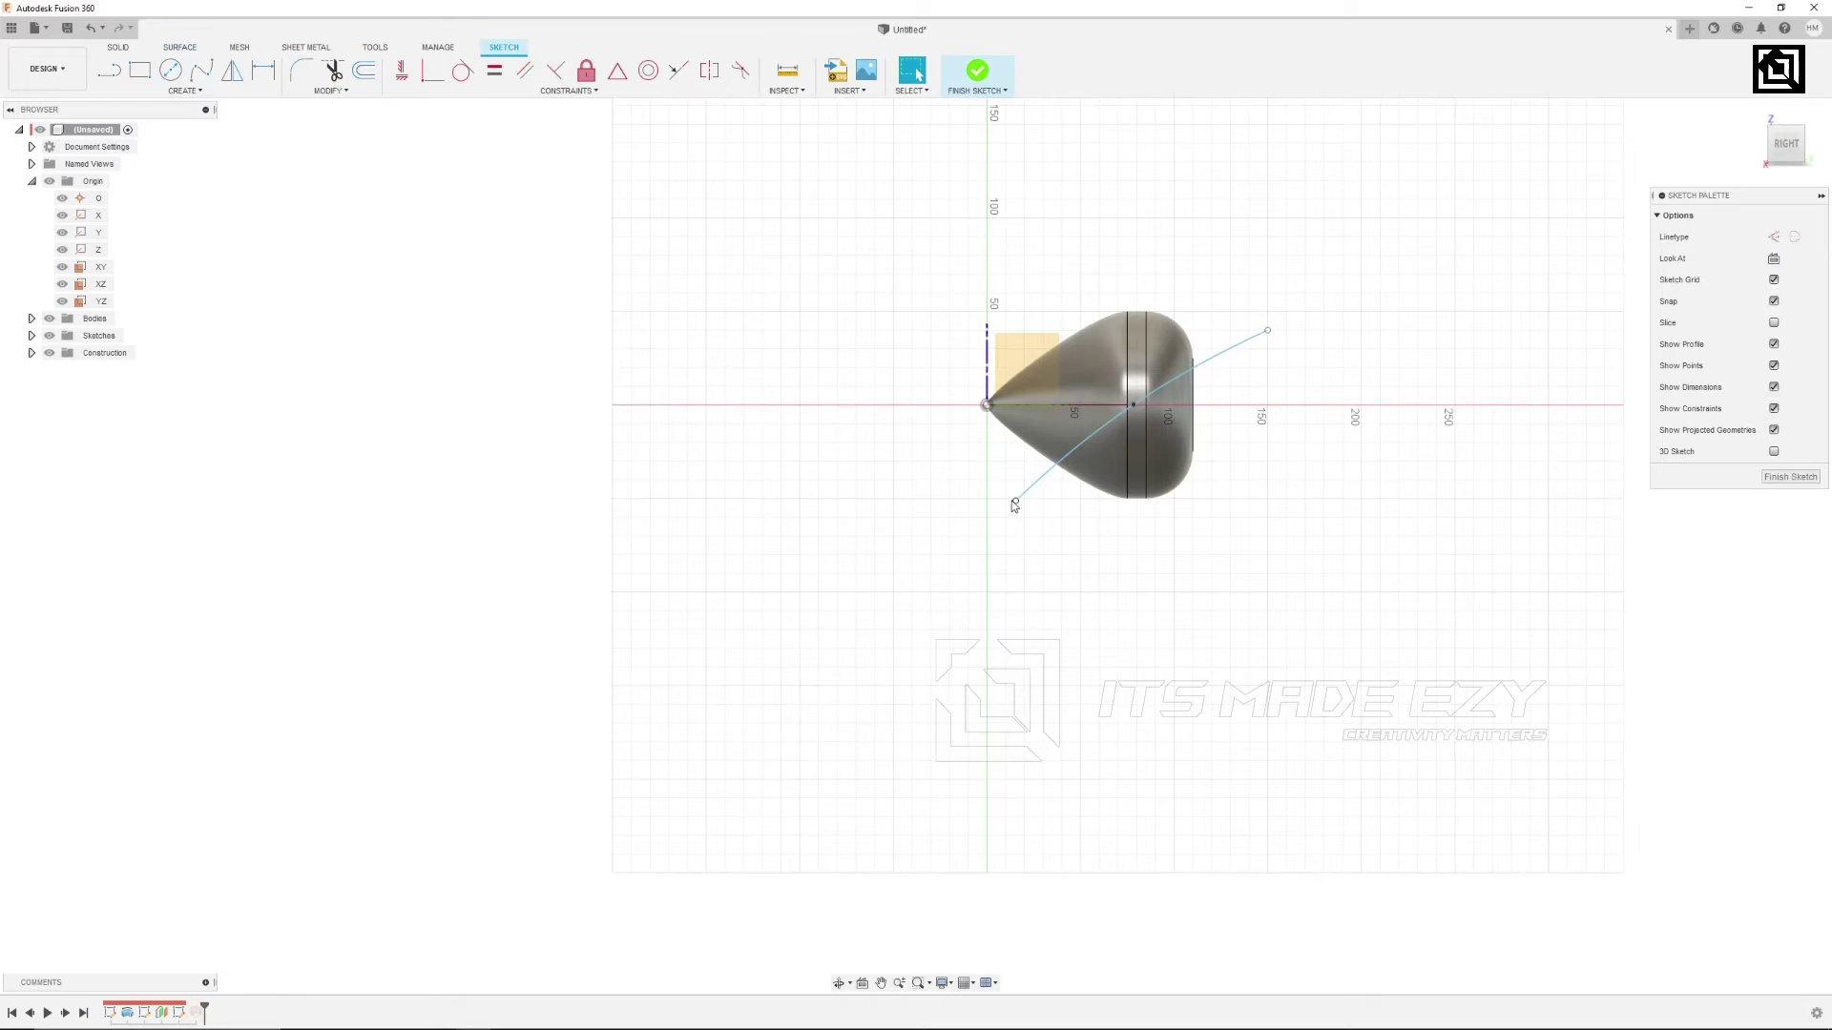
drag(1016, 502, 1042, 536)
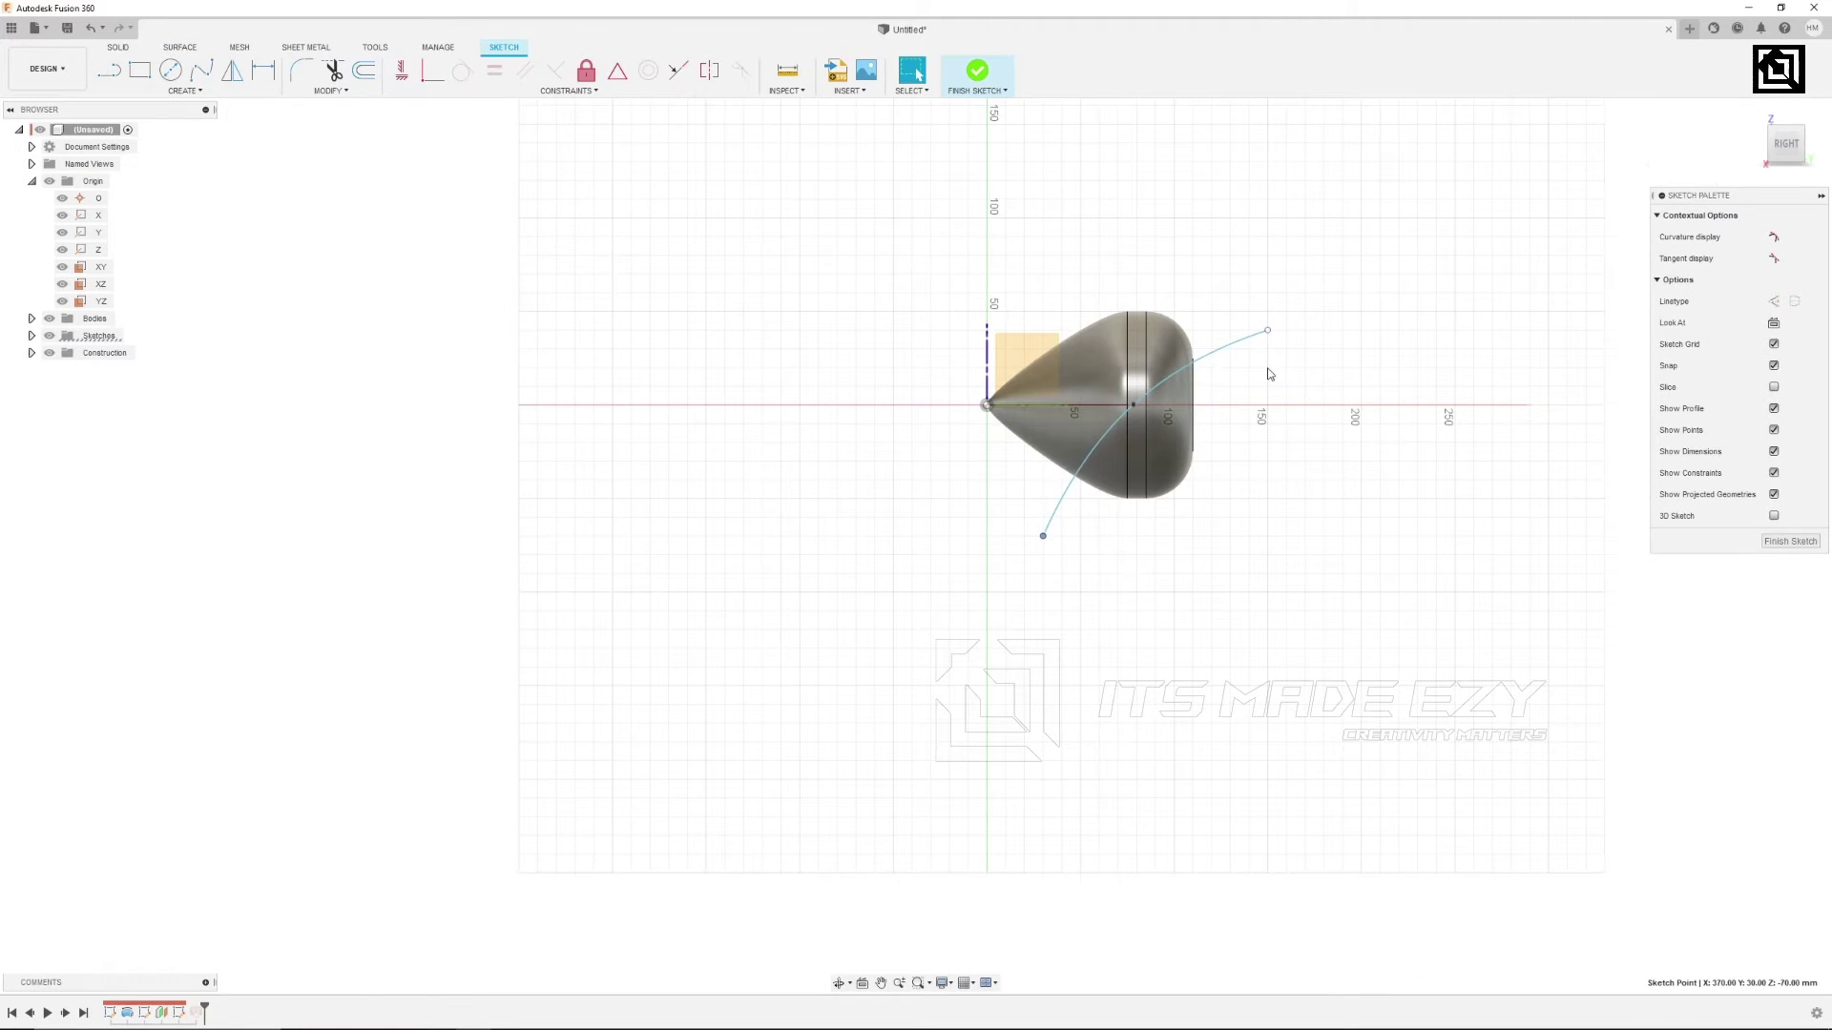
drag(1266, 331, 1267, 311)
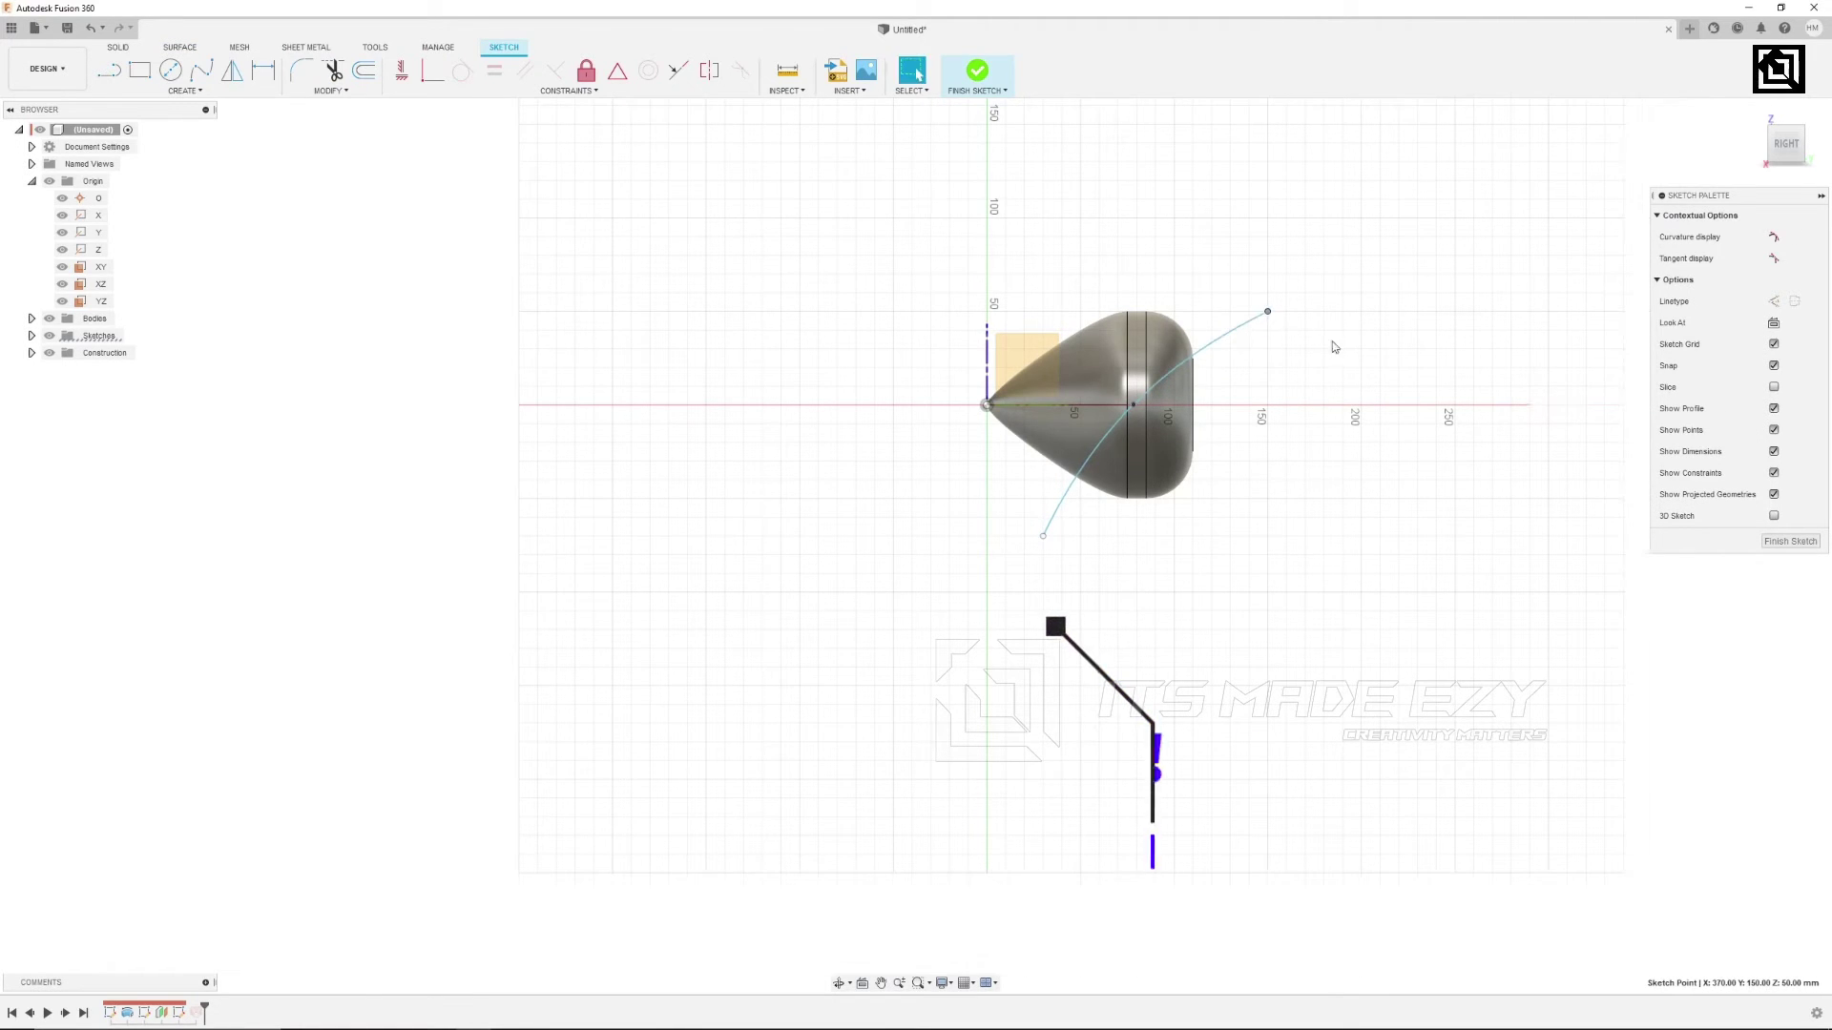
click(1791, 540)
scroll(605, 585, up, 2)
scroll(606, 580, down, 2)
shift+middle_drag(614, 558, 617, 577)
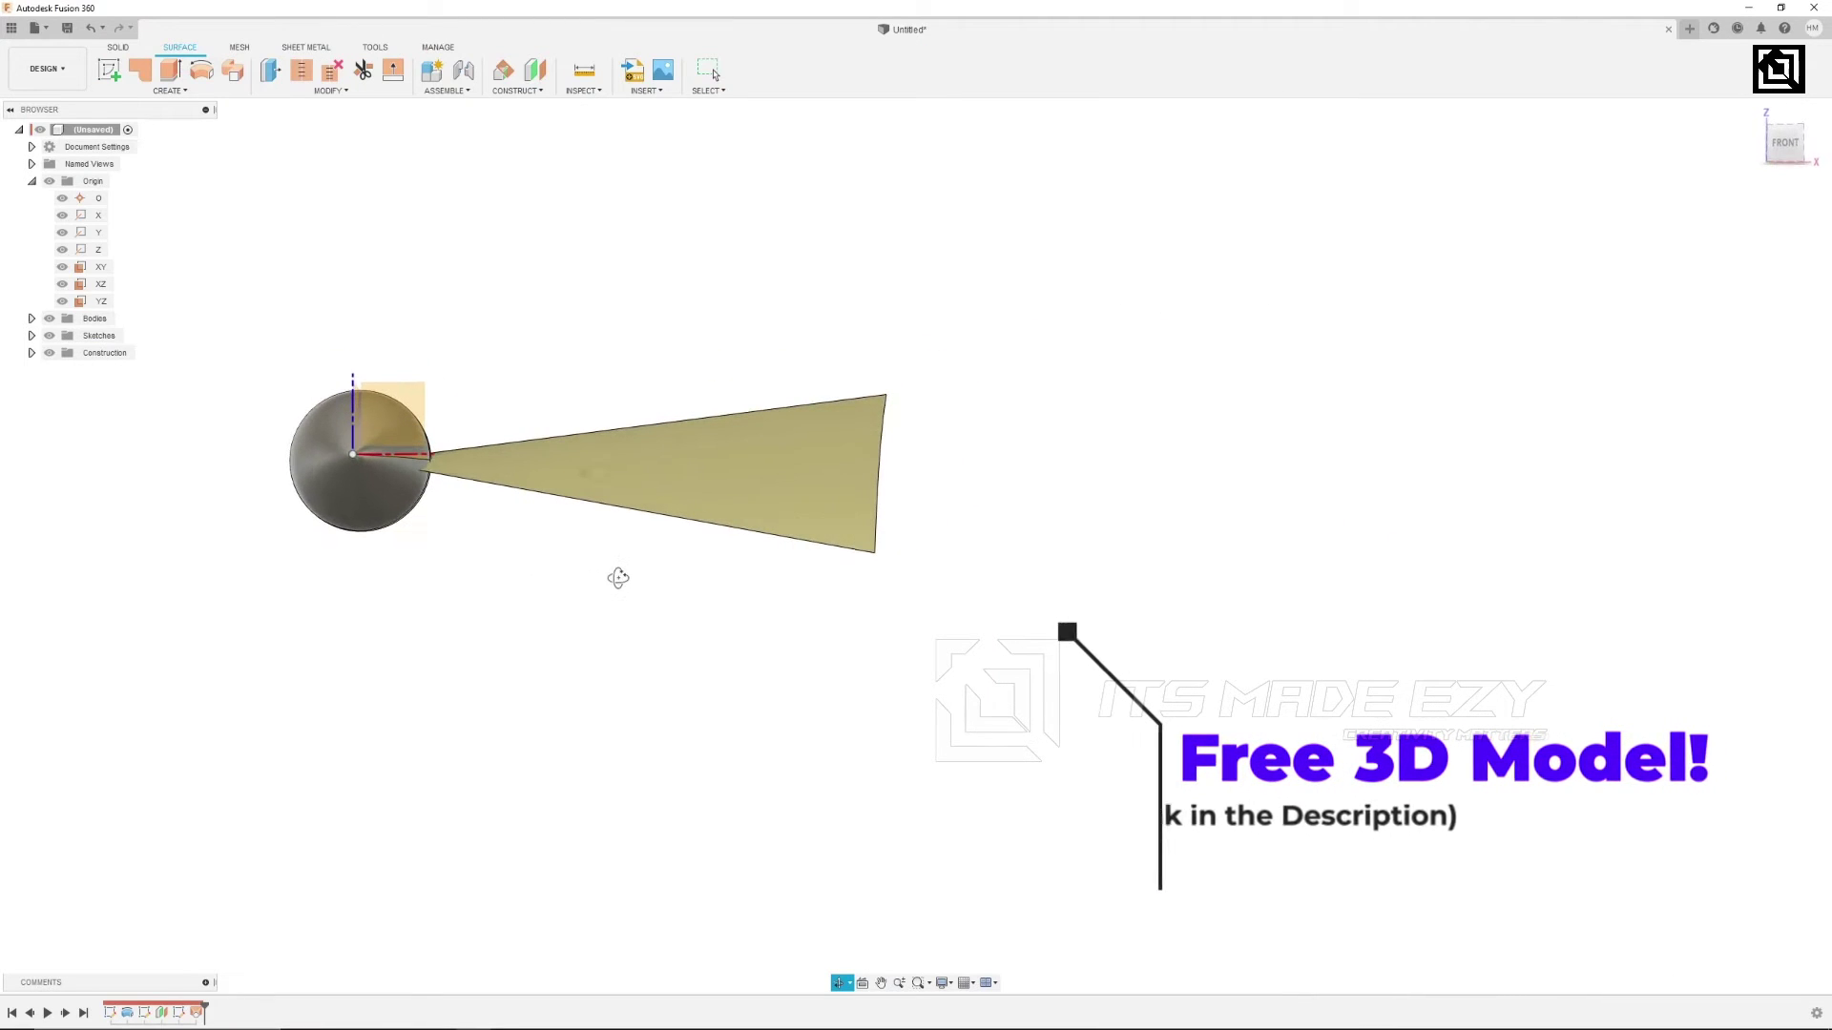
Thicken the lofted blade surface by 2 mm on one side as a new body.
click(122, 48)
click(136, 92)
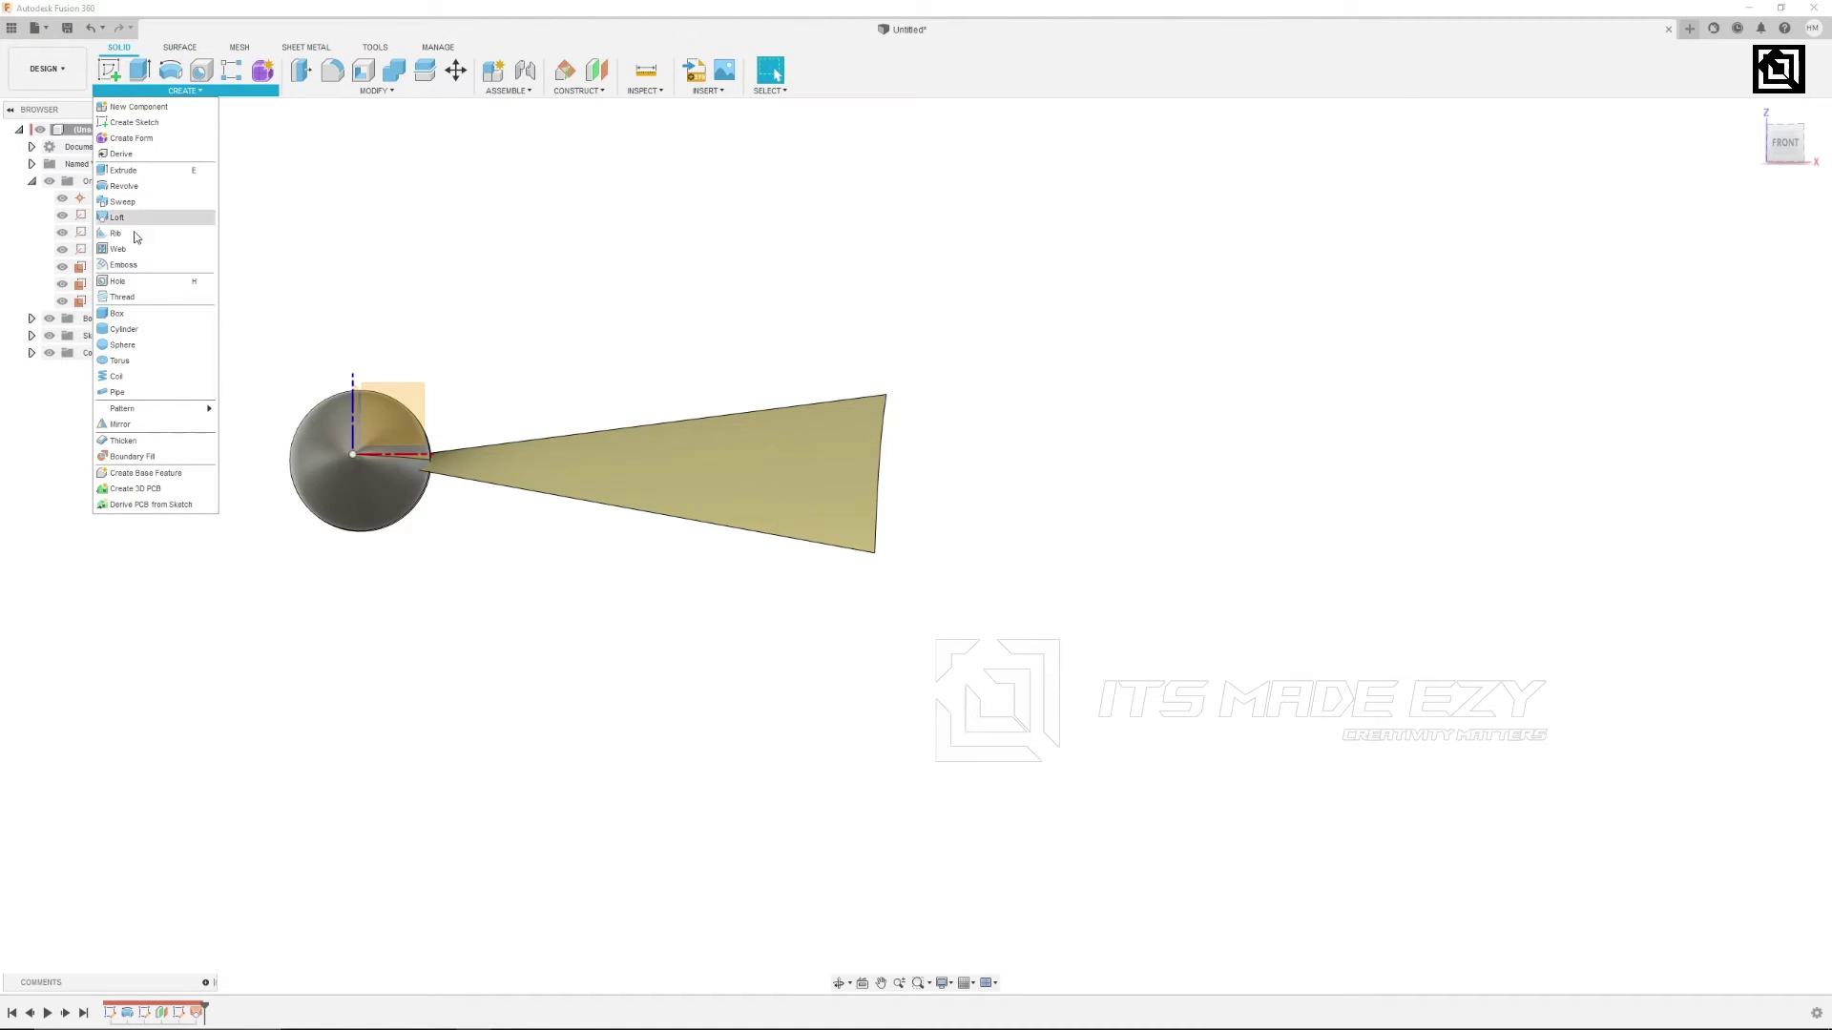
click(124, 441)
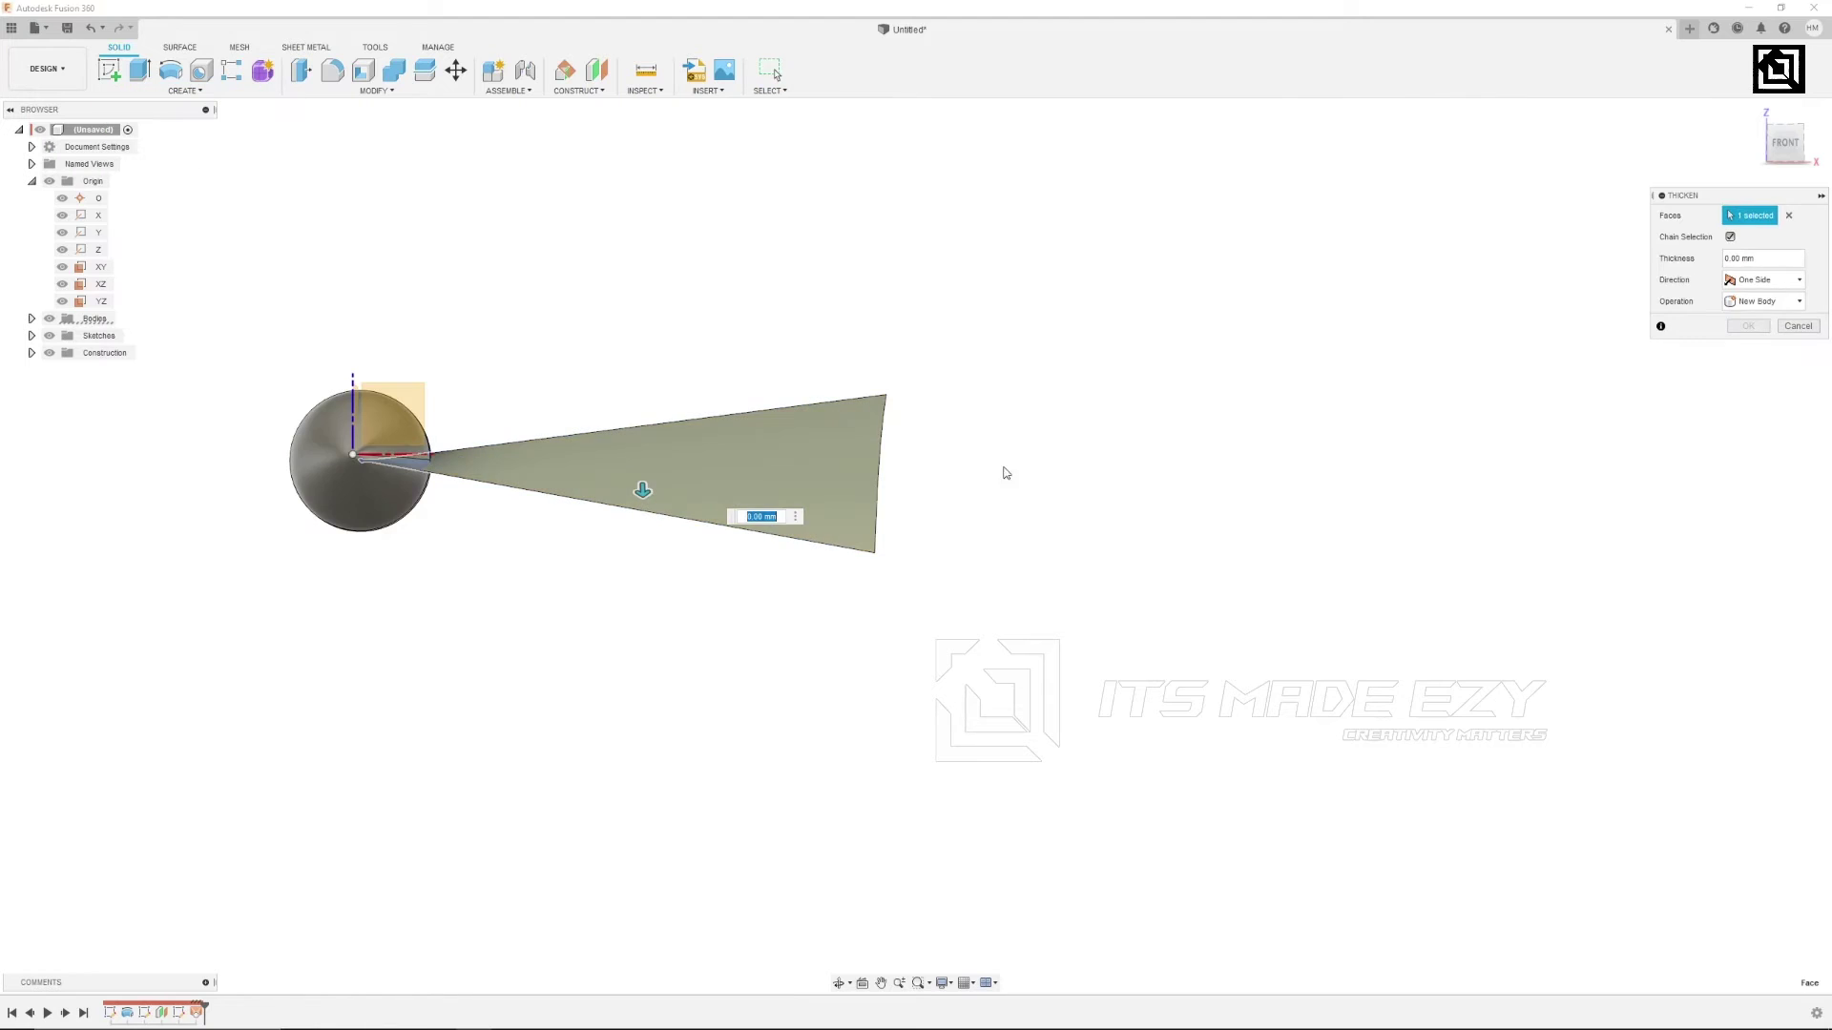
shift+middle_drag(1041, 467, 1017, 451)
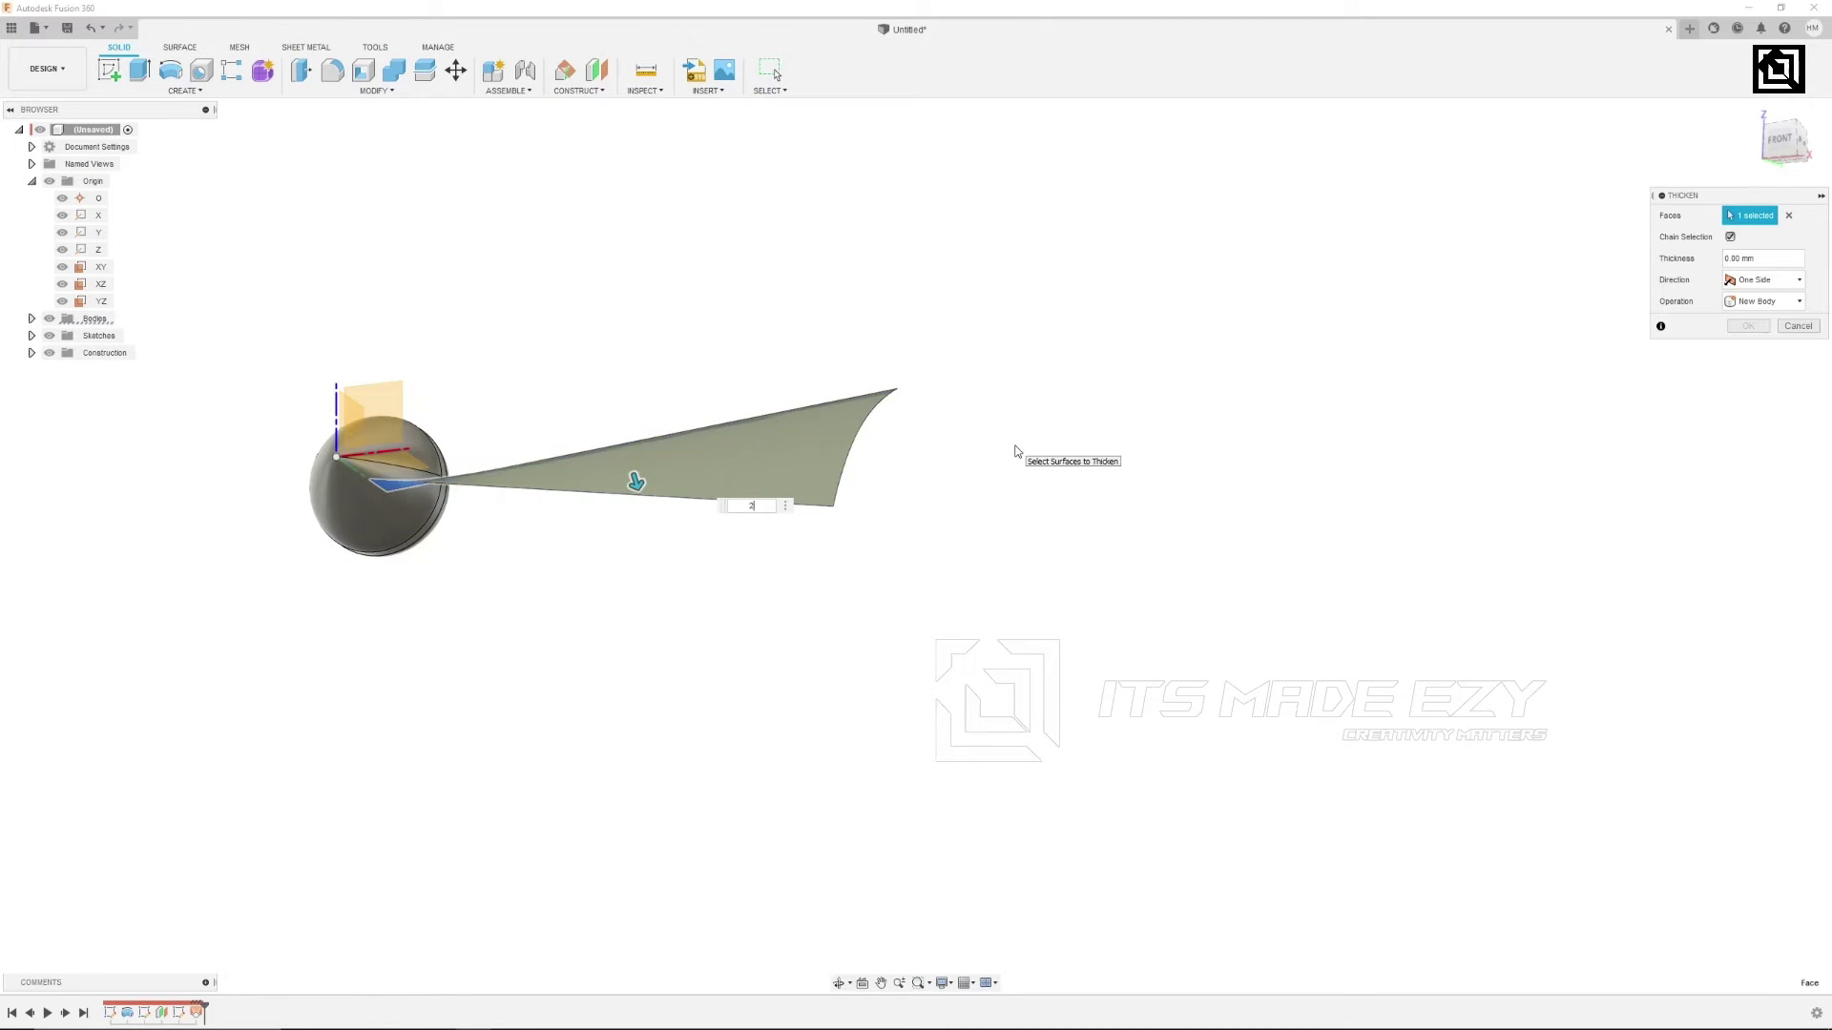
scroll(679, 450, up, 3)
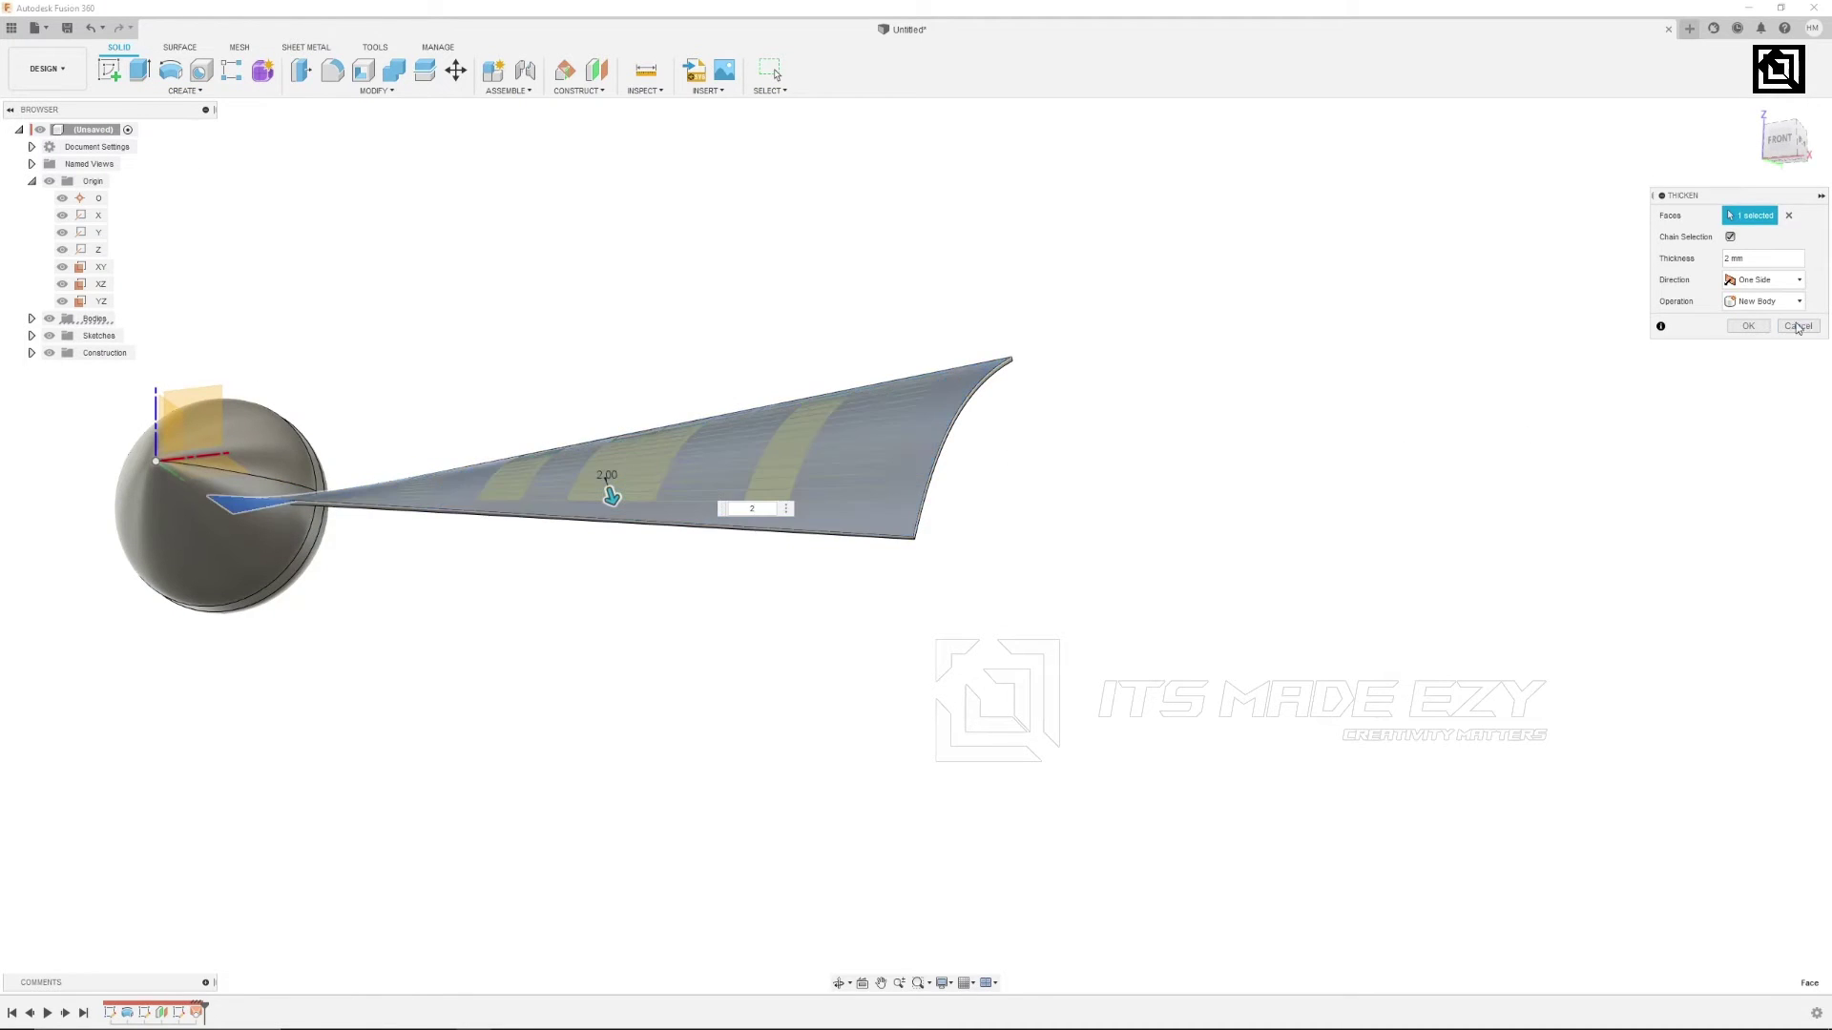
click(1747, 326)
scroll(1168, 642, down, 2)
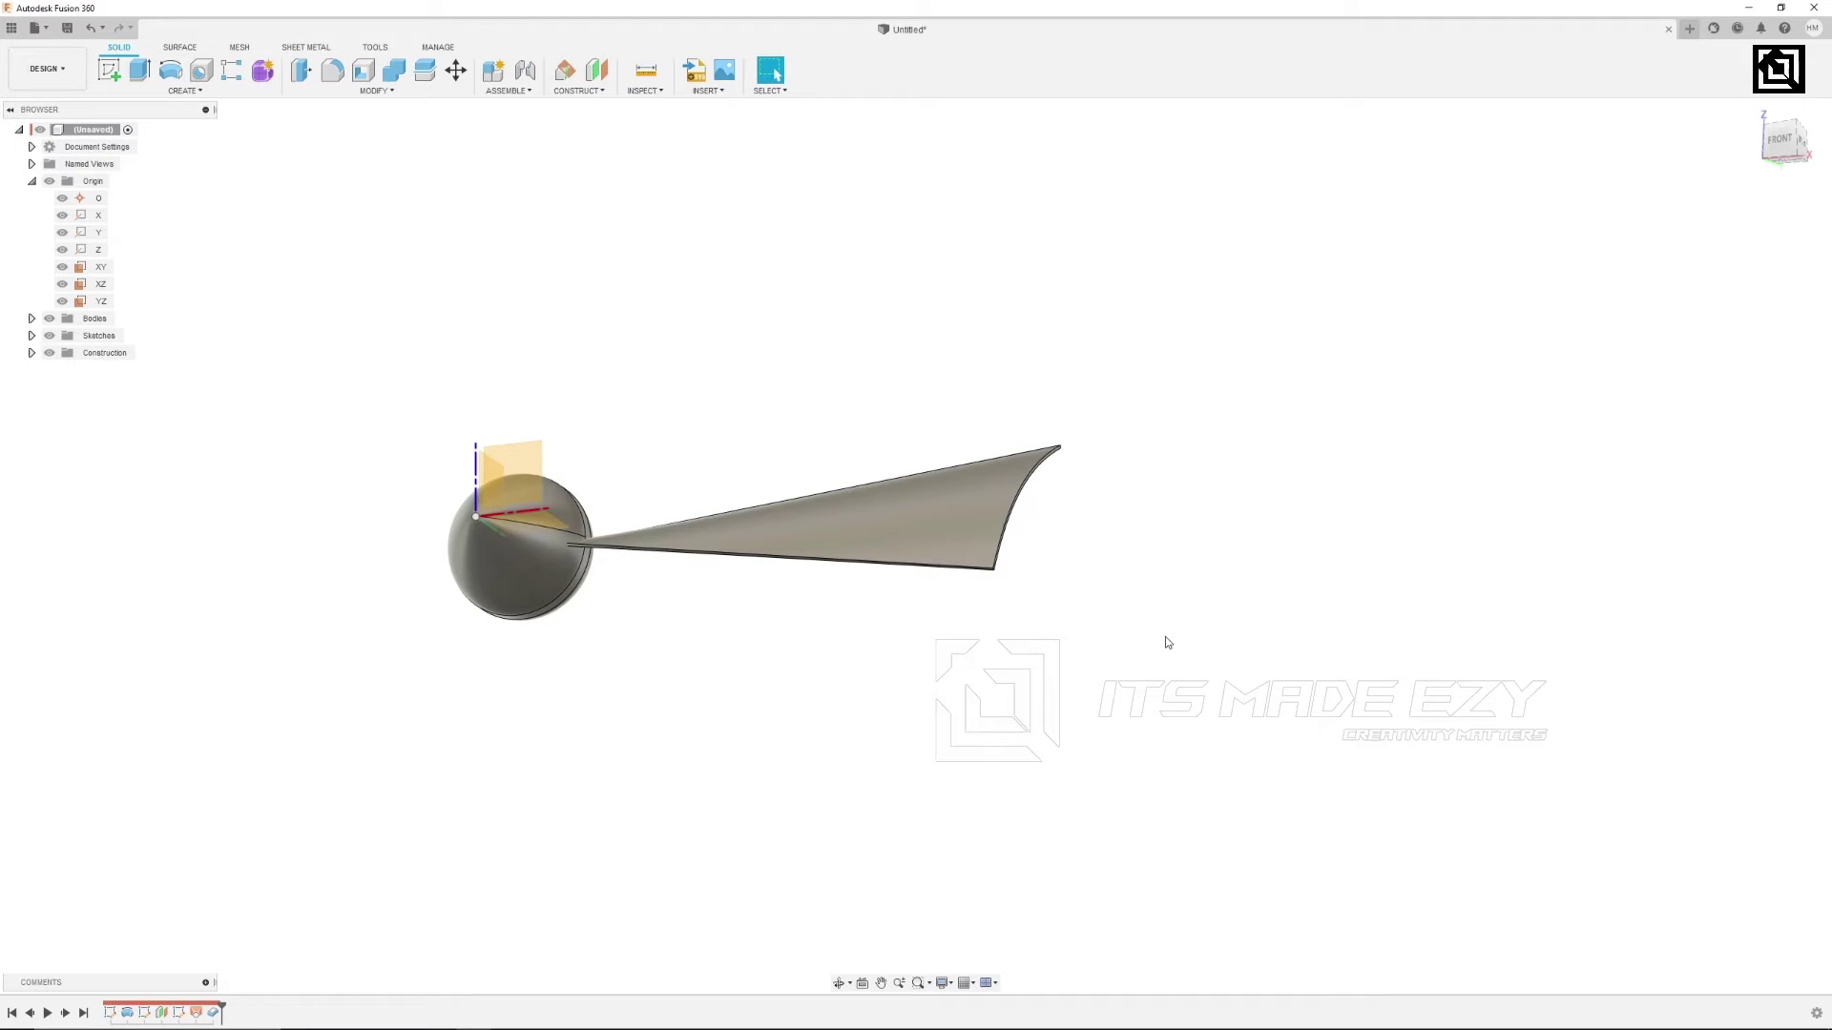
Reopen the blade's Thicken feature to check its operation setting and keep it as New Body.
mouse_move(1165, 658)
shift+middle_down()
mouse_move(1198, 658)
mouse_move(1196, 683)
mouse_move(1149, 671)
mouse_move(1183, 680)
shift+middle_up()
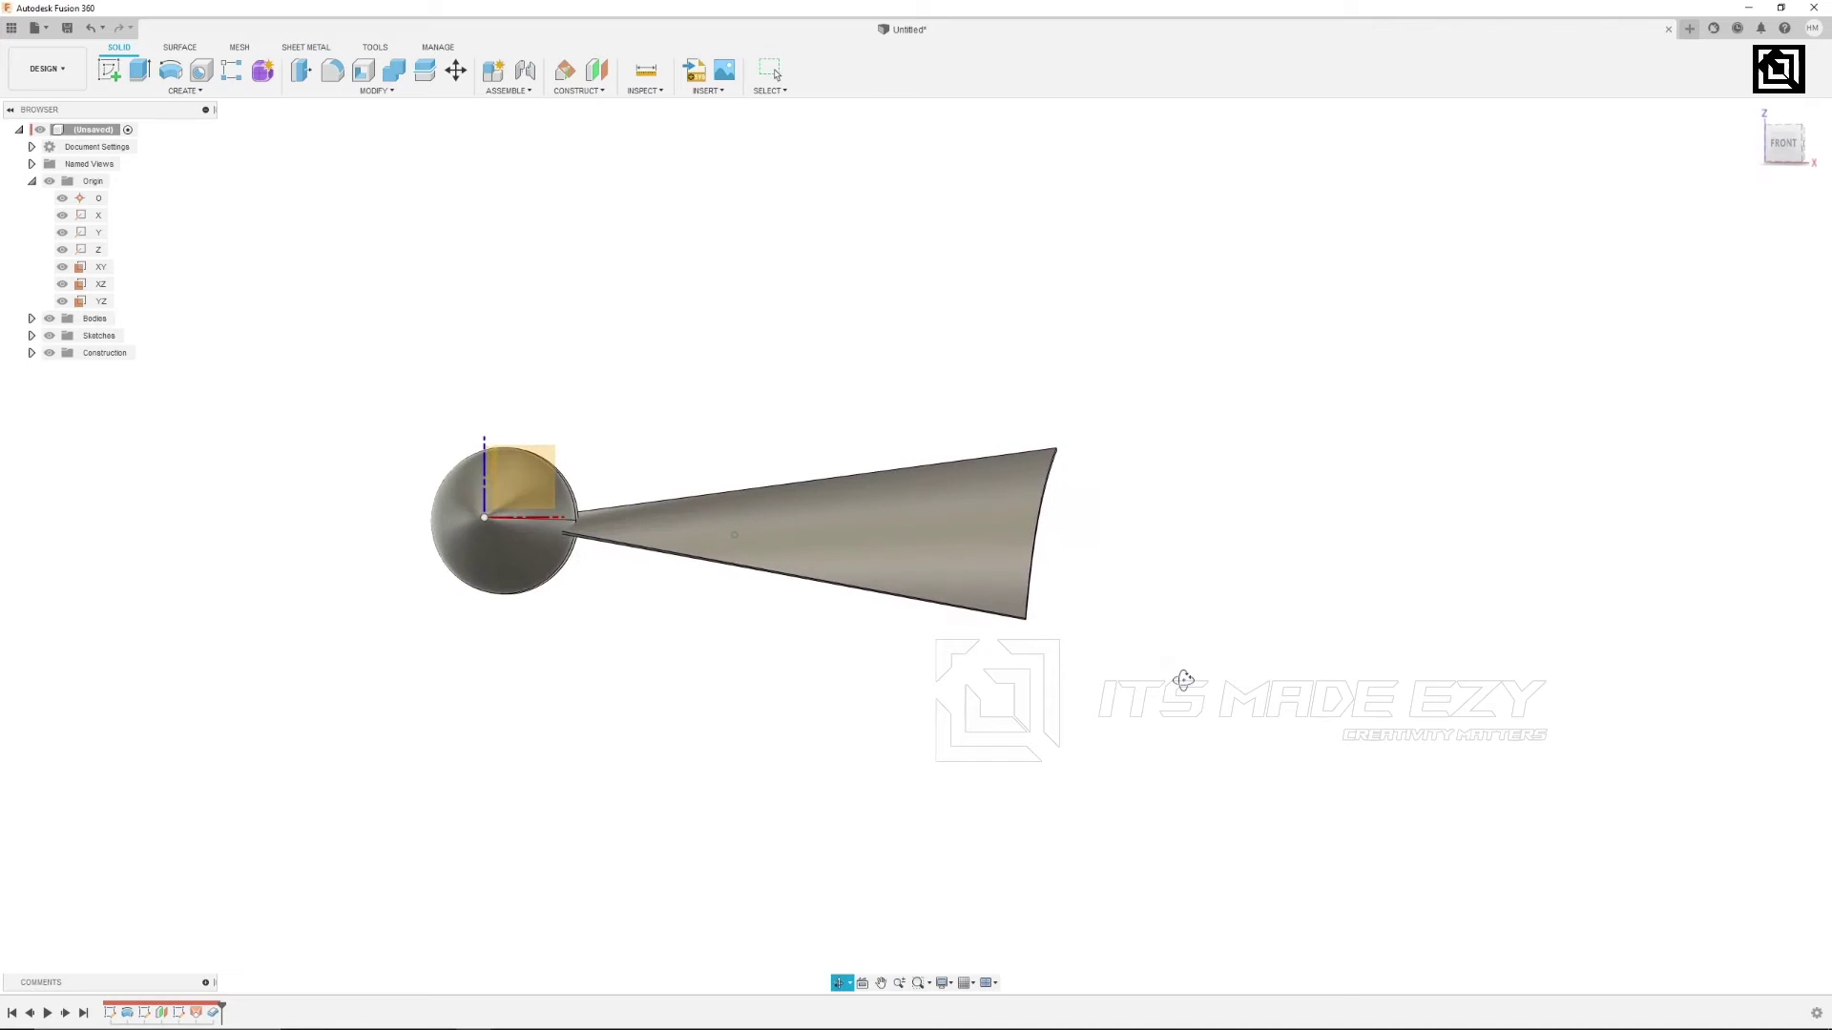
scroll(724, 650, down, 2)
middle_drag(724, 651, 761, 630)
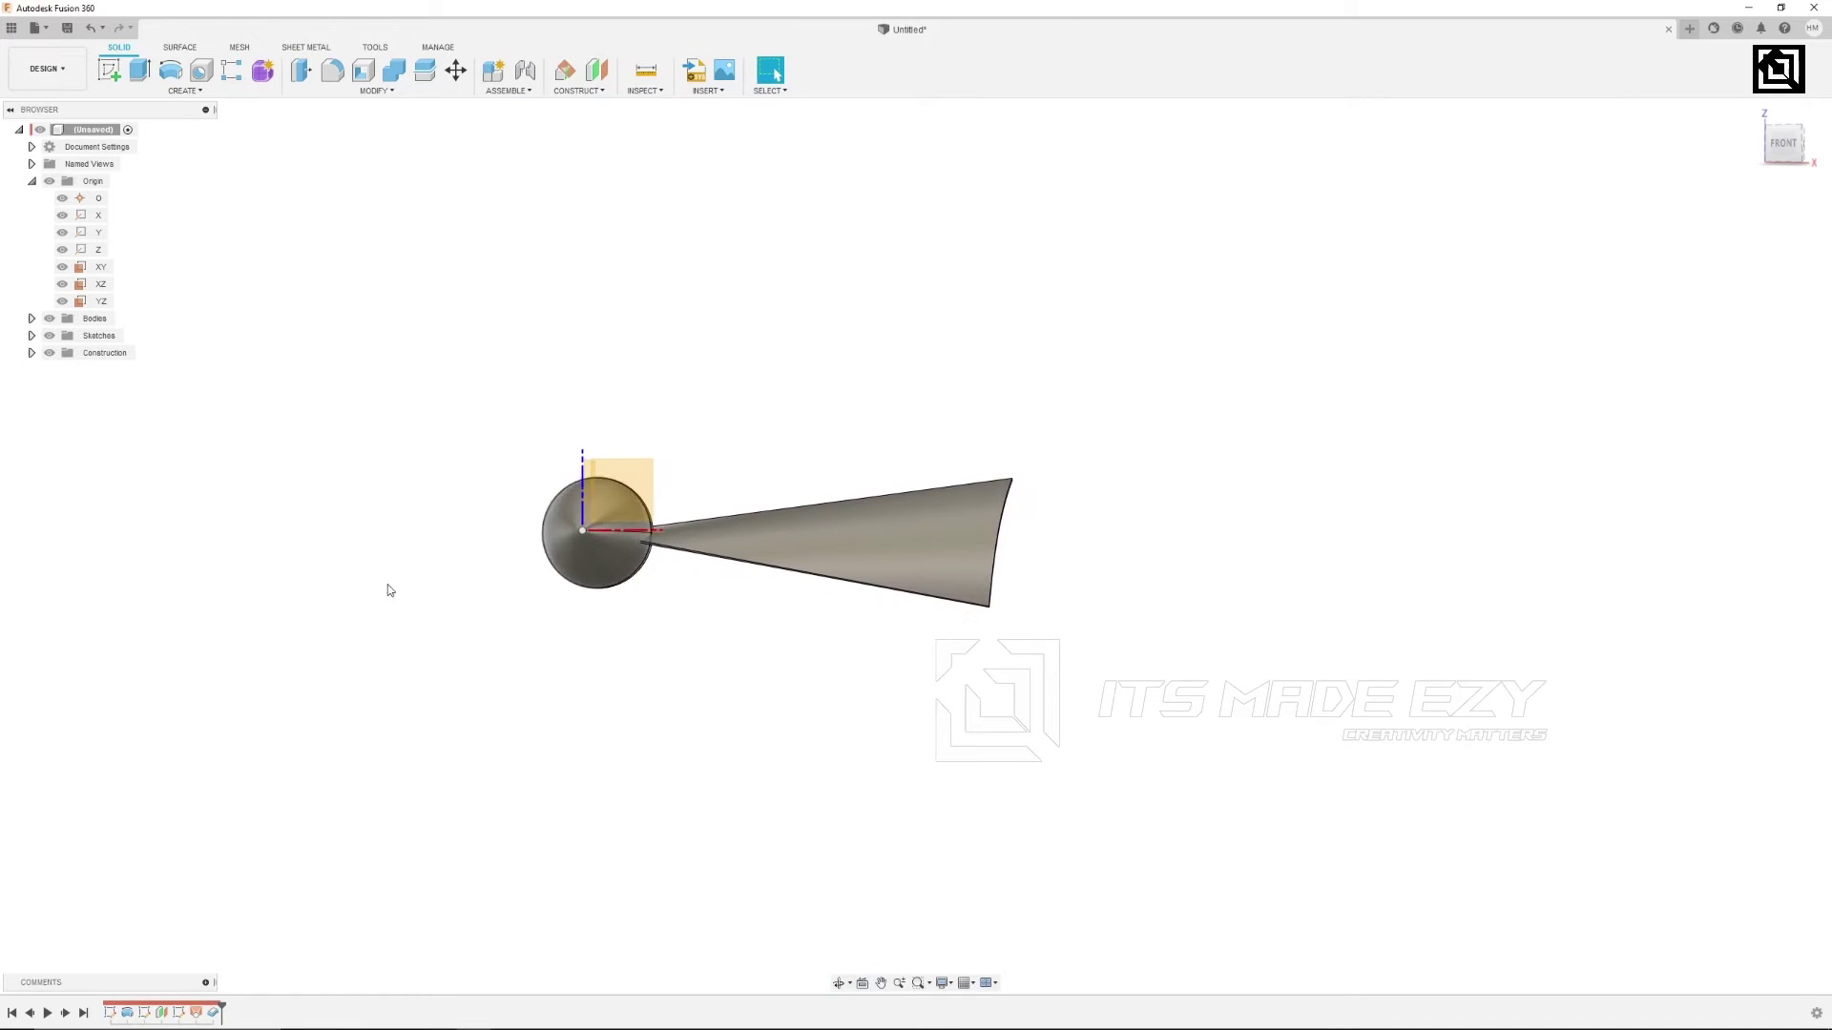
click(213, 1012)
right_click(213, 1013)
click(247, 904)
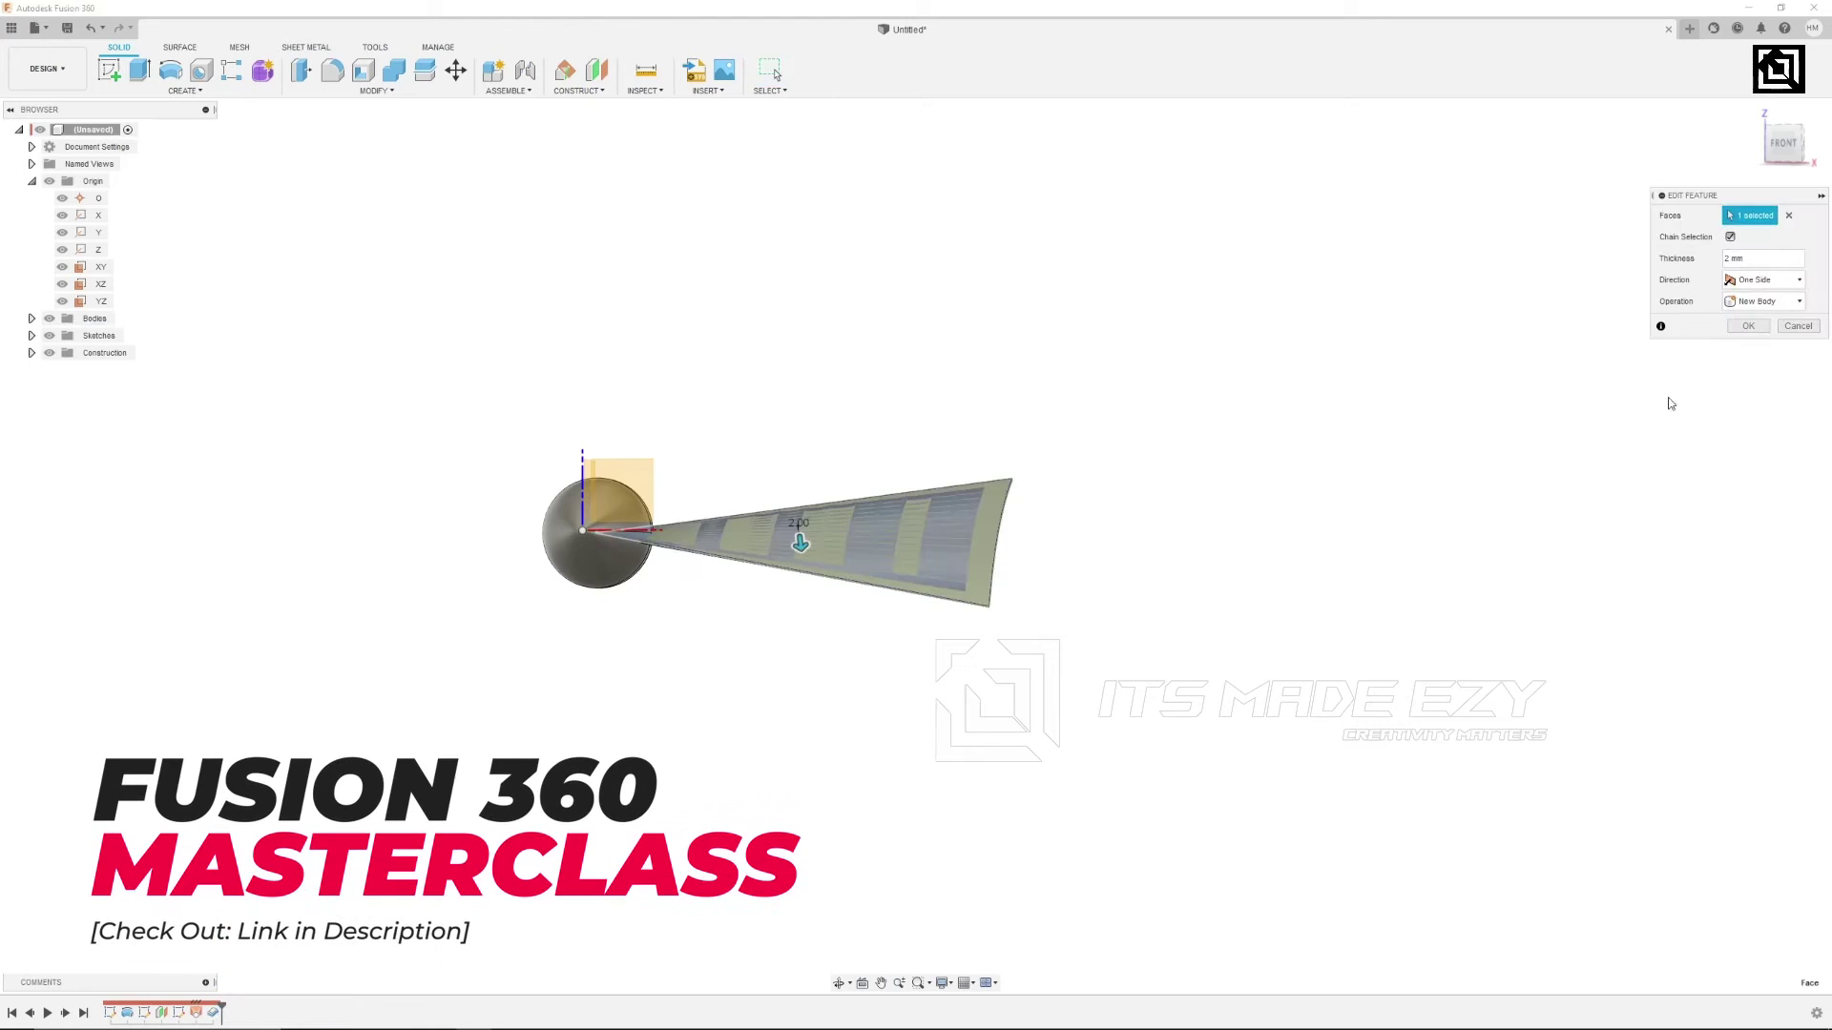
click(1740, 302)
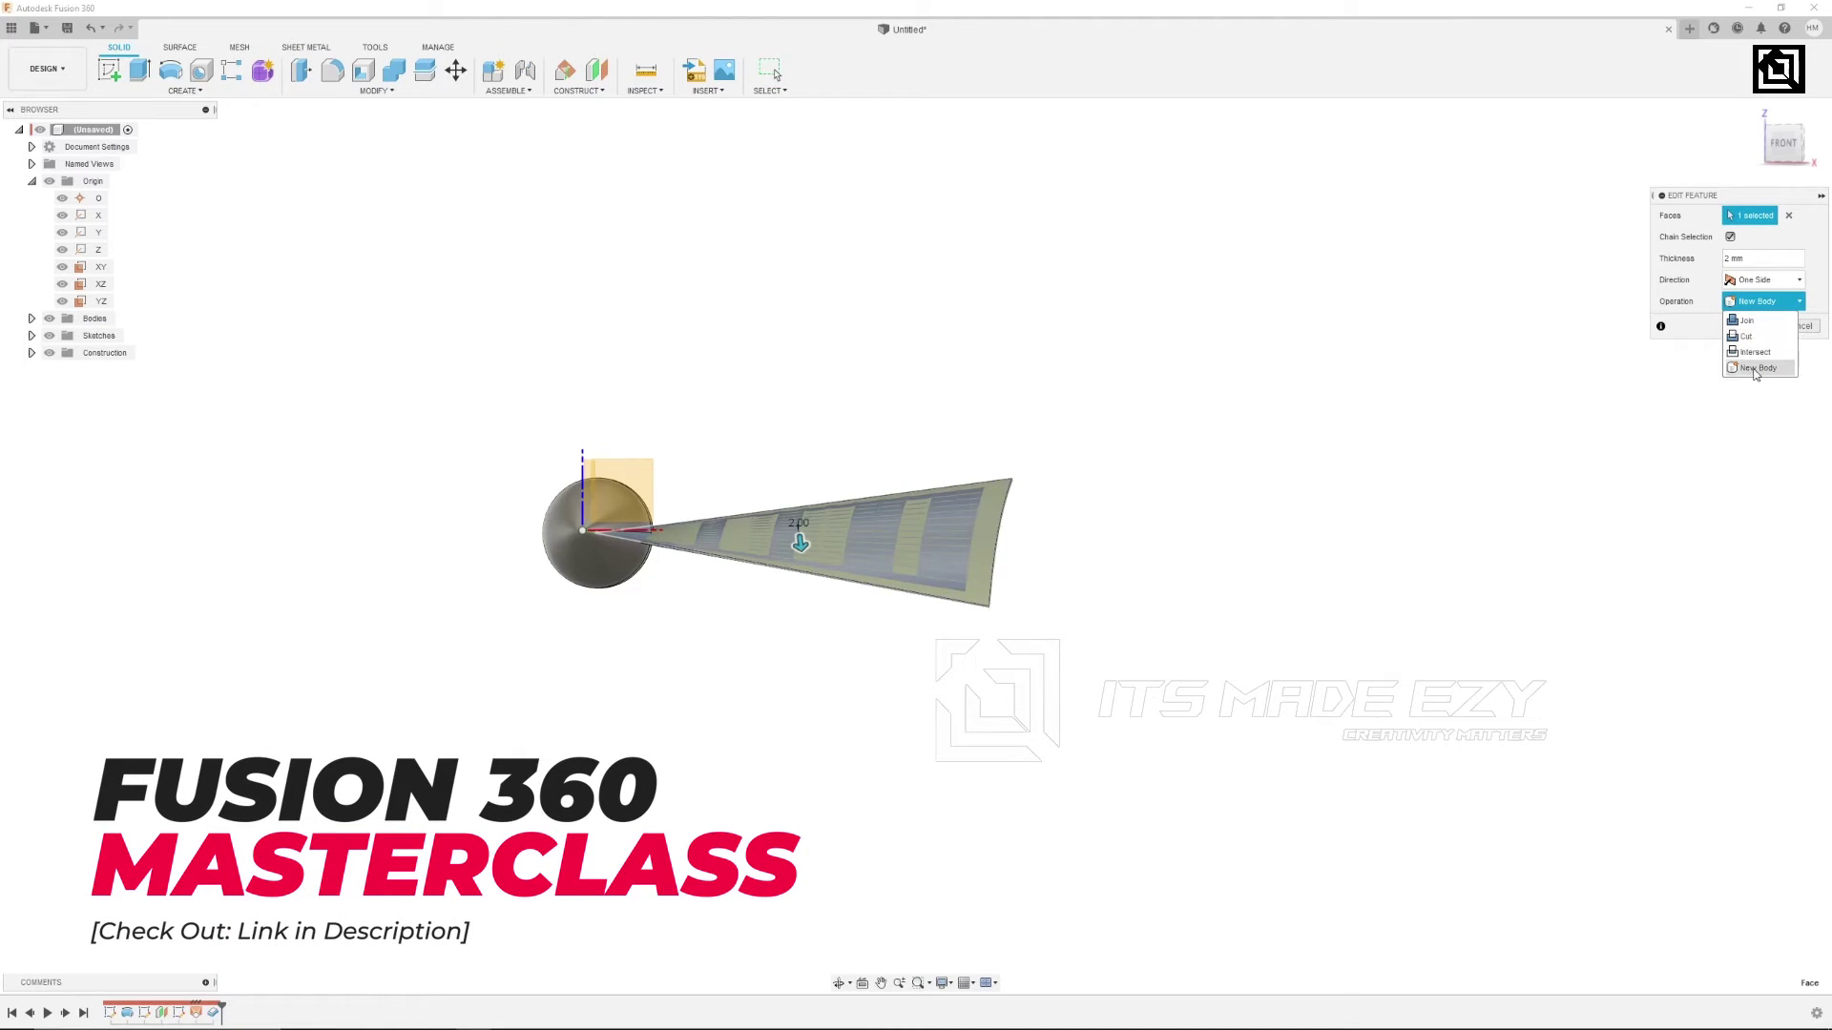
click(1758, 368)
click(1768, 326)
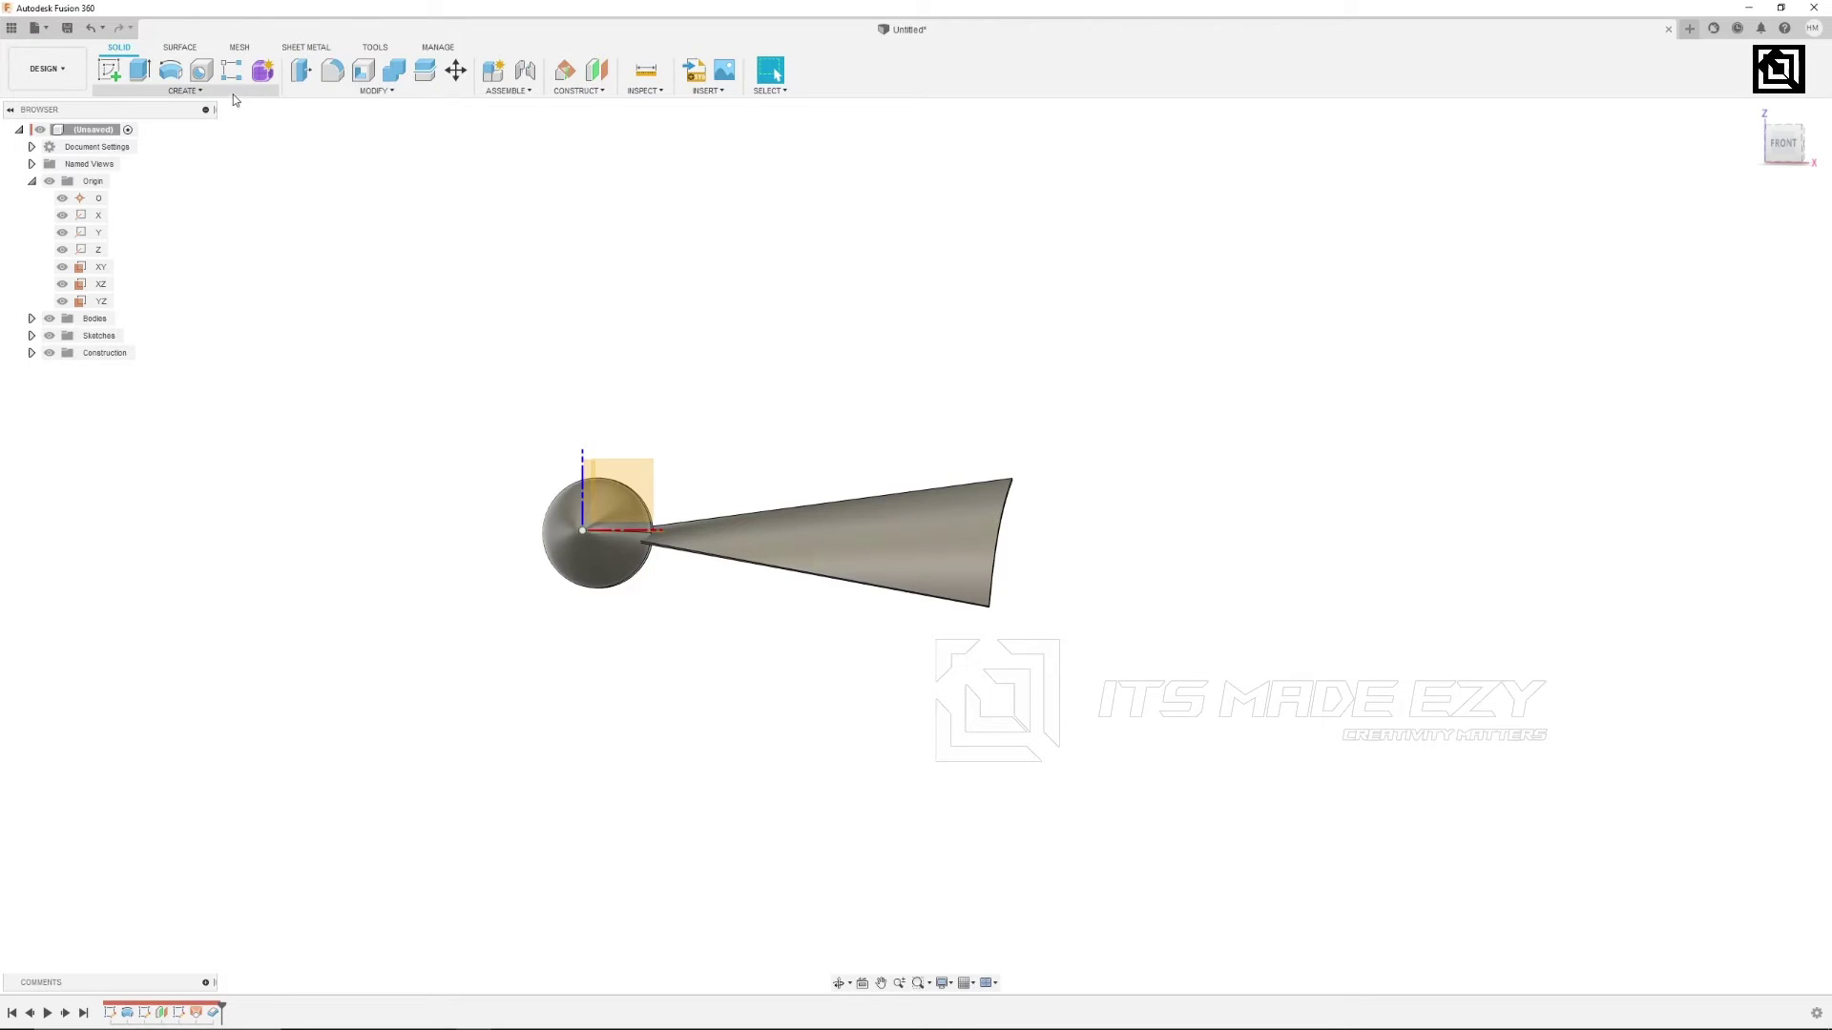
Try a full circular pattern of the blade's face around the hub with quantity 23, and roll the timeline back before it.
click(185, 91)
mouse_move(191, 408)
click(250, 424)
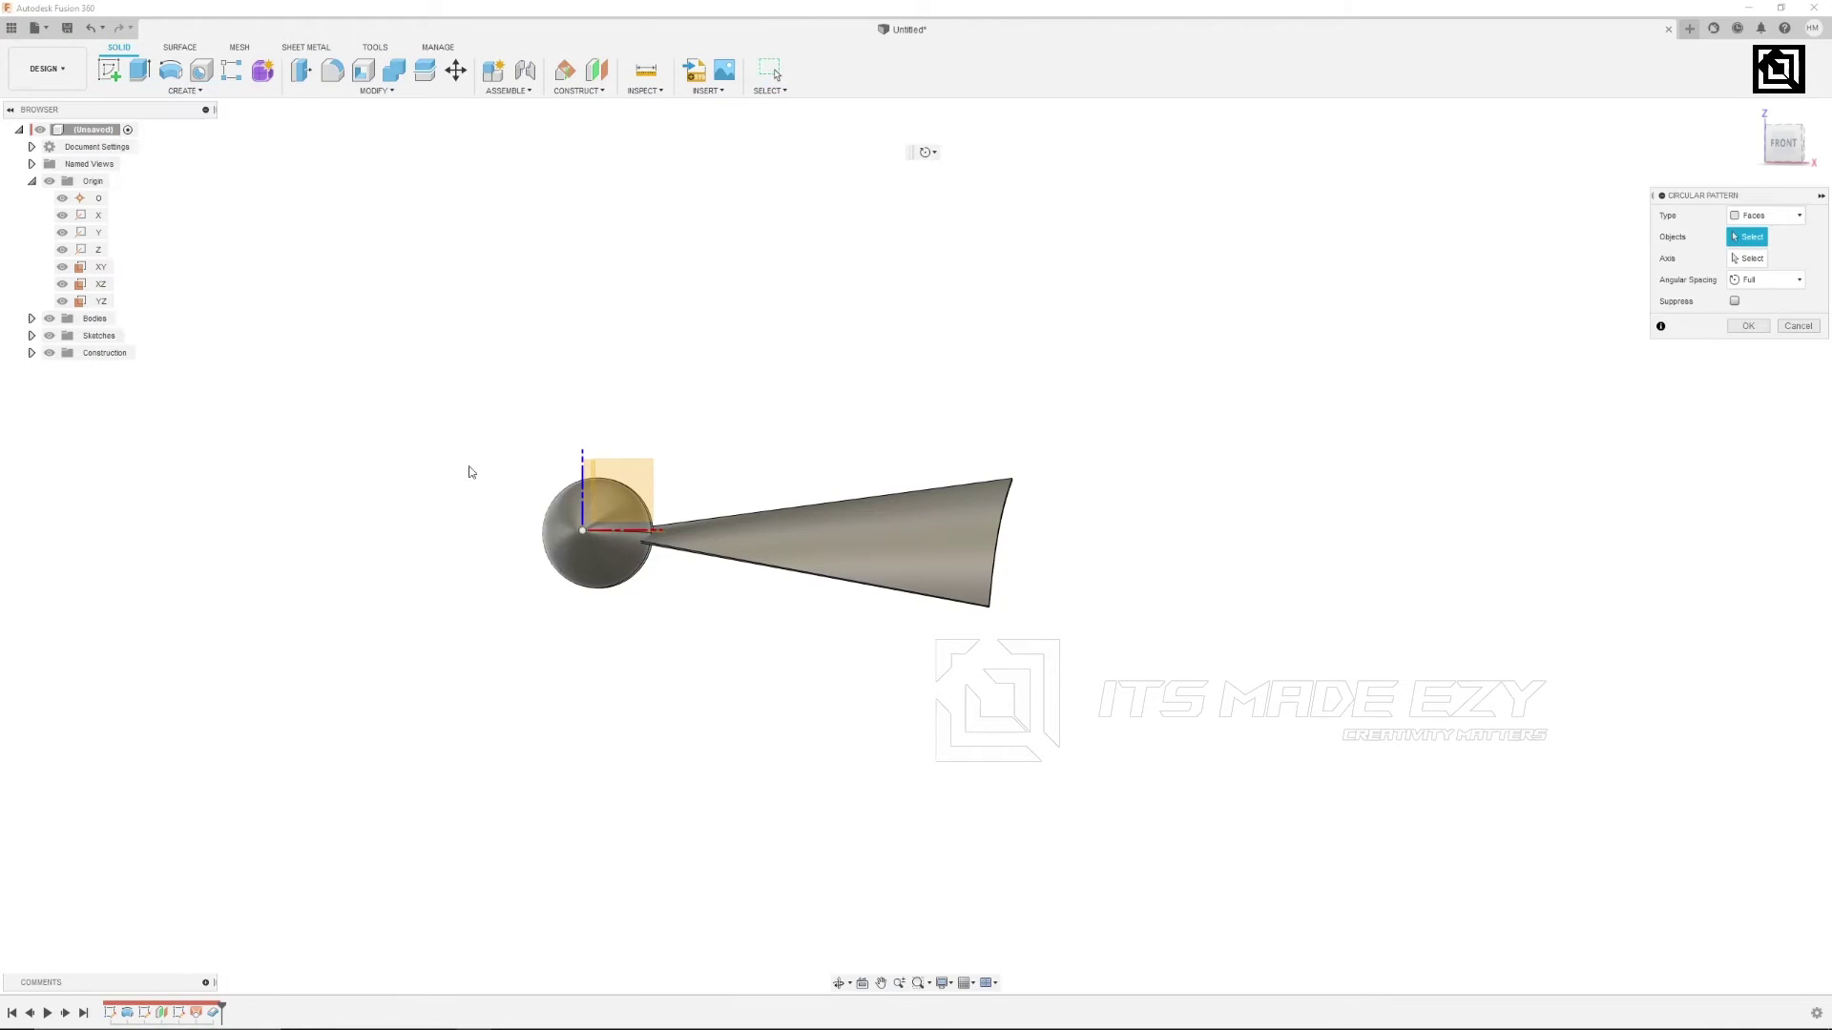
click(853, 549)
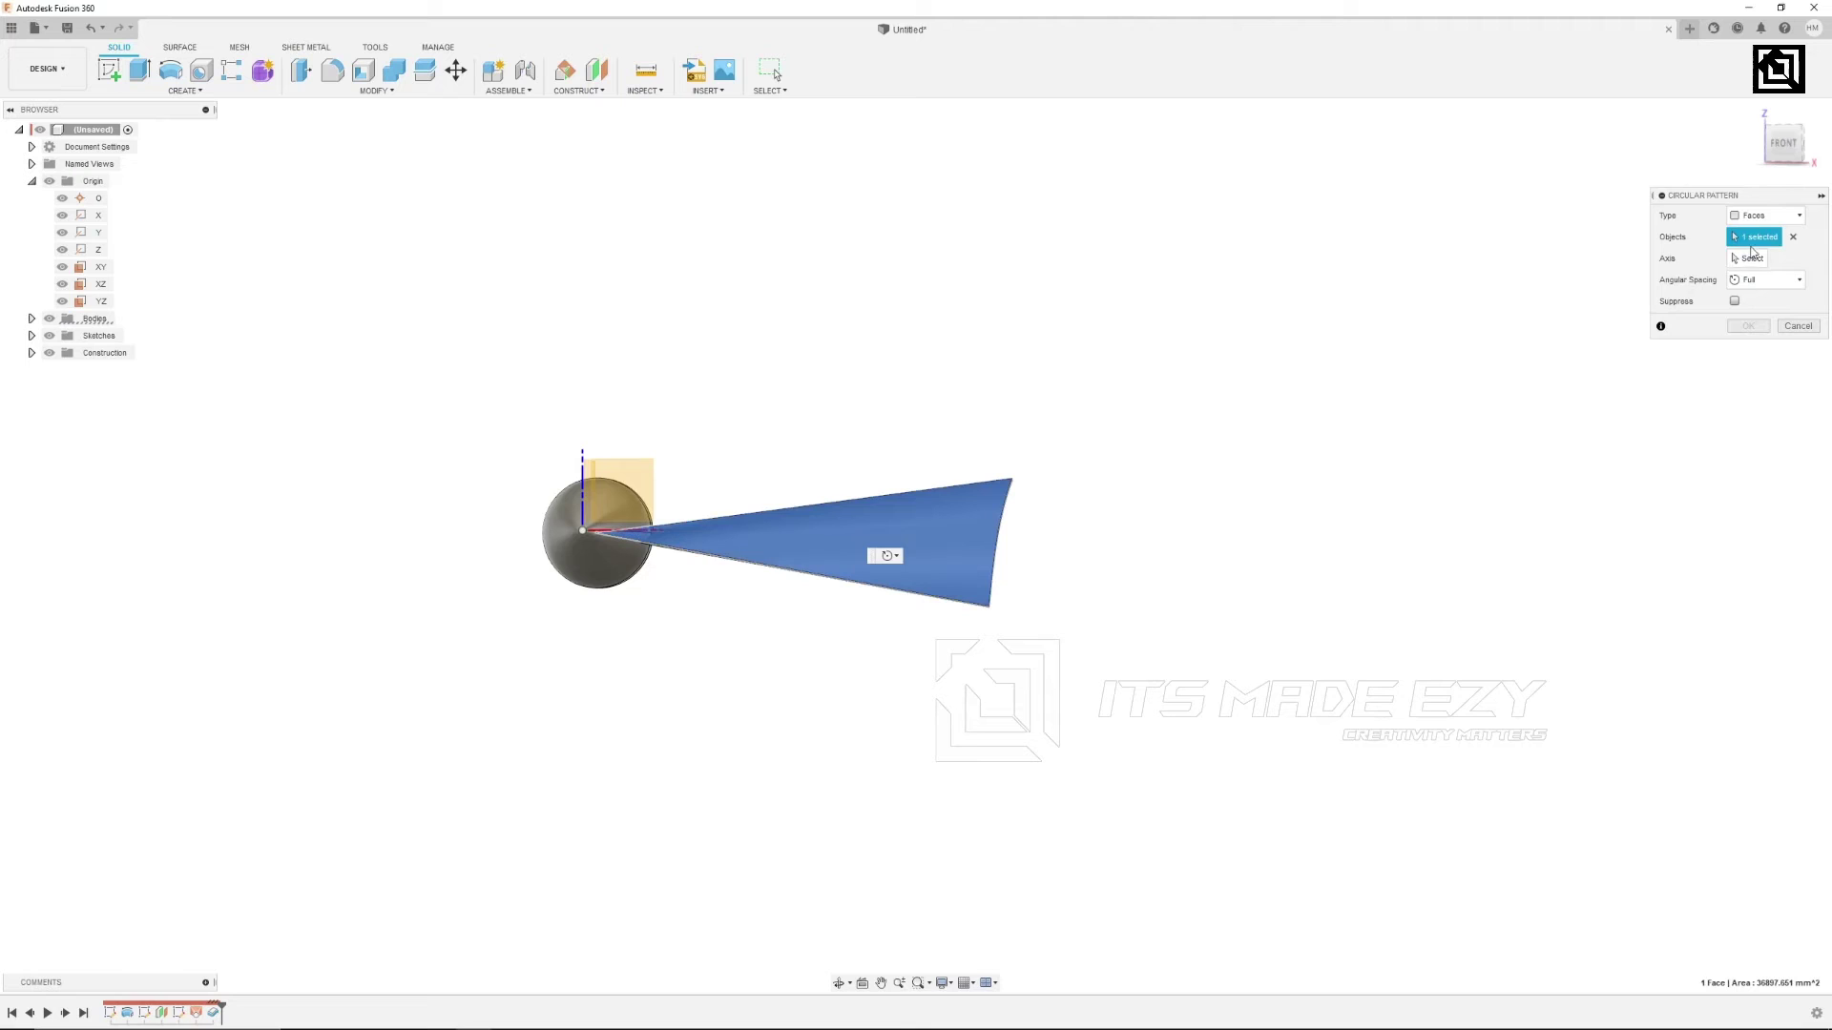
click(641, 573)
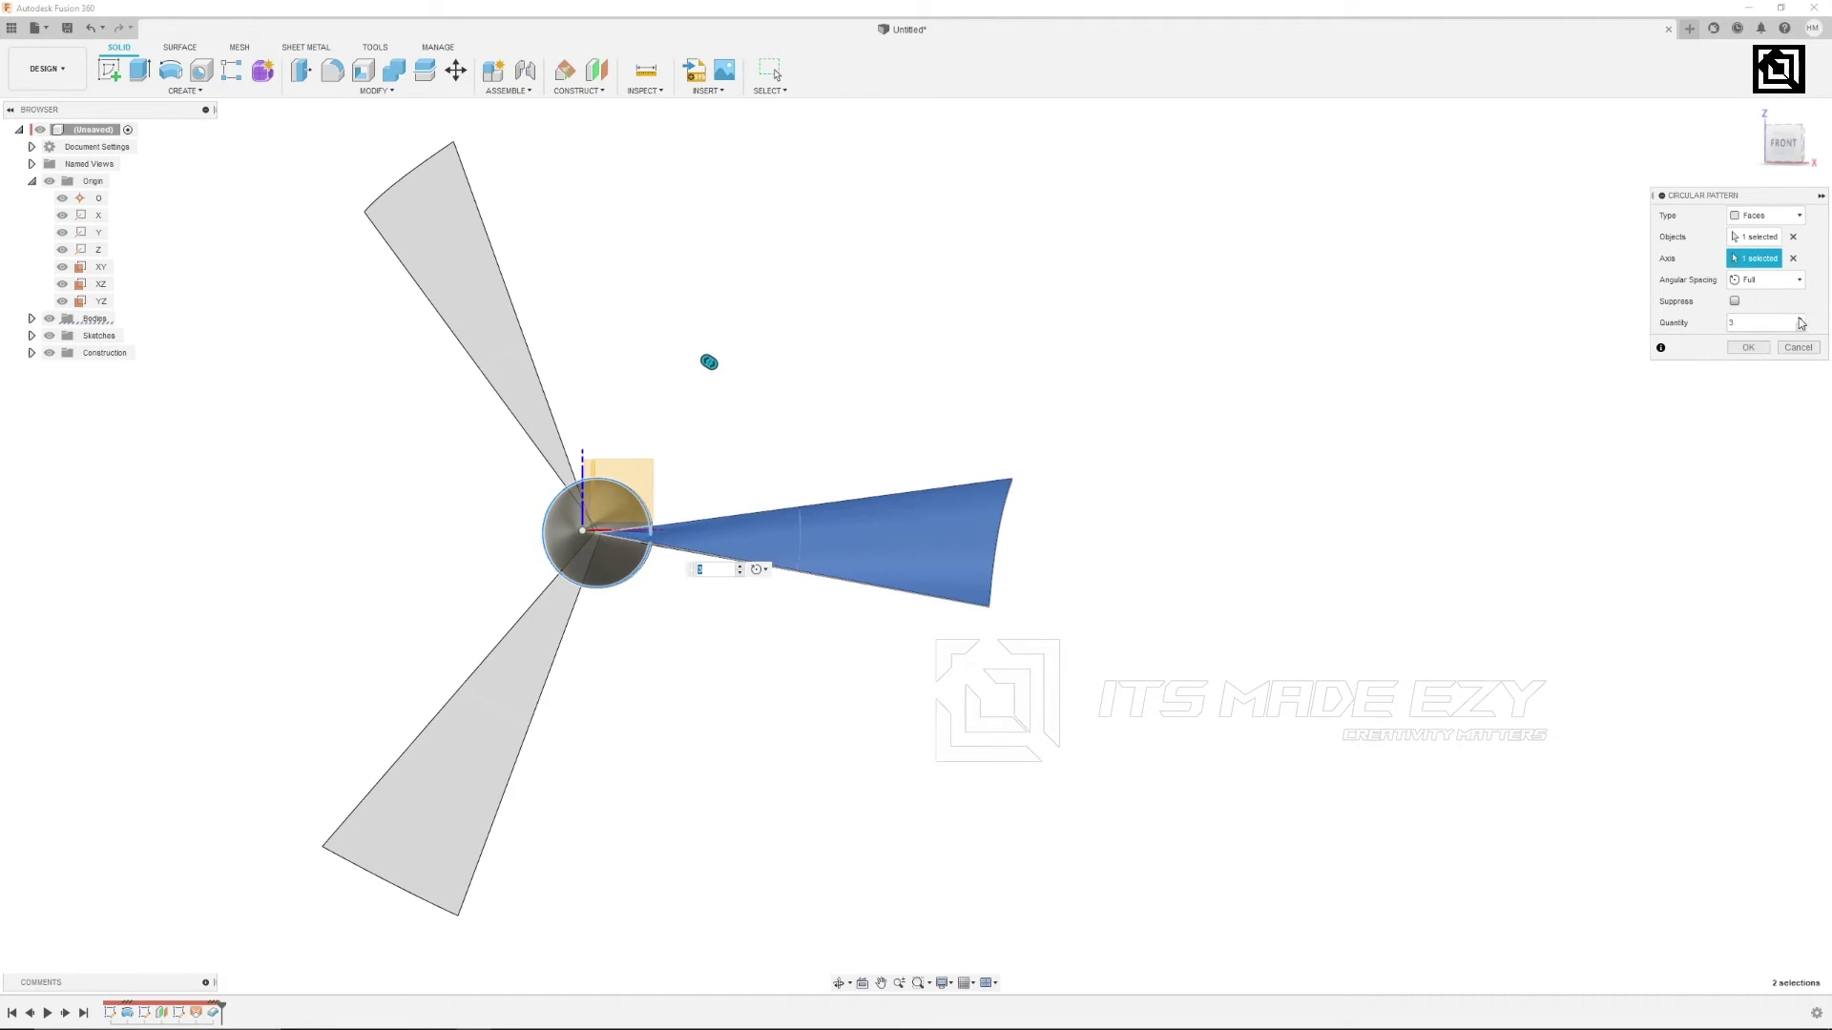
drag(707, 362, 802, 523)
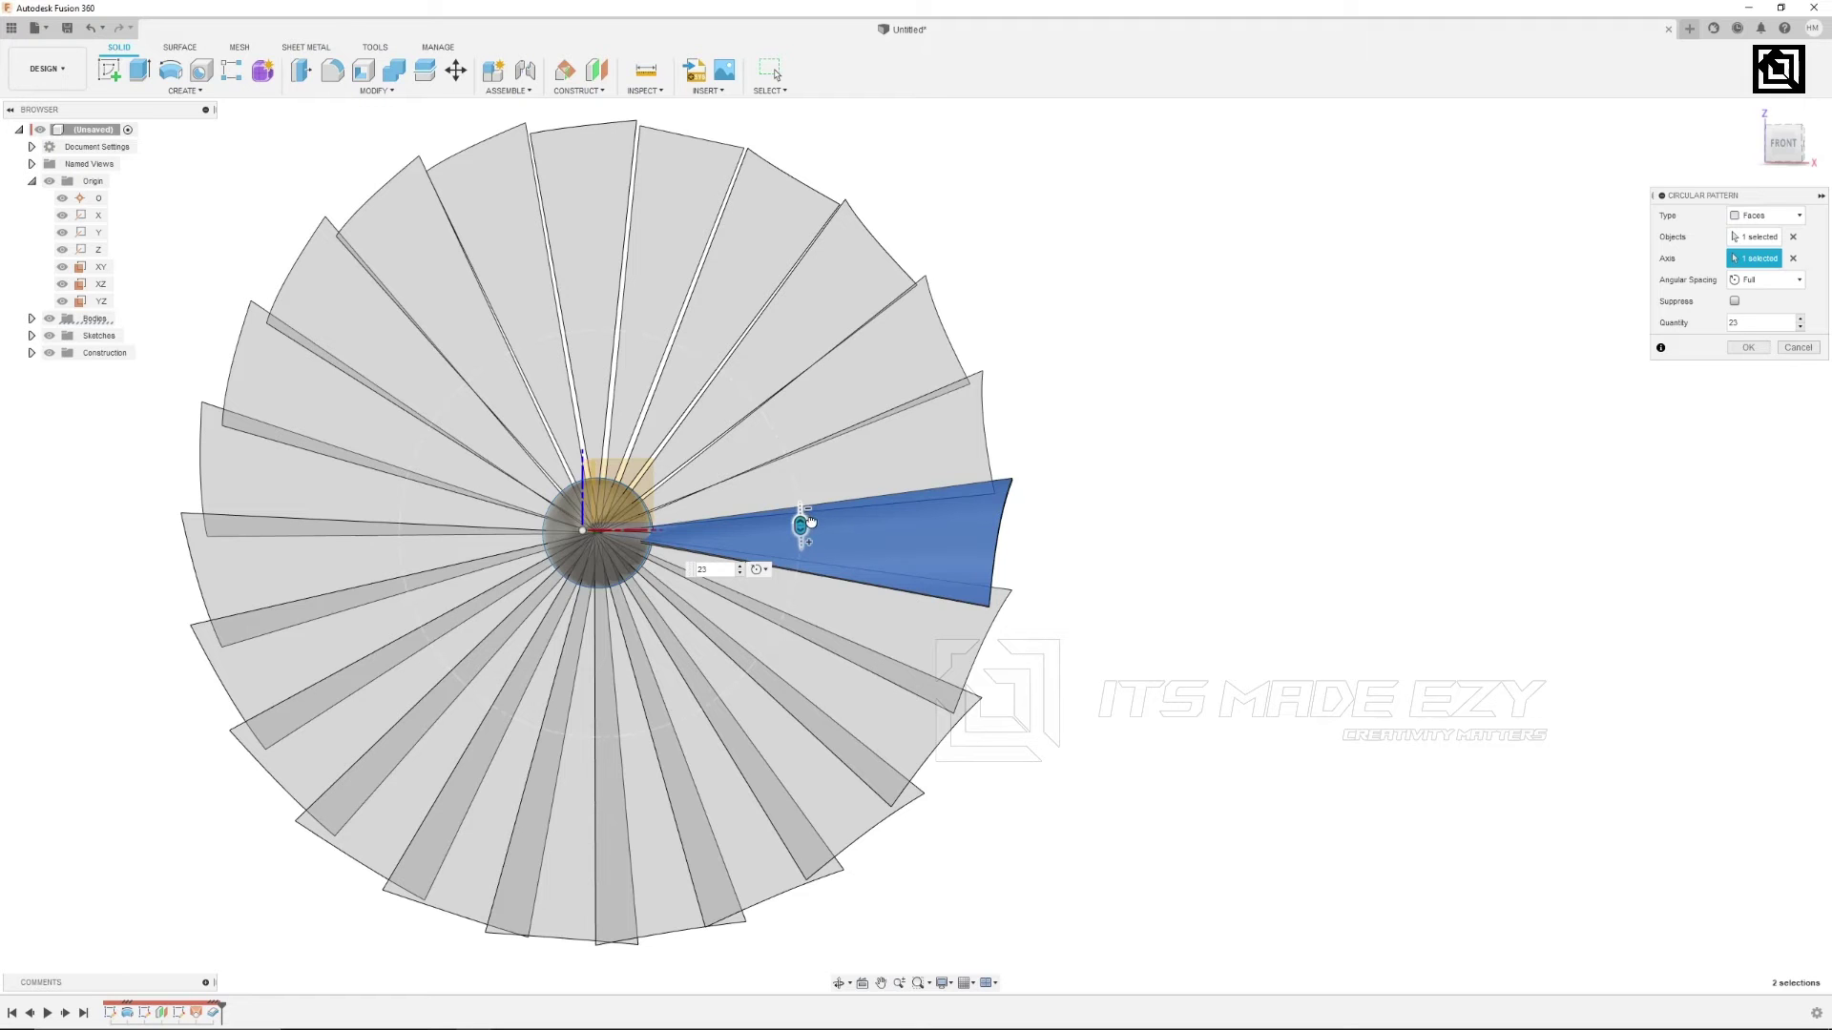
mouse_move(873, 458)
shift+middle_down()
mouse_move(850, 438)
mouse_move(843, 467)
shift+middle_up()
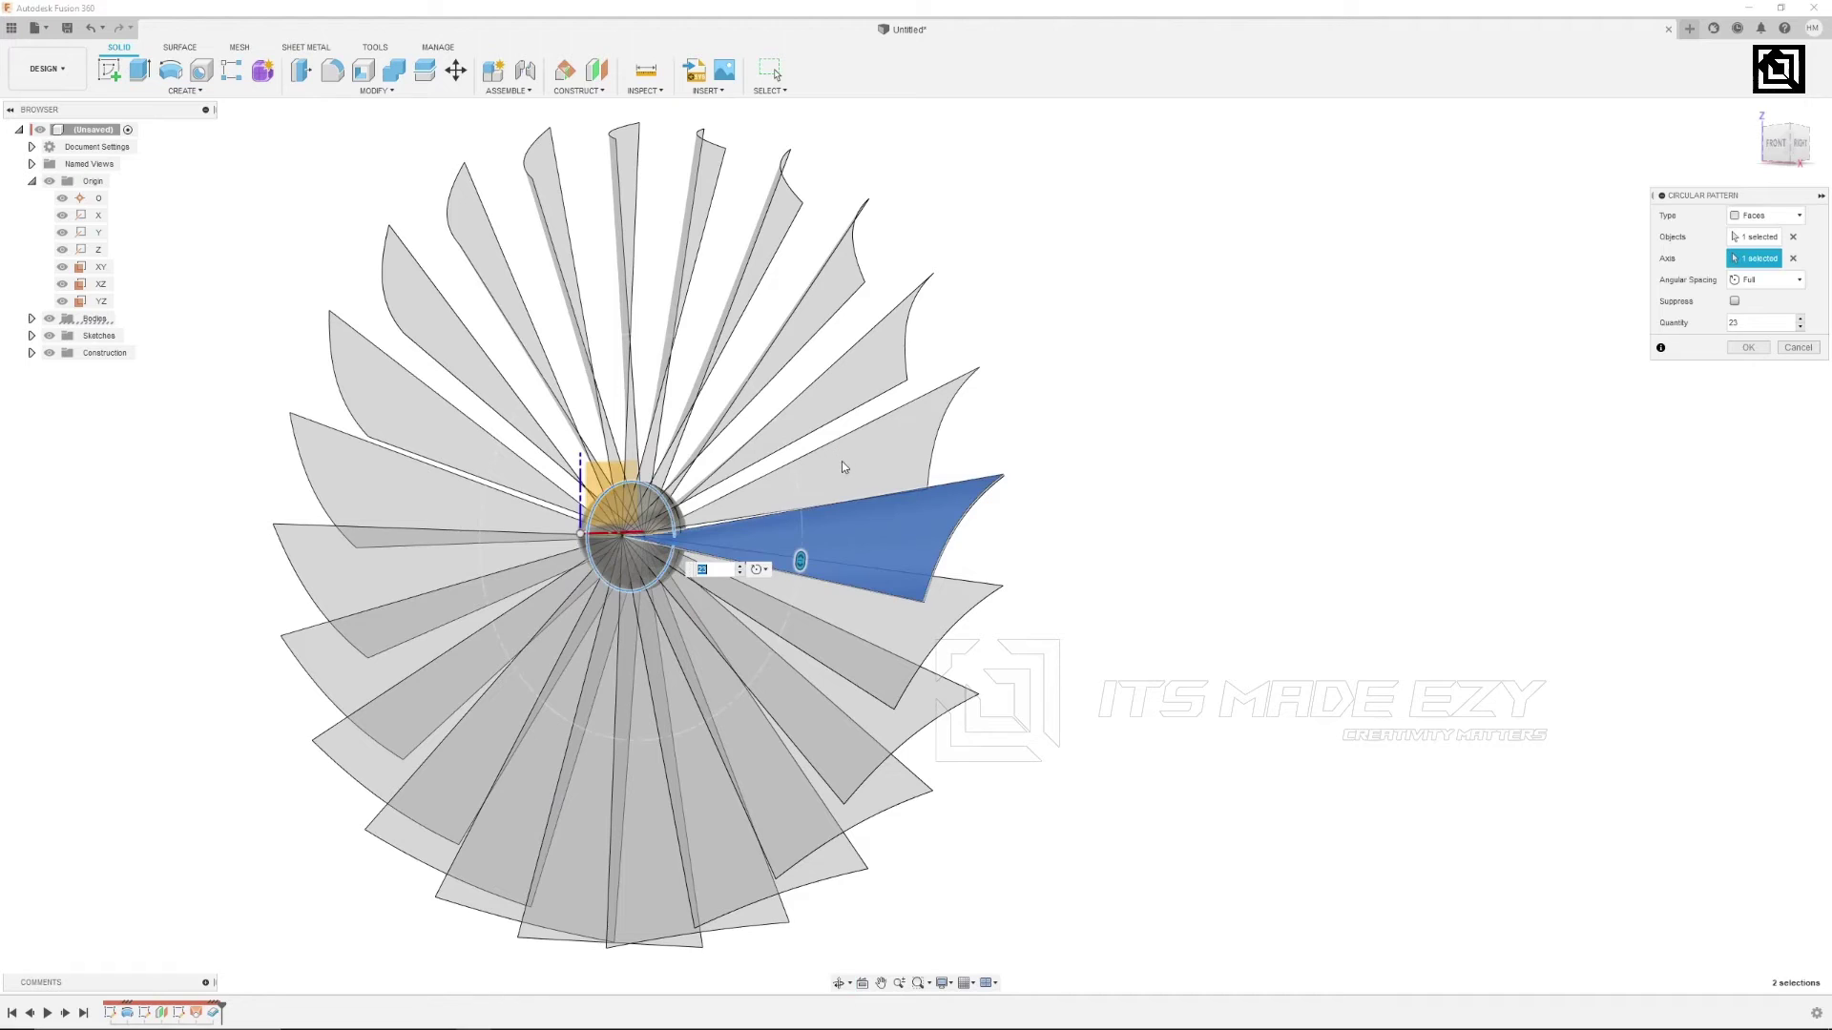
click(1749, 348)
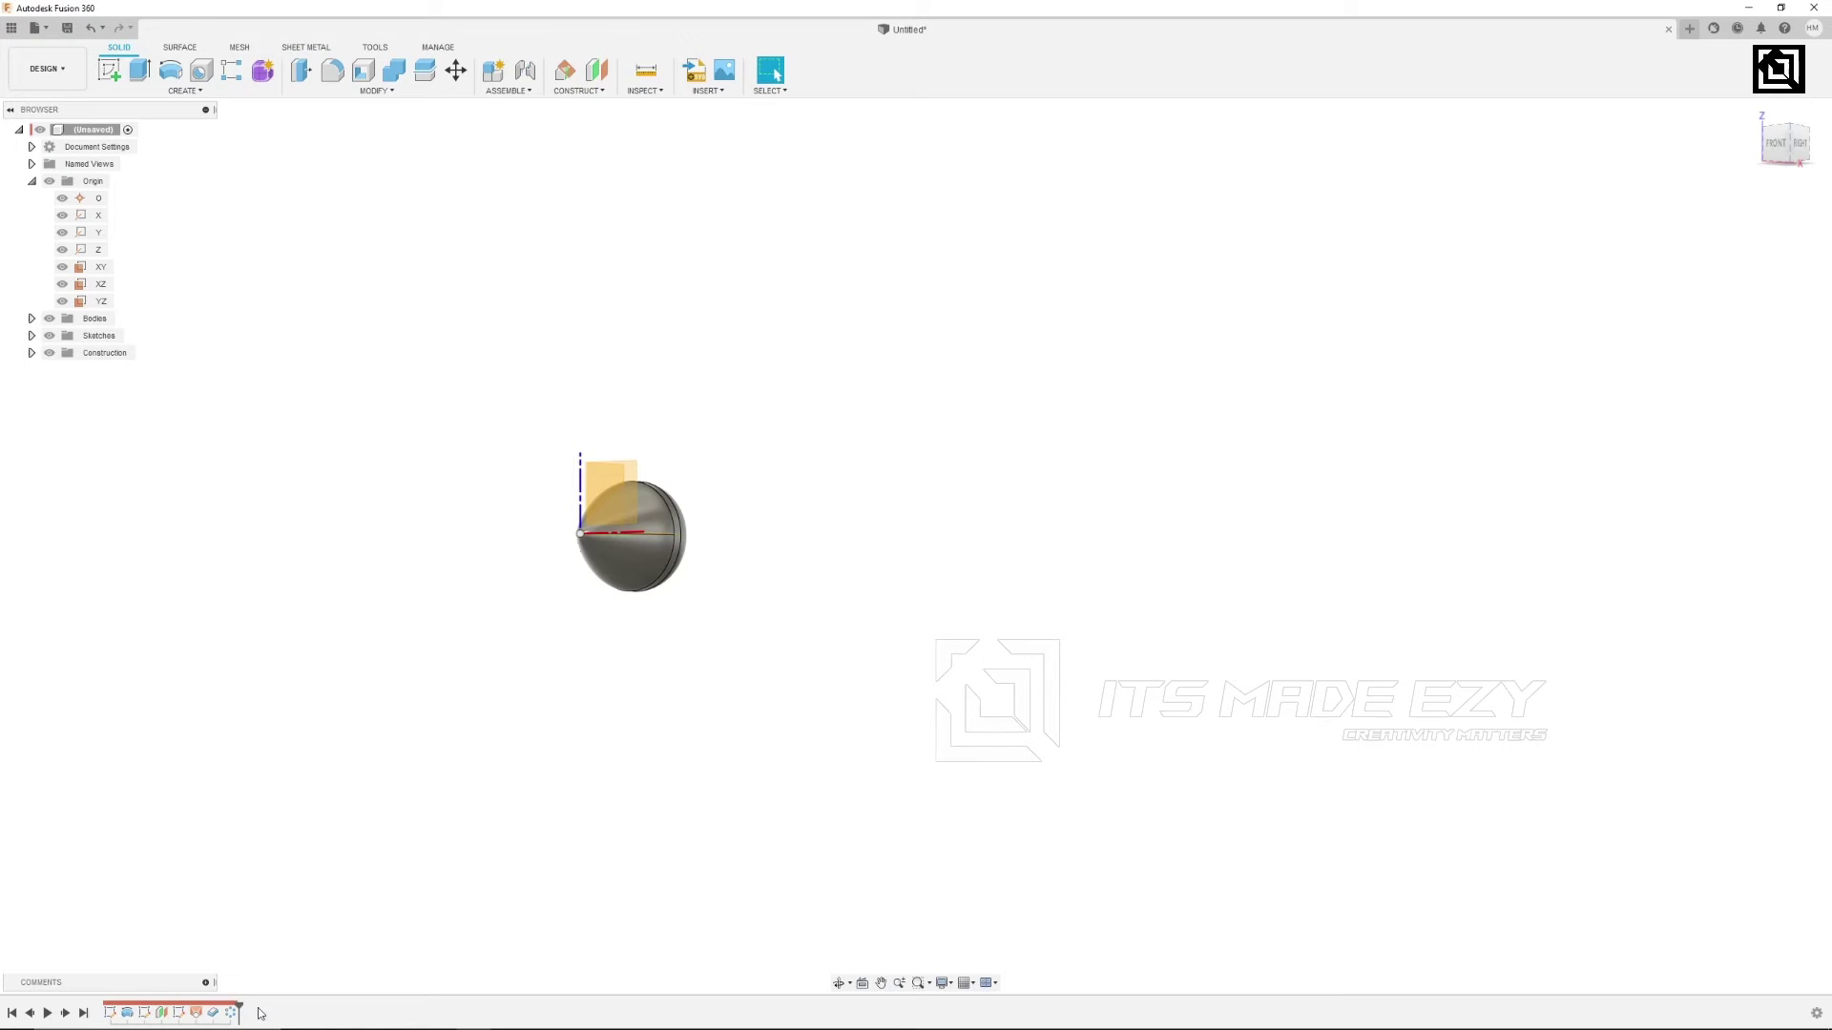
drag(241, 1009, 221, 1009)
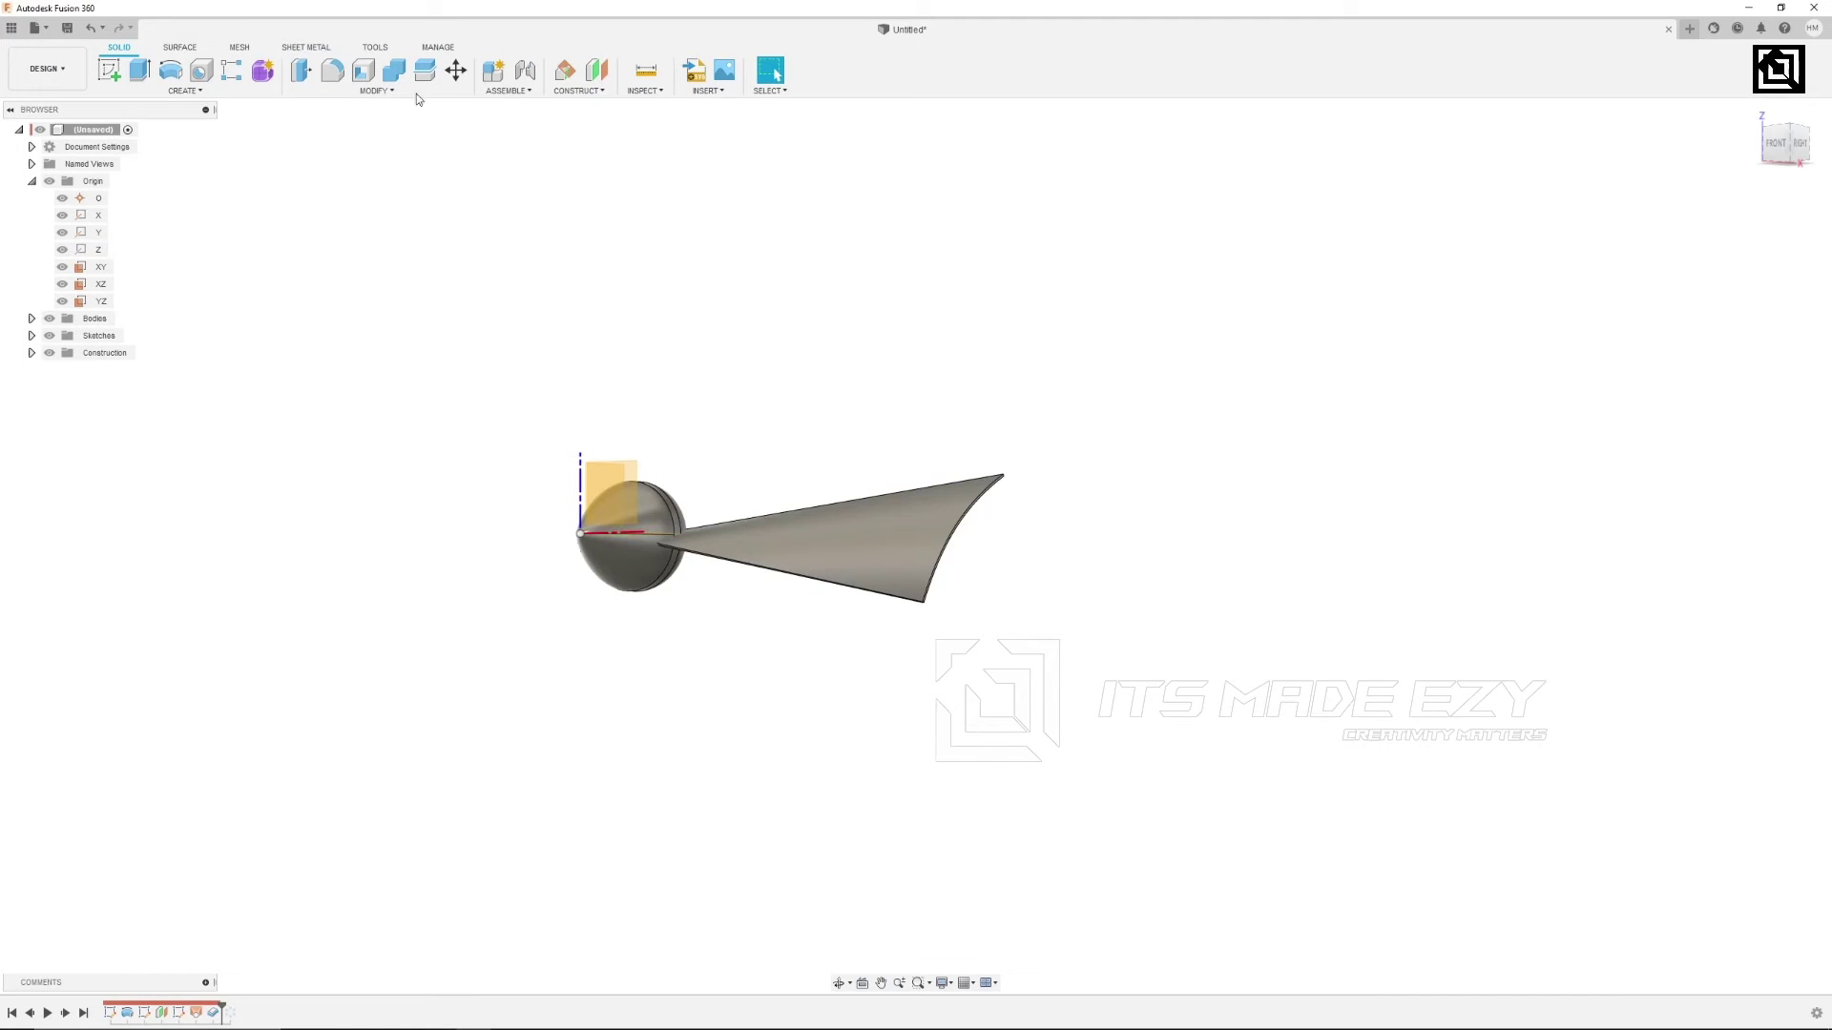
Create a full circular pattern of the blade as a body, using the hub's circular edge as axis and quantity 23.
click(185, 91)
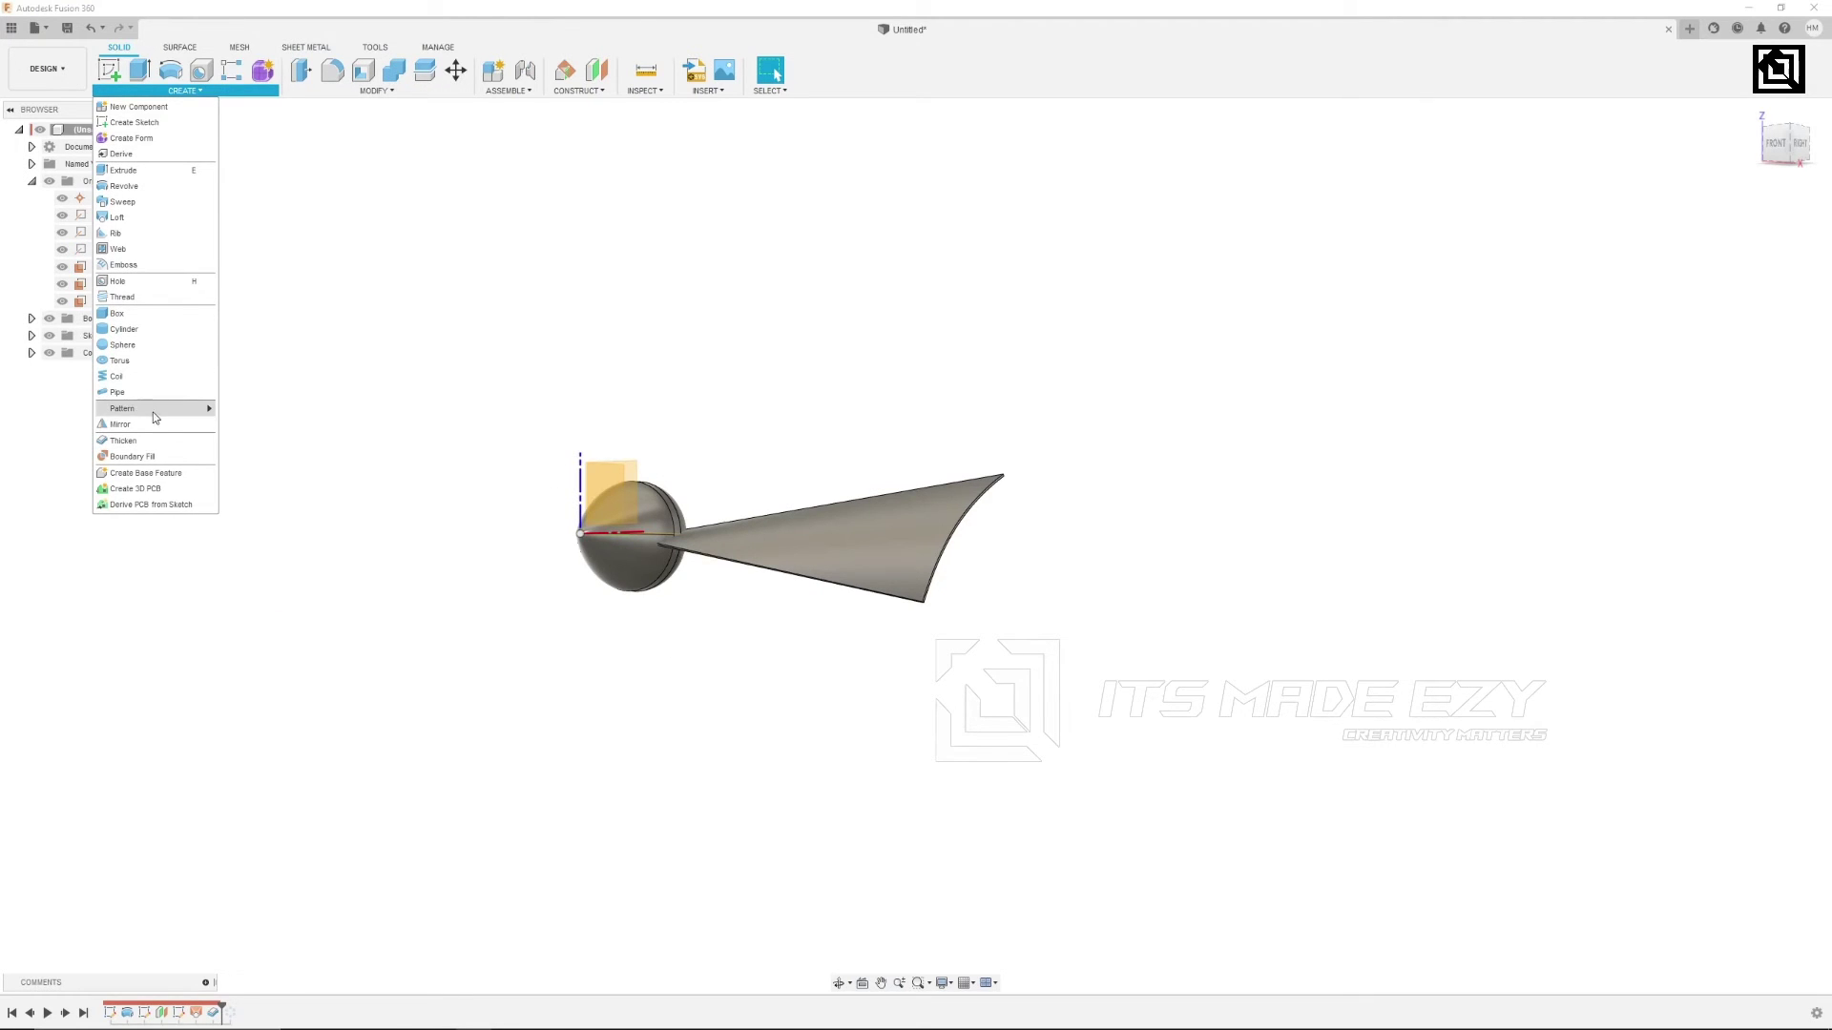
click(257, 424)
click(816, 513)
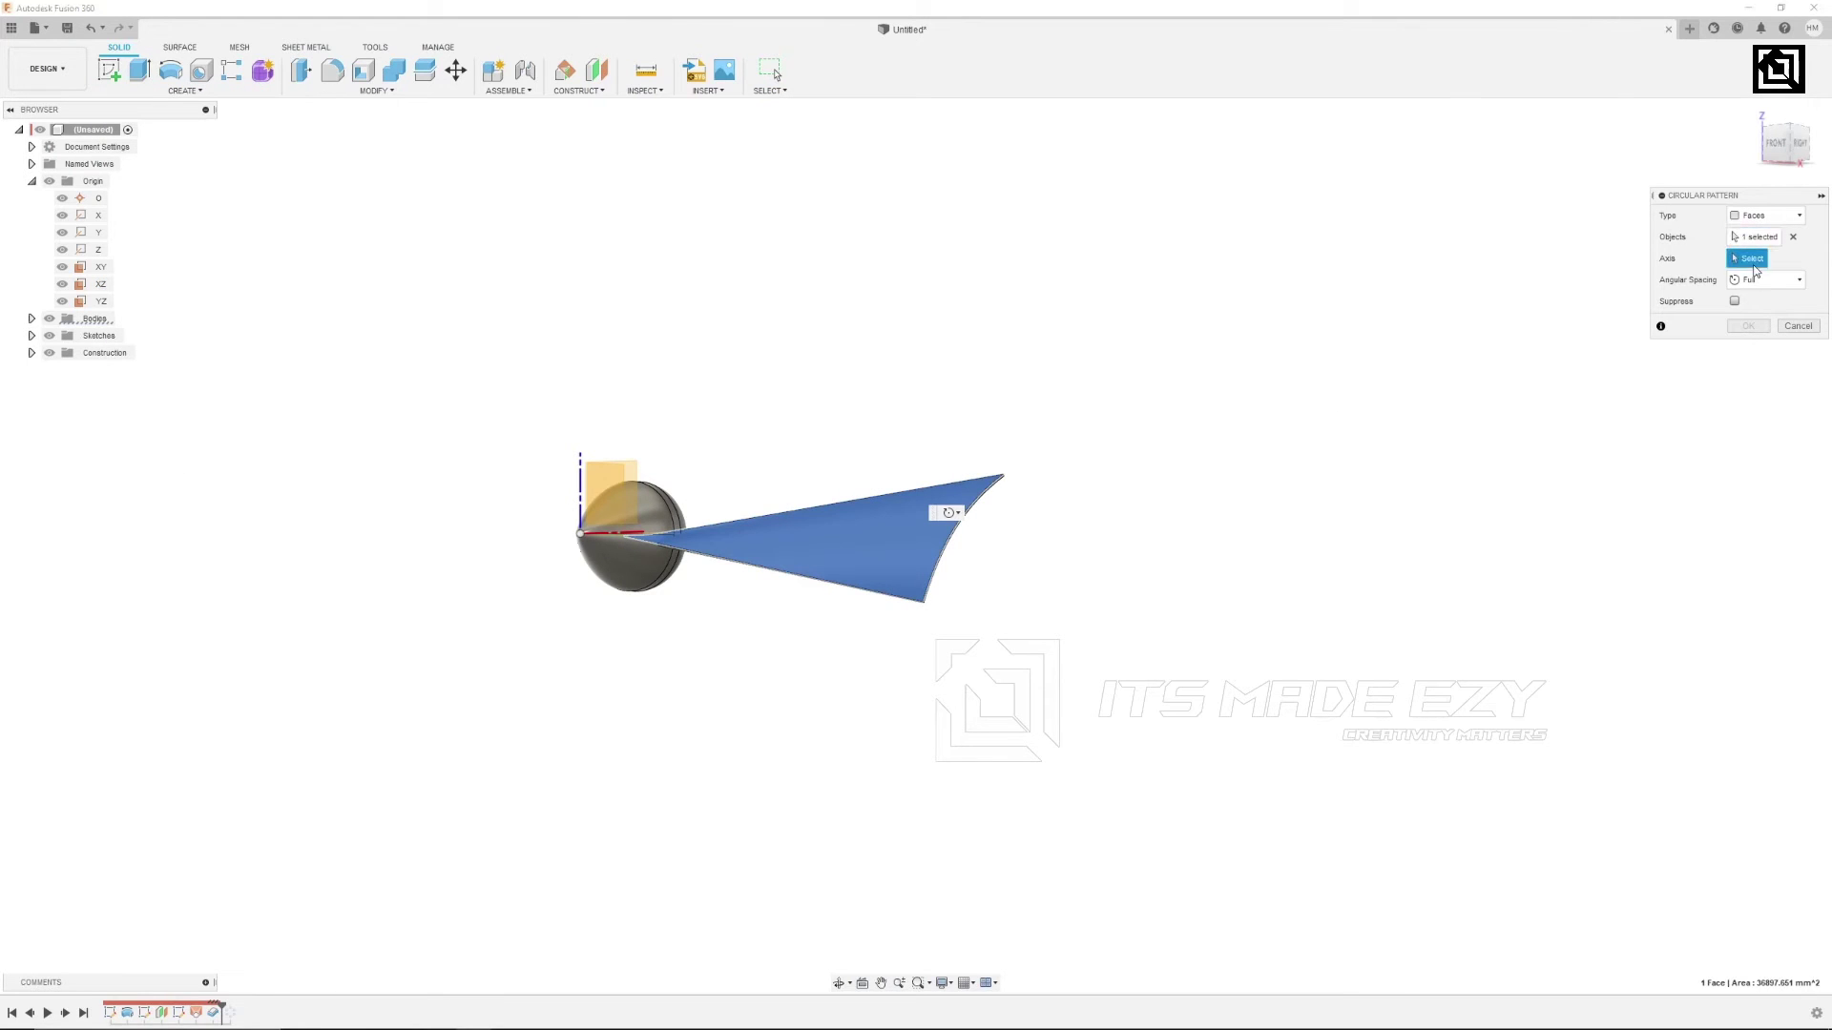
click(664, 504)
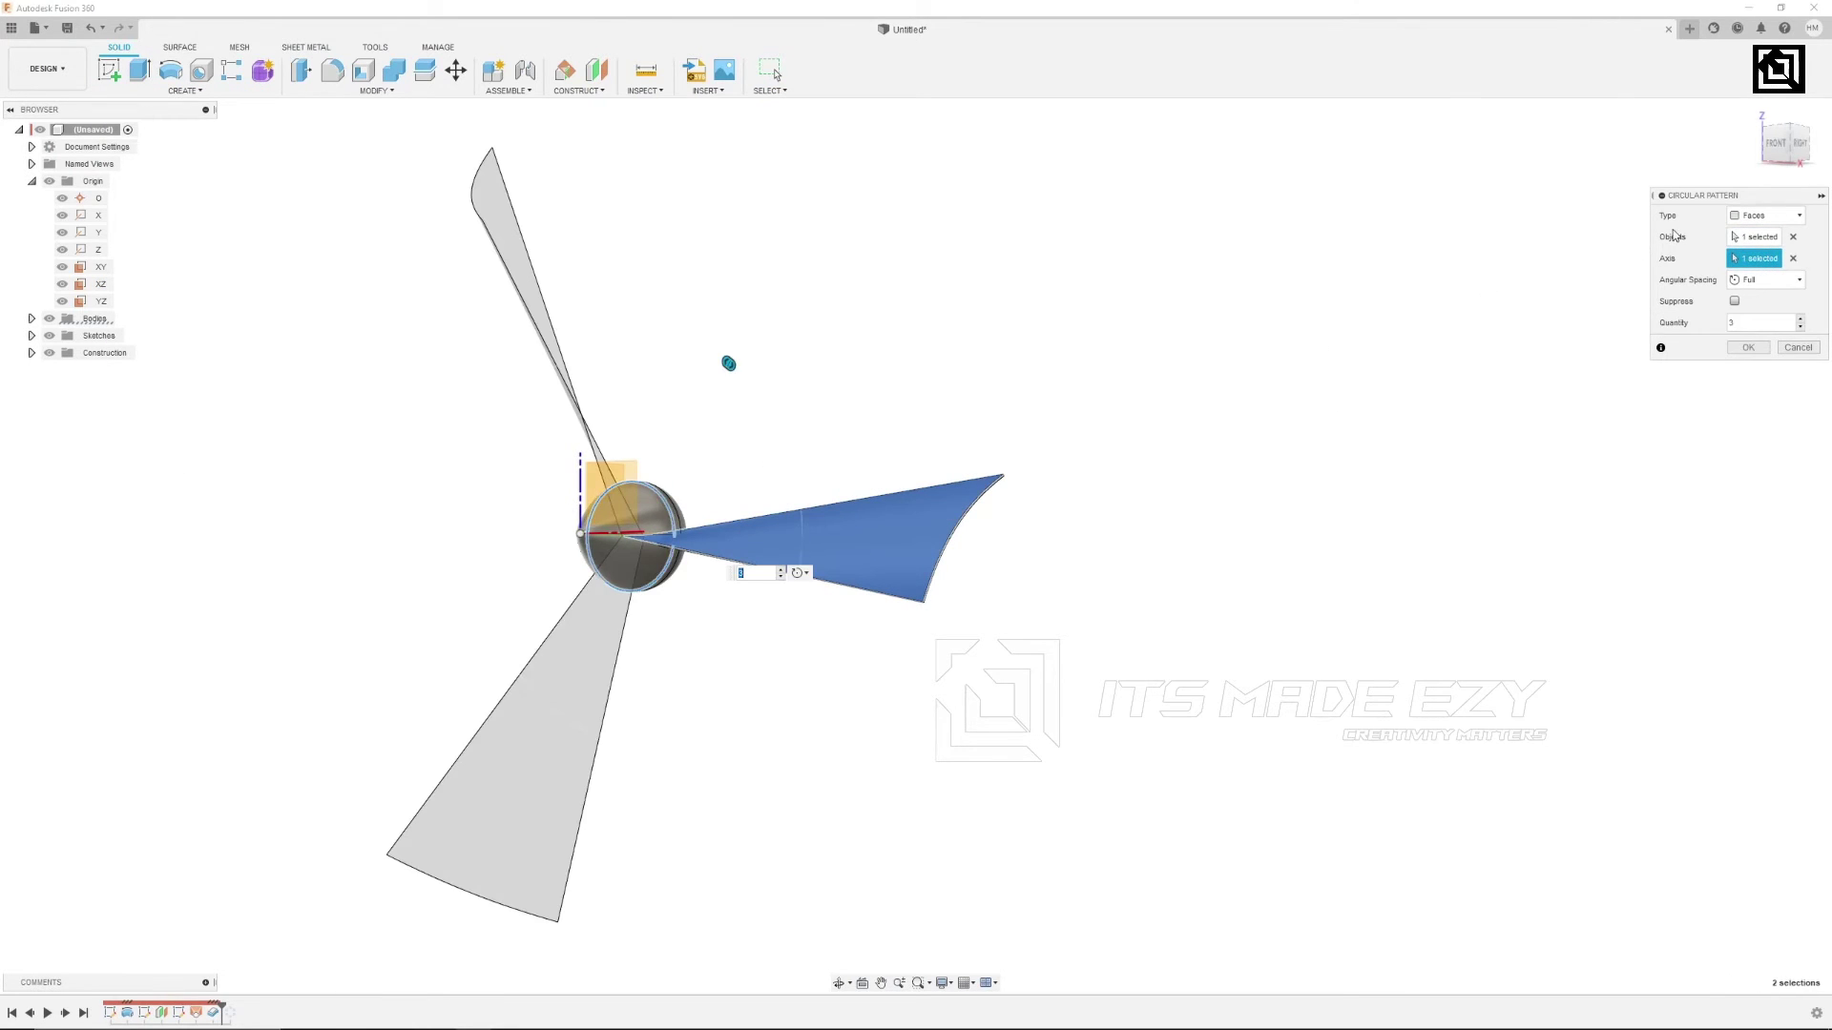
click(1776, 219)
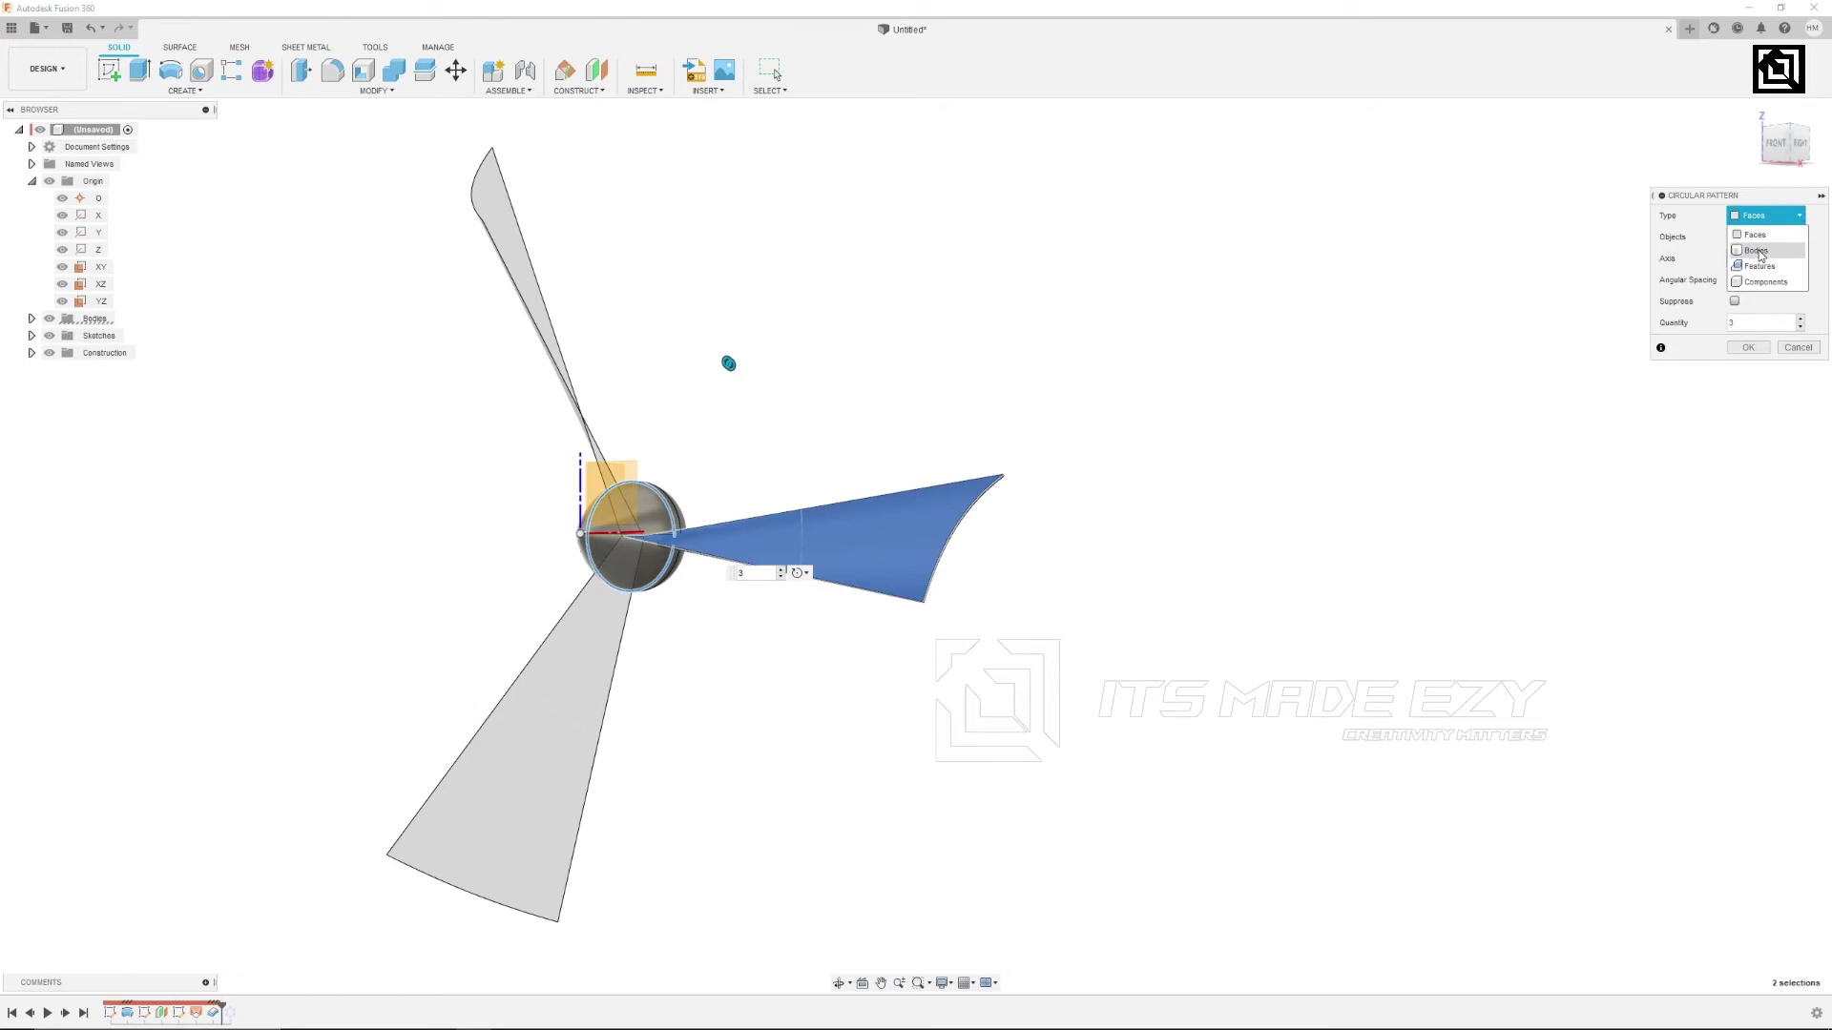
click(1760, 251)
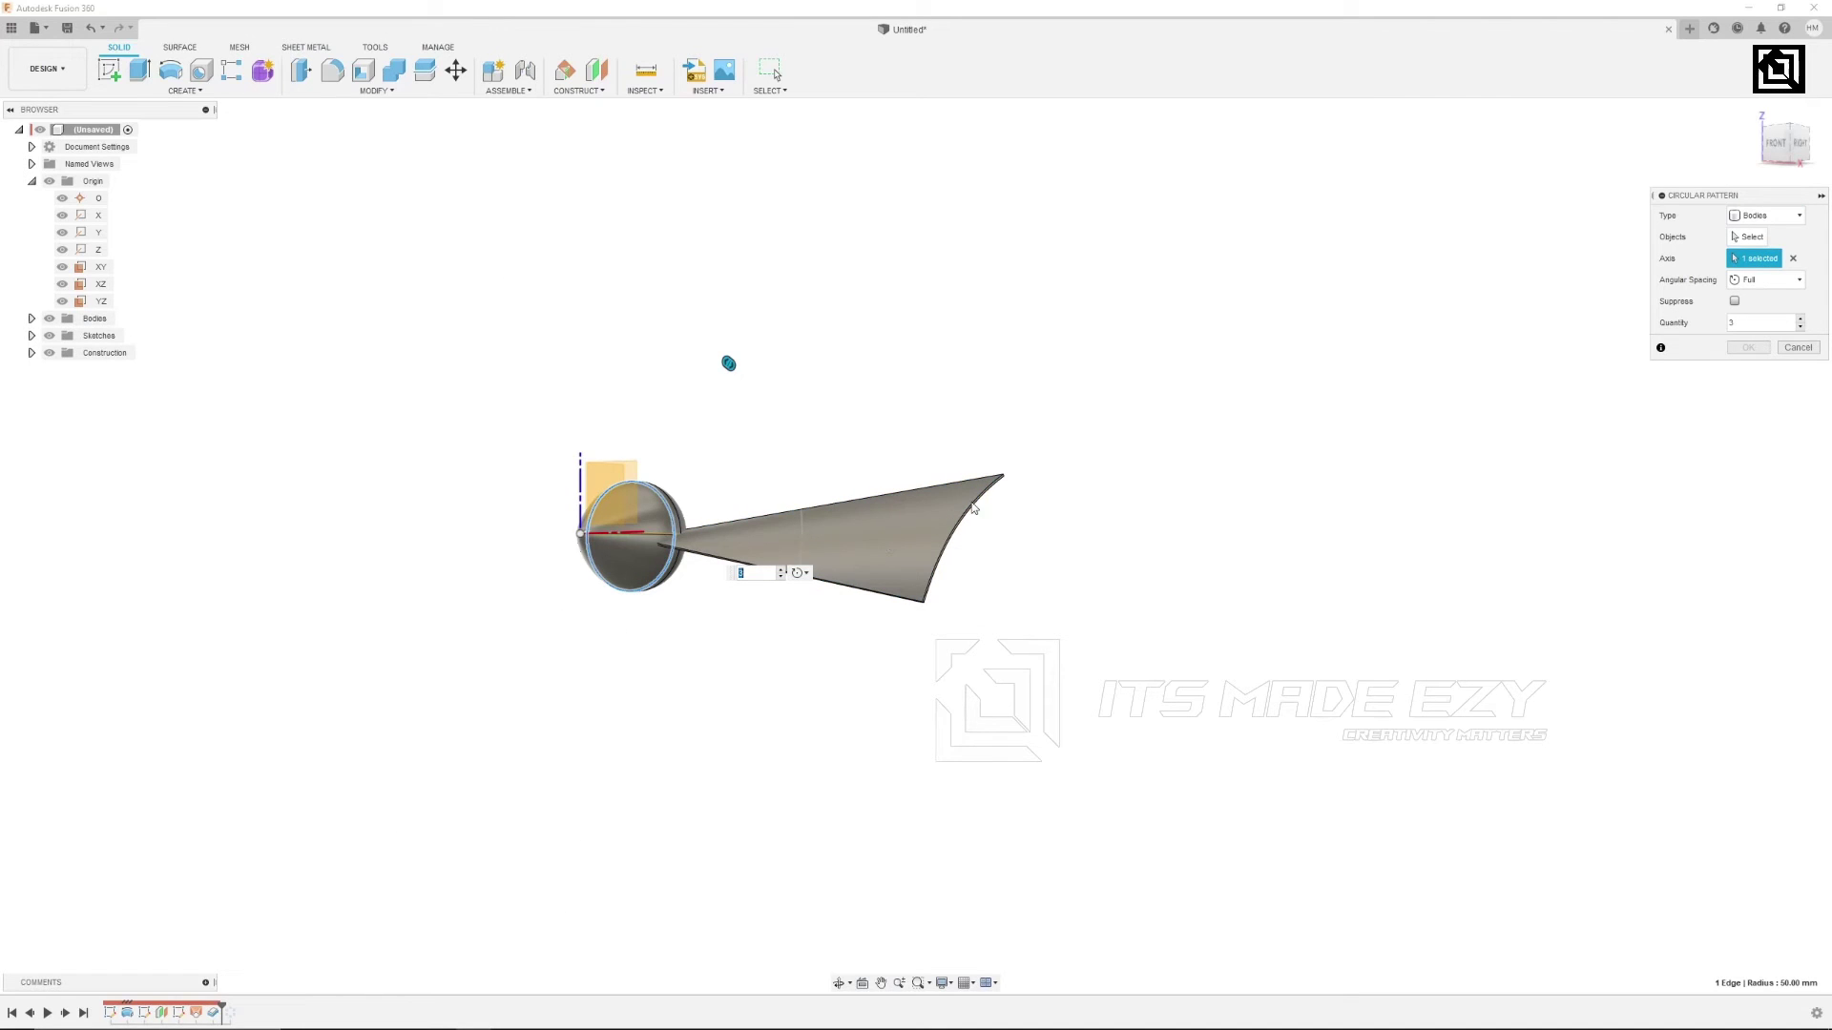
click(893, 541)
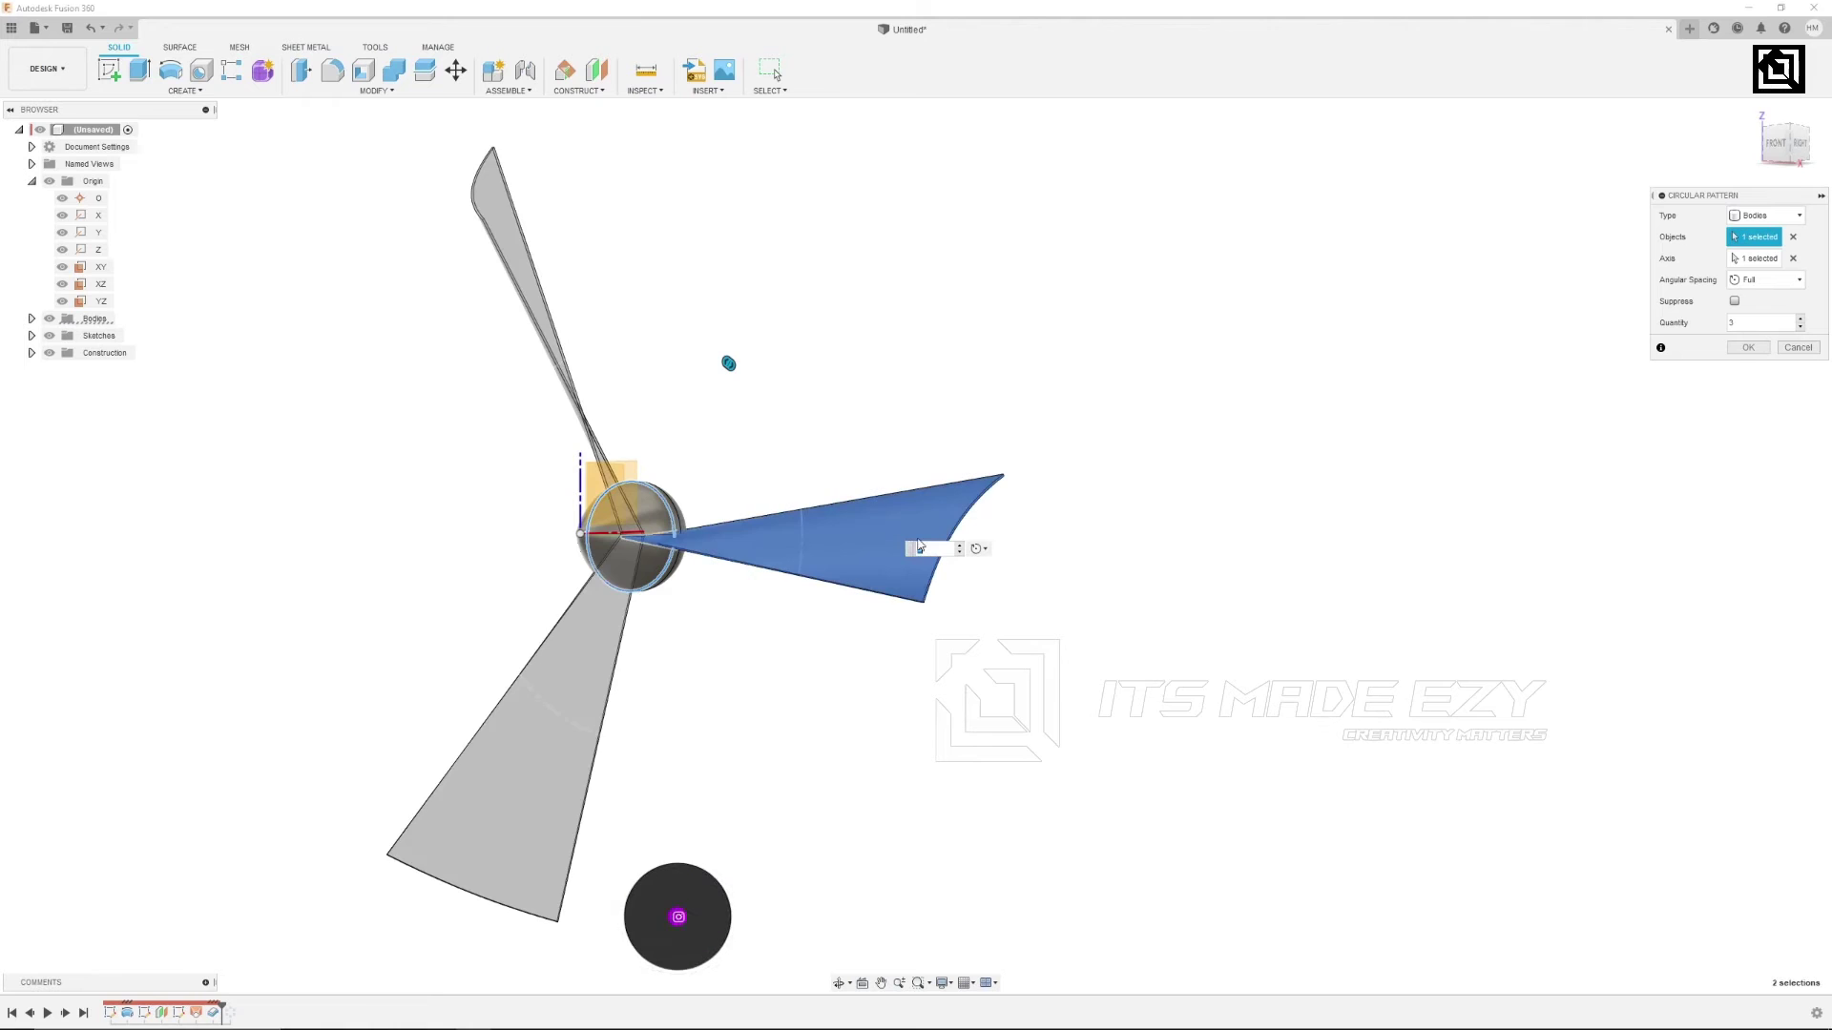
drag(728, 364, 839, 549)
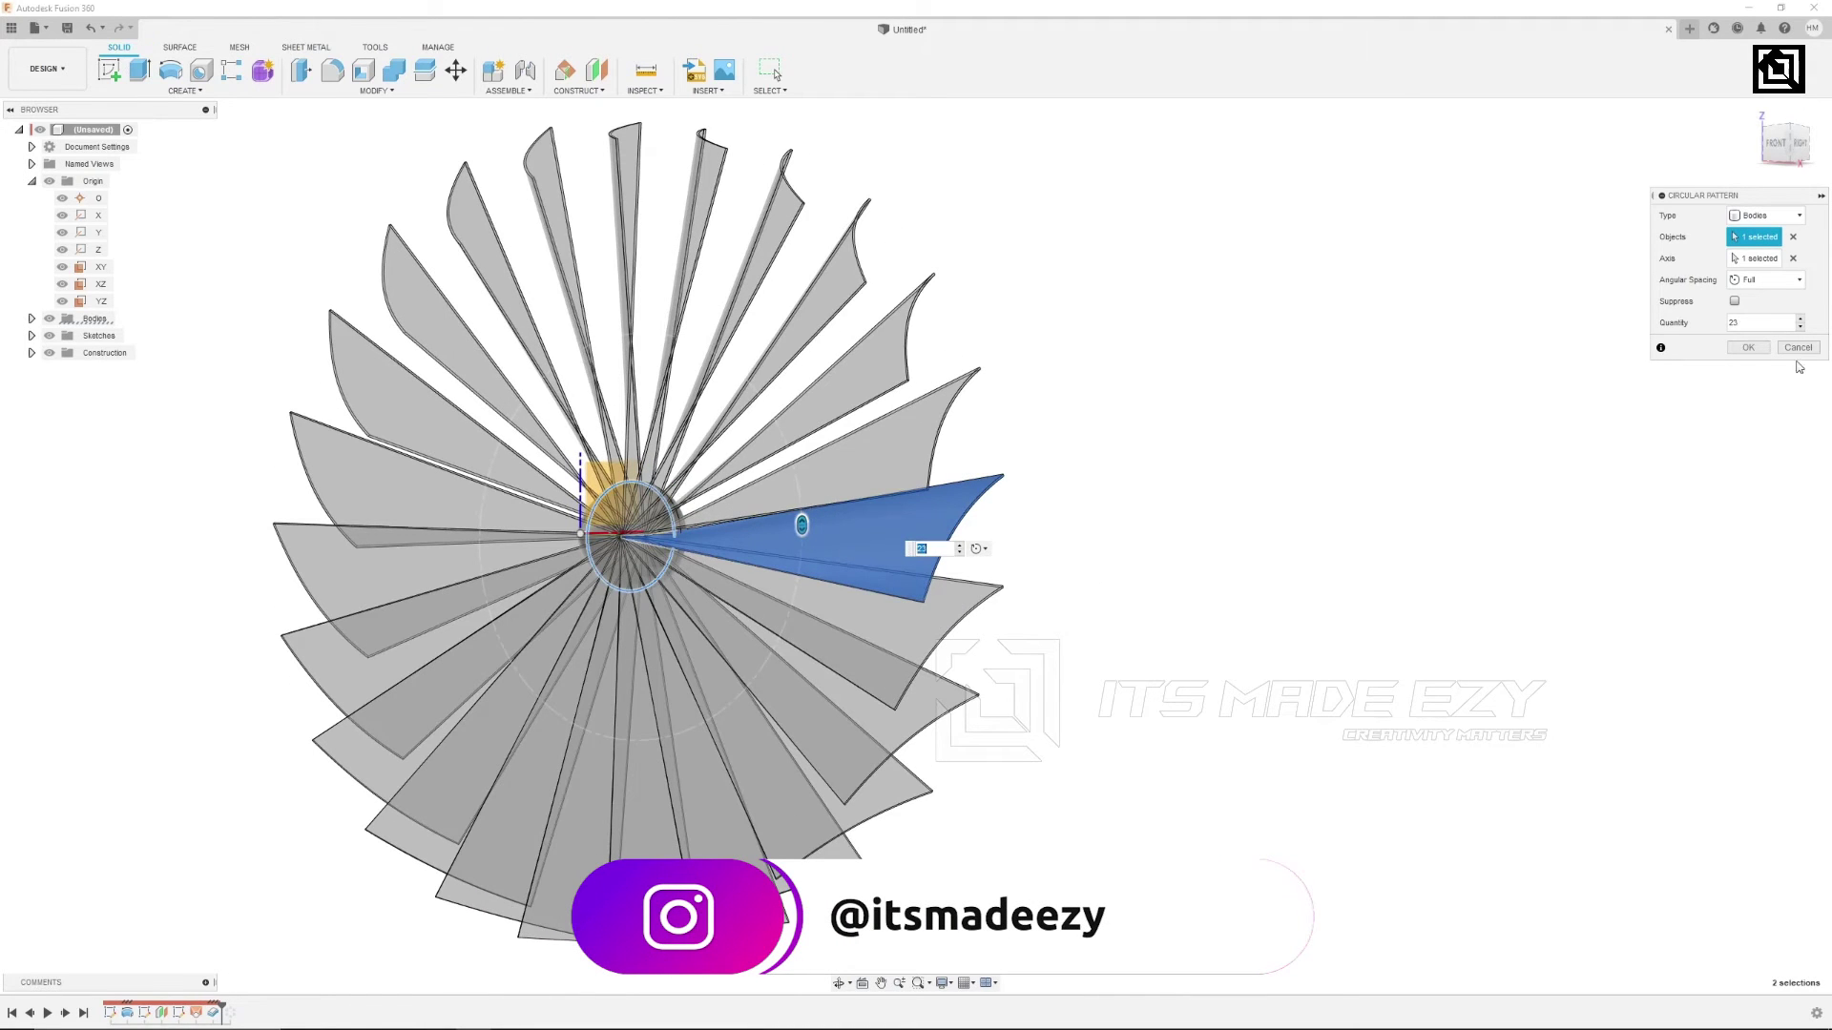
click(1747, 347)
mouse_move(1053, 545)
shift+middle_down()
mouse_move(977, 535)
mouse_move(1031, 558)
mouse_move(1017, 567)
shift+middle_up()
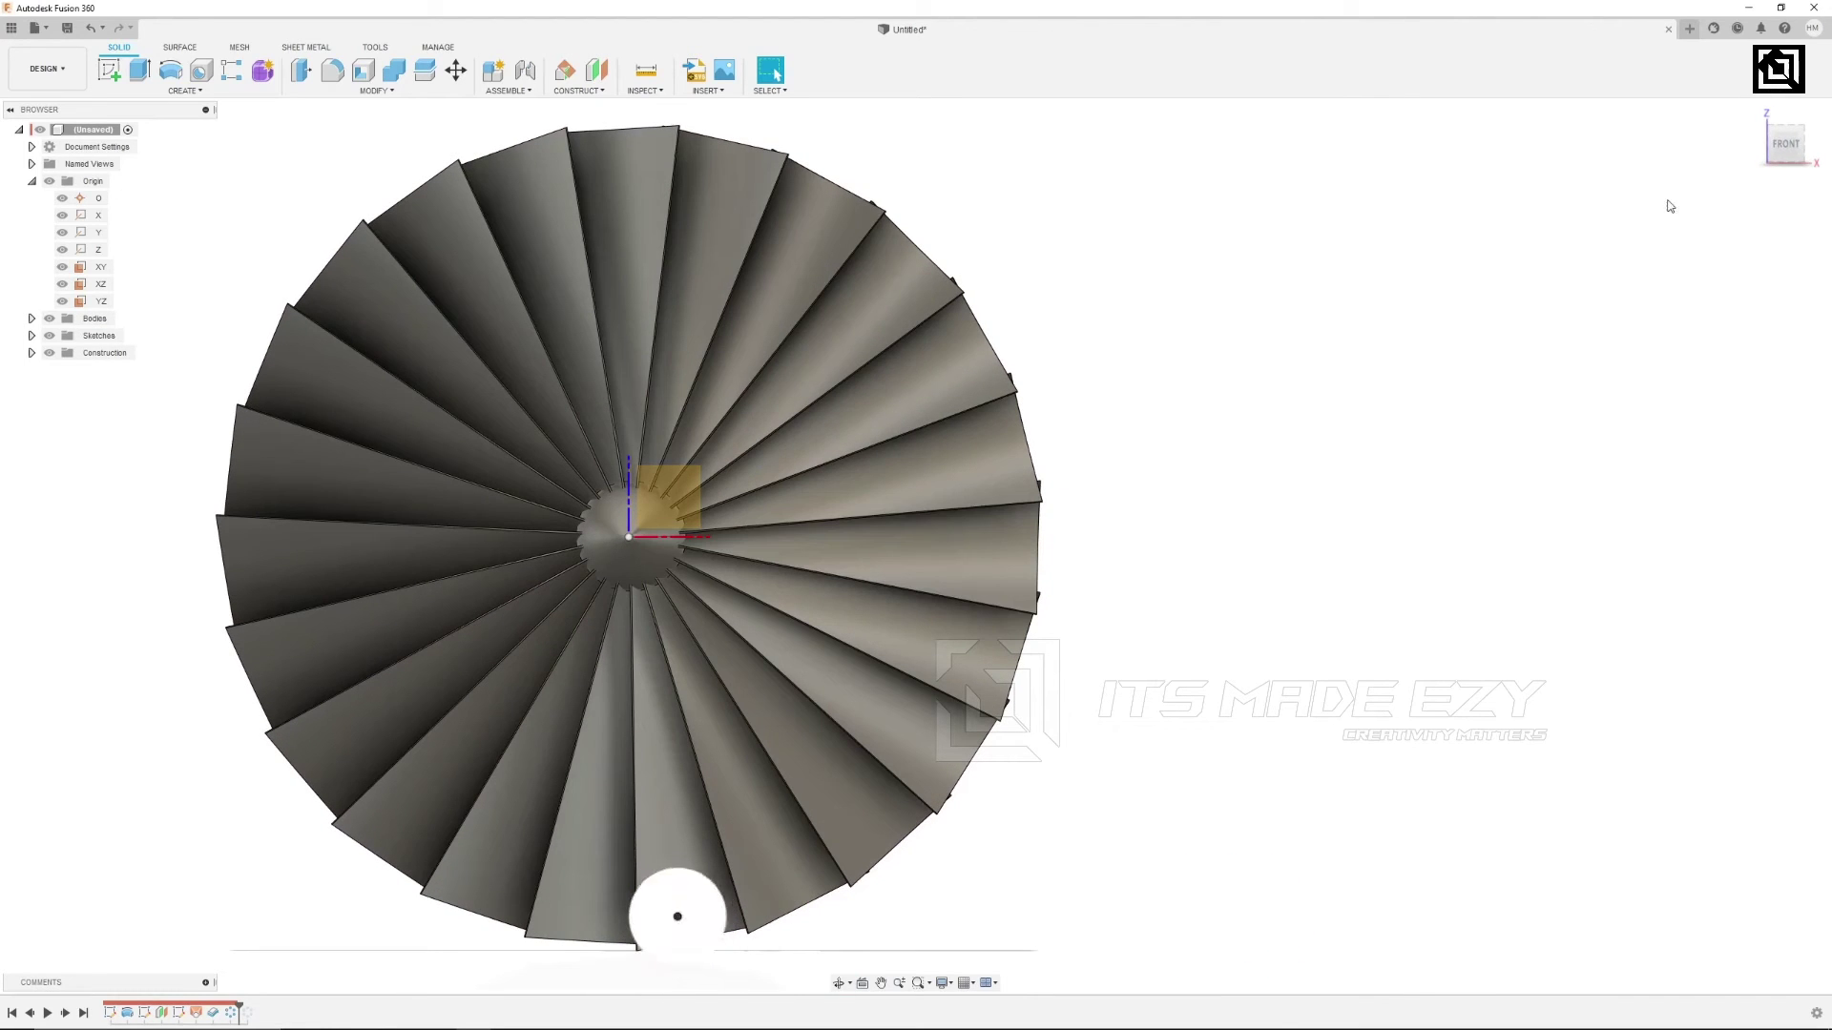
Sketch two origin-centred circles on the XZ plane, one about 700 mm in diameter inside the blade tips and a larger one beyond them.
click(1786, 146)
scroll(1040, 477, down, 2)
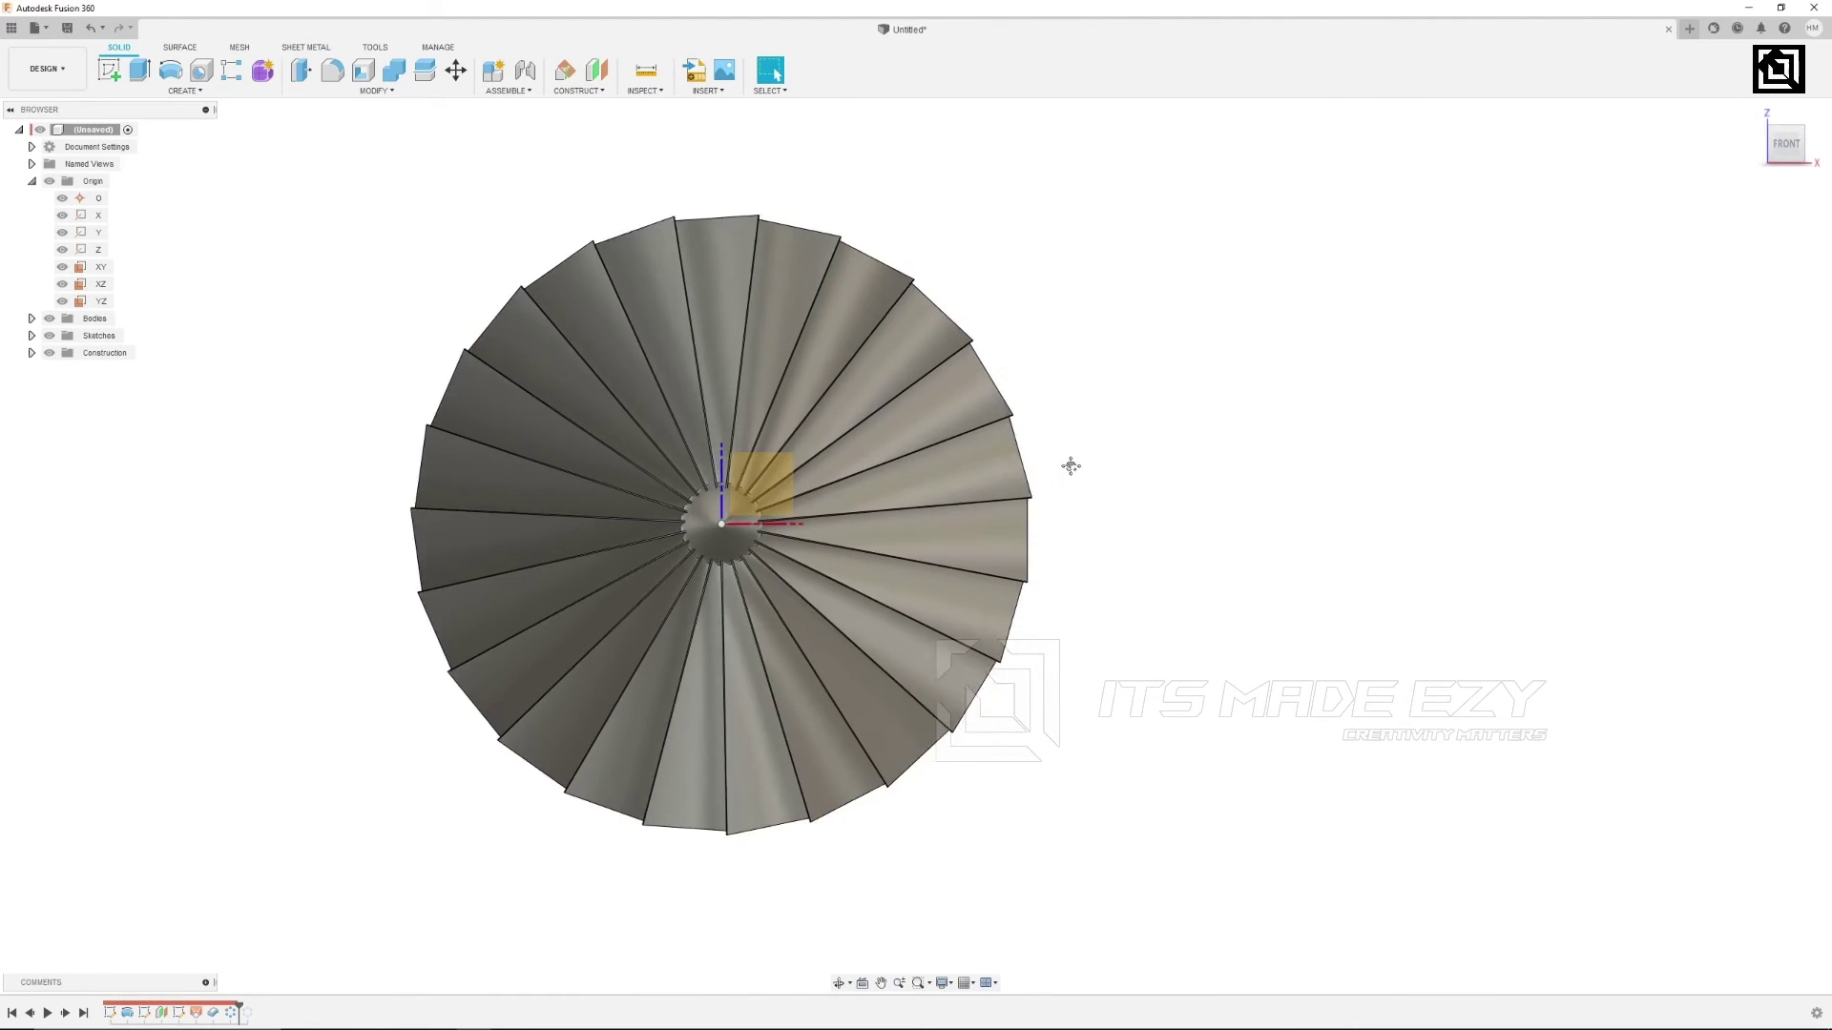
middle_drag(1072, 467, 1245, 377)
click(932, 392)
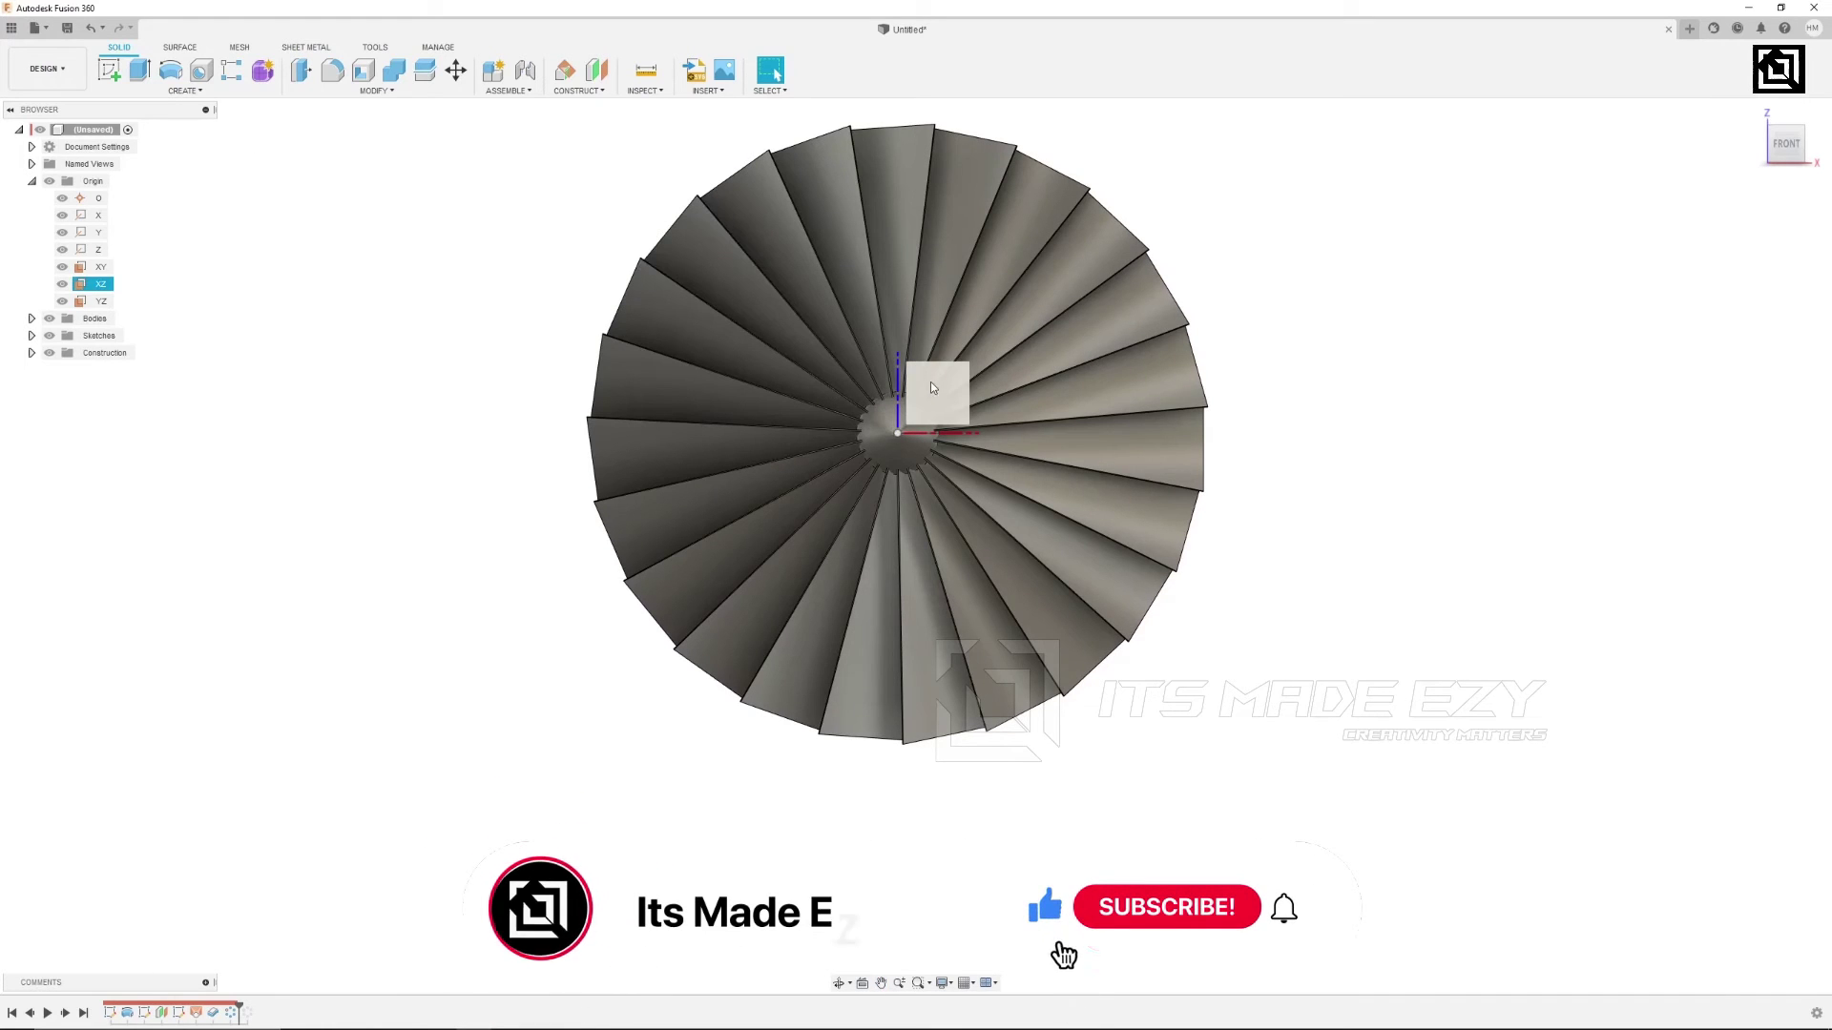
click(108, 70)
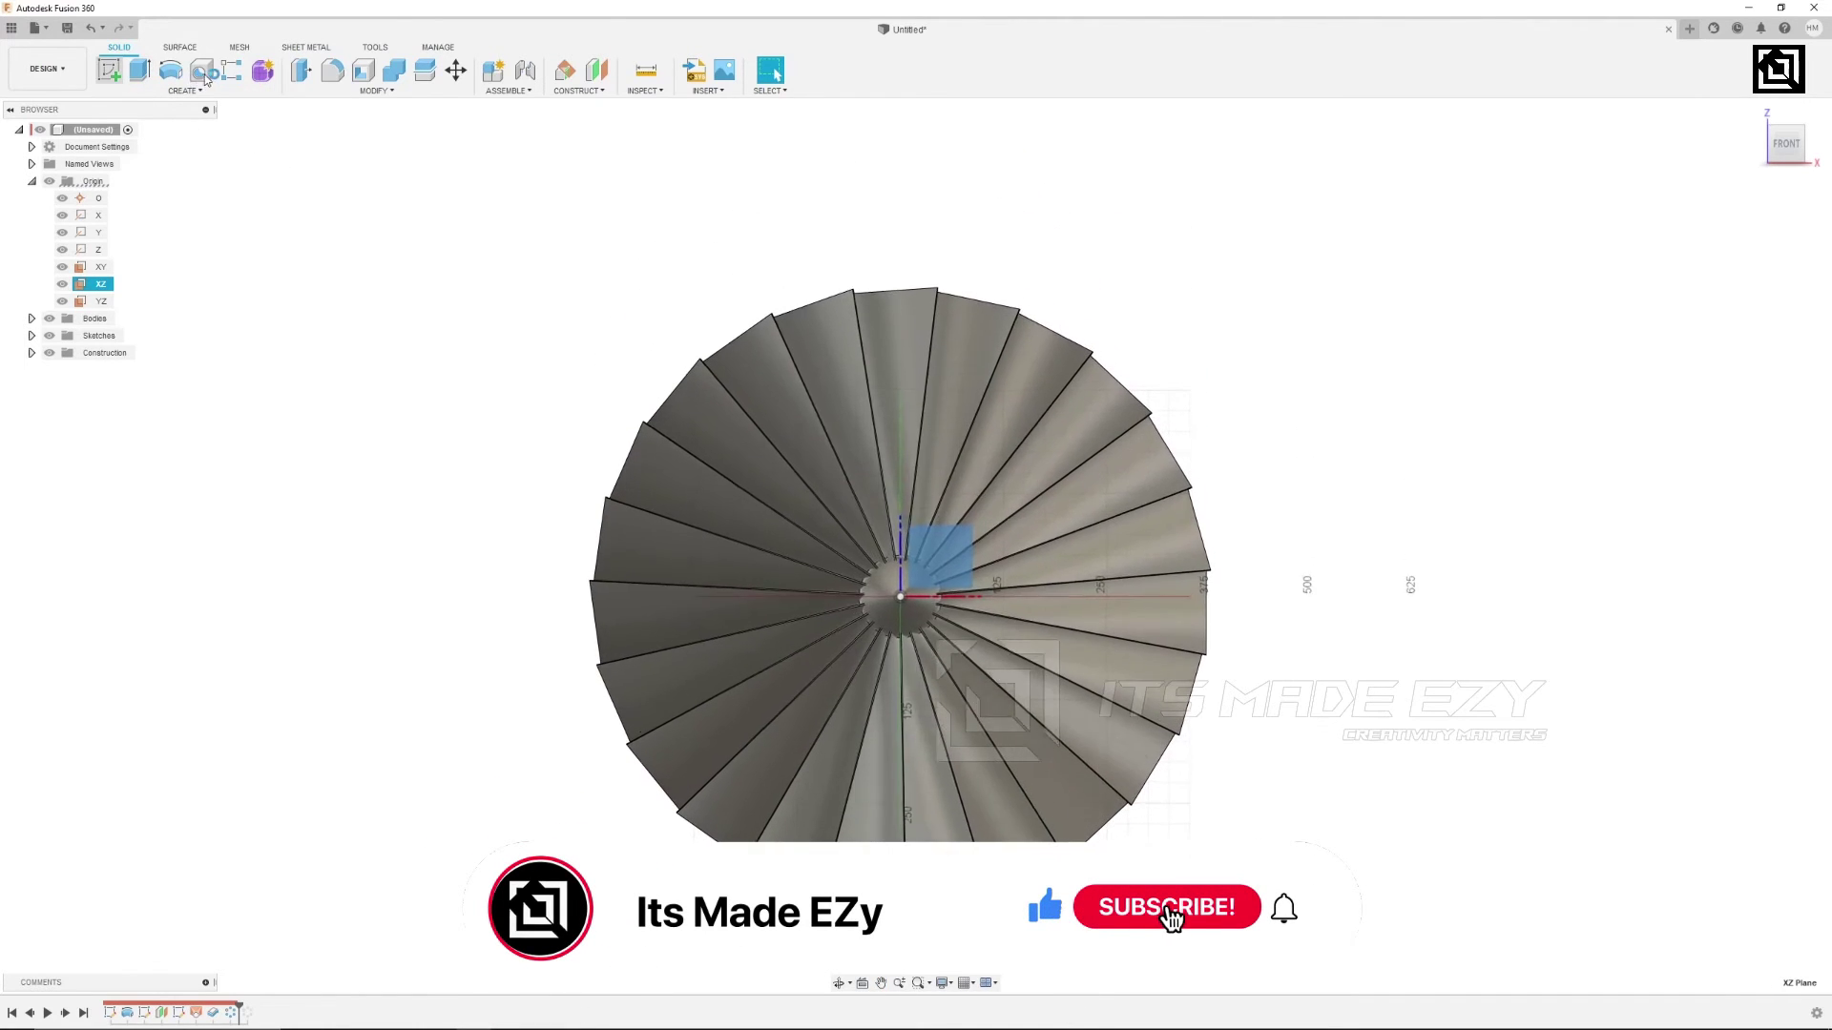
click(171, 70)
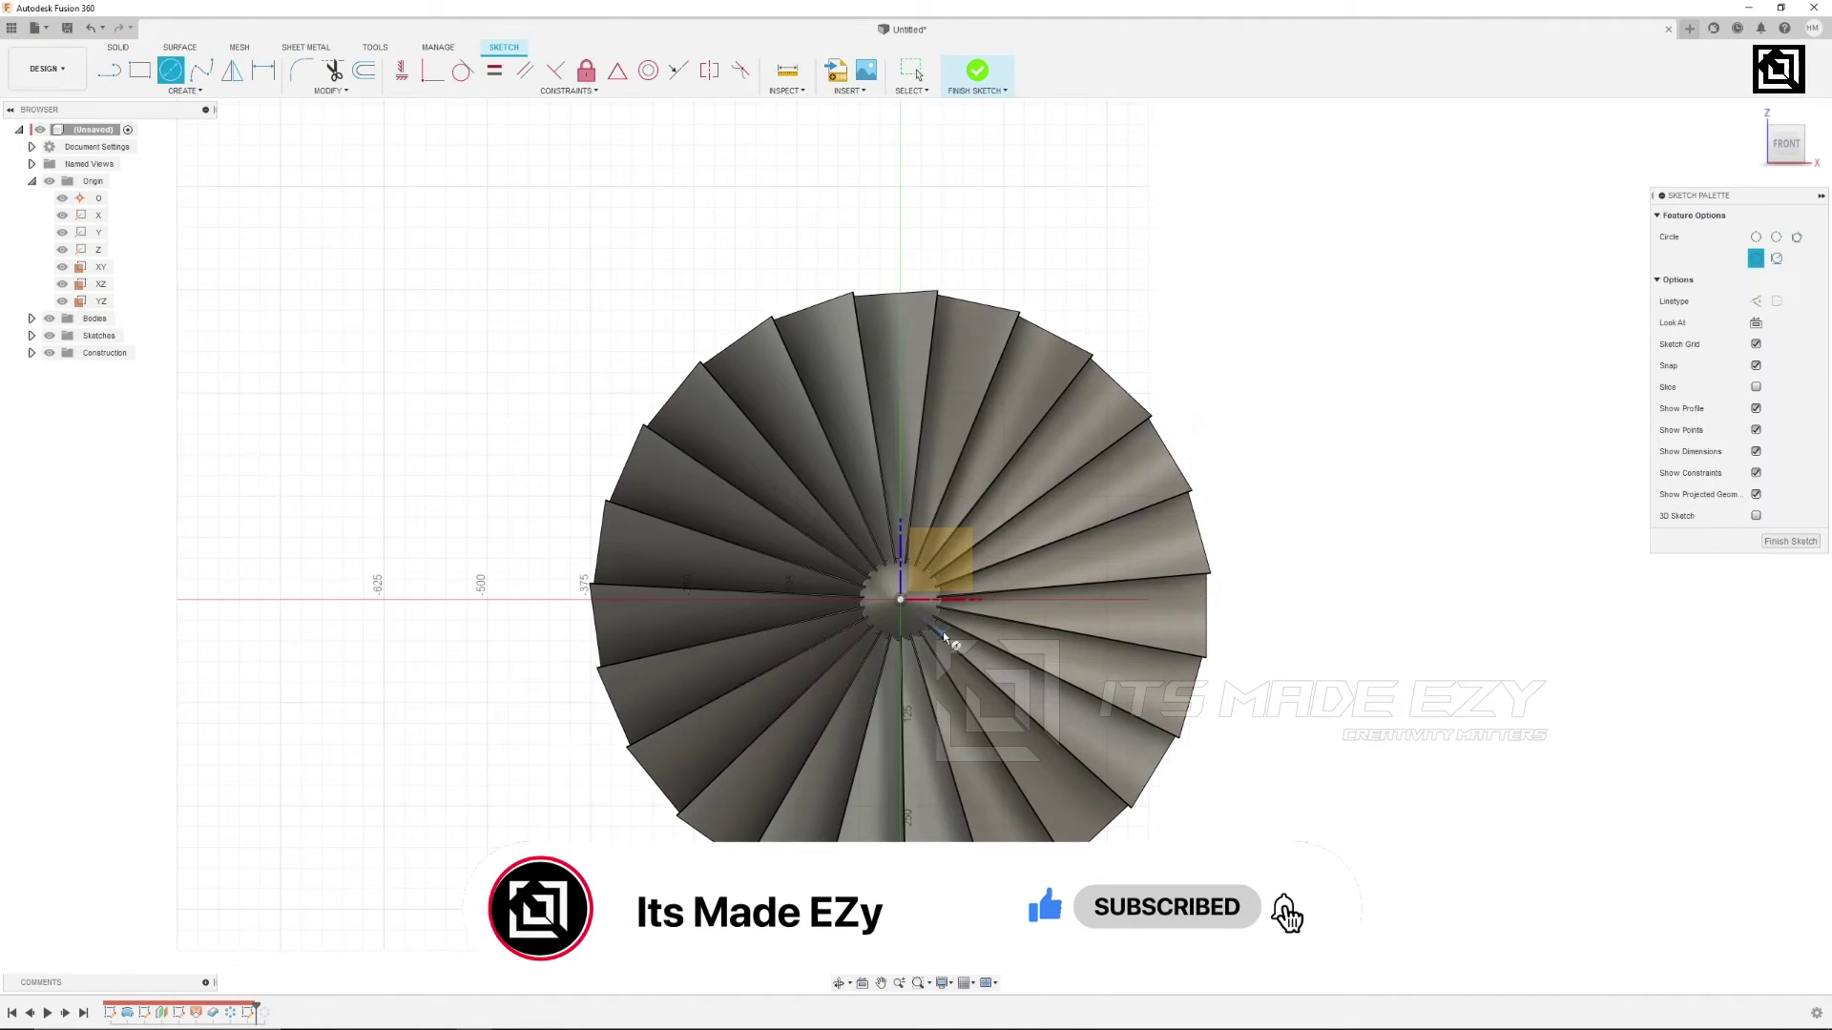
click(900, 600)
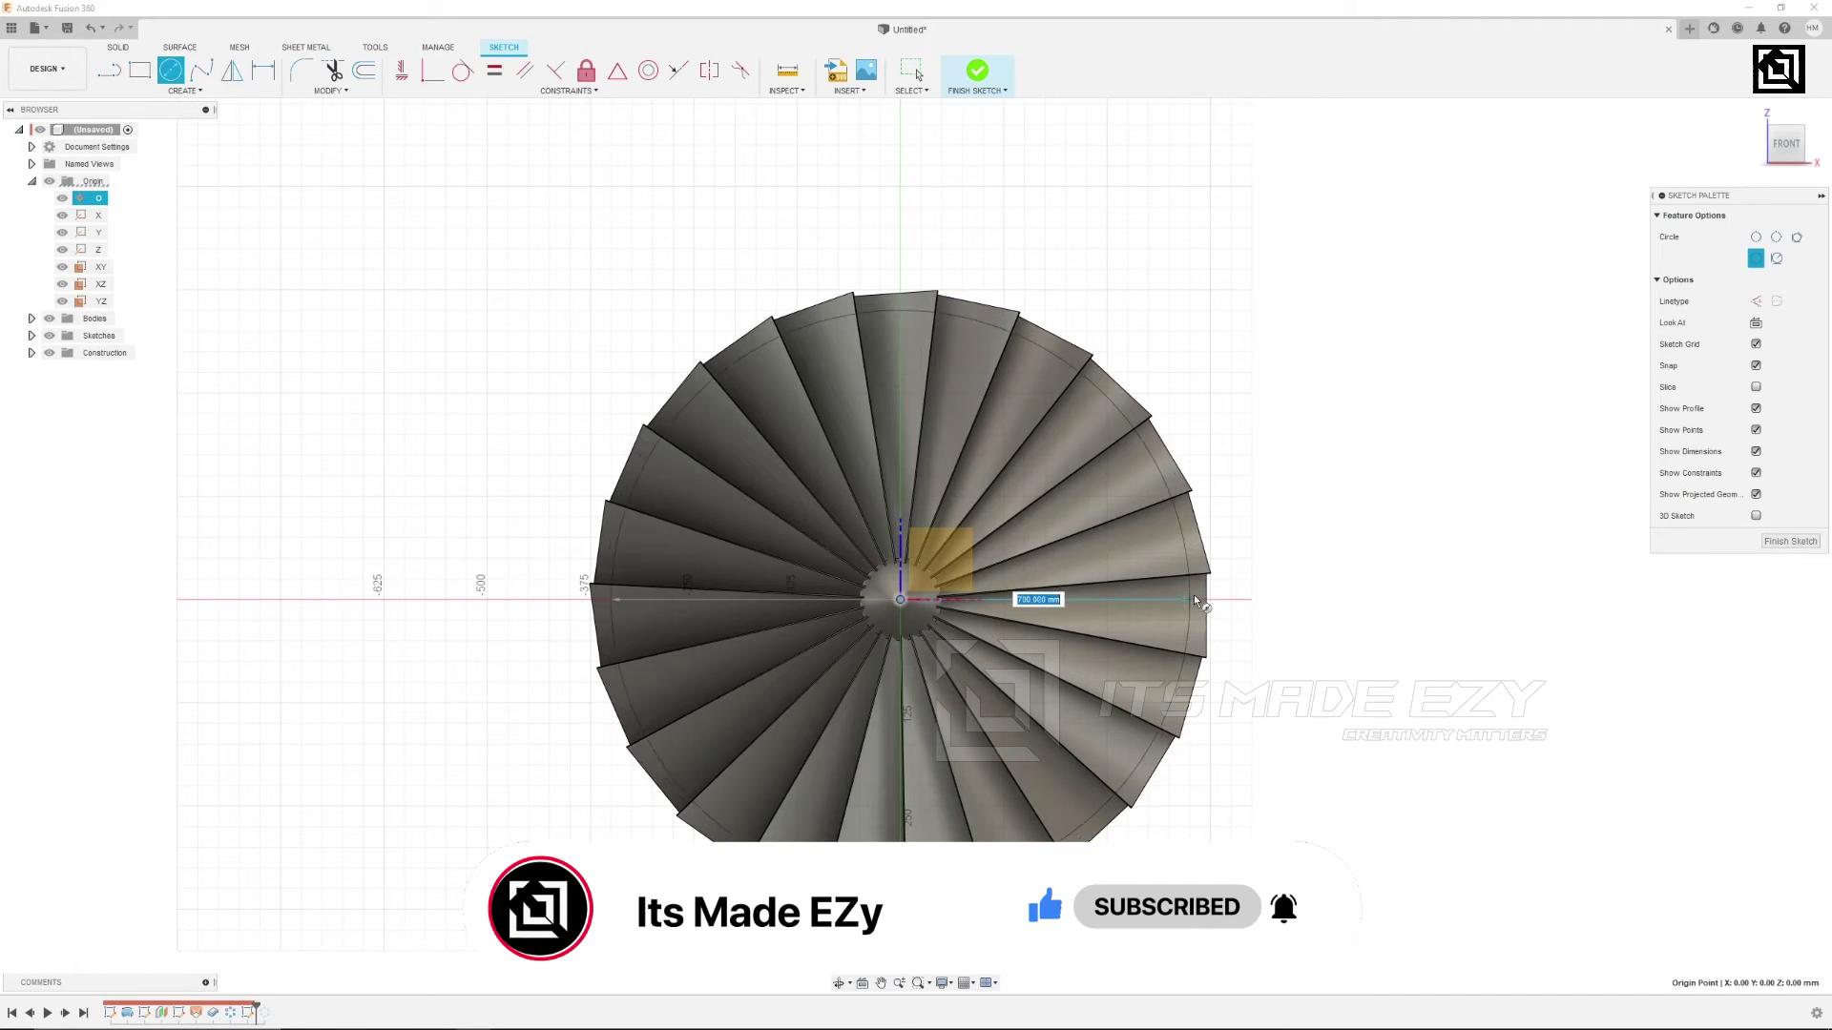
click(1195, 598)
click(900, 600)
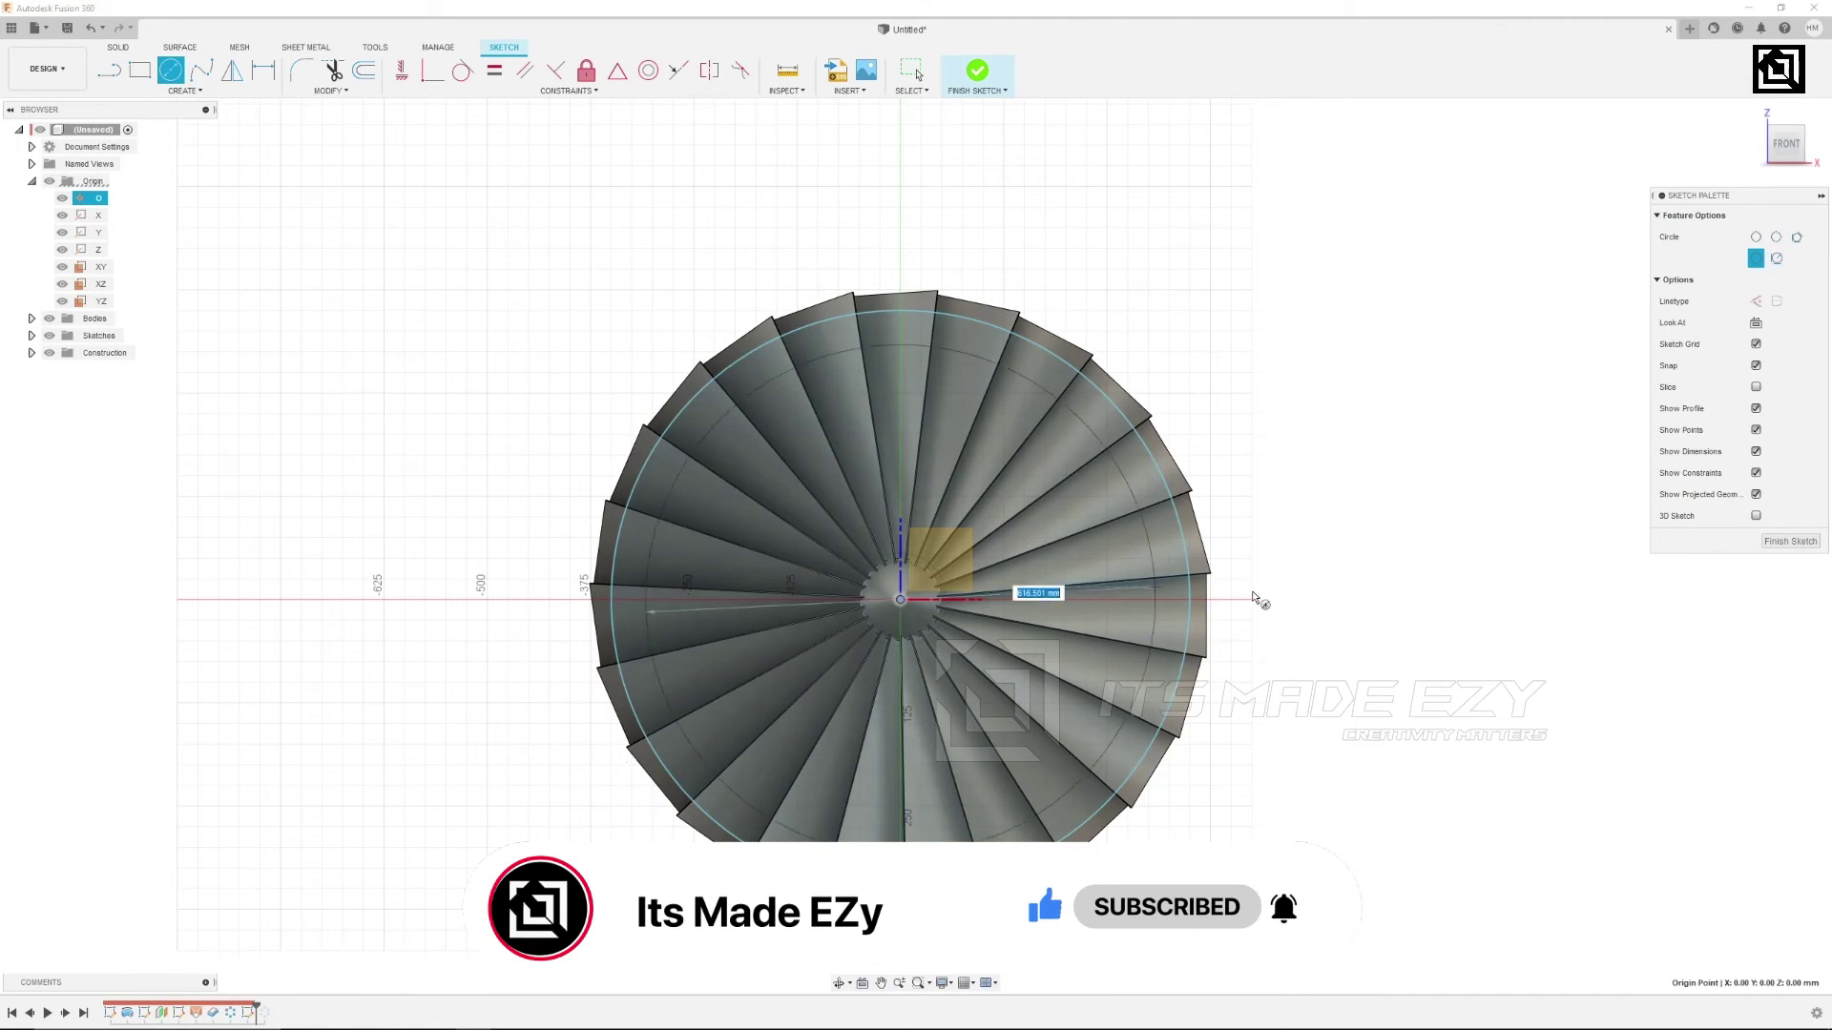
click(1296, 593)
key(Escape)
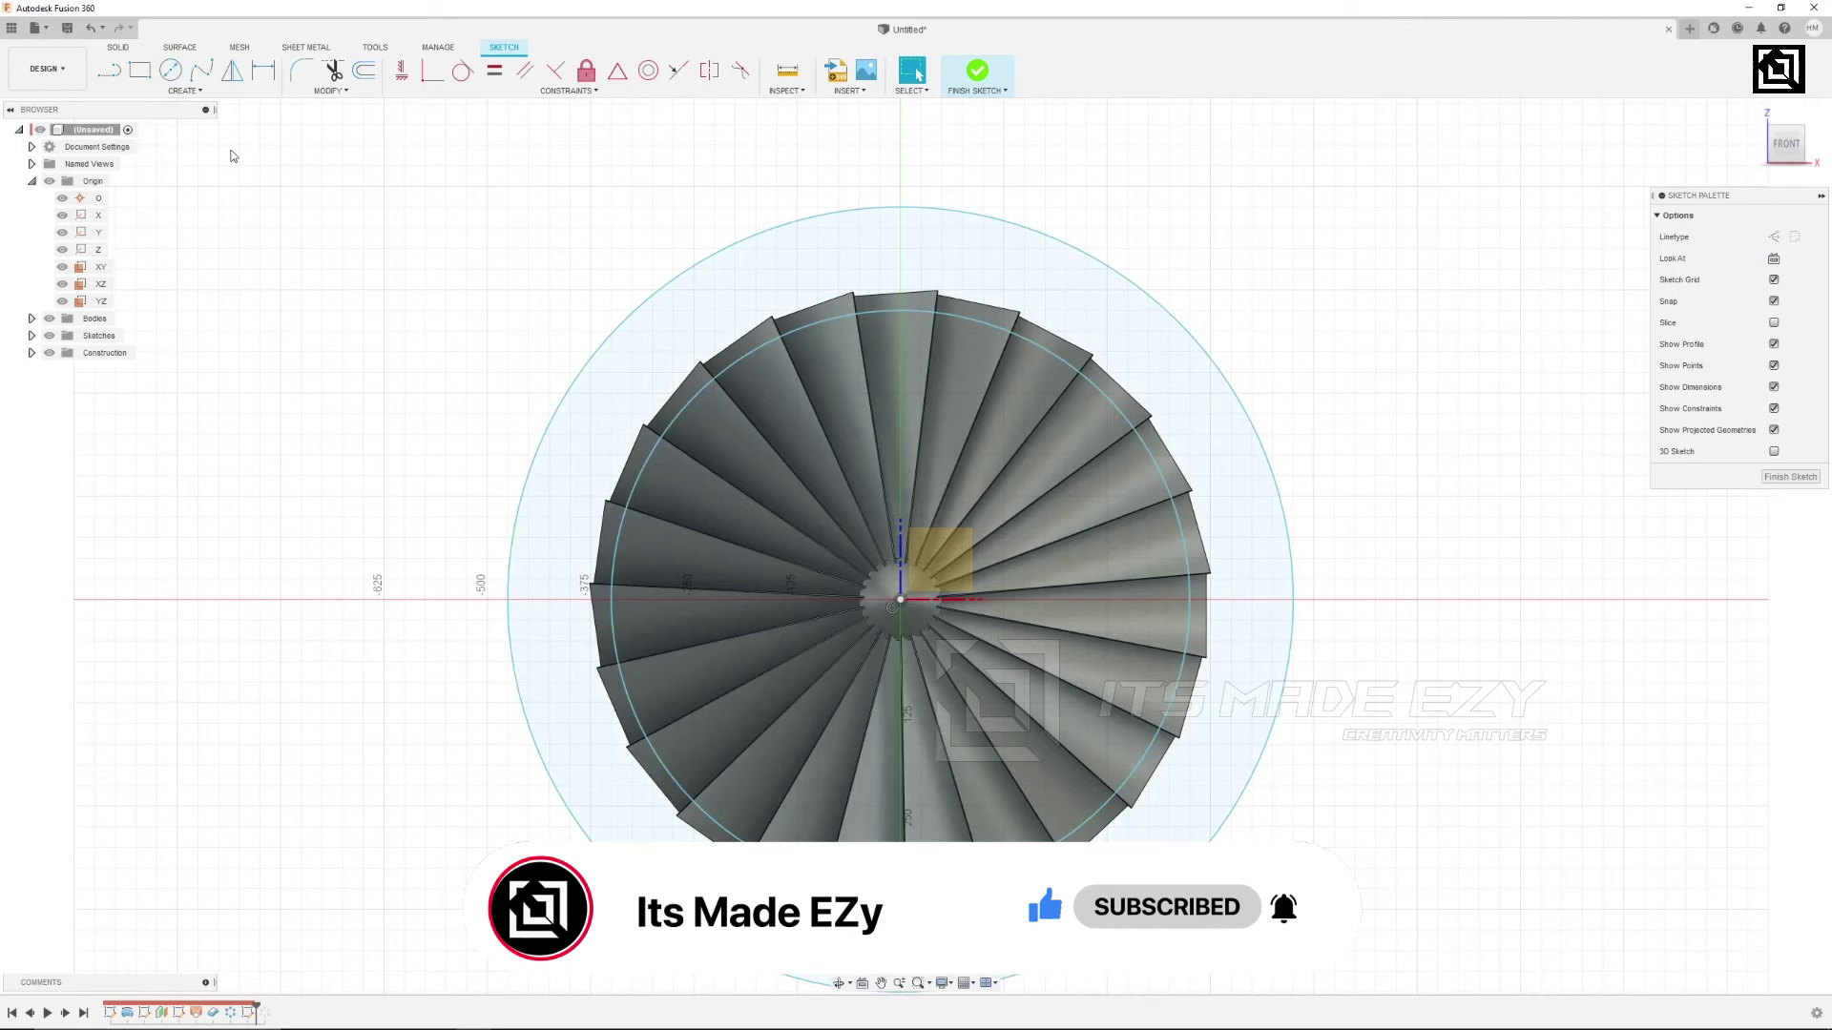
Extrude the ring between the two circles 300 mm through the blades as a cut to trim their tips.
click(111, 50)
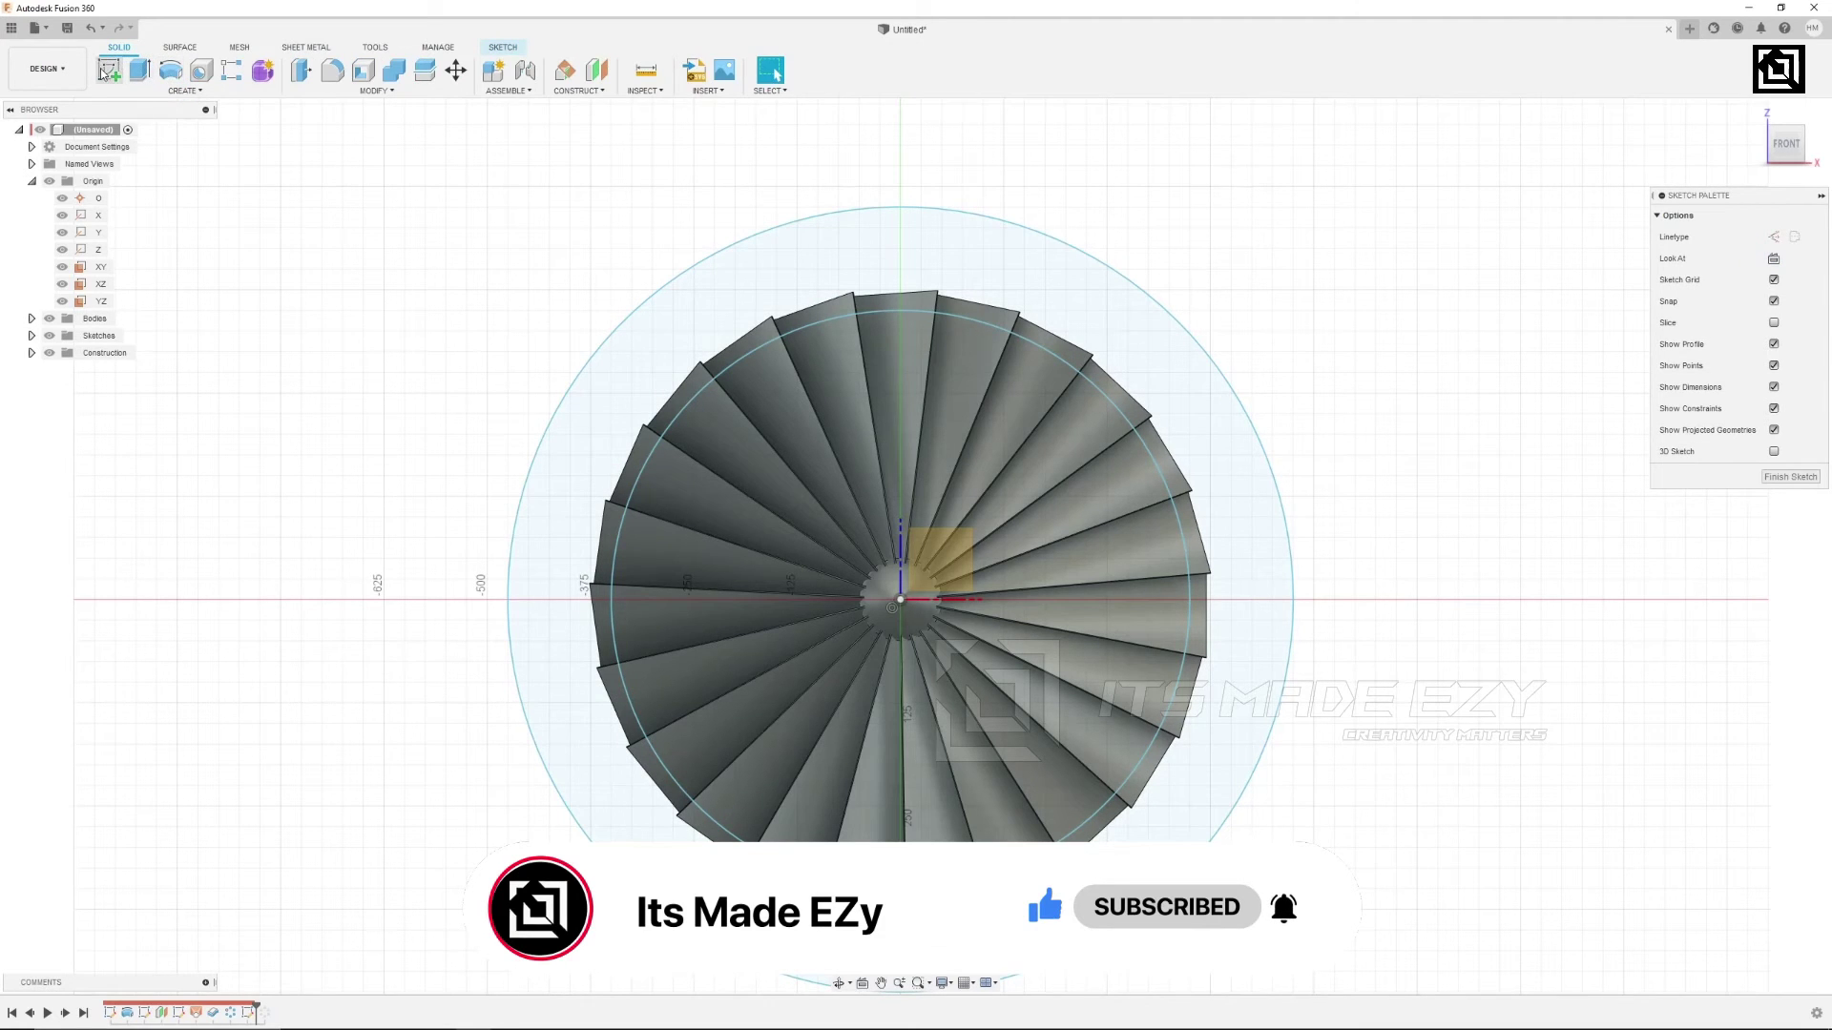
click(141, 72)
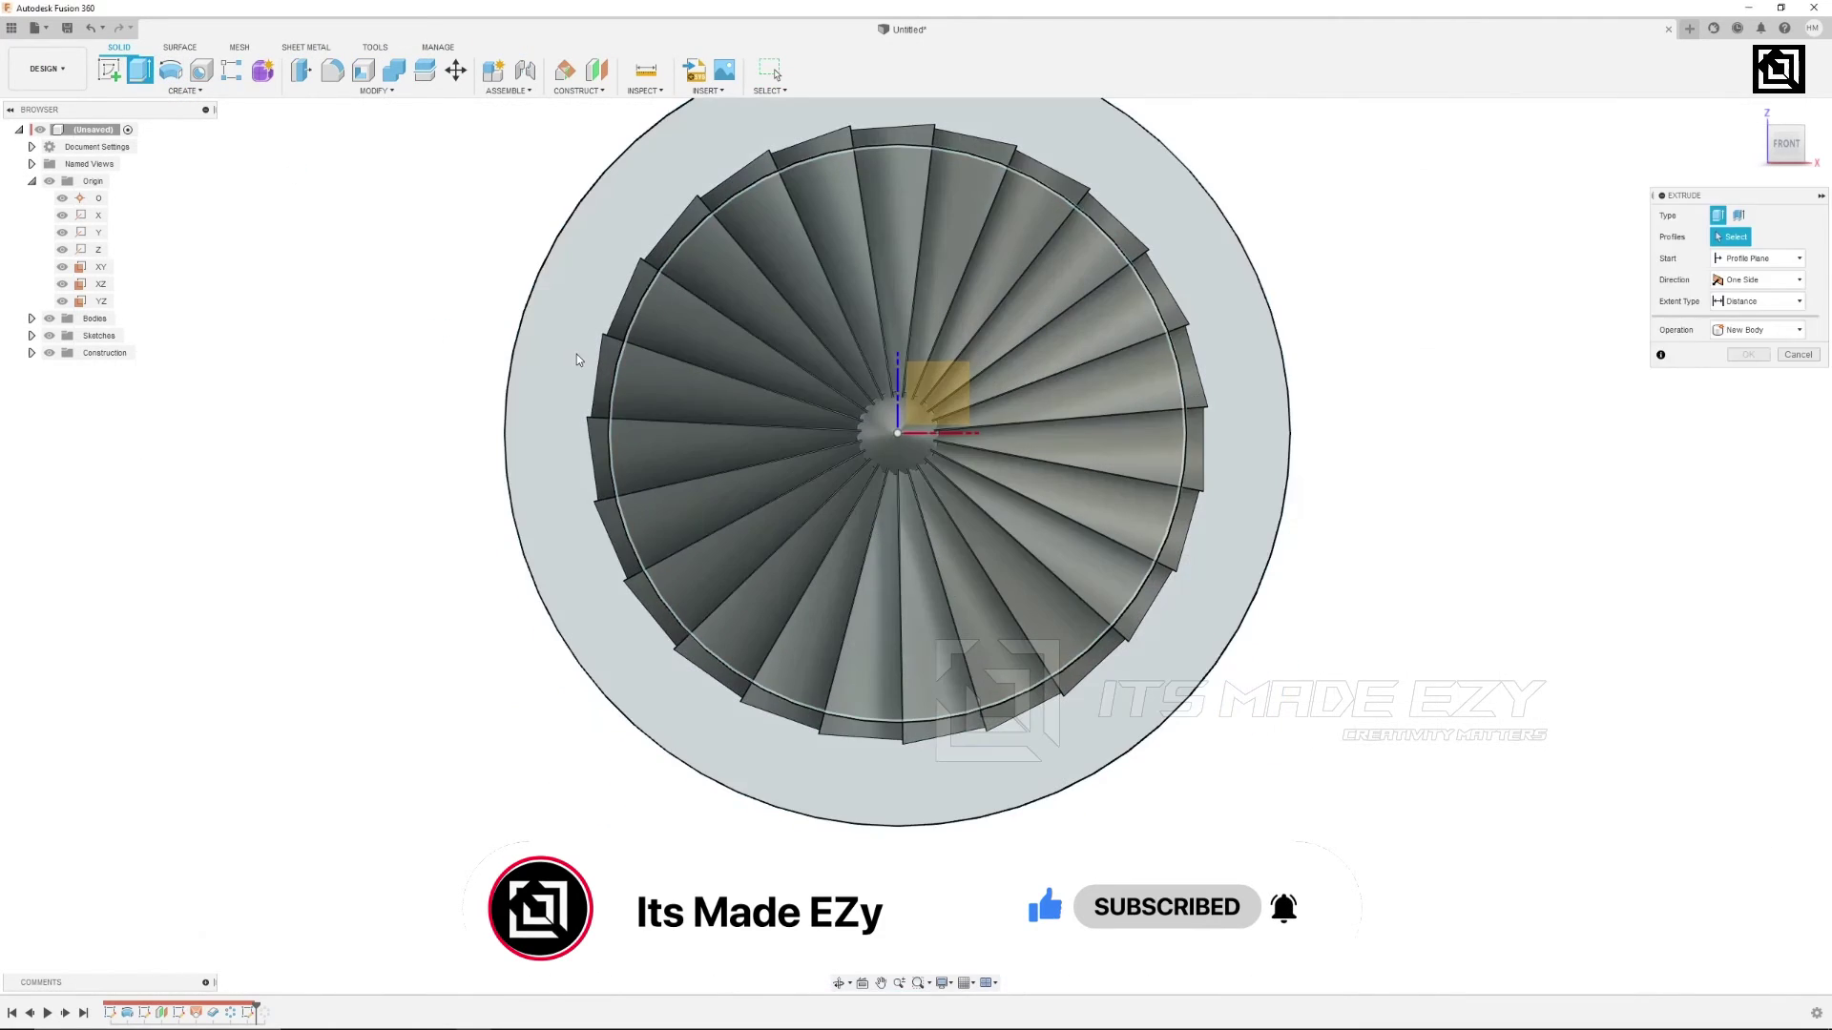
shift+middle_drag(532, 435, 542, 447)
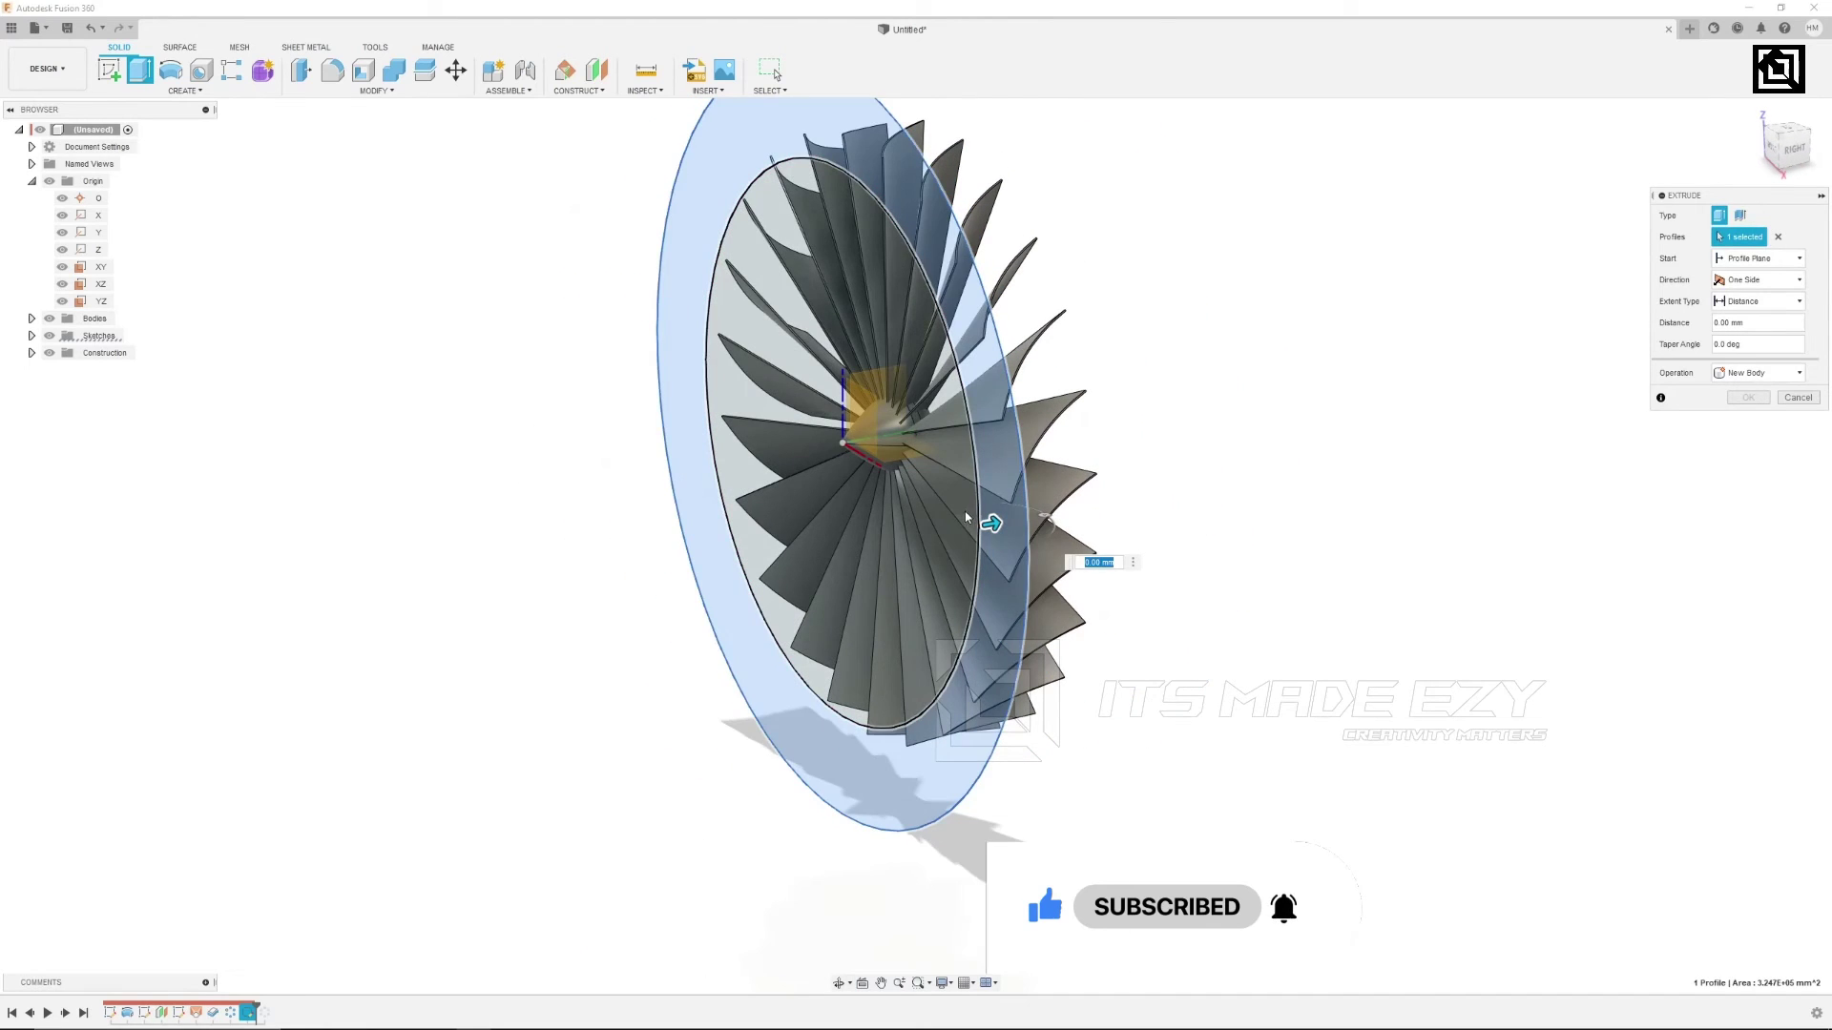
drag(992, 523, 1259, 482)
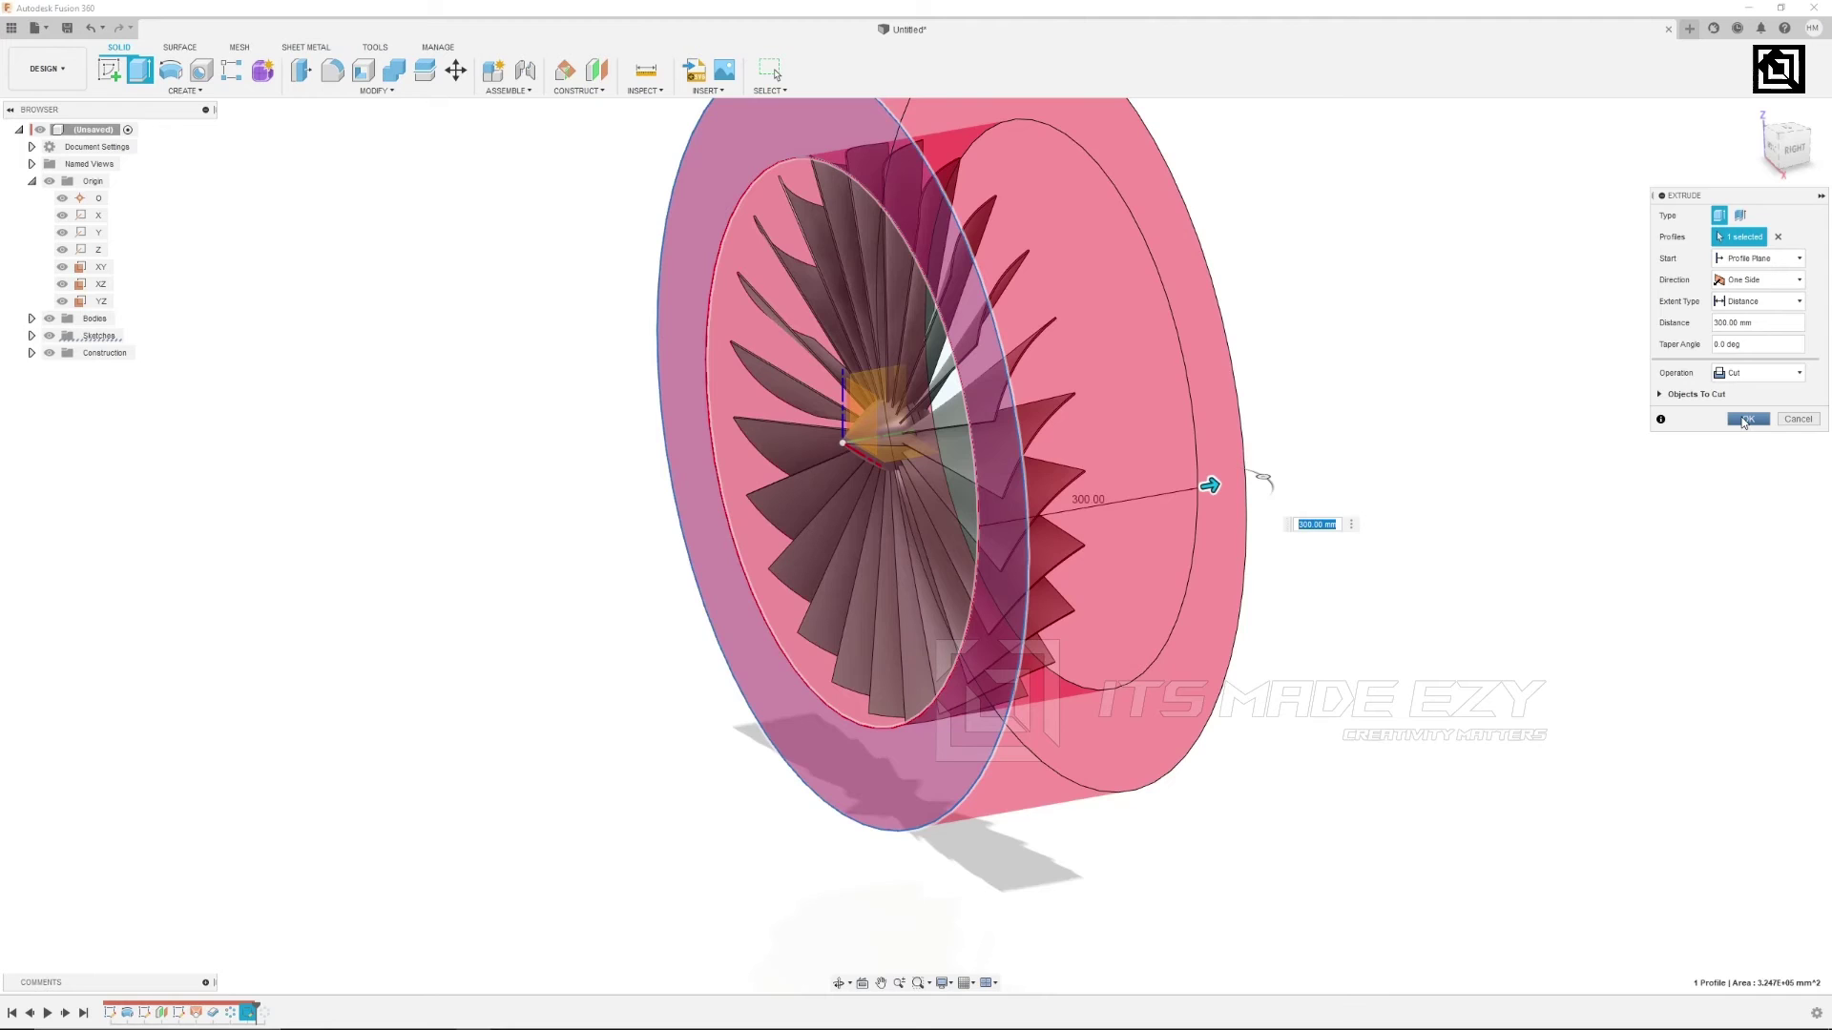
click(1744, 420)
Hide the origin geometry and inspect the trimmed blades around the hub.
mouse_move(1297, 615)
shift+middle_down()
mouse_move(1317, 573)
mouse_move(1309, 596)
shift+middle_up()
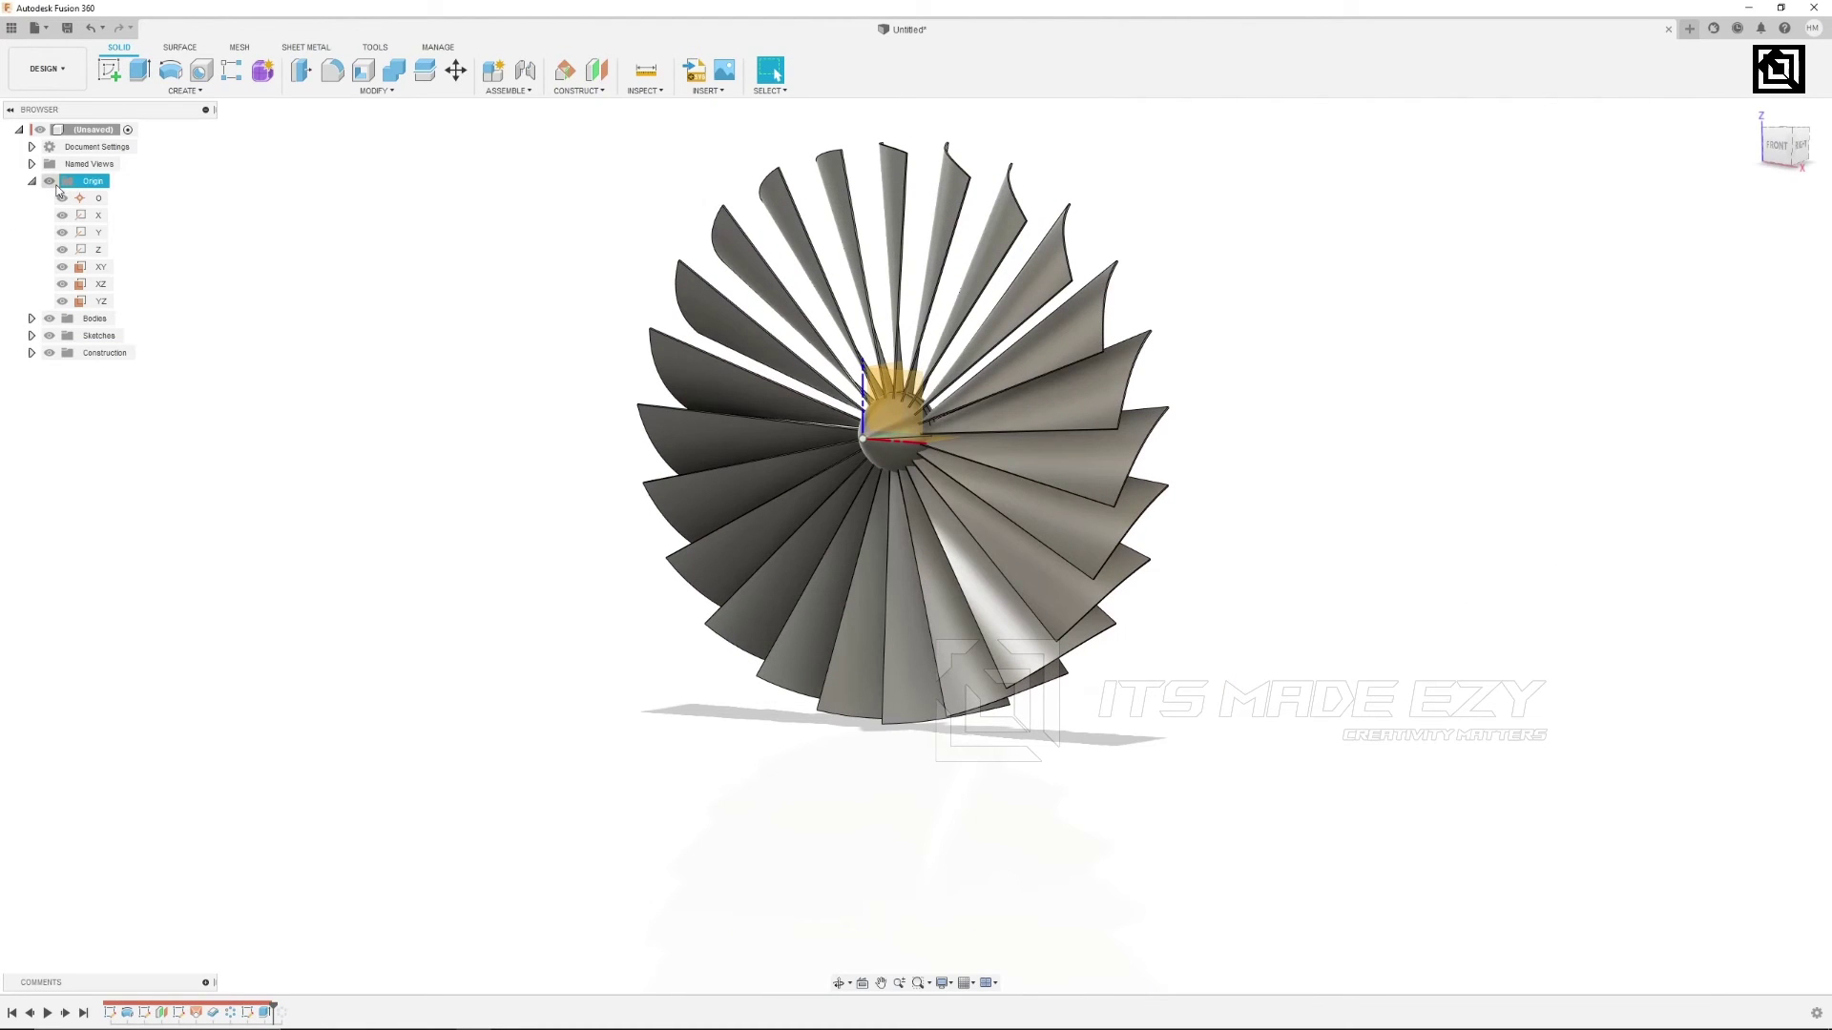
click(50, 182)
mouse_move(355, 459)
shift+middle_down()
mouse_move(381, 458)
mouse_move(381, 438)
mouse_move(365, 460)
shift+middle_up()
scroll(1198, 407, up, 3)
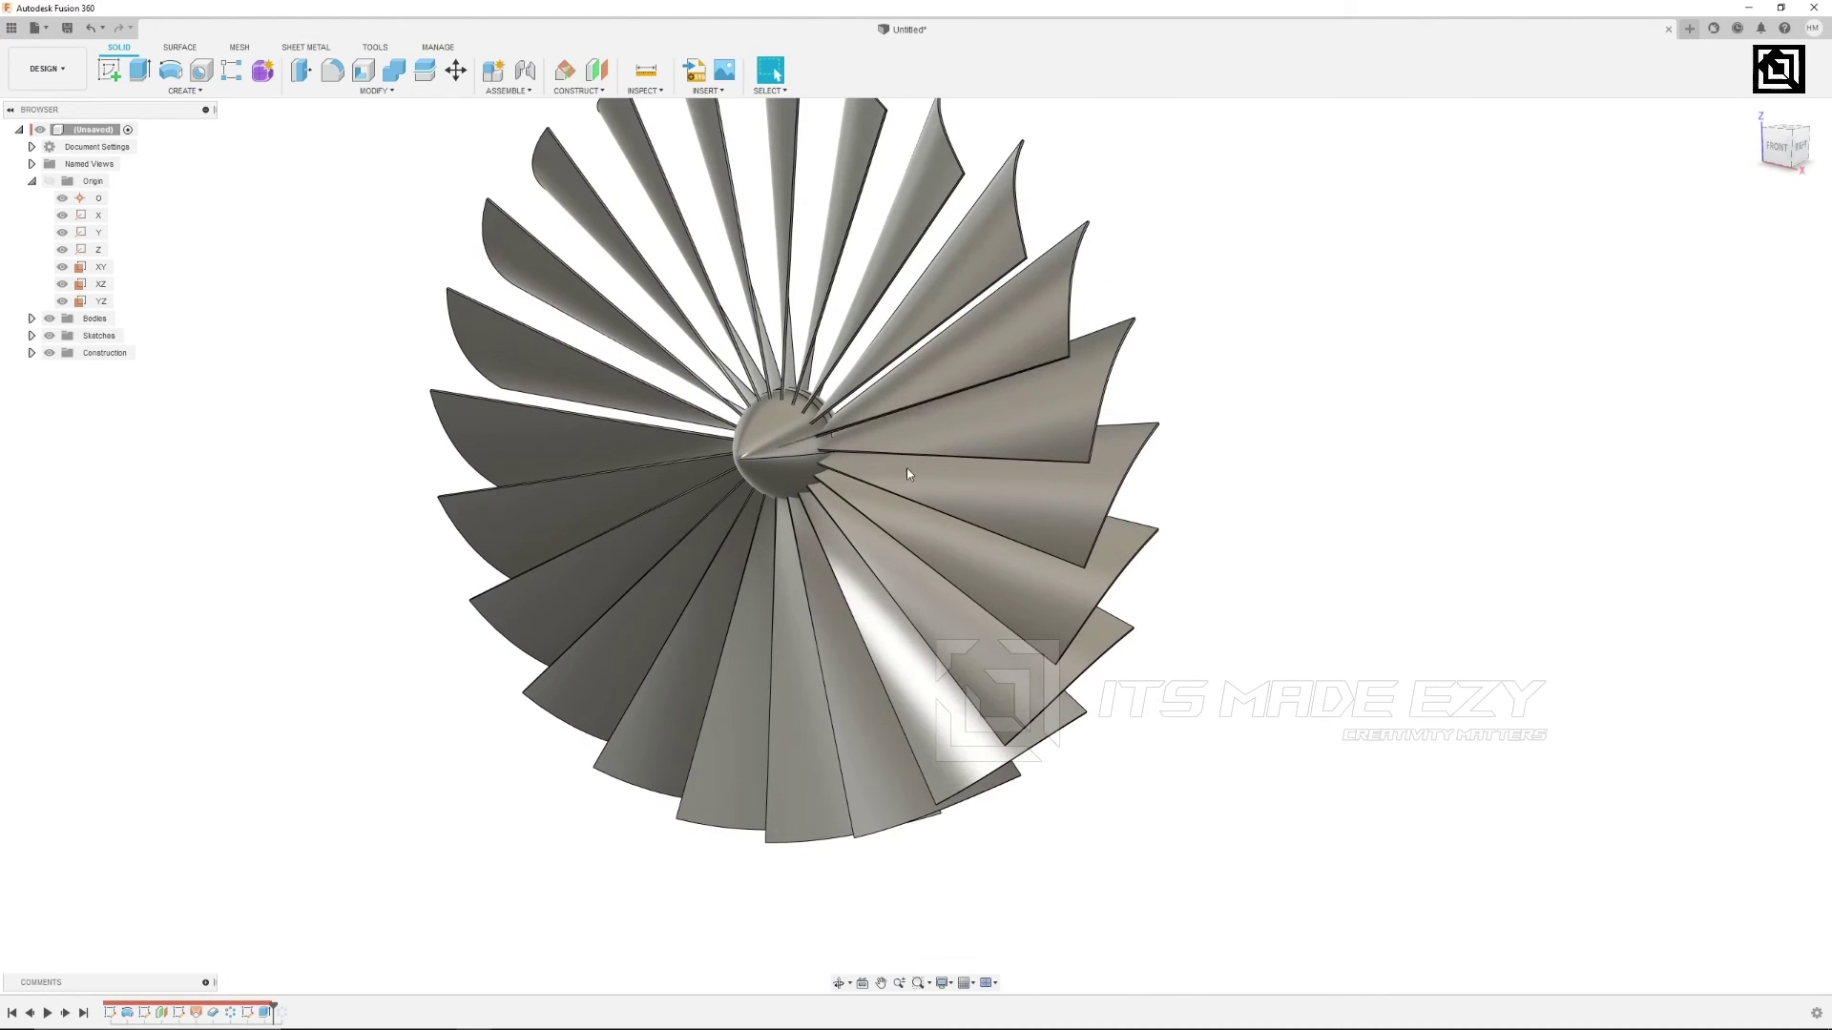
Roll the timeline back to just after the Thicken feature and fillet the single blade's lower outer corner edge with a 26 mm radius.
drag(272, 1003, 222, 1006)
scroll(1000, 523, up, 5)
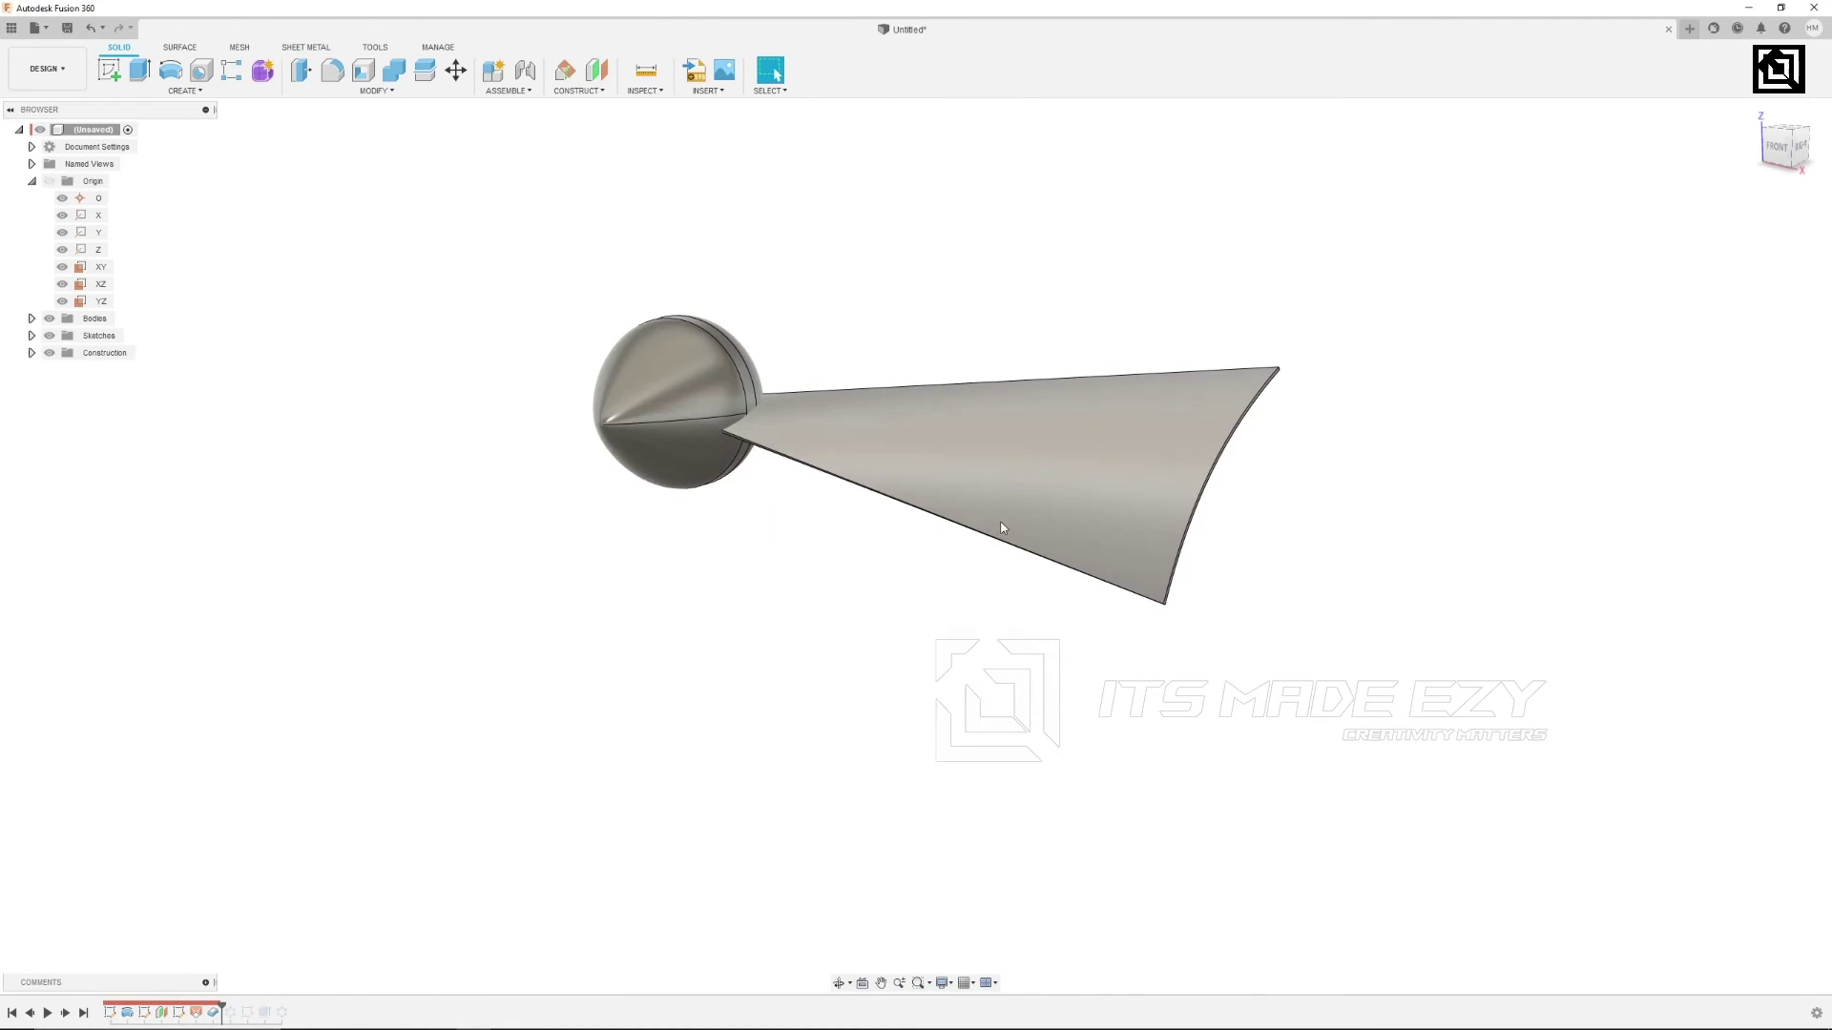
click(332, 70)
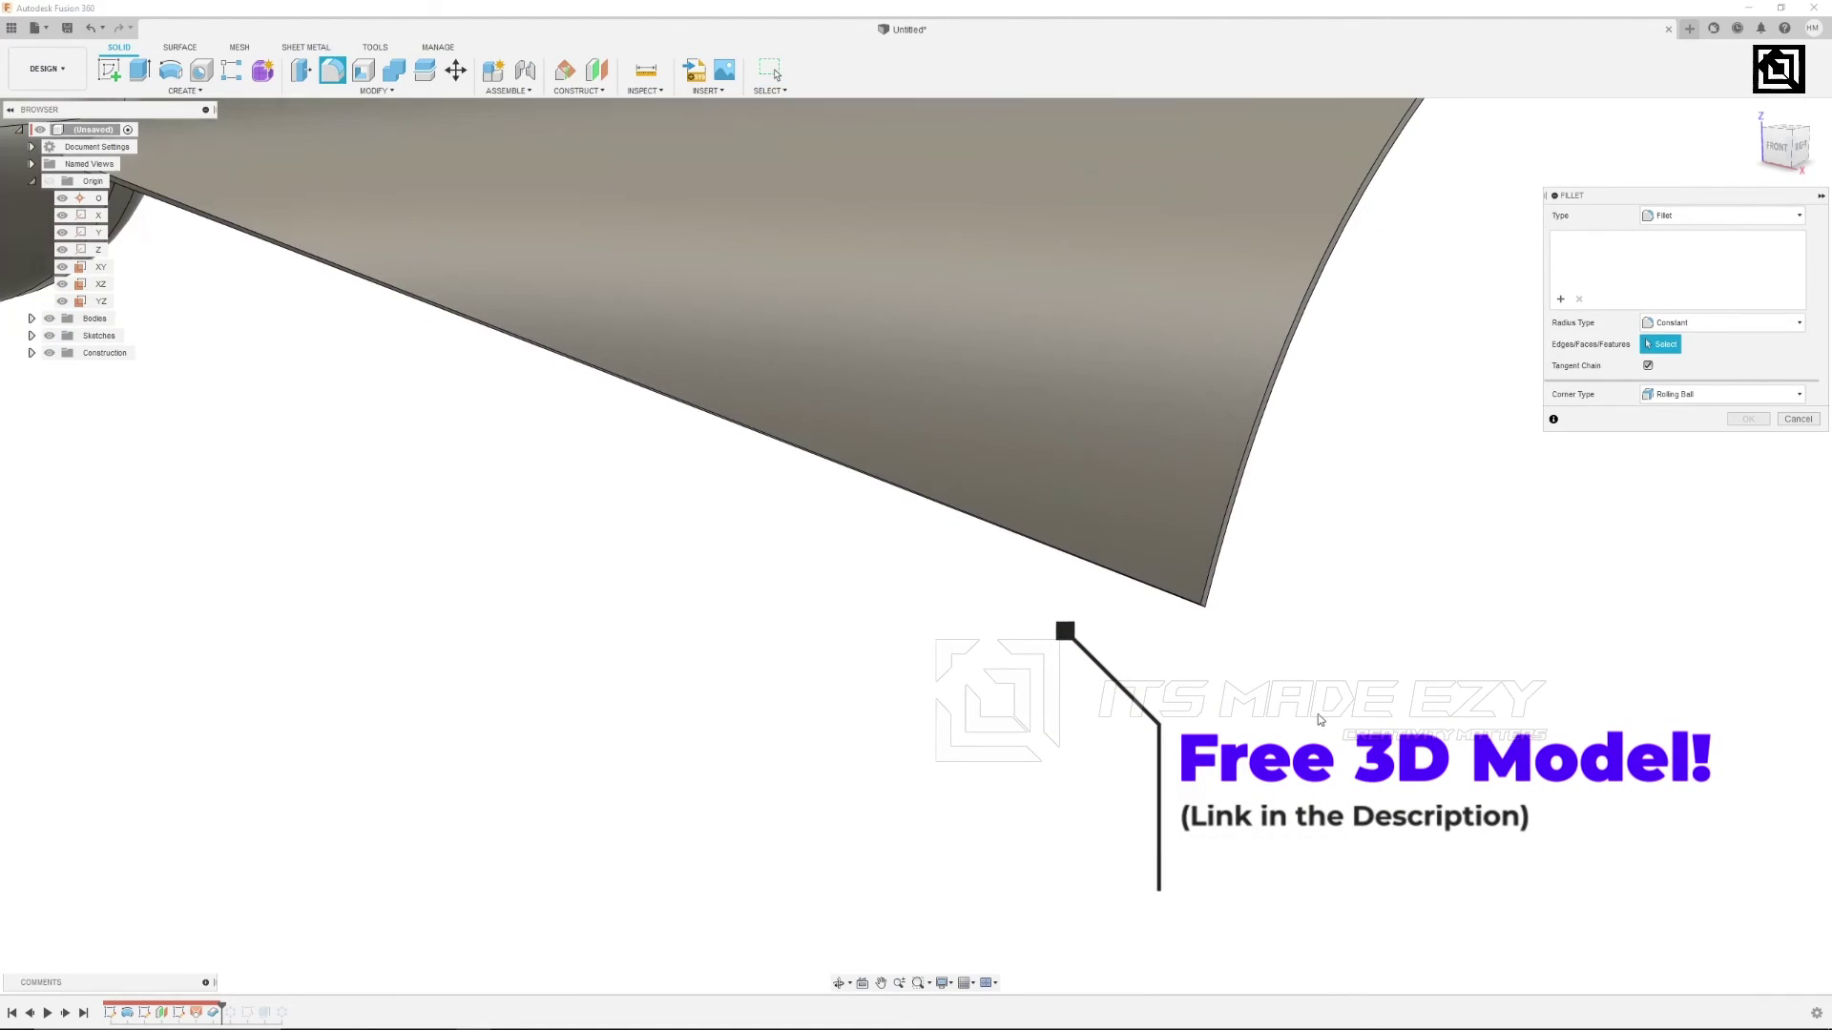
shift+middle_drag(1178, 586, 1193, 571)
scroll(1198, 598, down, 3)
scroll(1198, 599, up, 3)
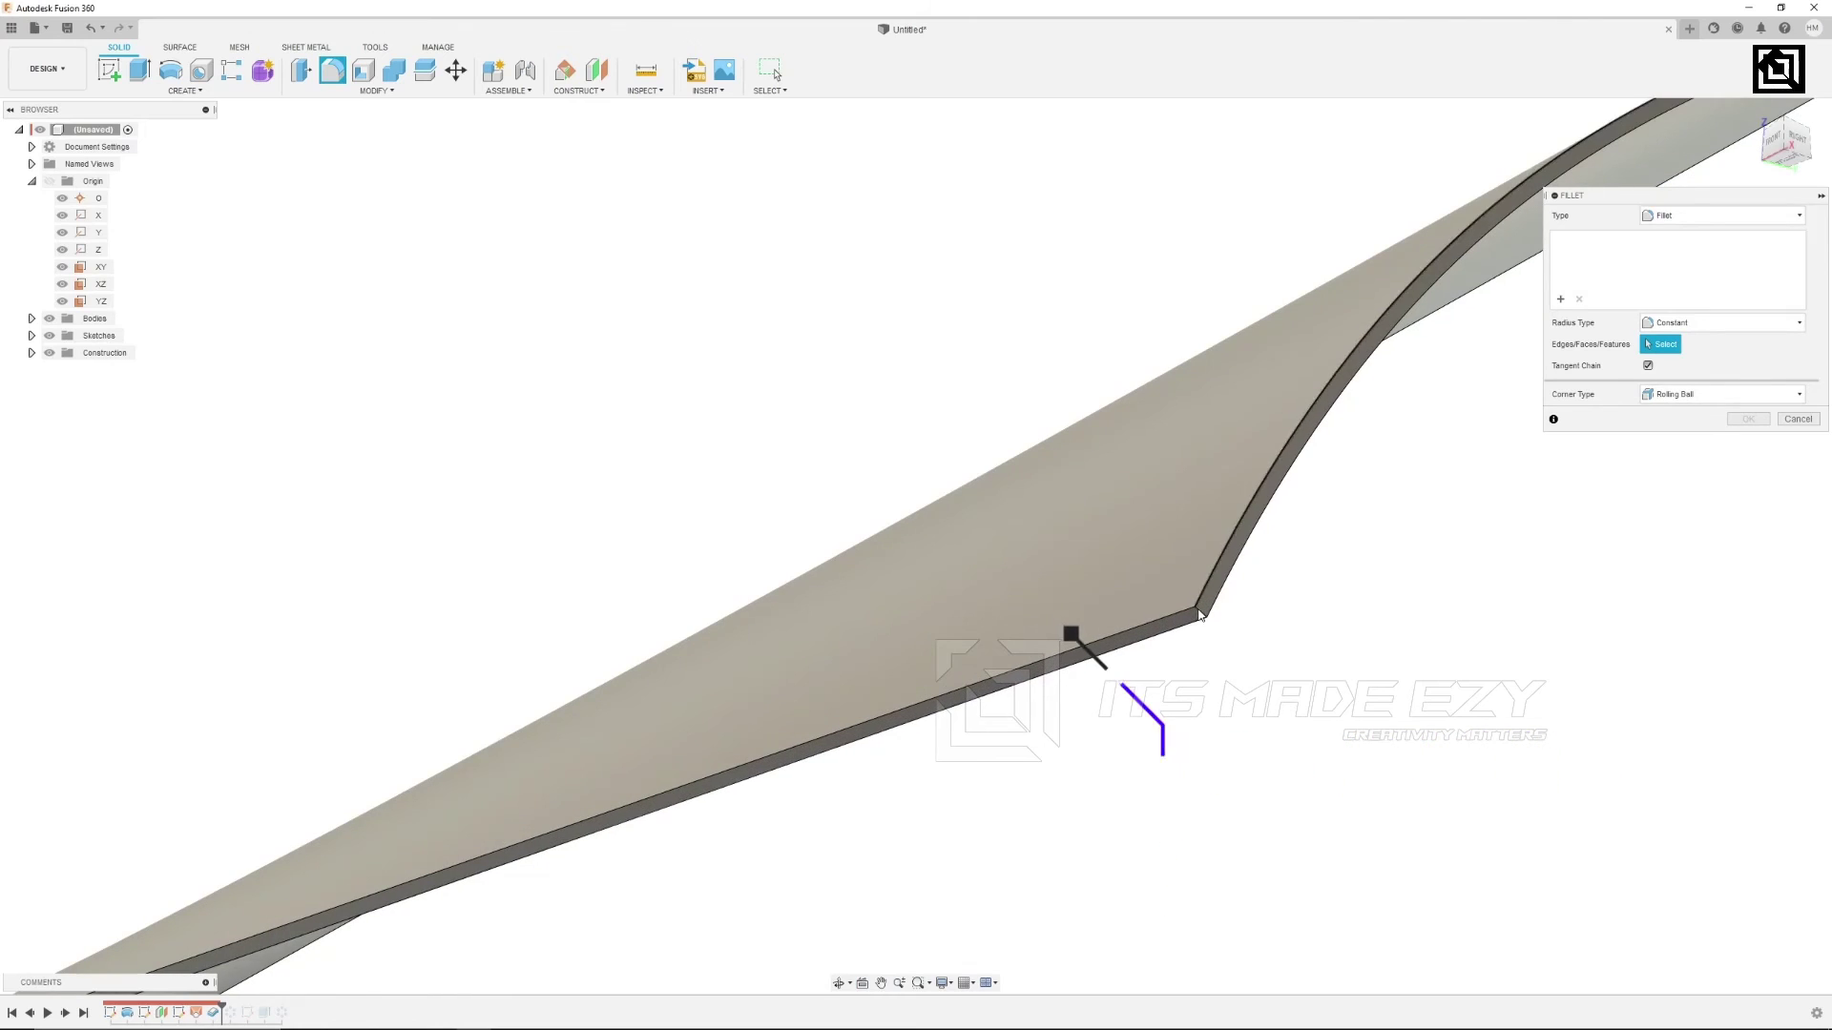
click(1201, 616)
drag(1200, 612, 1183, 575)
scroll(1250, 539, down, 8)
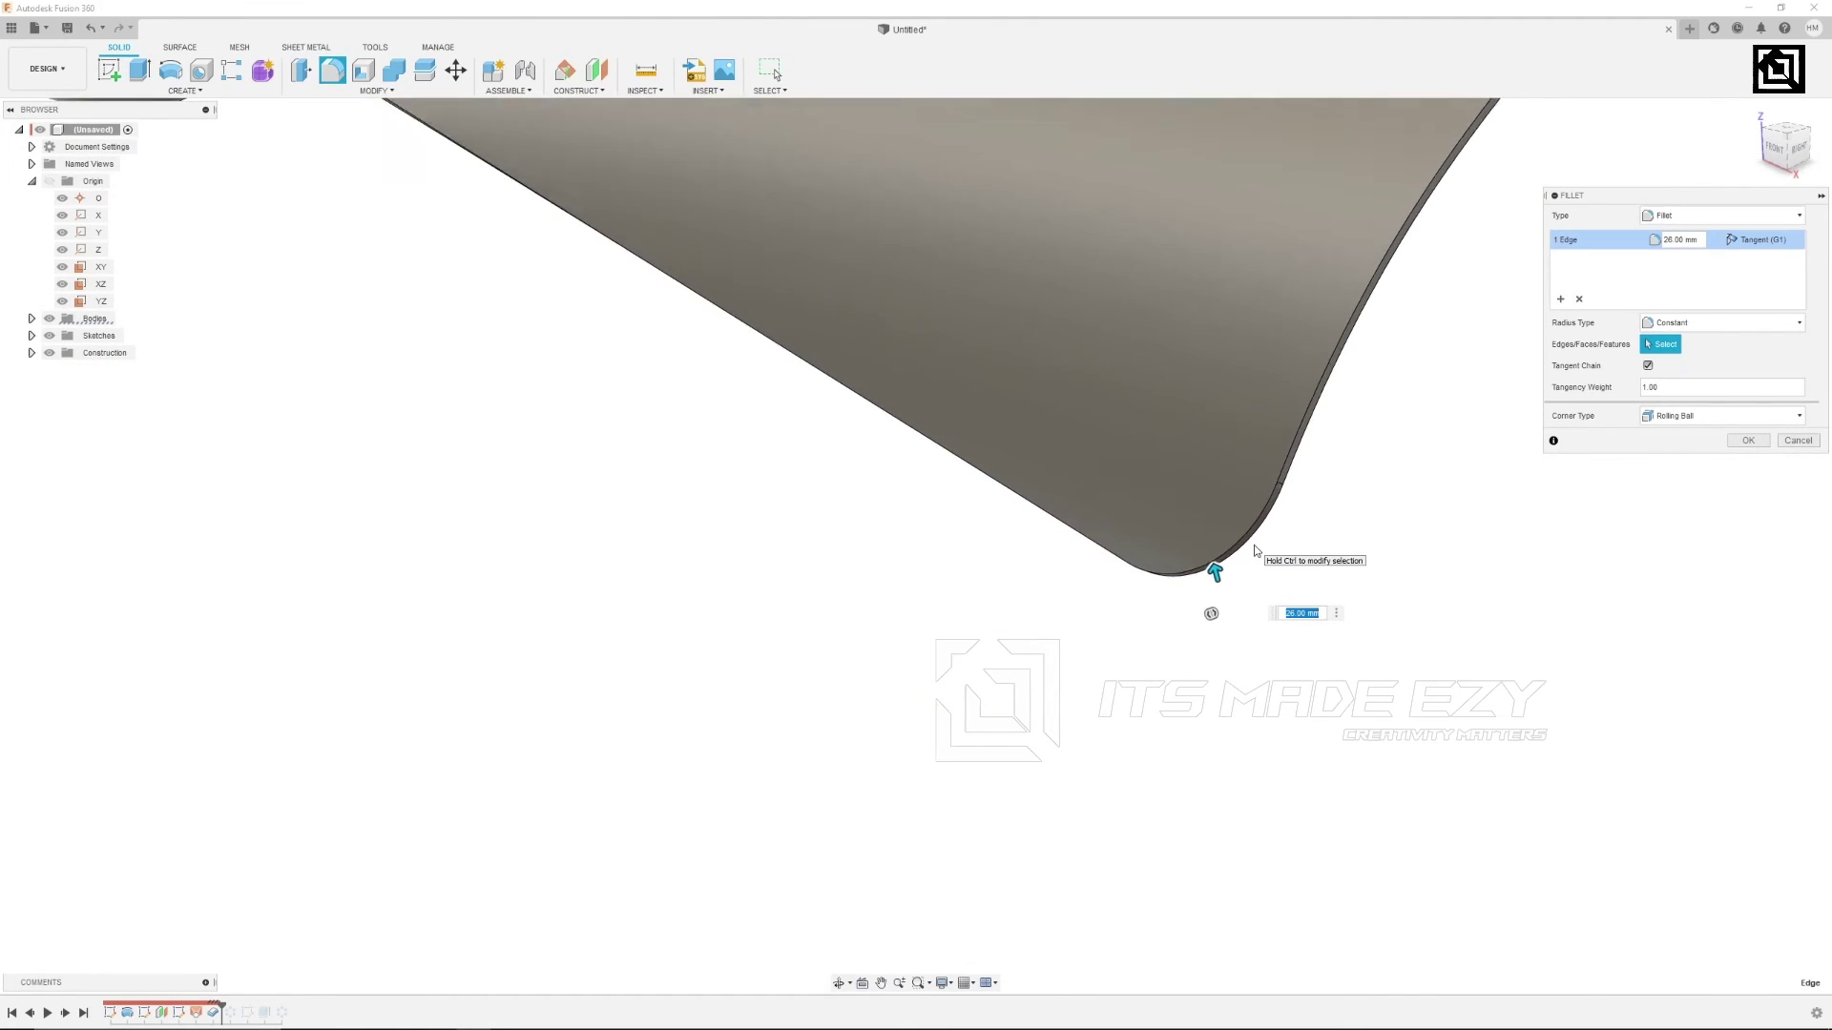
Add the blade's upper outer corner edge to the 26 mm fillet and apply it to both corners.
scroll(1421, 295, up, 8)
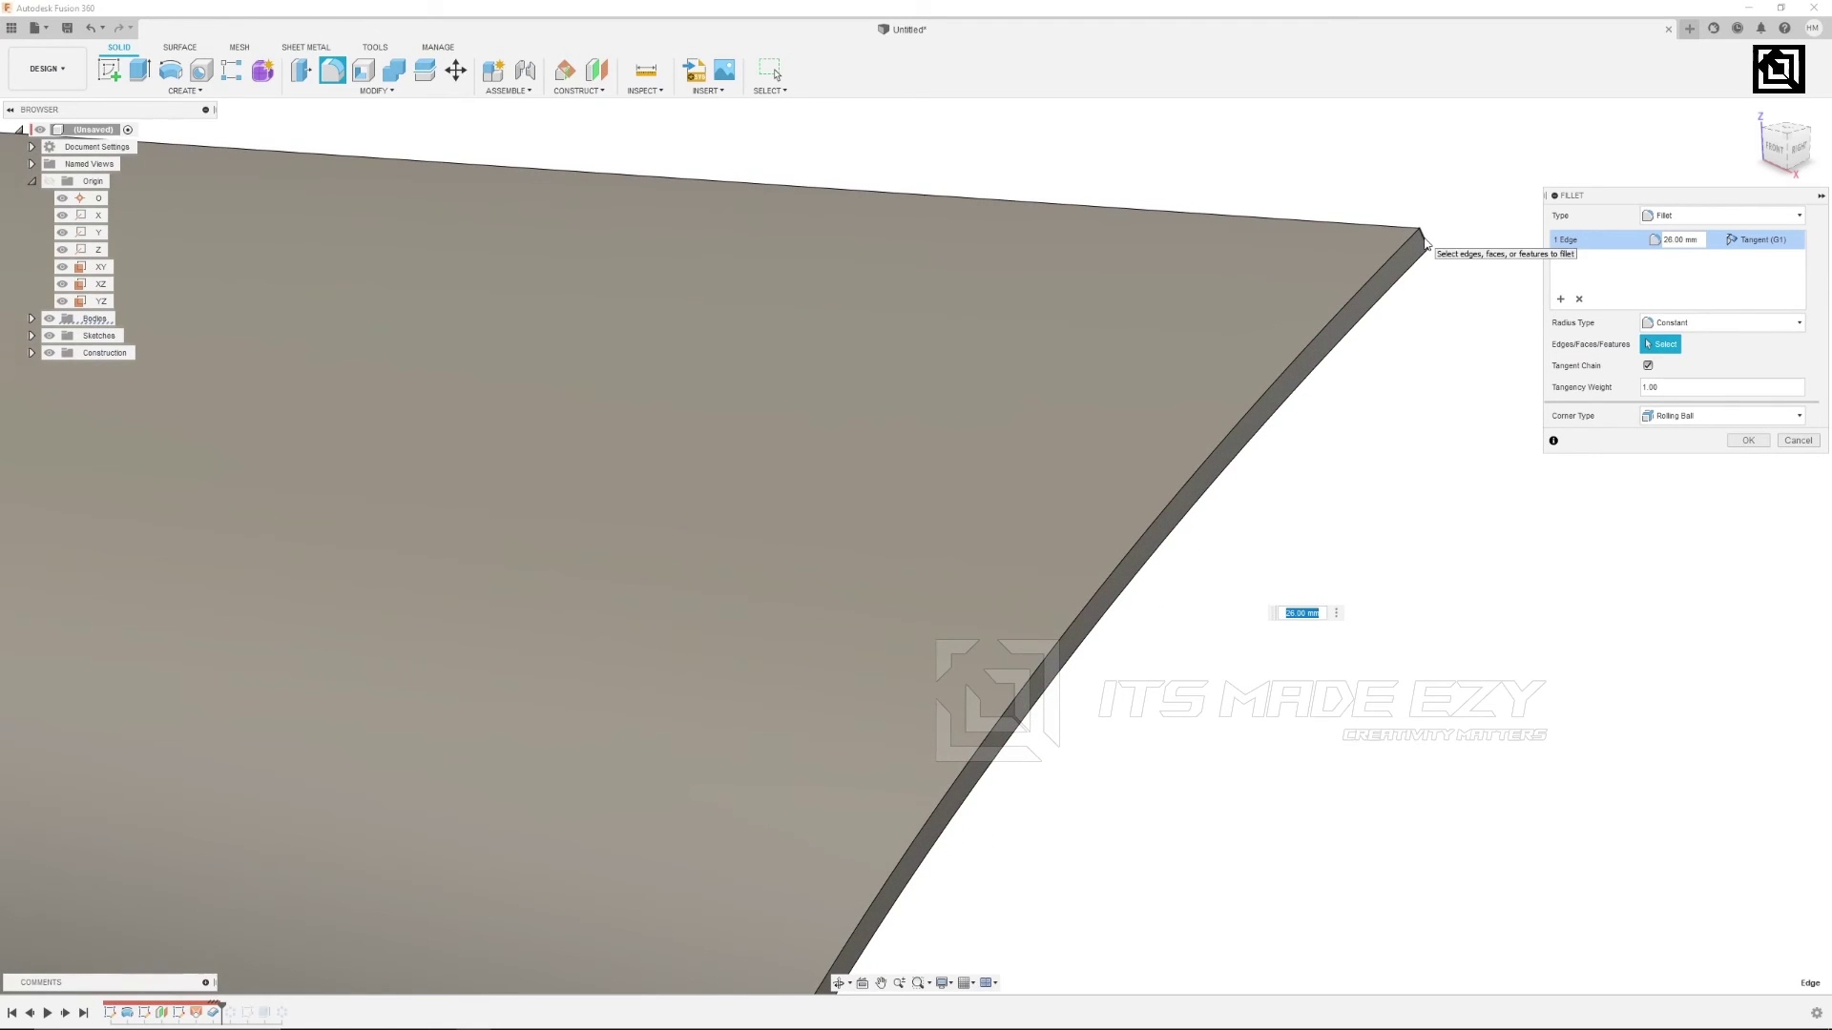
click(1424, 240)
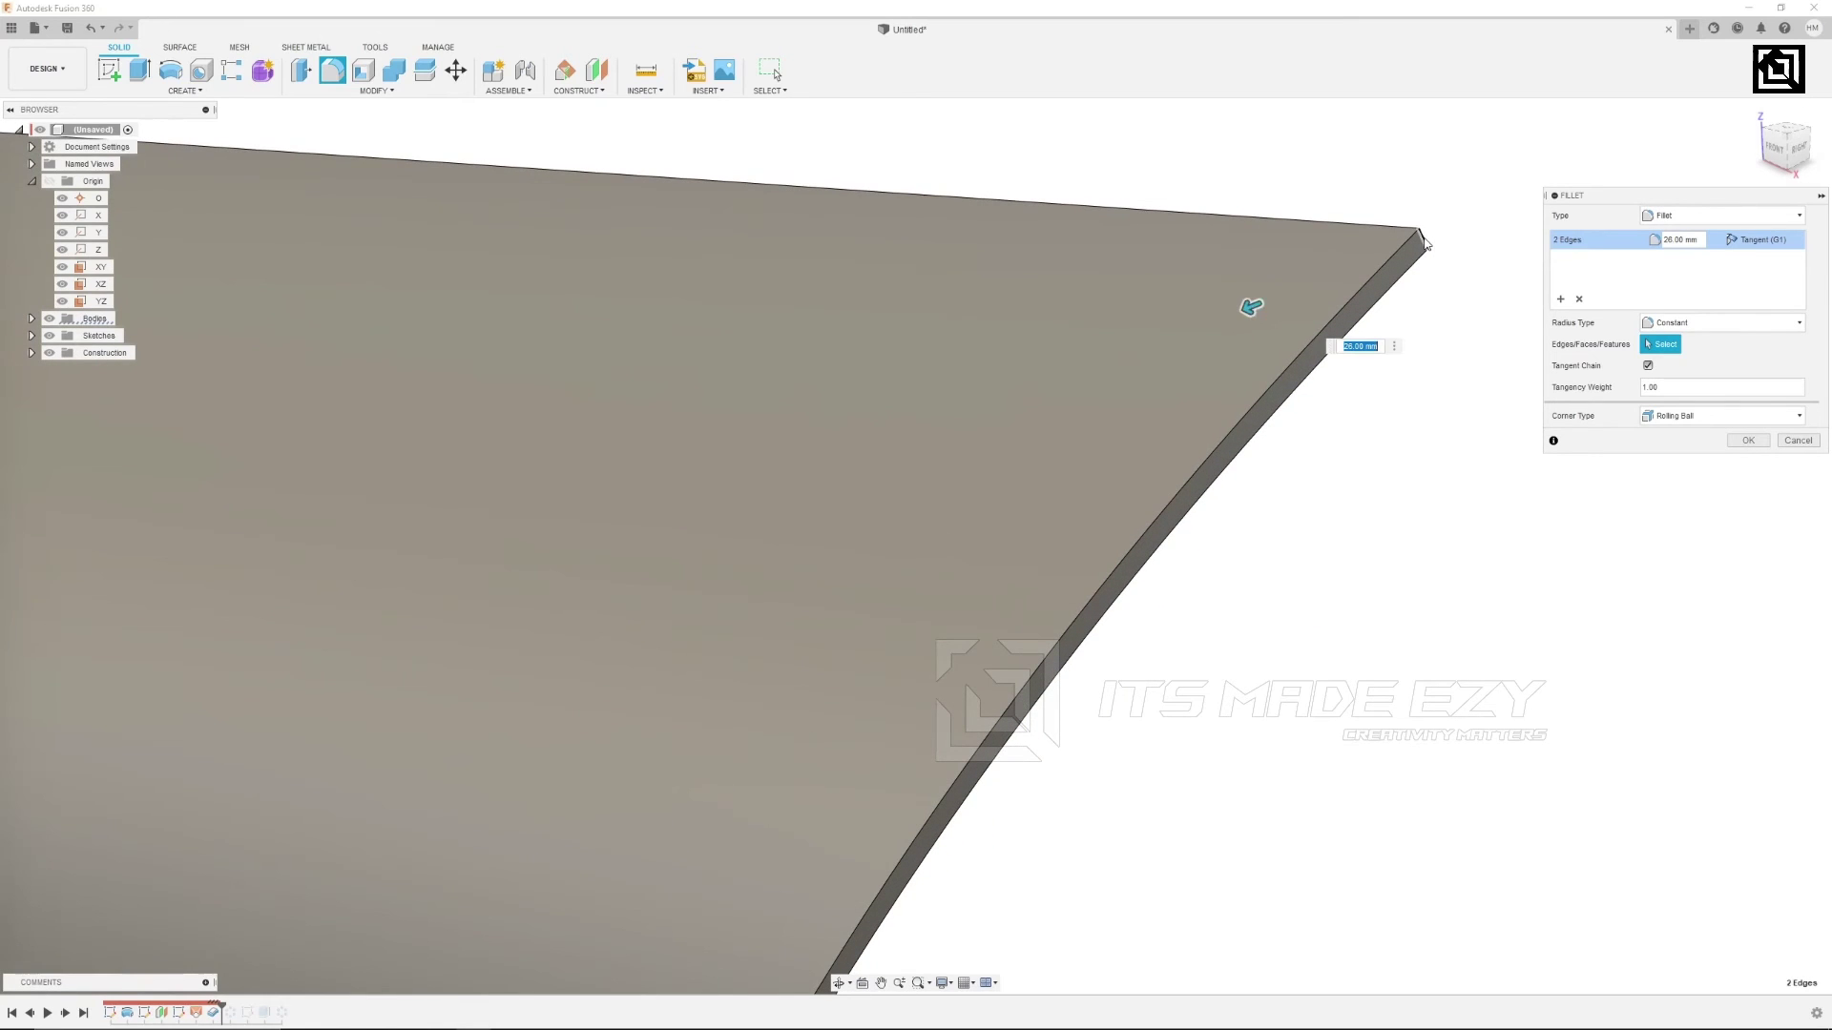
scroll(1279, 515, down, 8)
shift+middle_drag(1176, 592, 1265, 566)
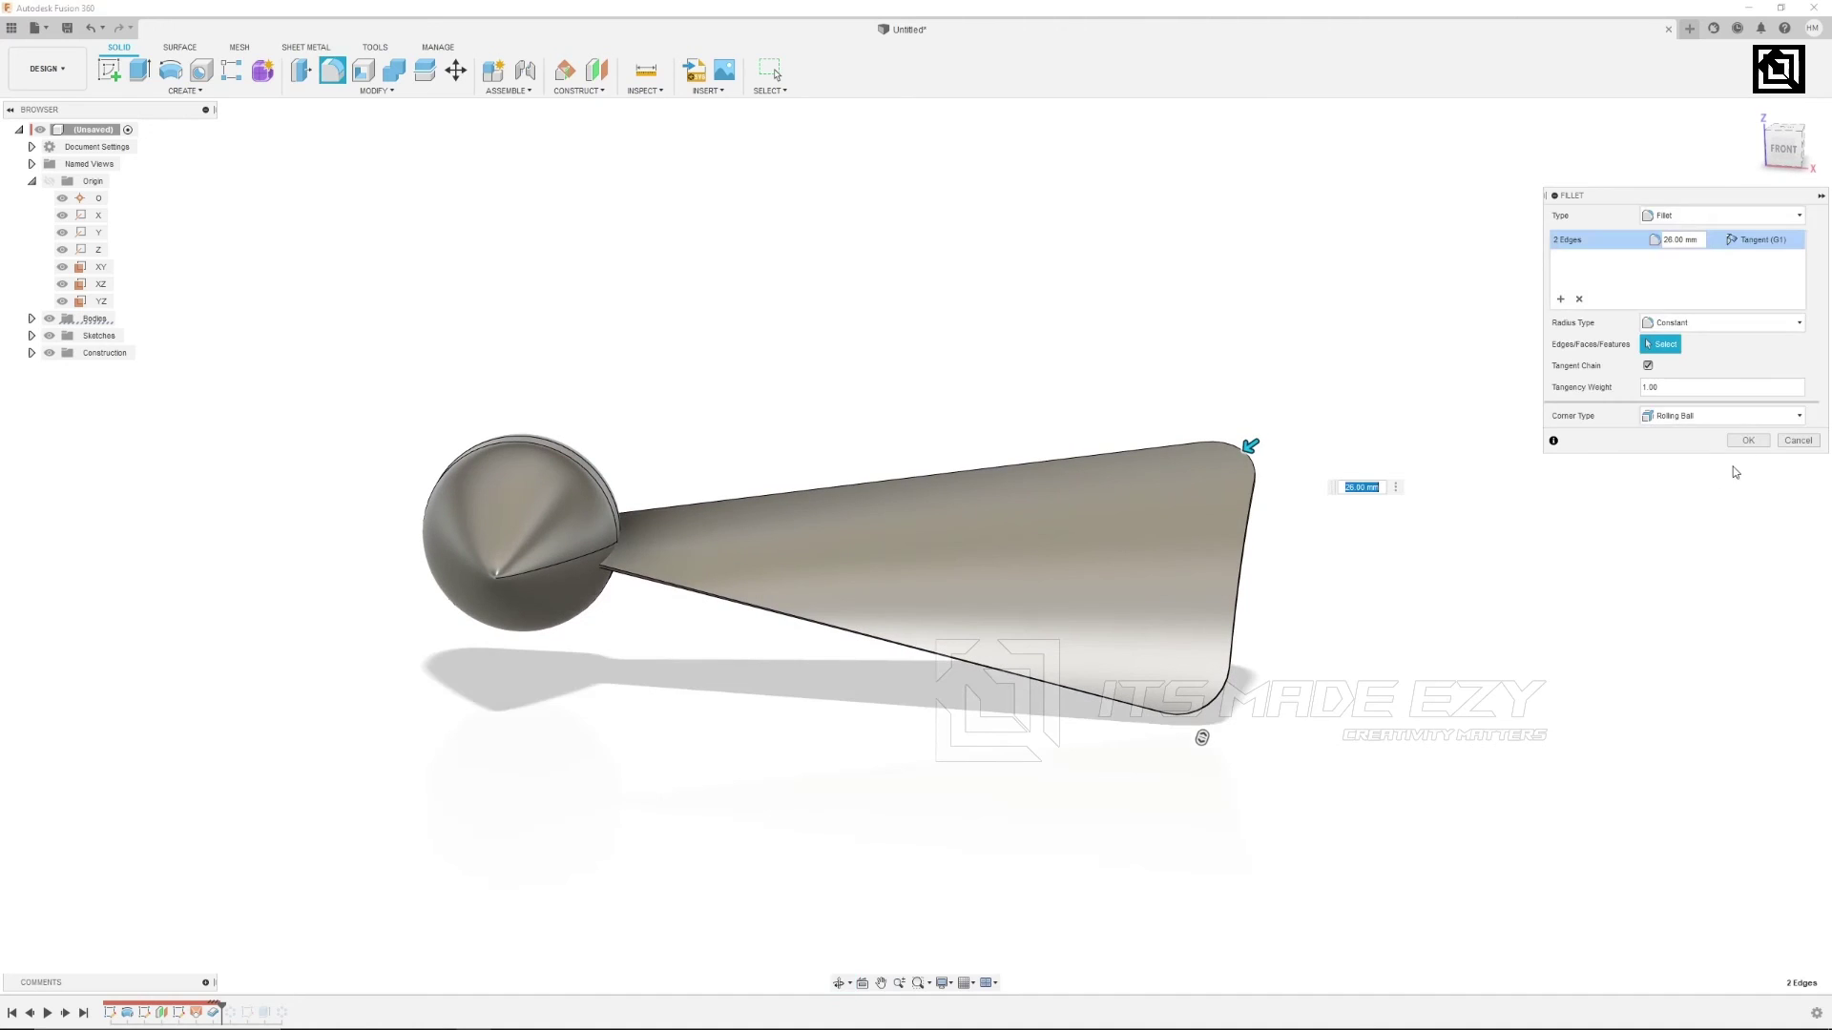
click(1747, 440)
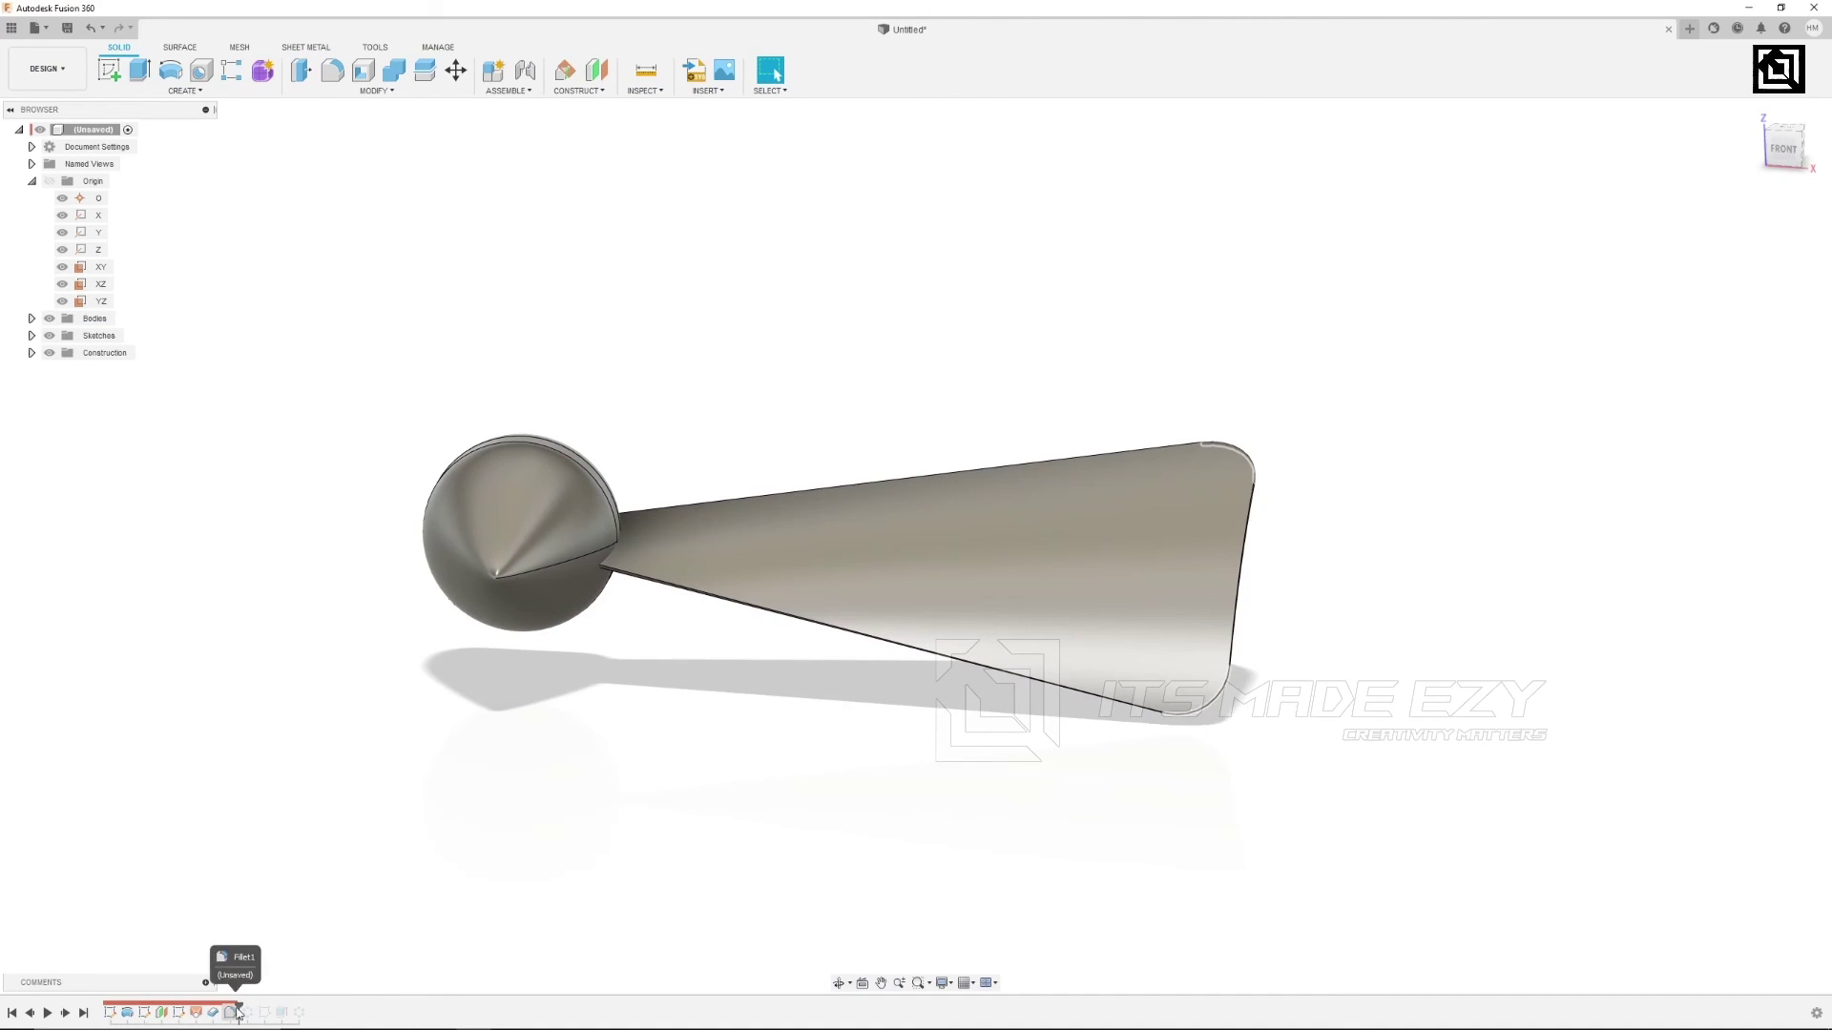
Roll the timeline forward to just after the circular pattern of the blades, before the tip-trimming sketch and cut.
drag(240, 1006, 271, 1007)
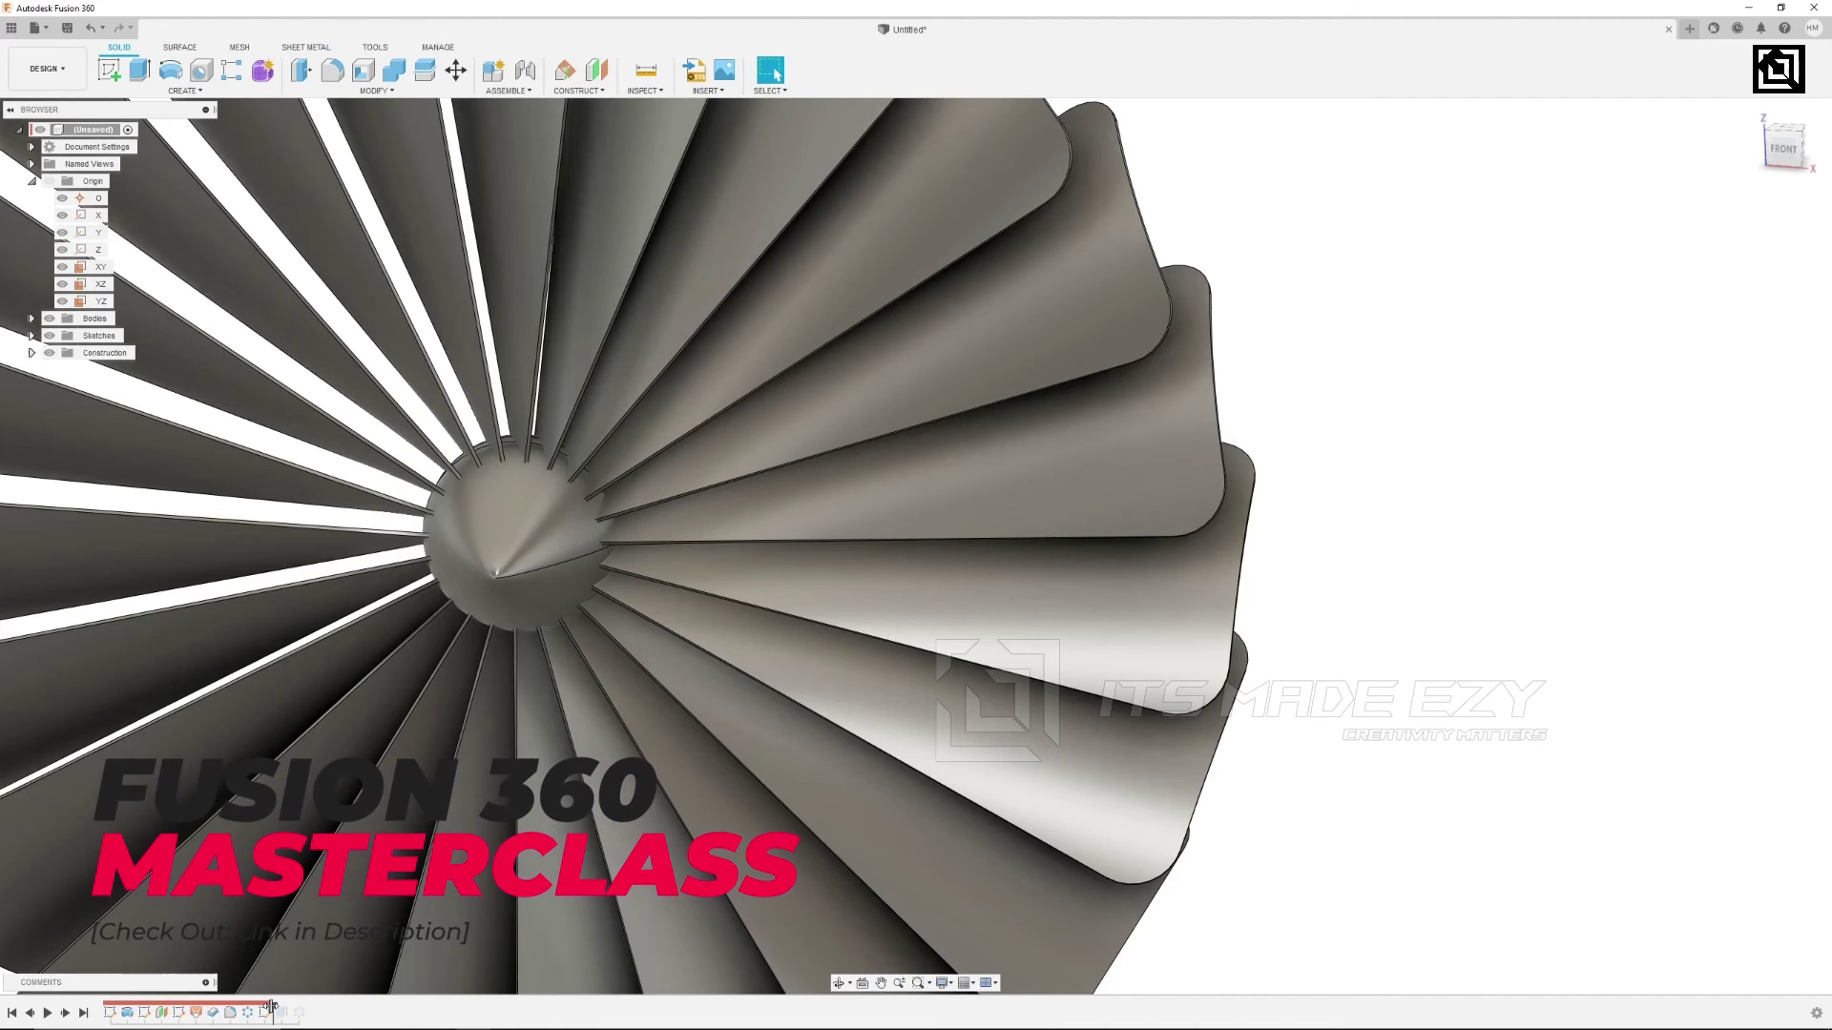
scroll(568, 626, down, 5)
shift+middle_drag(1038, 659, 1145, 640)
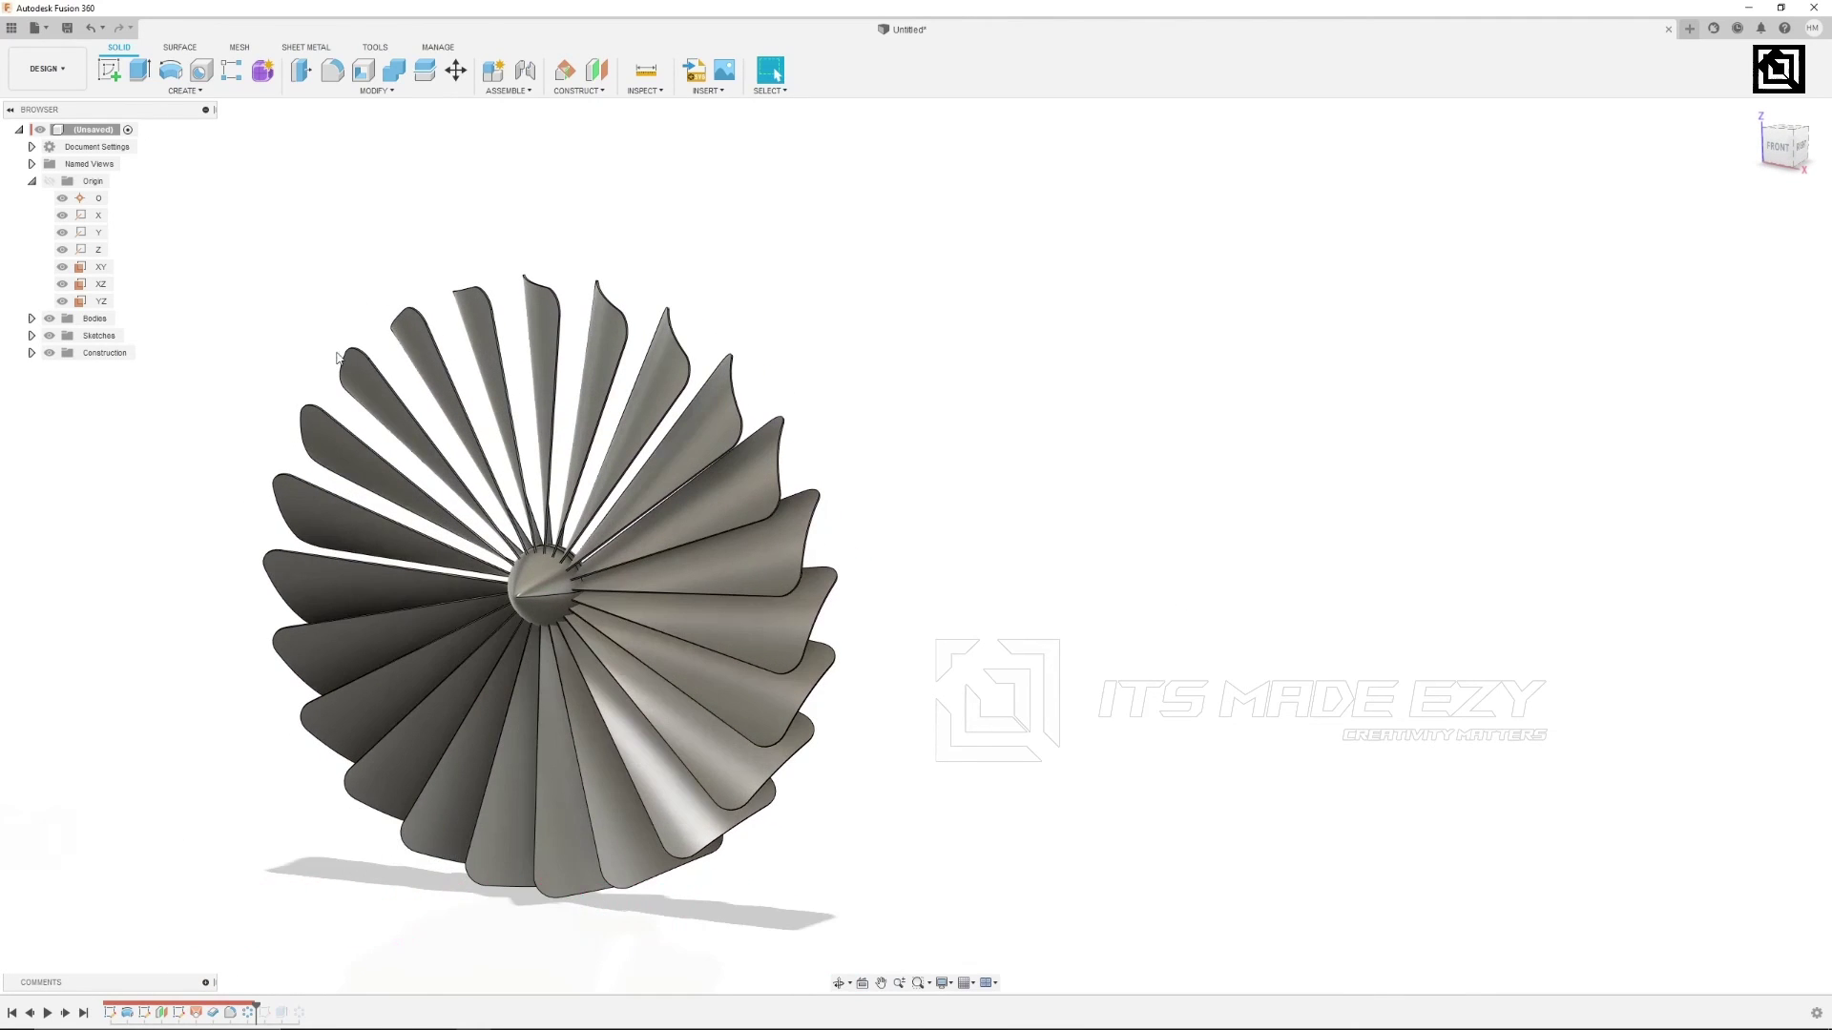
Combine the hub as target body with all the patterned blades as tool bodies using the Join operation.
scroll(482, 224, down, 1)
middle_drag(482, 200, 575, 173)
scroll(575, 173, down, 1)
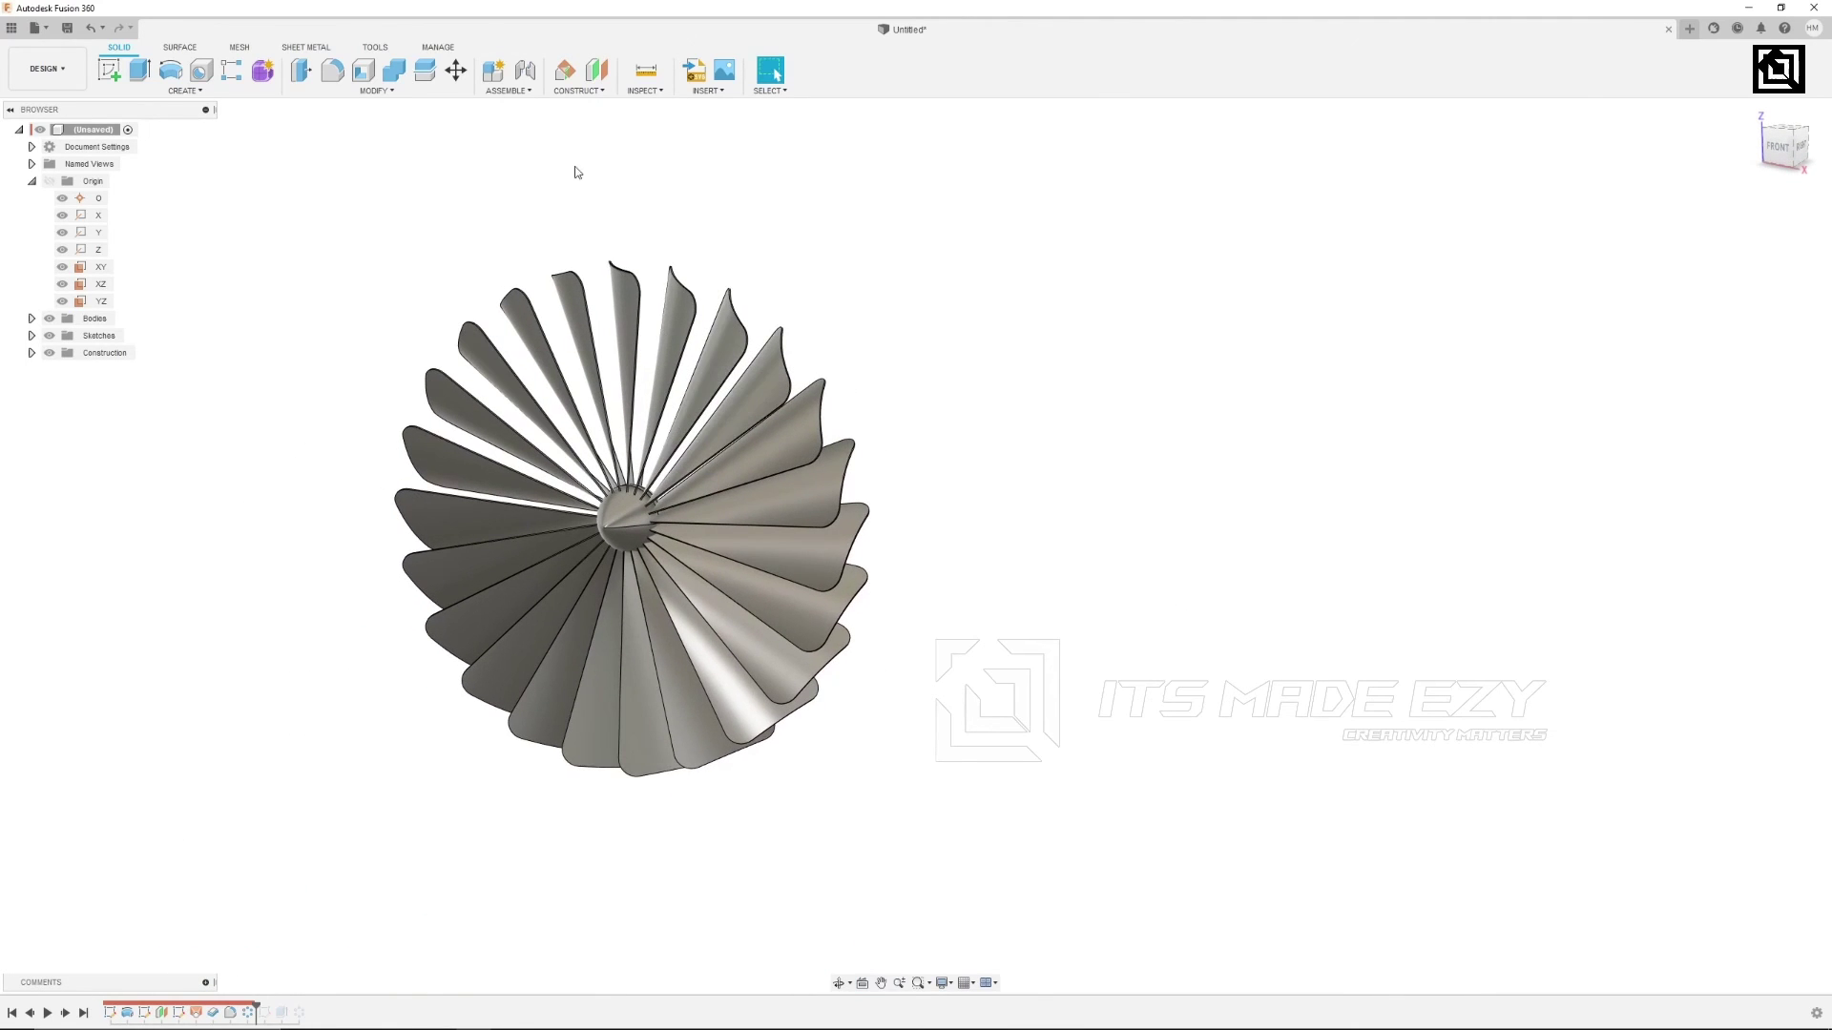
click(394, 72)
click(626, 518)
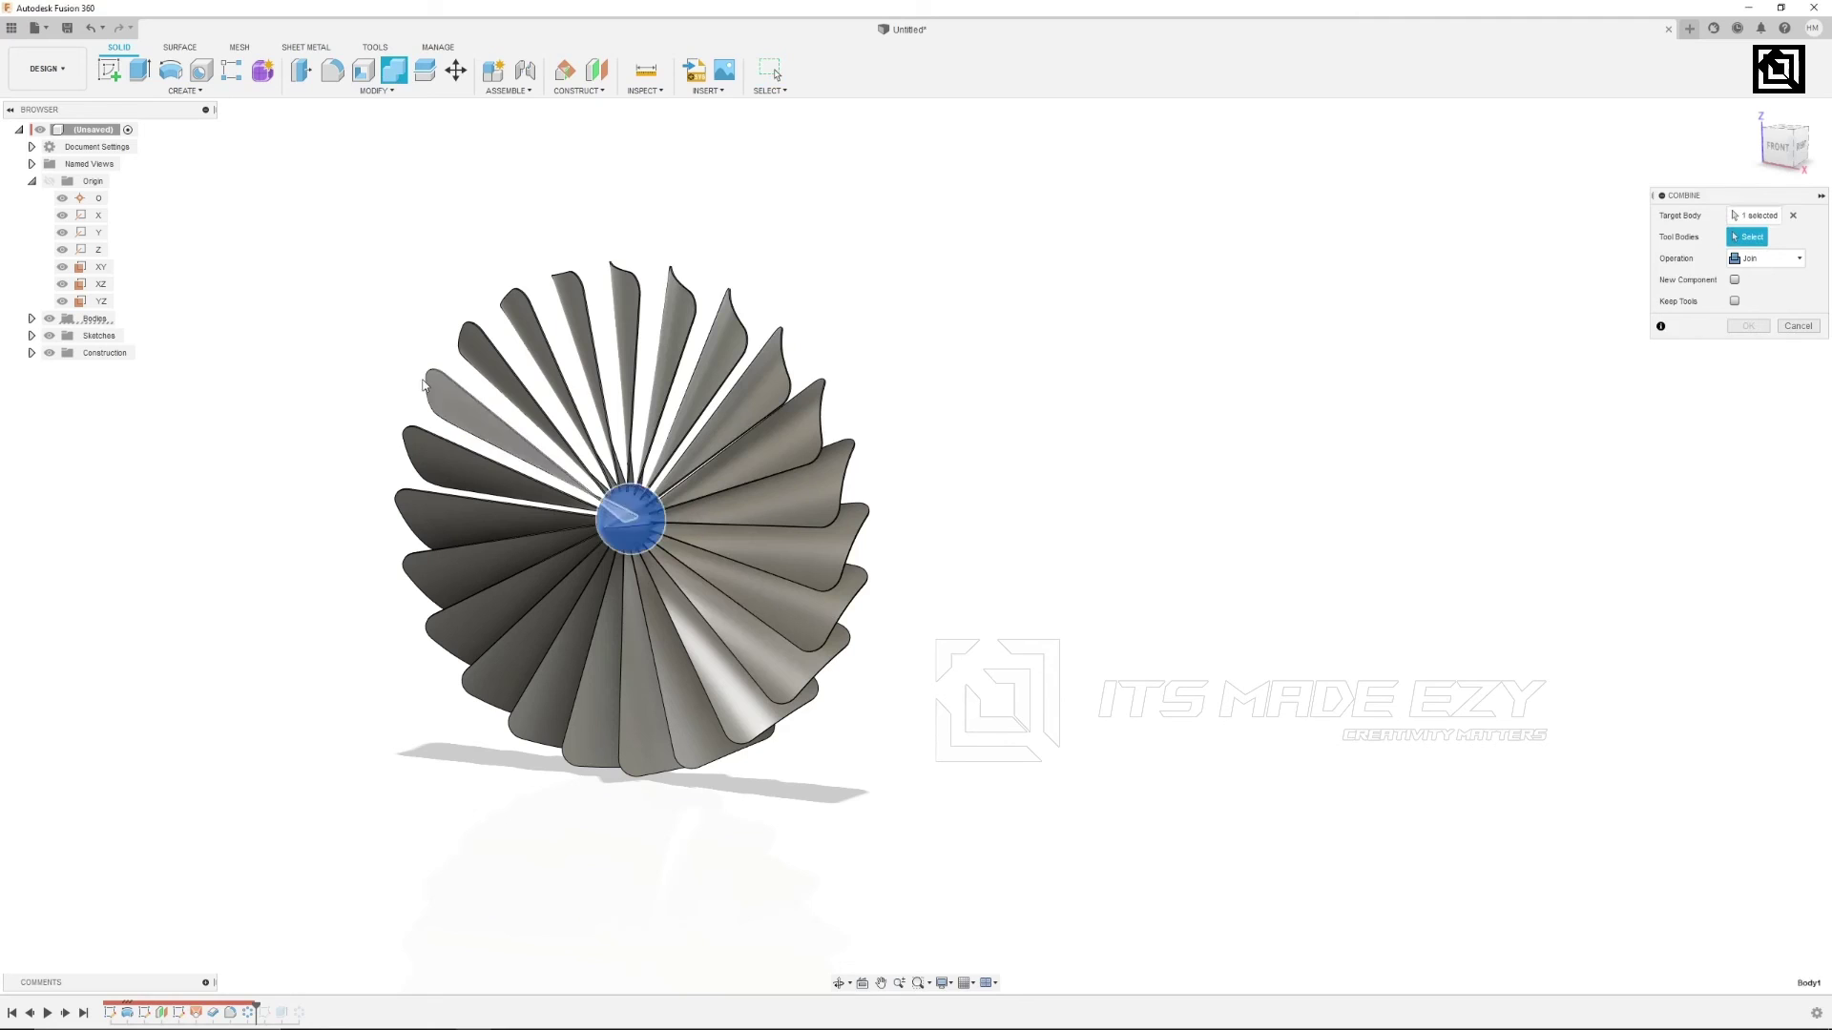
drag(293, 208, 948, 811)
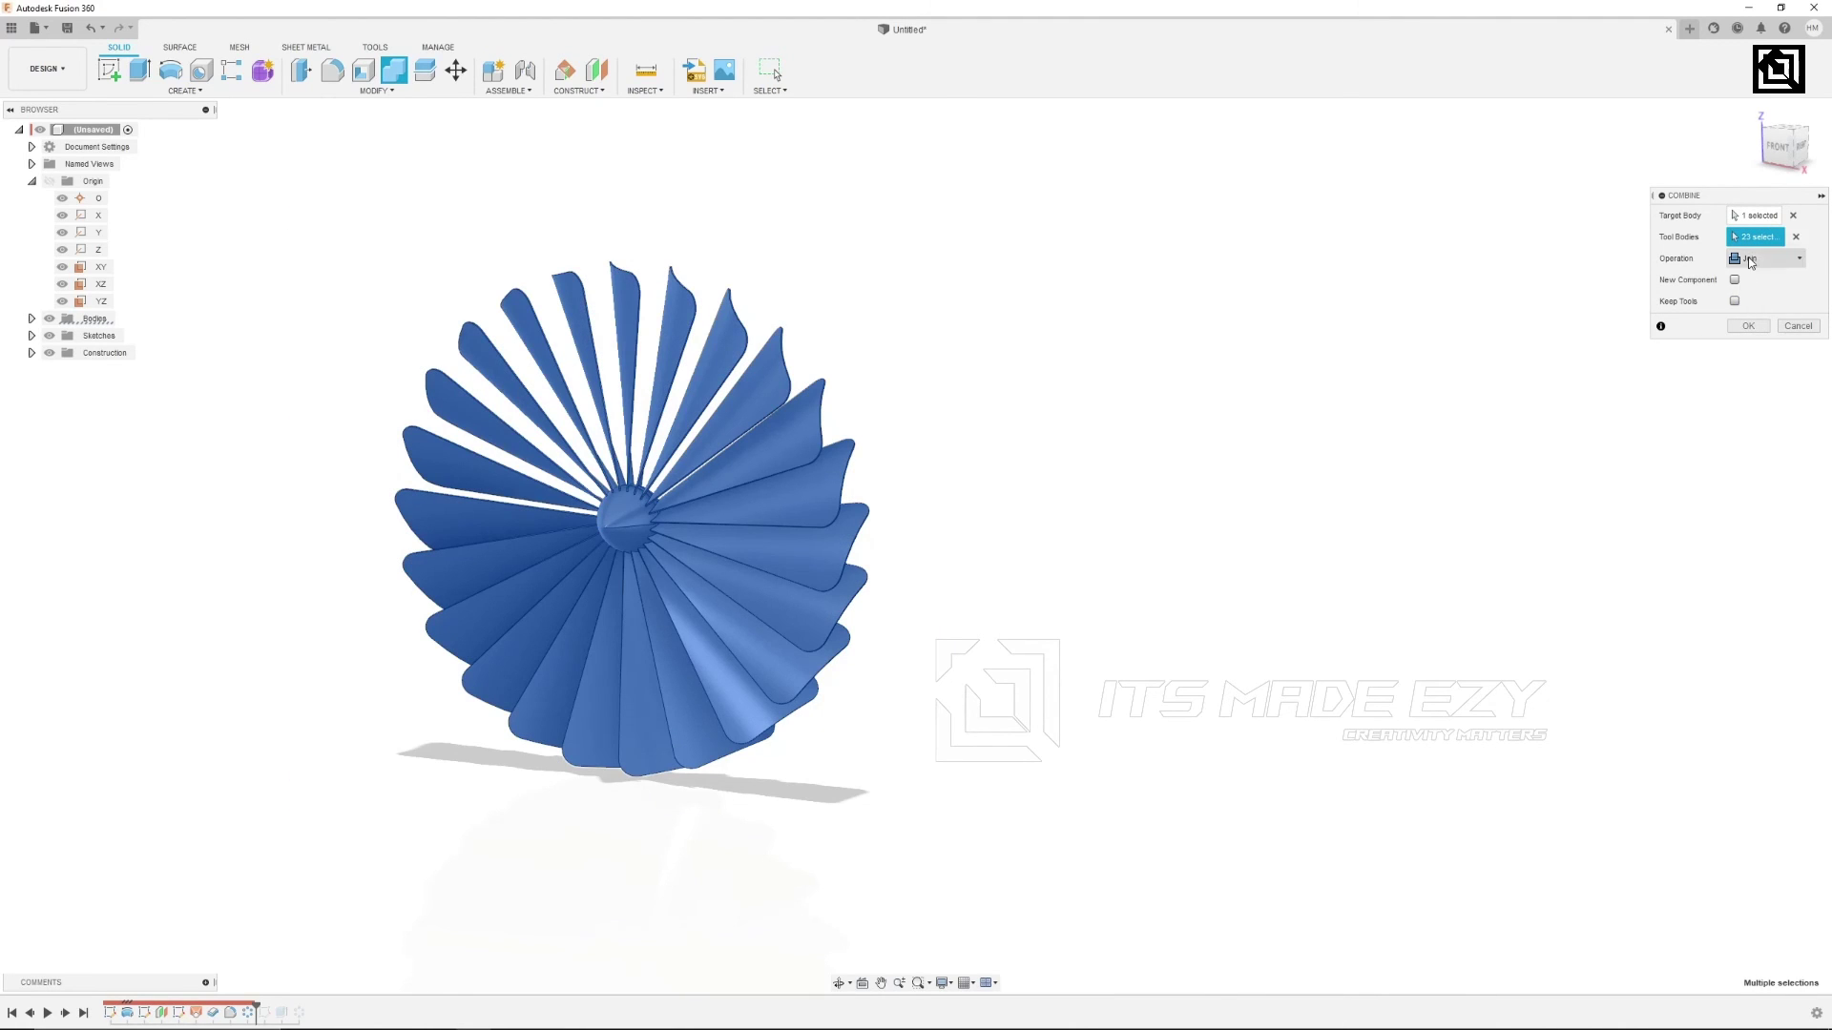
click(1747, 326)
shift+middle_drag(1035, 695, 970, 806)
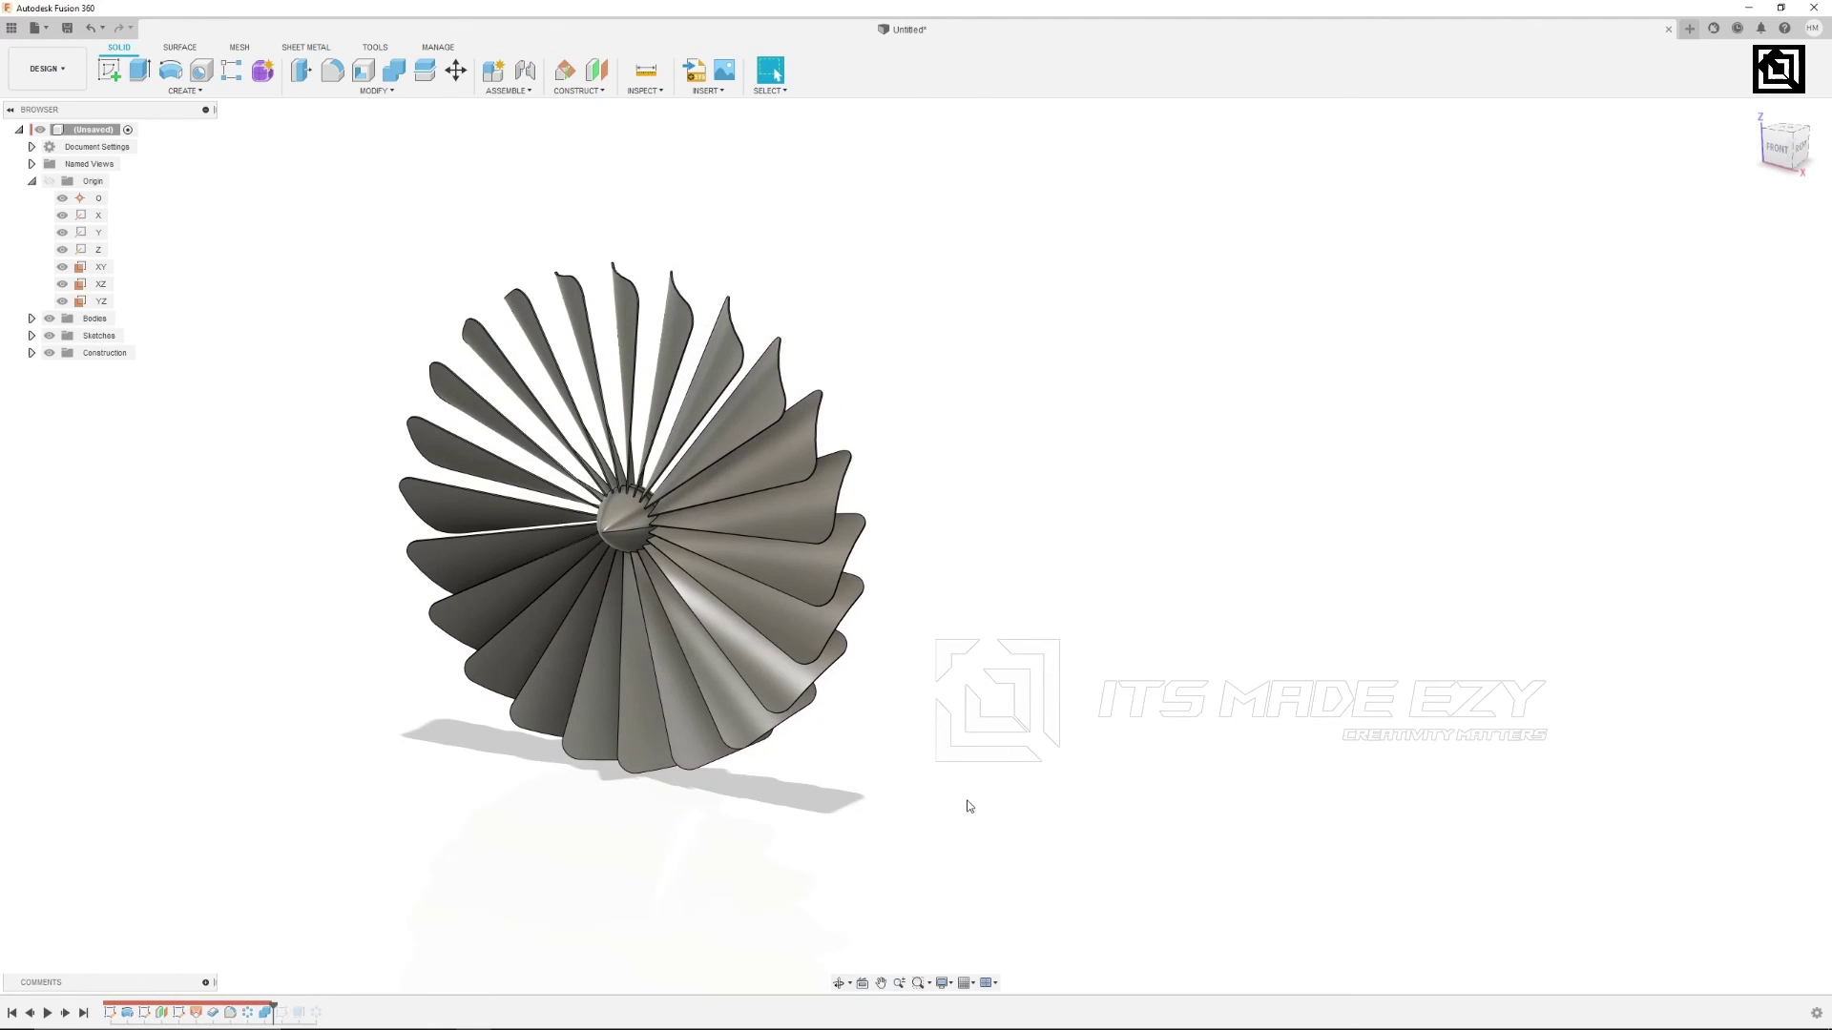
Set the visual style to Shaded so the fan displays without edges.
middle_drag(1086, 728, 1351, 728)
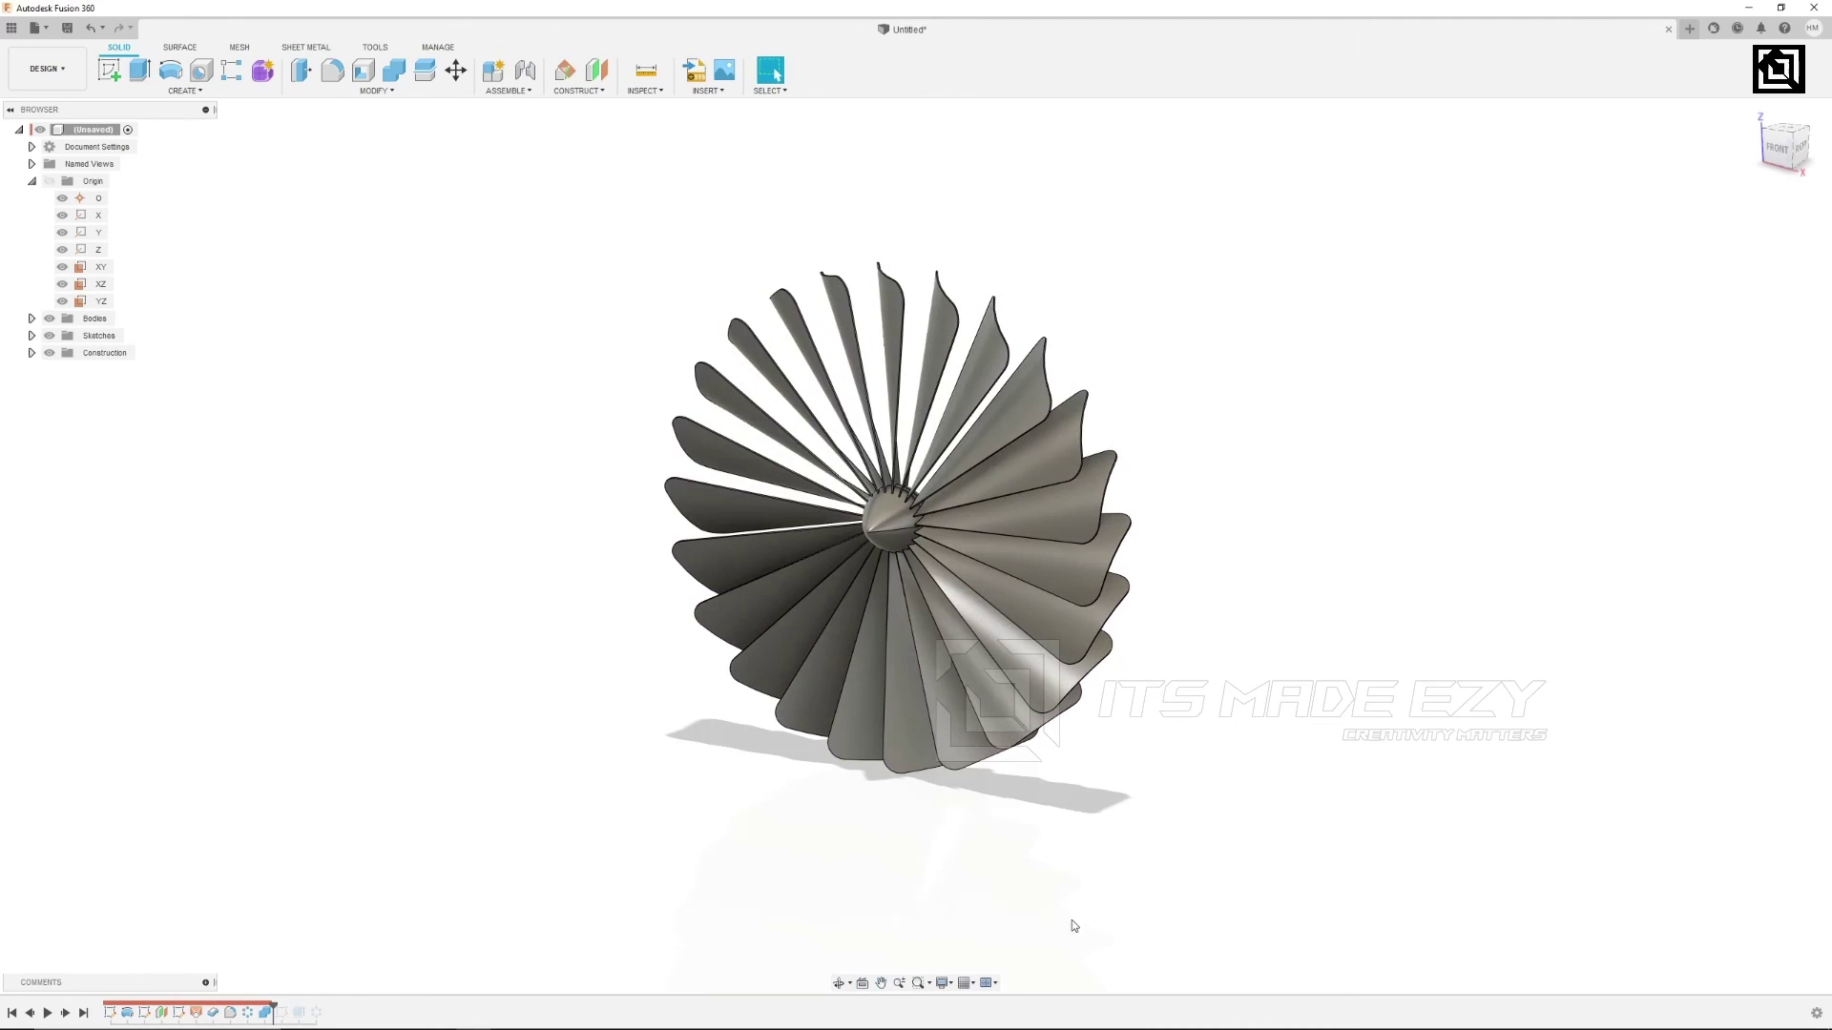
click(947, 983)
mouse_move(1034, 850)
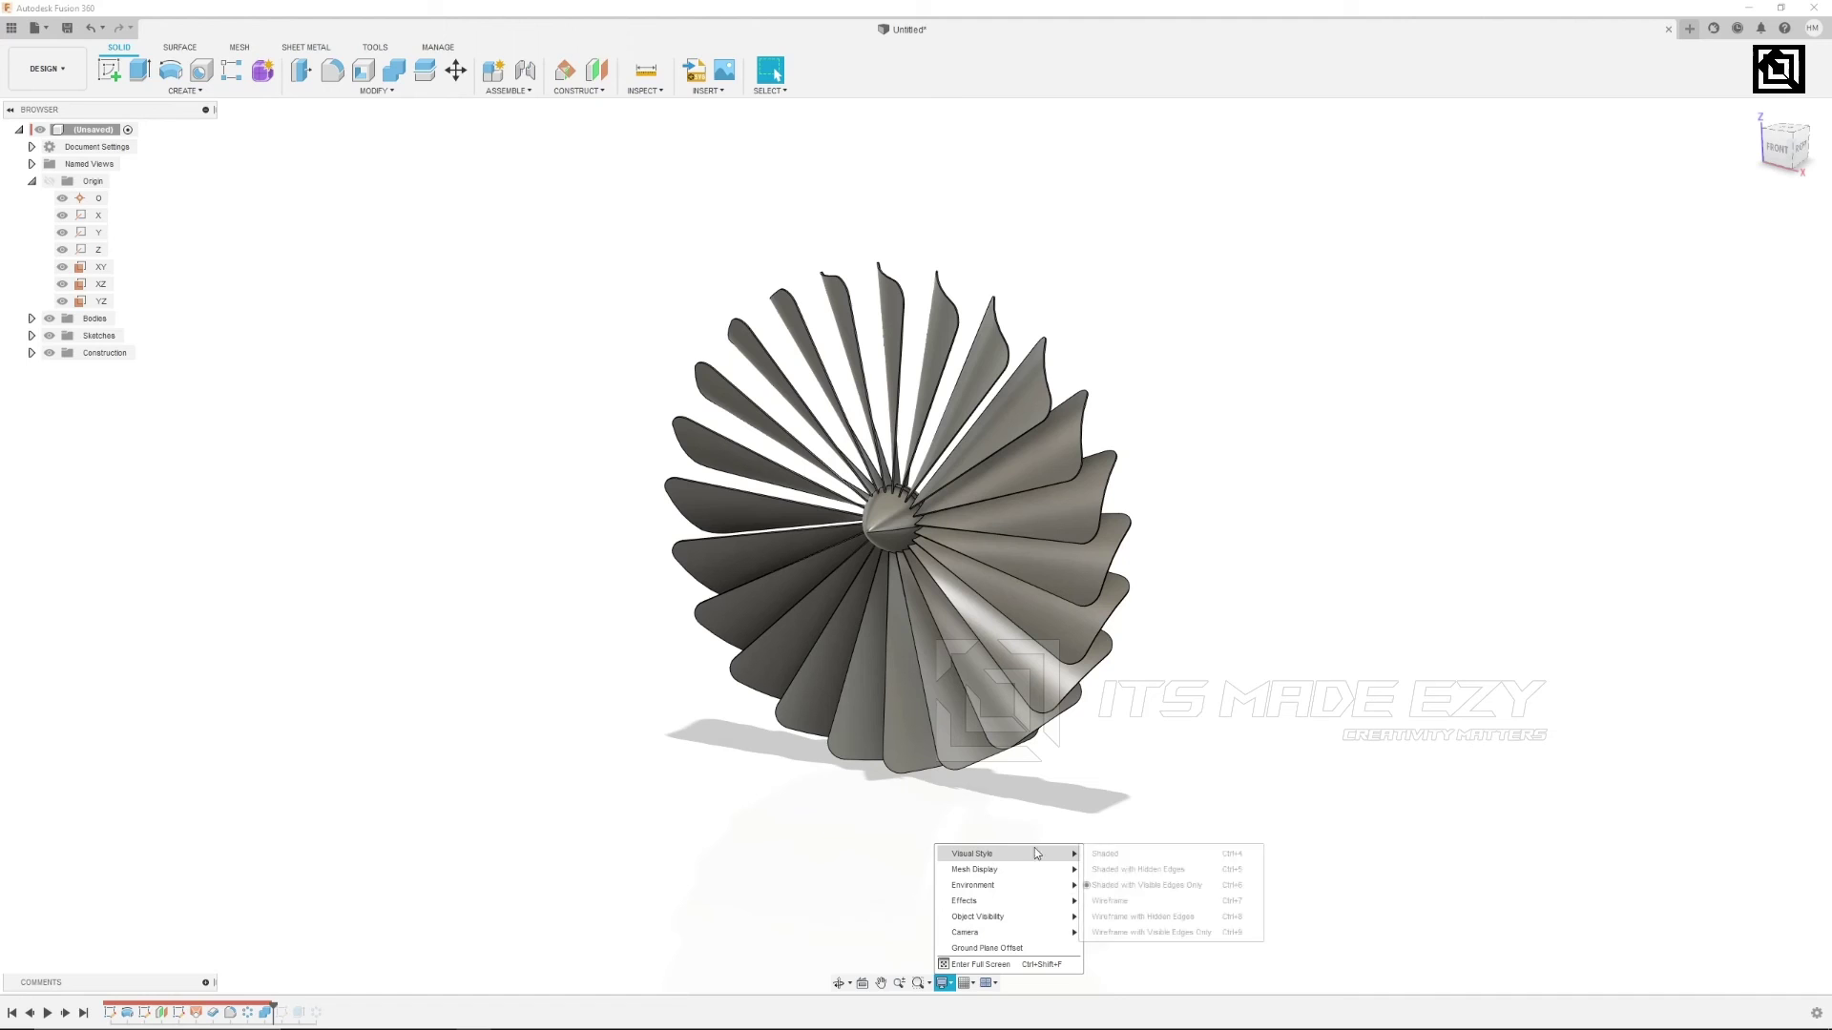
click(1159, 861)
shift+middle_drag(1214, 698, 1280, 617)
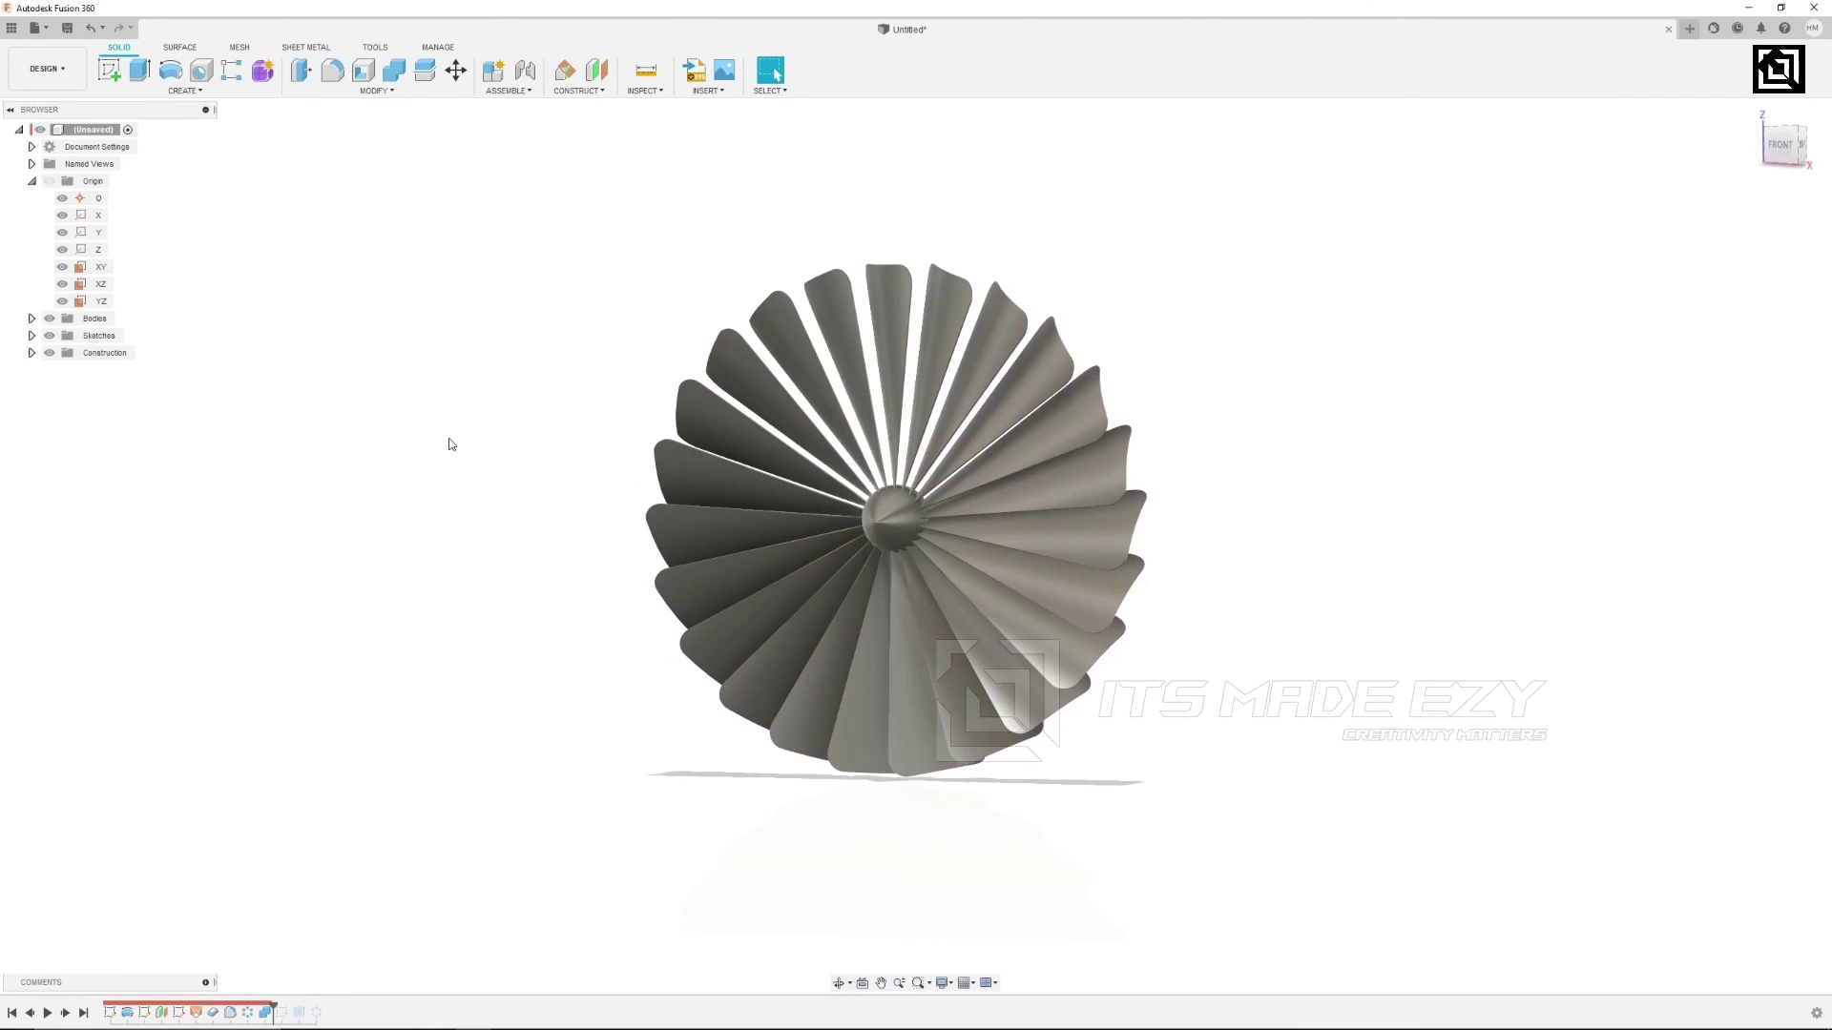